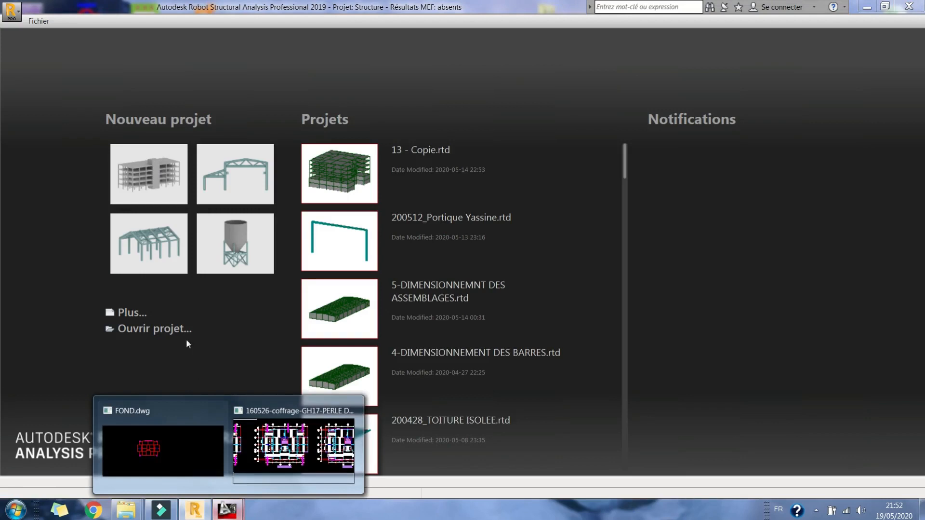
Start a new building design project
left_click(32, 296)
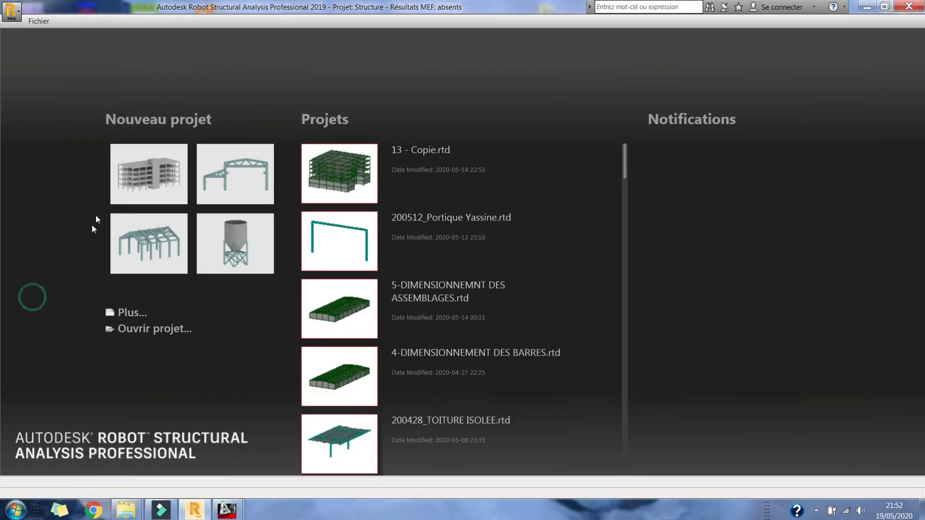
left_click(142, 171)
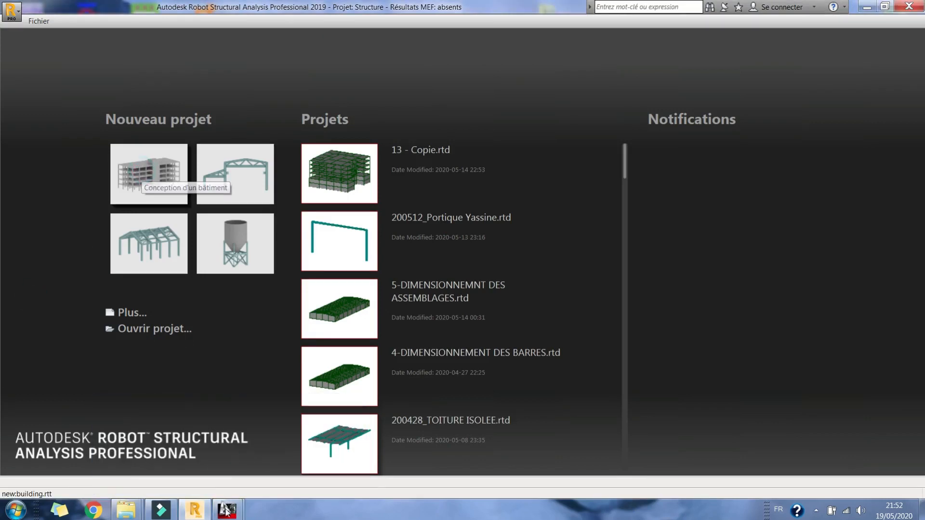
Switch to AutoCAD and bring the PH 1er et 2eme Etage plan of the coffrage drawing into view
mouse_move(226, 507)
left_click(289, 461)
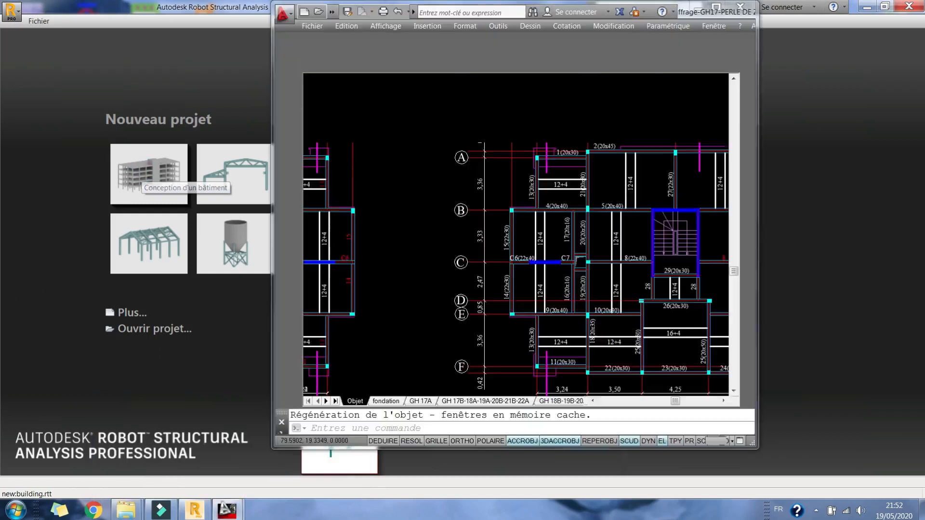
left_click(714, 8)
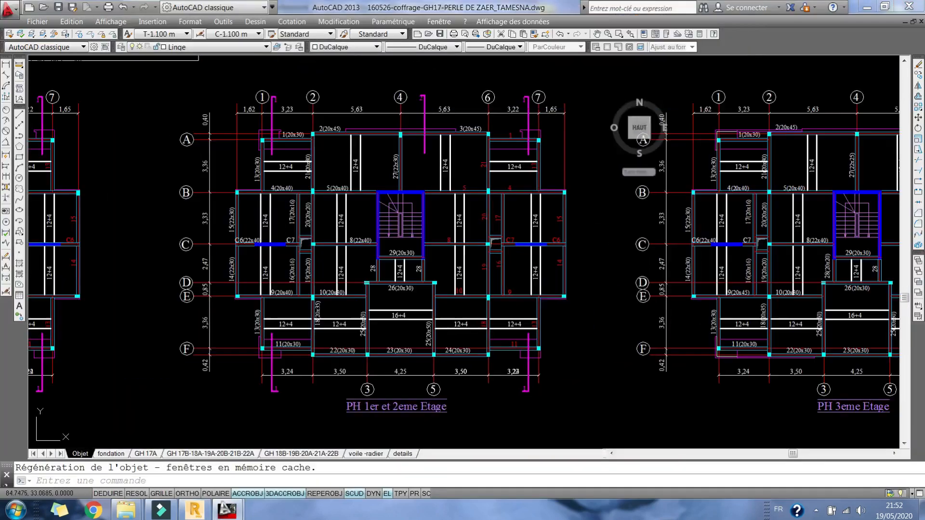
middle_click_drag(462, 125, 423, 78)
middle_click_drag(327, 200, 324, 225)
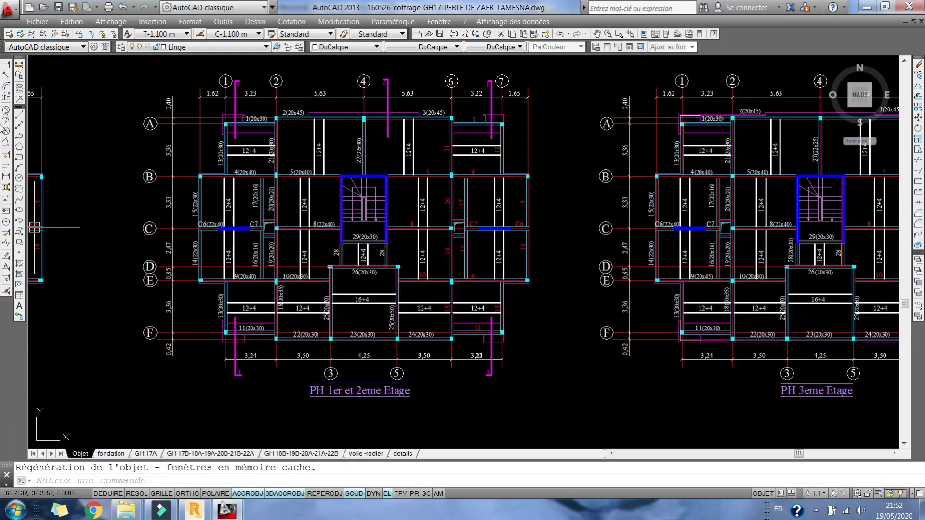
Measure the length of the blue wall between C6 and C7 with a linear dimension, and erase that dimension
left_click(6, 66)
scroll(208, 241, "up", 6)
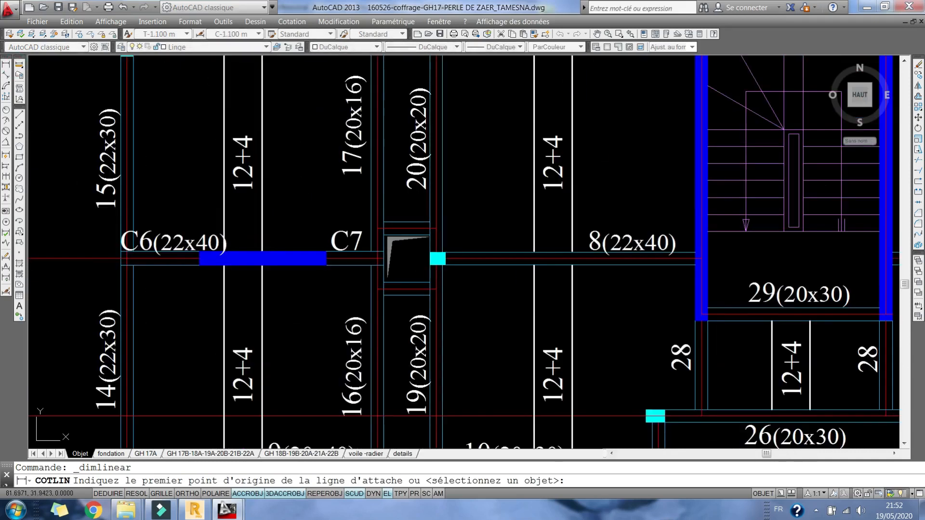
left_click(199, 265)
left_click(326, 264)
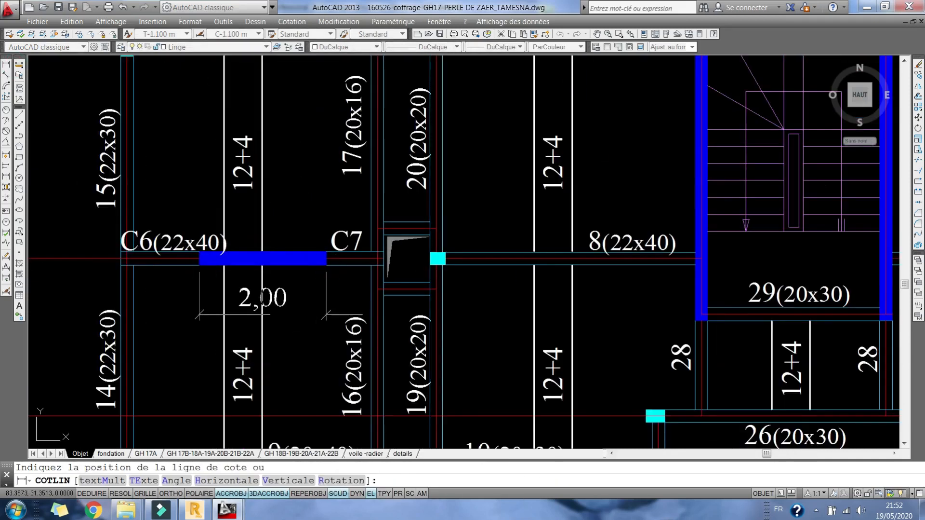
left_click(316, 314)
left_click(310, 315)
key("Delete")
scroll(305, 313, "down", 8)
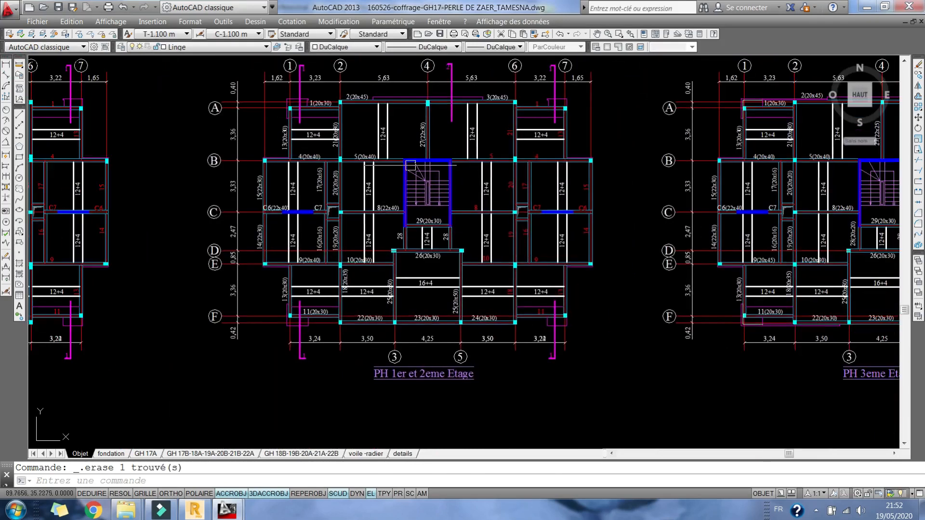
Switch back to Robot Structural Analysis, show the 3D view and turn off the tip messages
left_click(205, 516)
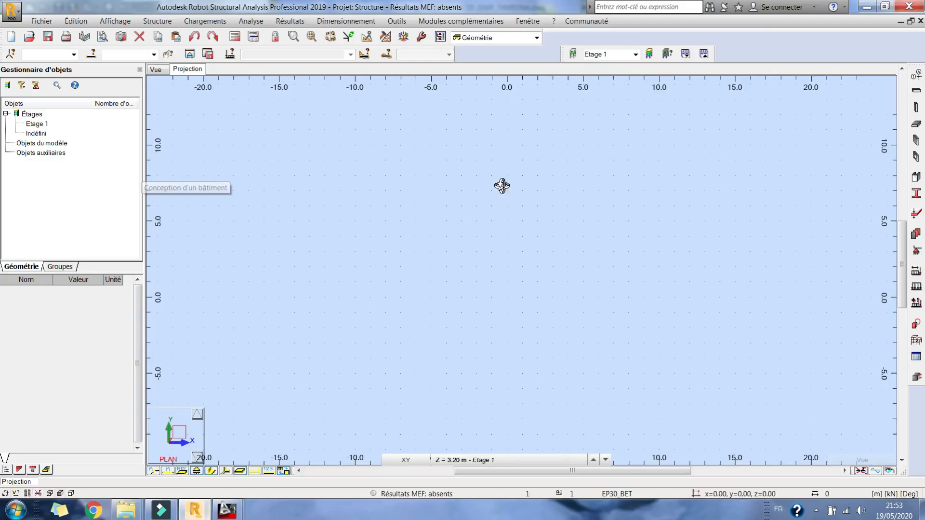
left_click(160, 70)
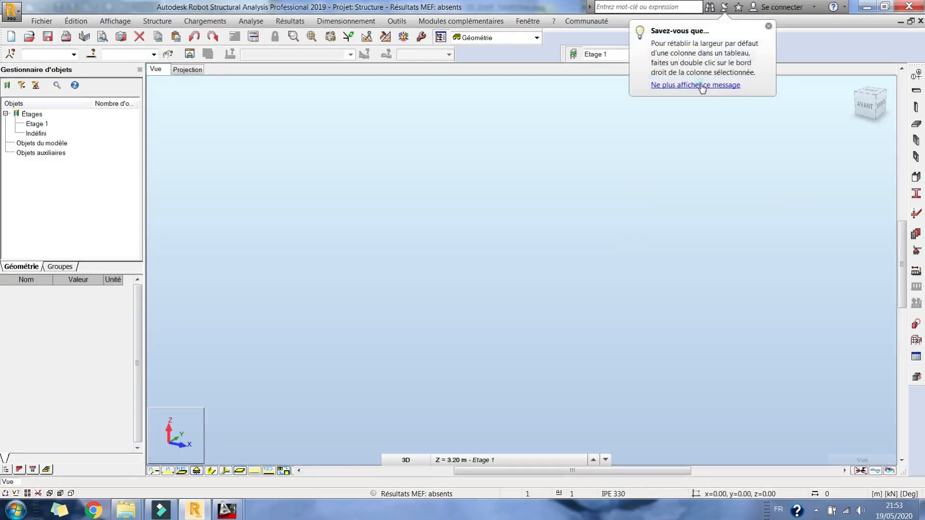
left_click(703, 85)
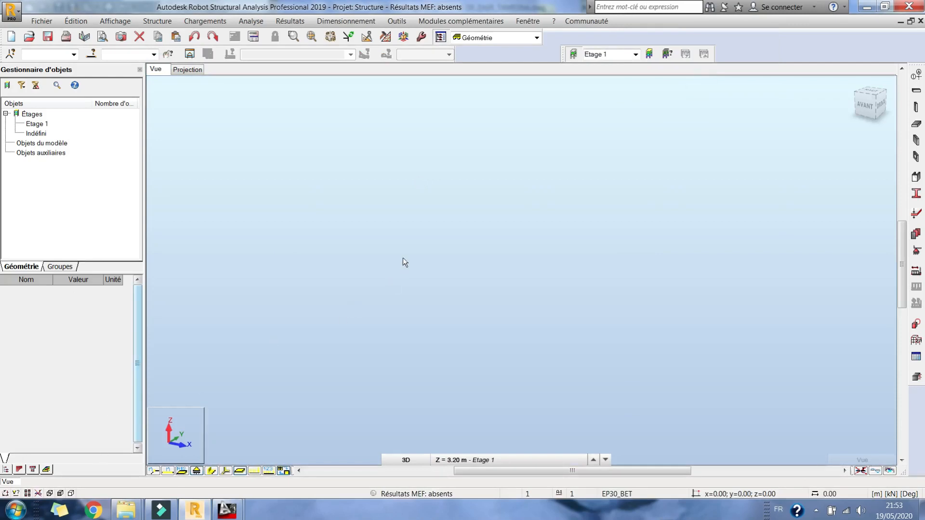
Check the snap mode options in the plan projection and close them unchanged
left_click(189, 70)
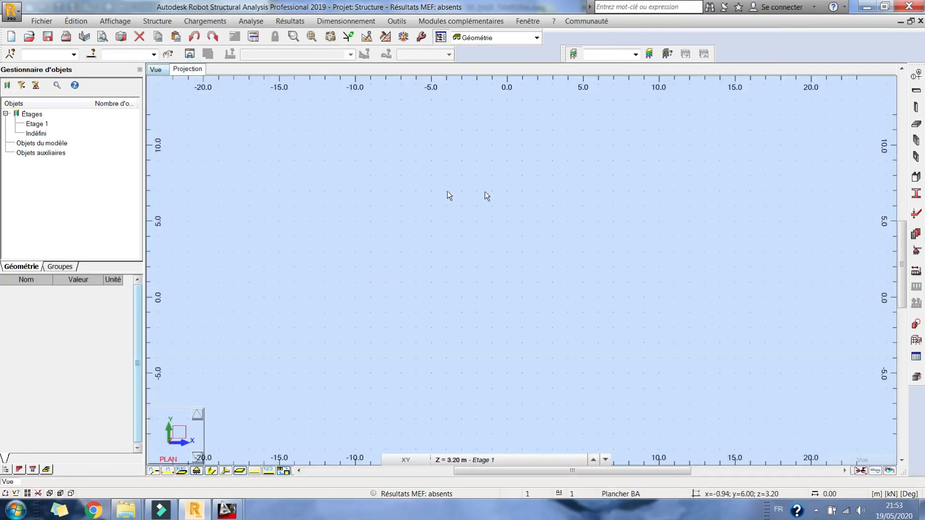
left_click(5, 493)
left_click_drag(841, 68, 643, 86)
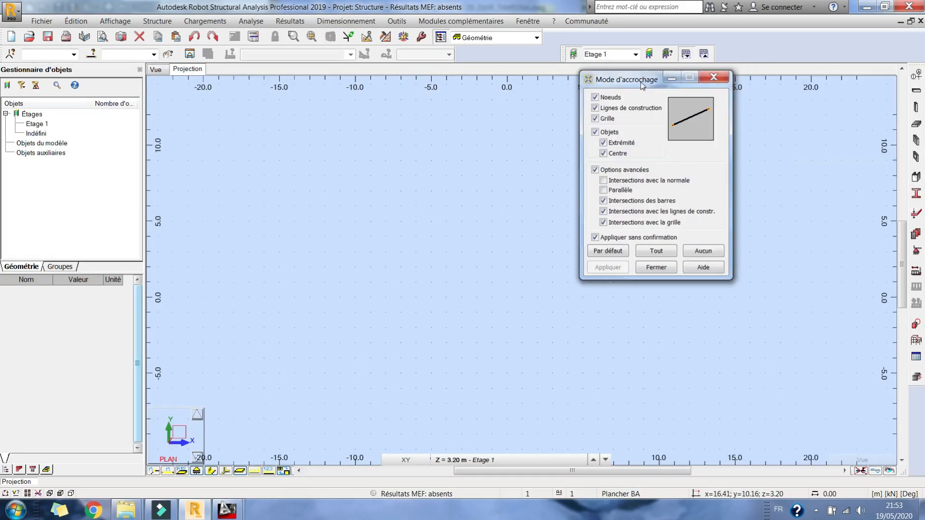
left_click(657, 267)
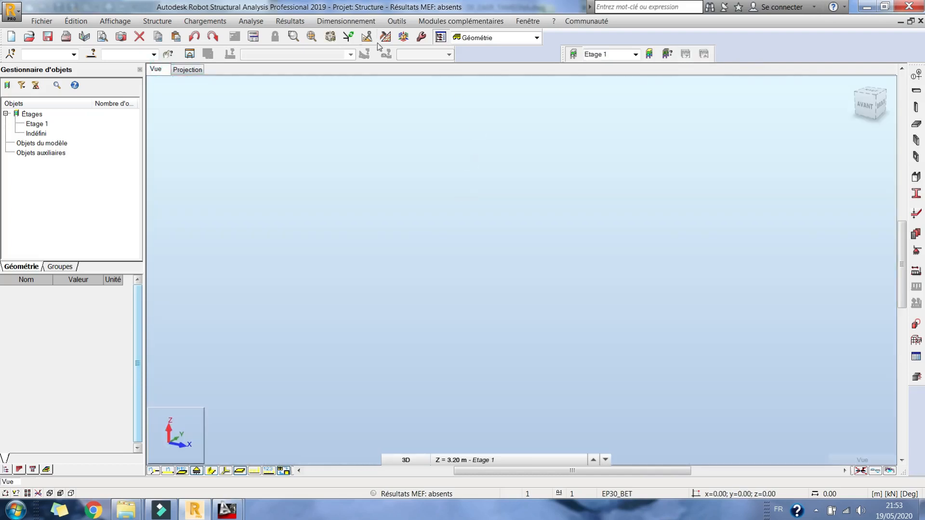
Set the force unit to T in the task preferences
left_click(397, 21)
left_click(434, 251)
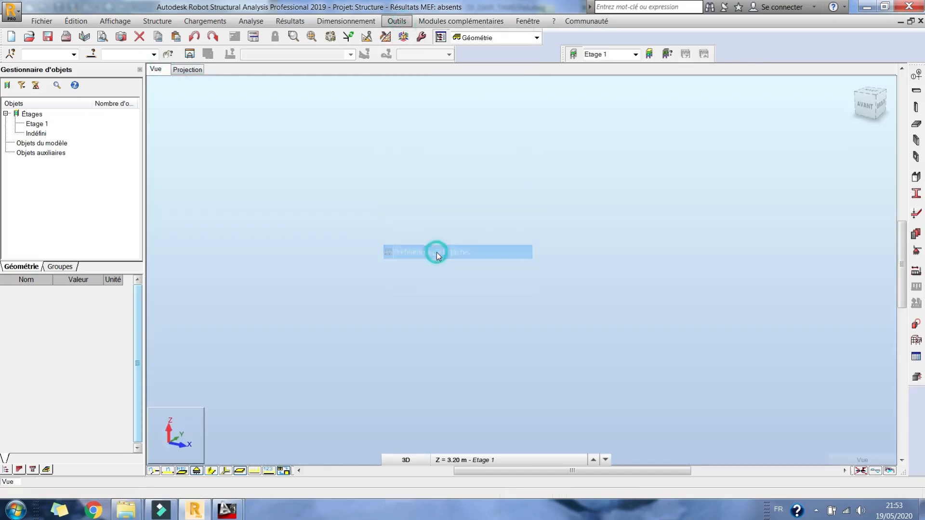
left_click(333, 191)
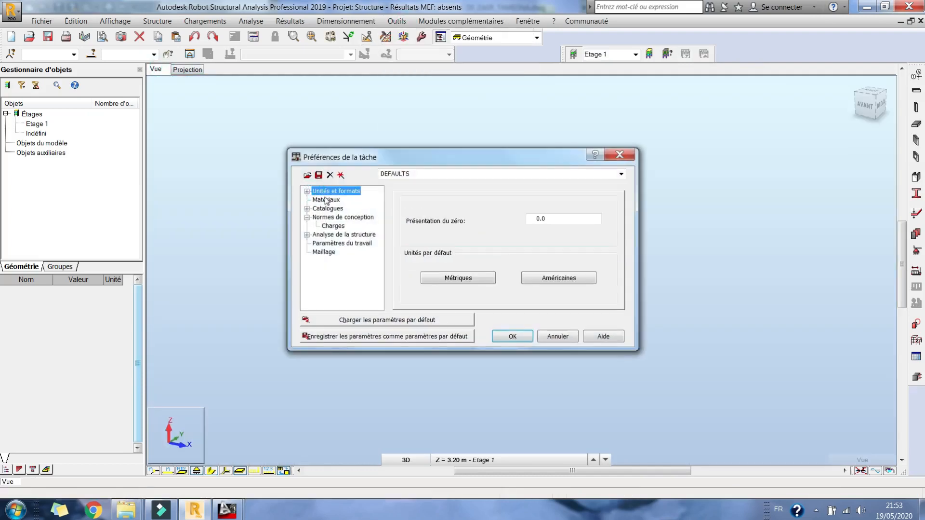
left_click(307, 191)
left_click(337, 199)
left_click(331, 208)
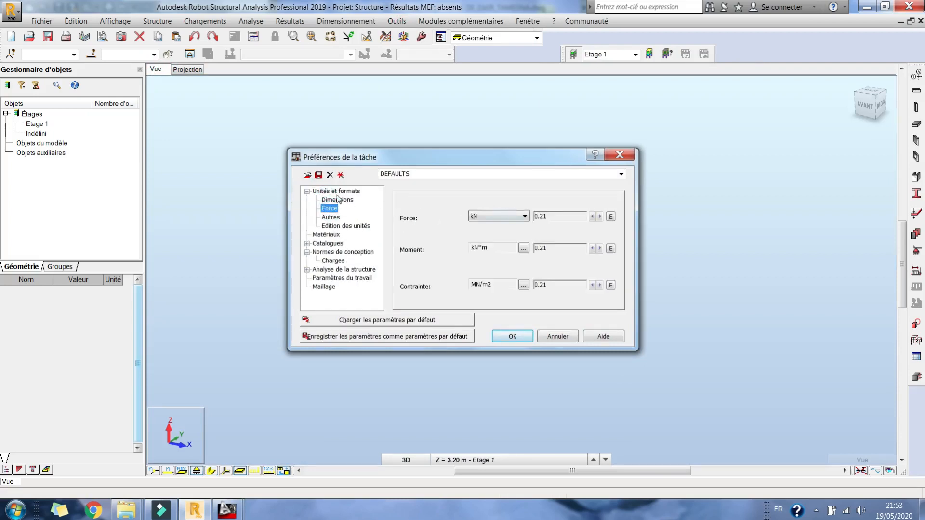
left_click(500, 217)
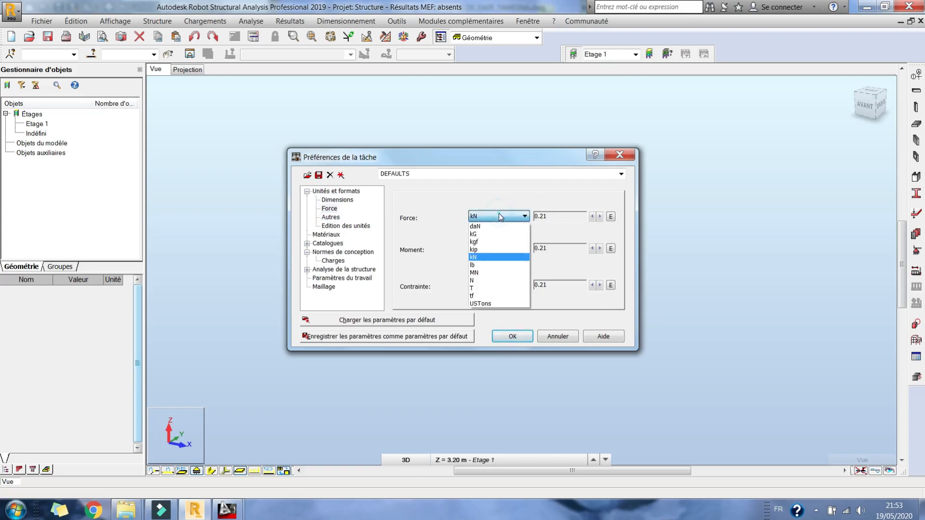
left_click(476, 286)
Set the moment unit to T*m by choosing T as its force unit
left_click(524, 248)
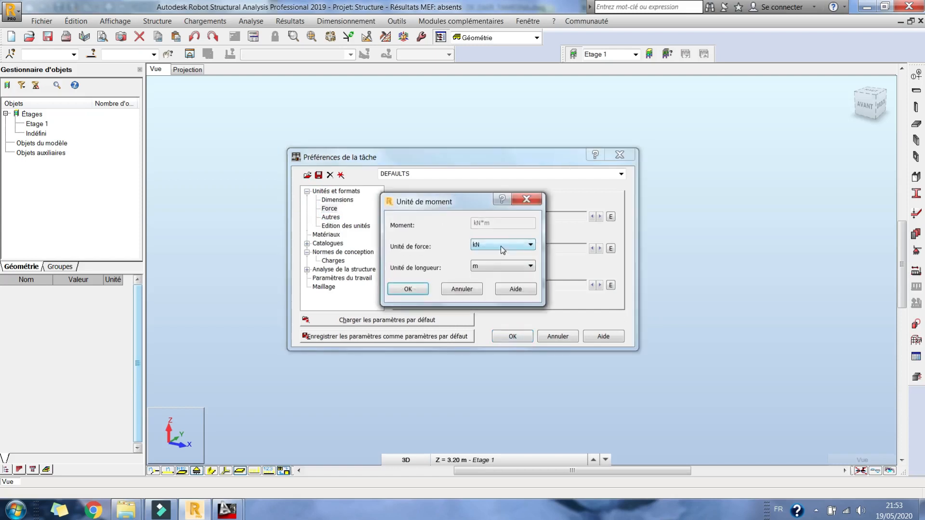
left_click(501, 244)
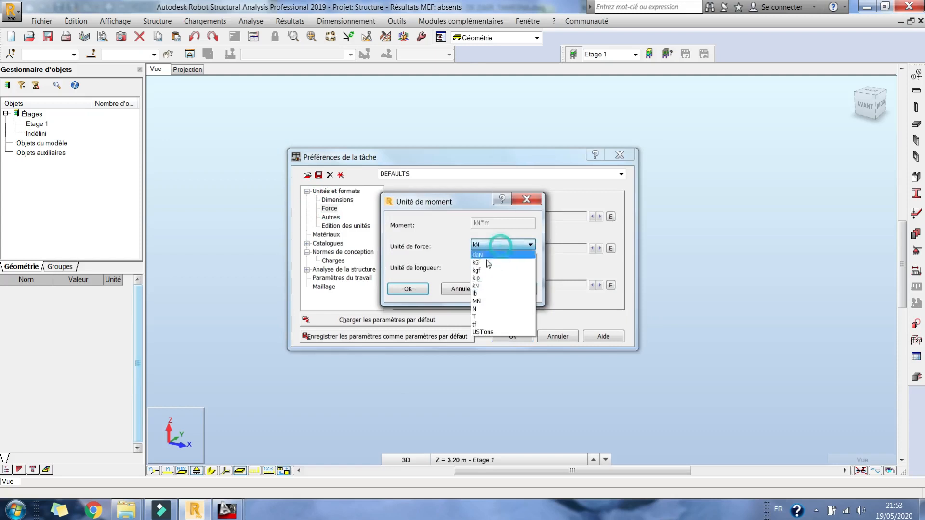
left_click(484, 312)
left_click(408, 289)
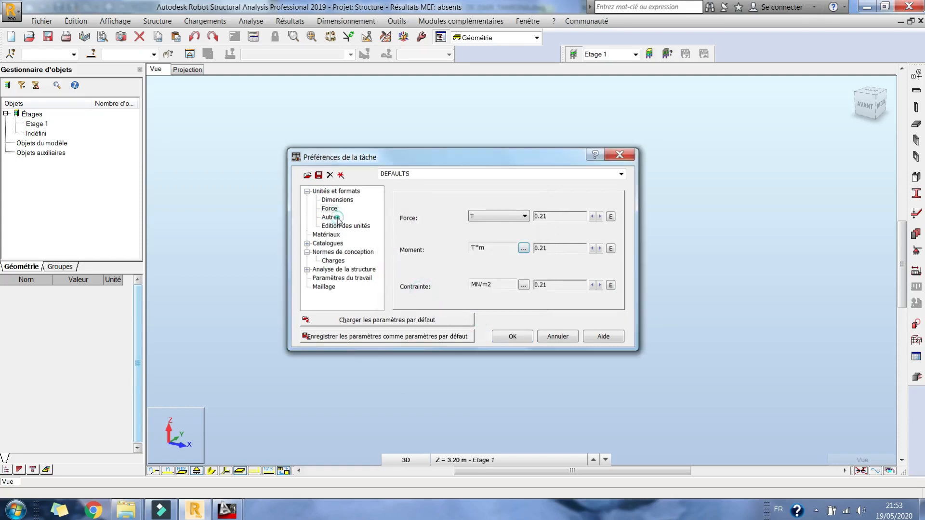
Review the remaining unit settings, the design codes and the load codes in the task preferences
left_click(338, 218)
left_click(344, 225)
left_click(307, 191)
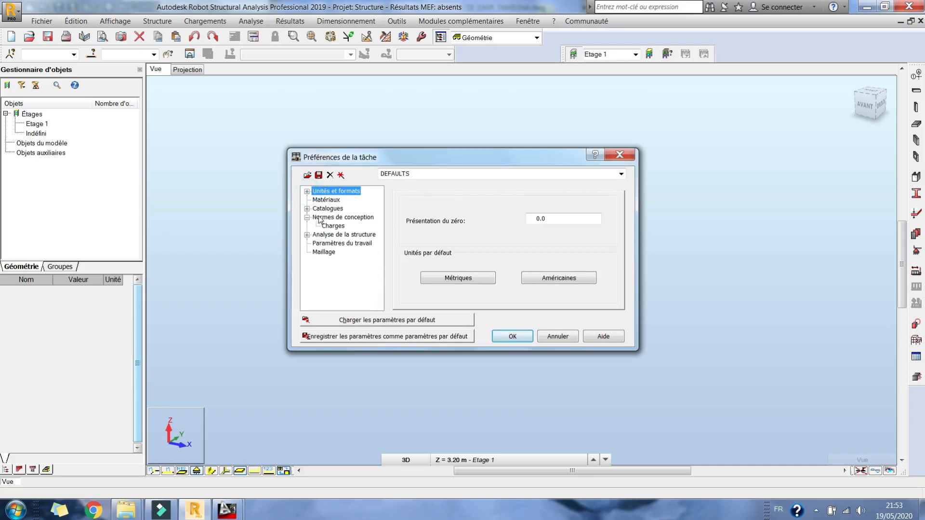
left_click(320, 219)
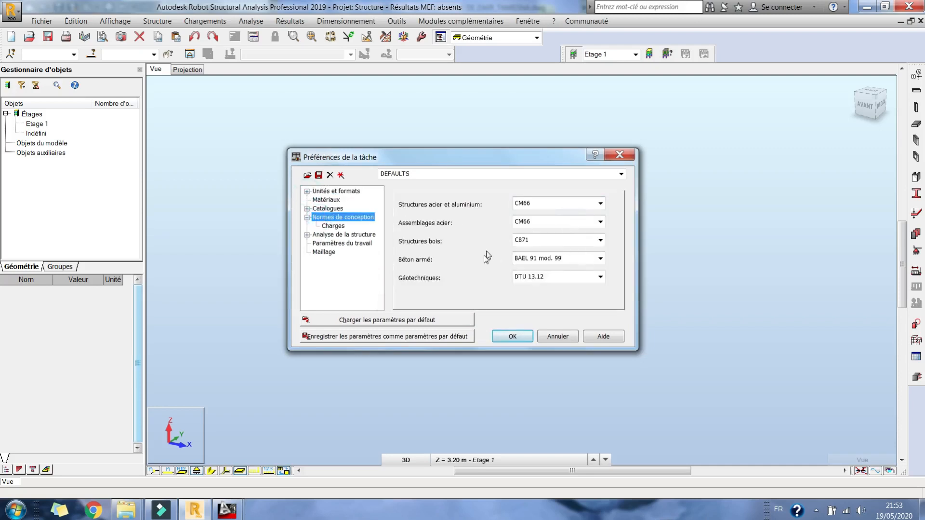
left_click(340, 227)
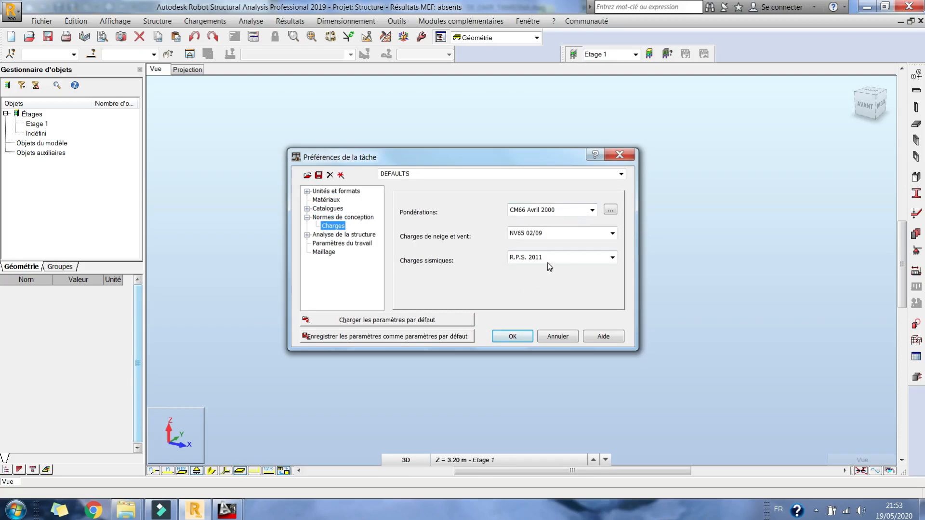
left_click(329, 218)
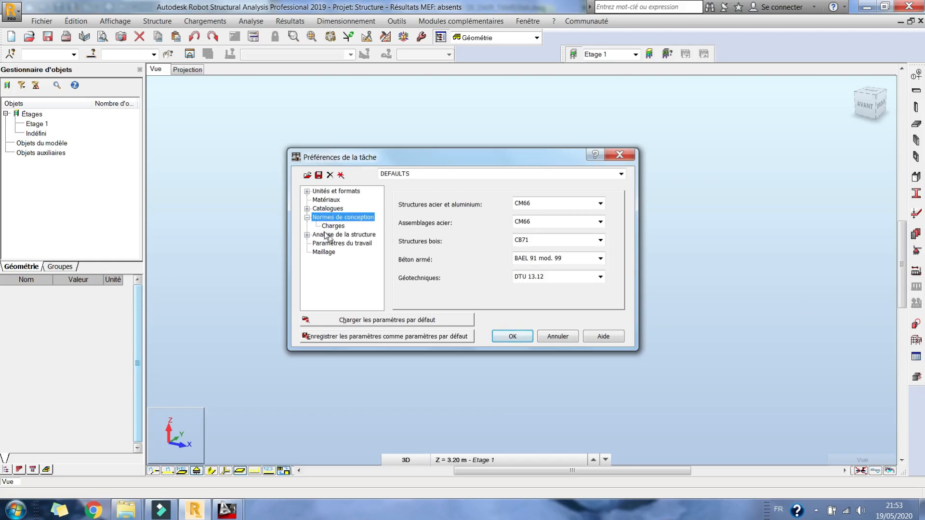
left_click(328, 226)
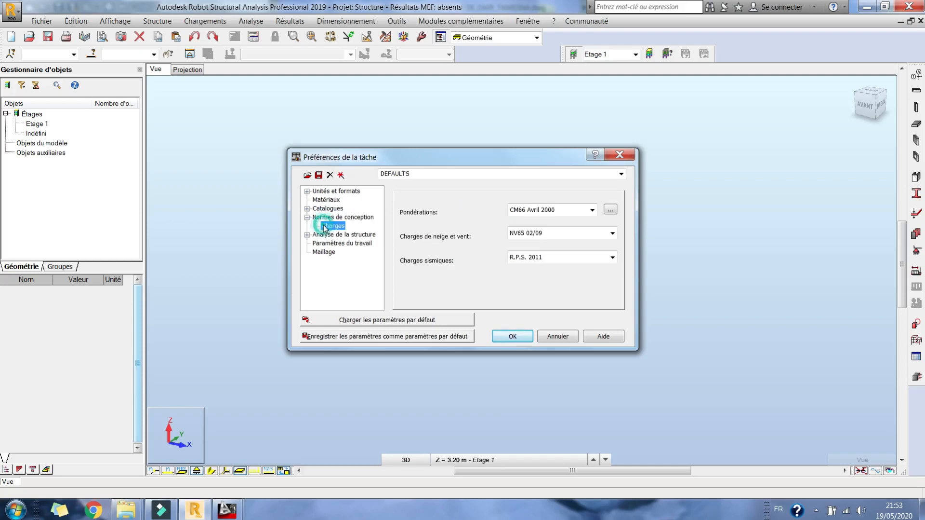
Add BAEL 91_RPS2000 to the current load combination codes, use it for the Pondérations and accept the task preferences
left_click(591, 210)
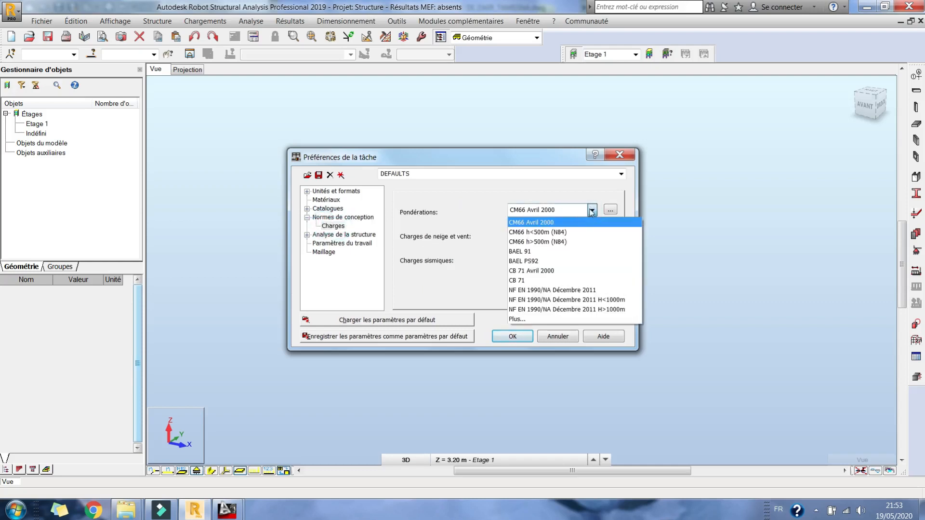
left_click(535, 319)
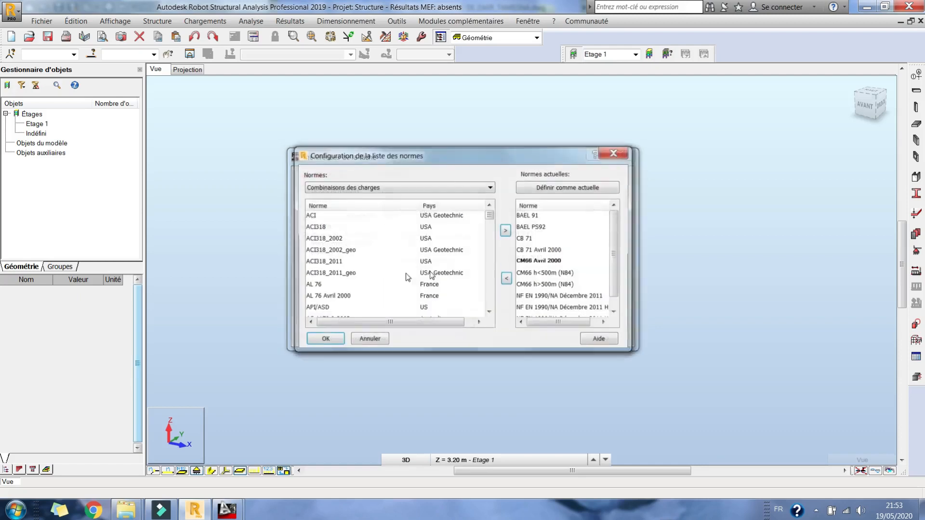
scroll(333, 251, "down", 3)
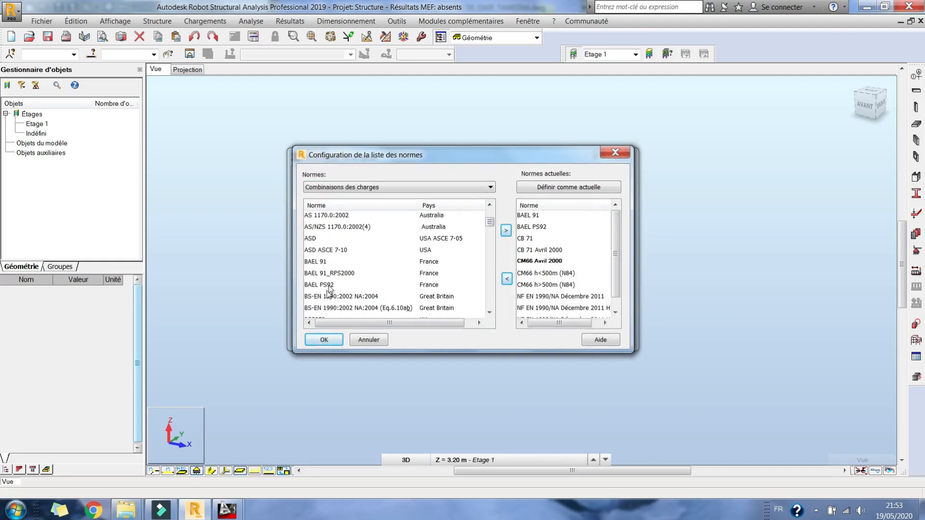
left_click(332, 273)
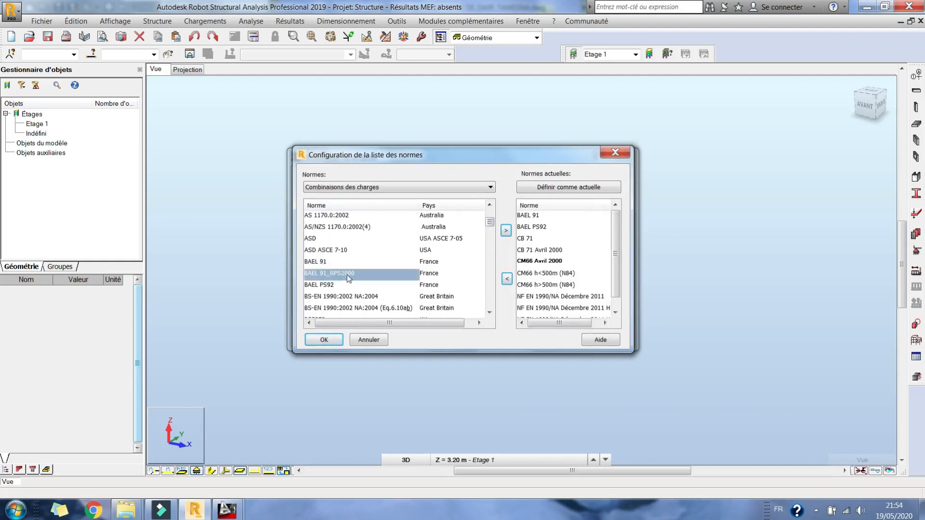
left_click(507, 231)
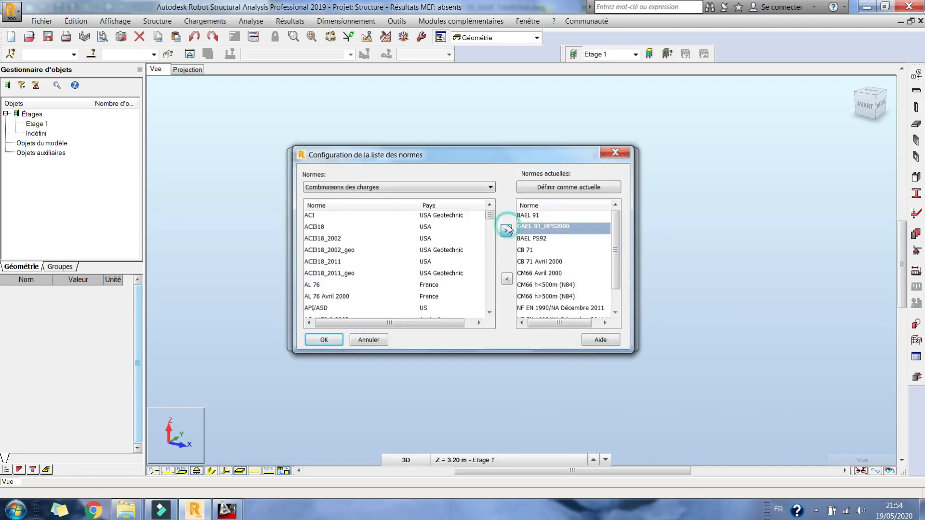
left_click(320, 340)
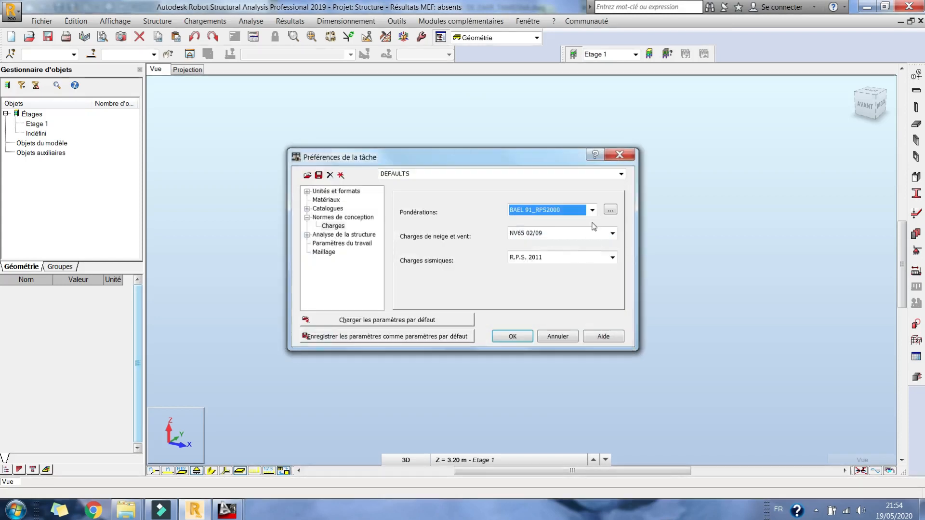
left_click(513, 336)
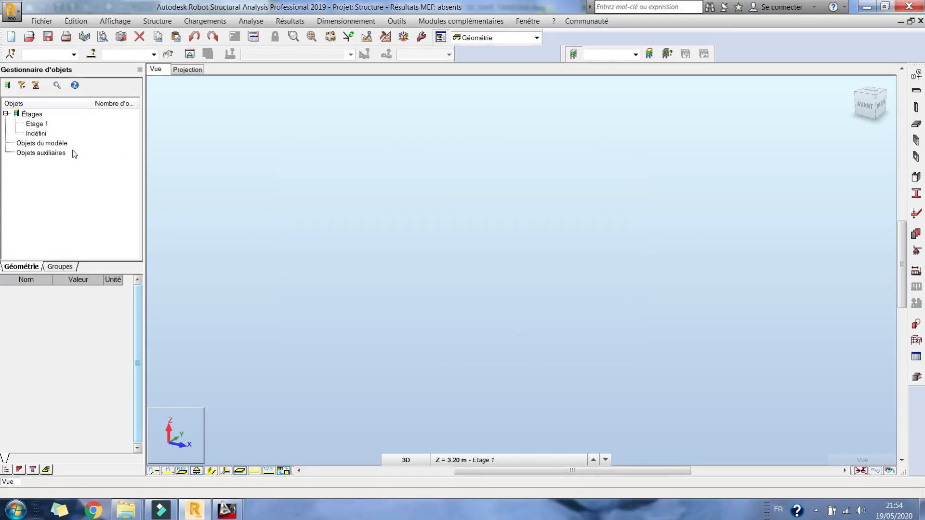
left_click(42, 125)
right_click(41, 127)
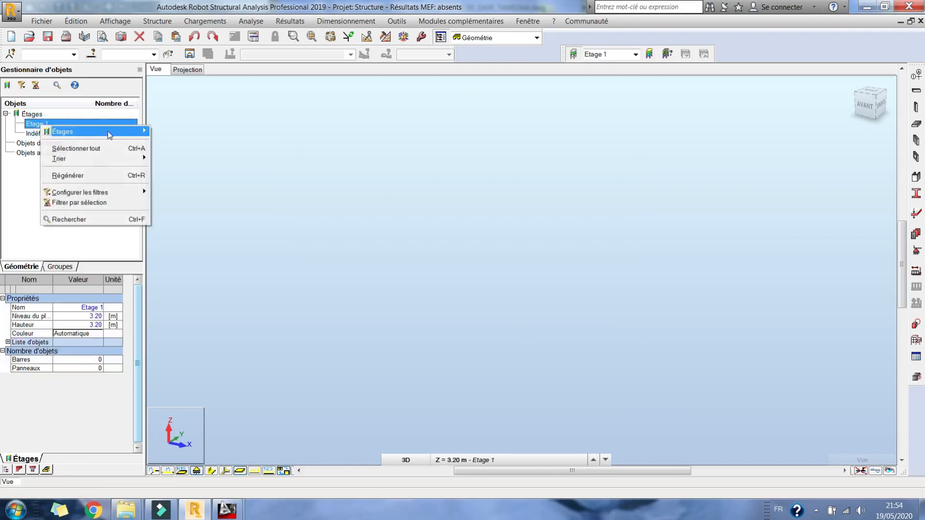
mouse_move(108, 132)
left_click(193, 142)
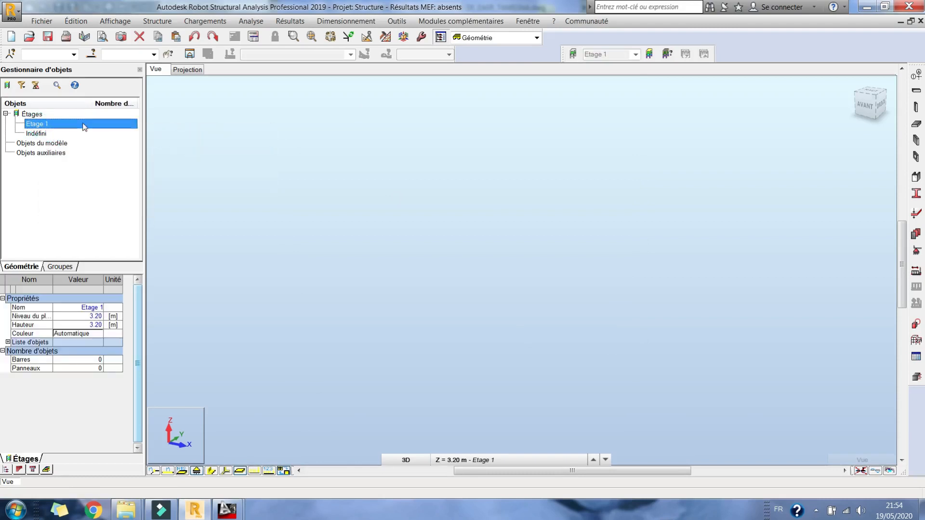
right_click(85, 127)
mouse_move(184, 129)
left_click(258, 178)
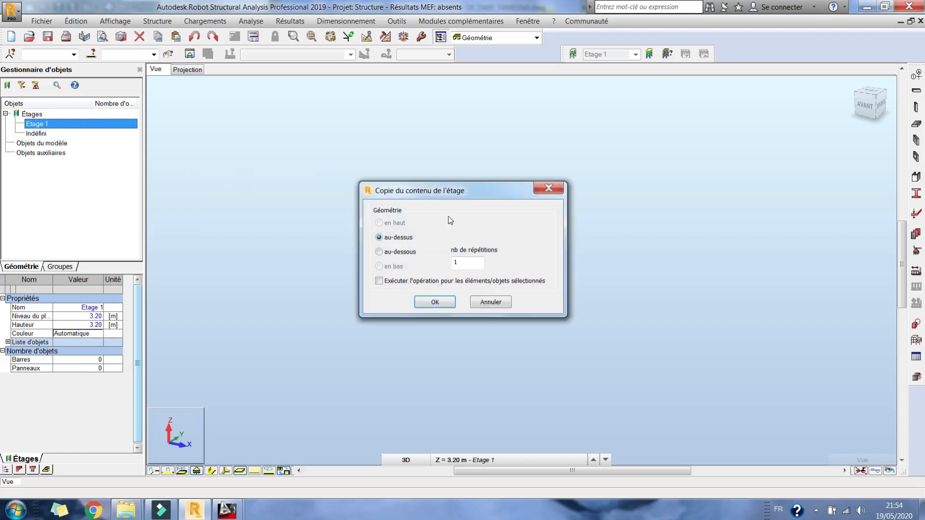
left_click(491, 302)
Delete the storey Etage 1 and confirm its removal
right_click(115, 124)
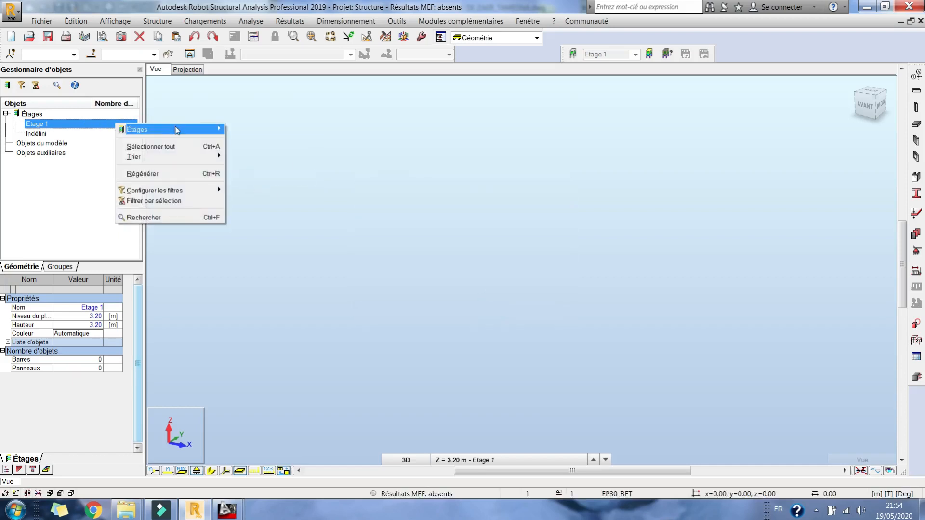
mouse_move(193, 129)
left_click(262, 187)
left_click(484, 282)
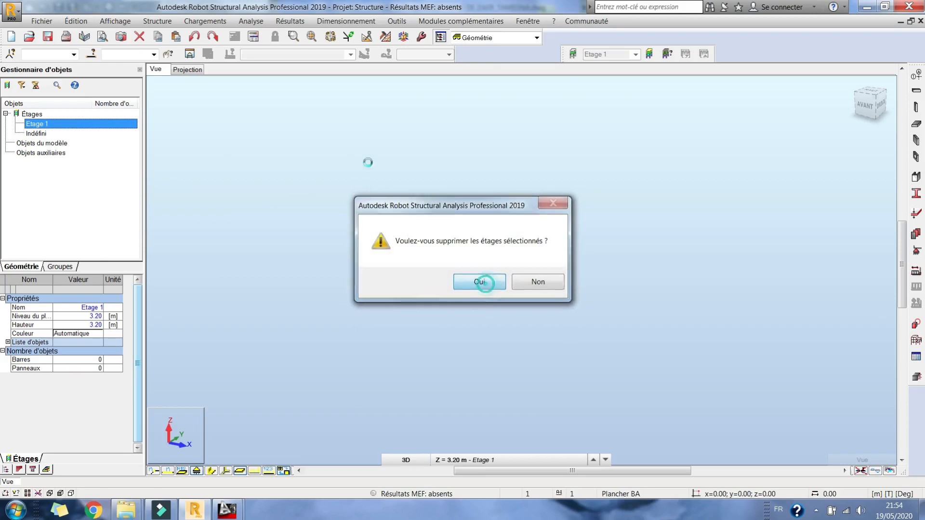
Add one new storey at the top named RDC with a height of 4 m
right_click(35, 117)
mouse_move(53, 121)
left_click(191, 148)
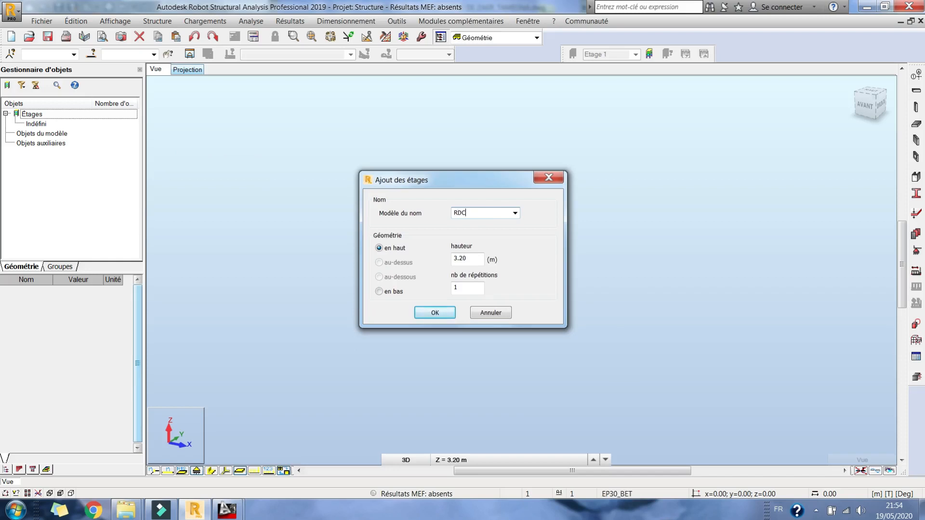
left_click(472, 261)
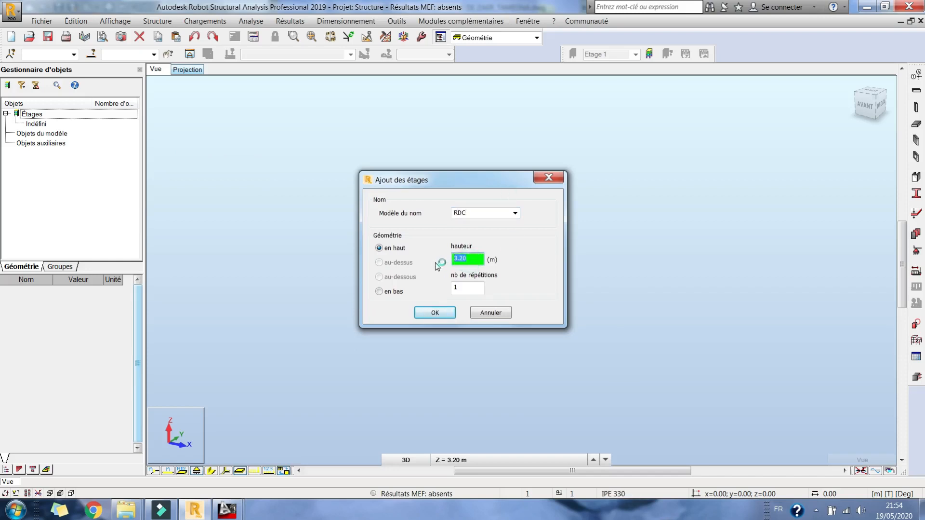
type("4")
key("Caps_Lock")
left_click(438, 314)
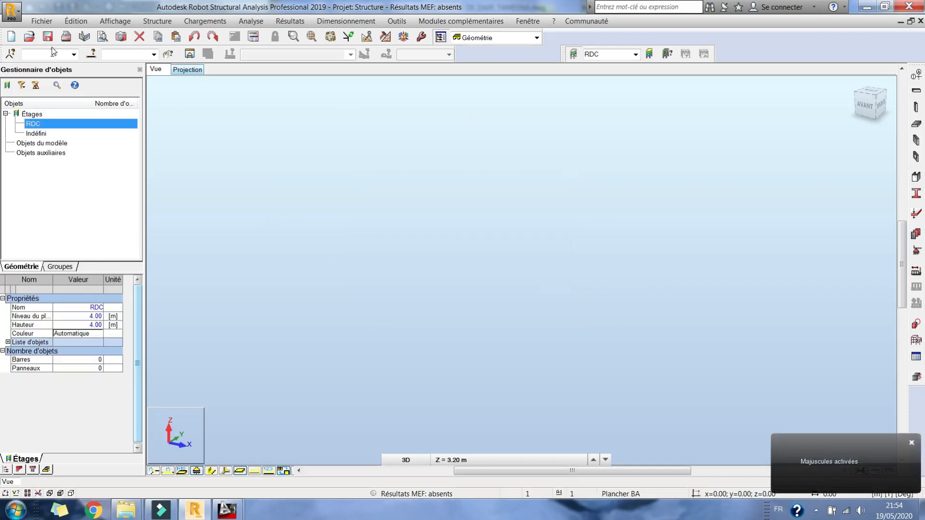
Switch to AutoCAD and examine the columns, beams, walls and stair core on the PH 1er et 2eme Etage formwork plan
left_click(41, 21)
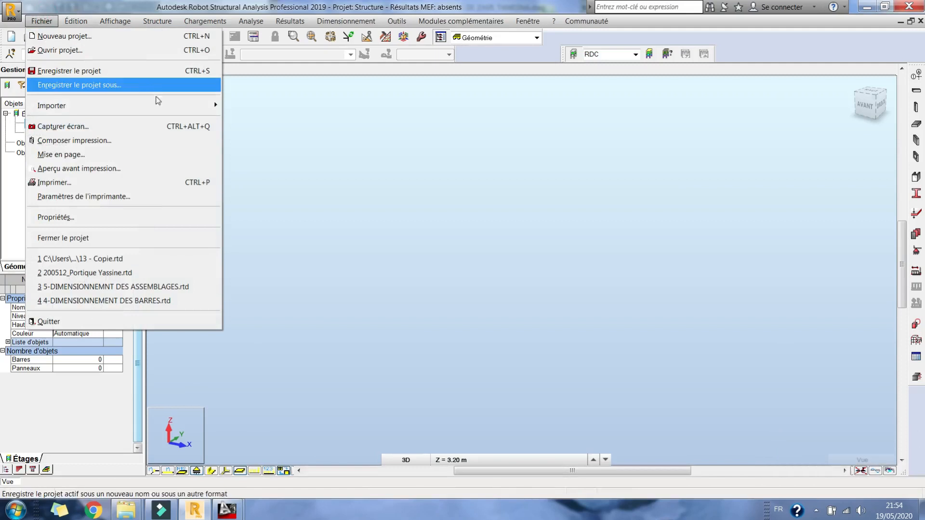
left_click(227, 509)
left_click(292, 451)
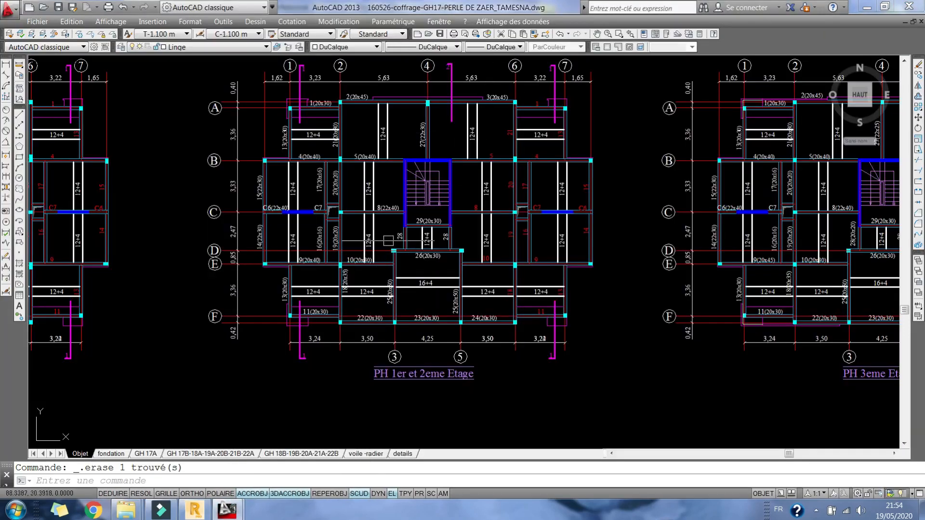
scroll(339, 250, "up", 4)
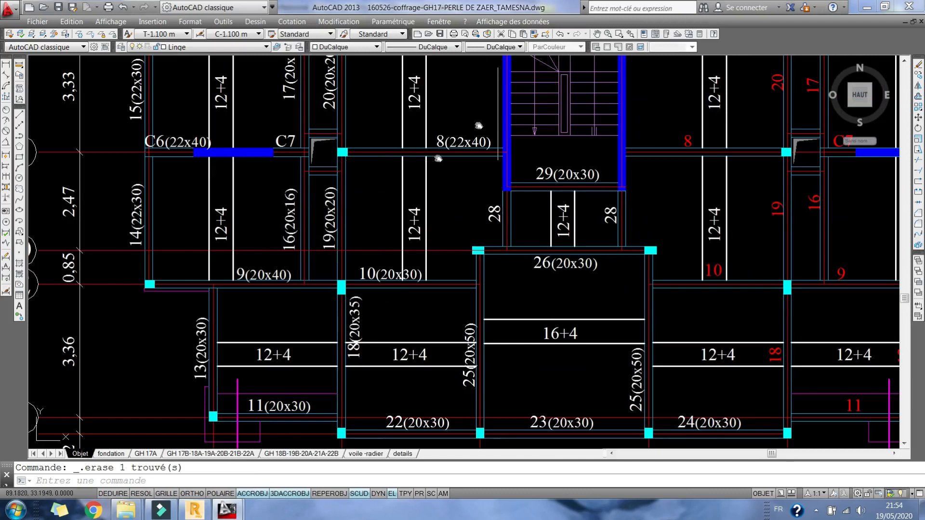
middle_click_drag(479, 125, 382, 233)
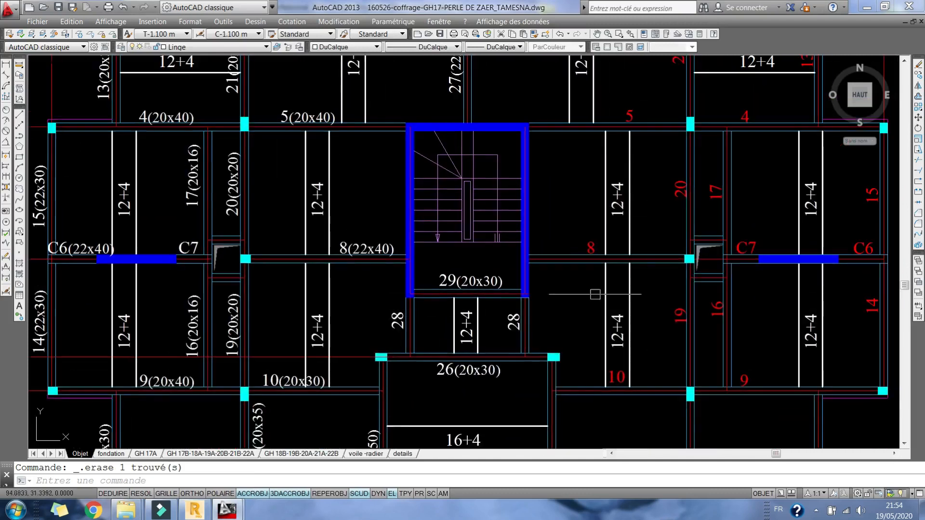
scroll(121, 272, "up", 4)
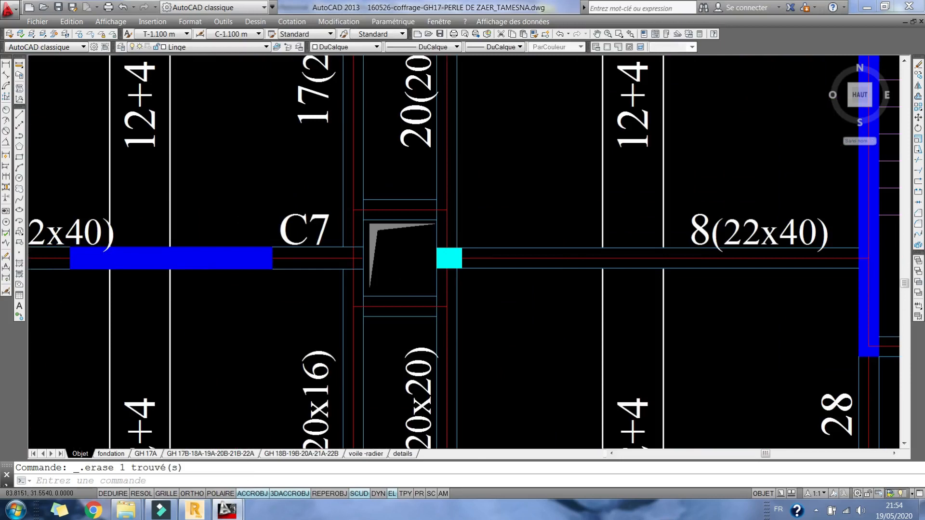
scroll(361, 275, "down", 6)
middle_click_drag(434, 128, 400, 212)
scroll(316, 200, "up", 6)
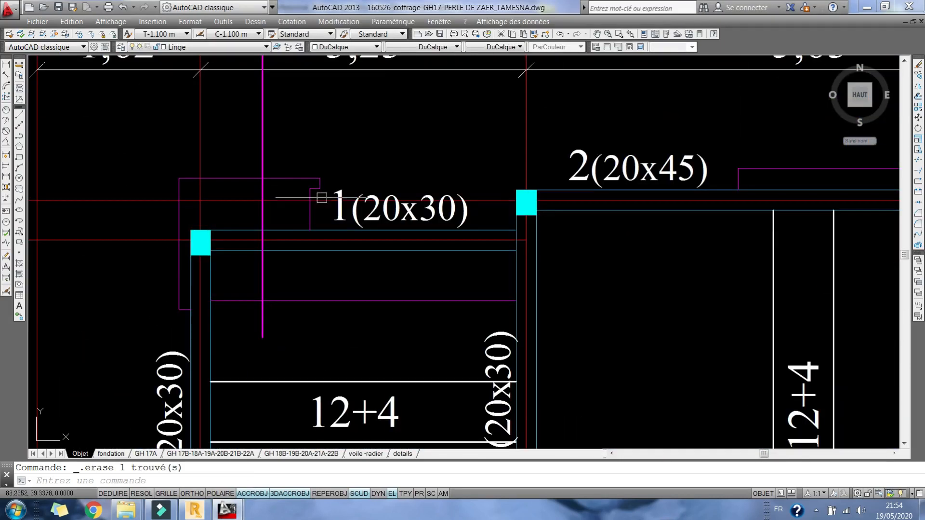
scroll(150, 207, "down", 3)
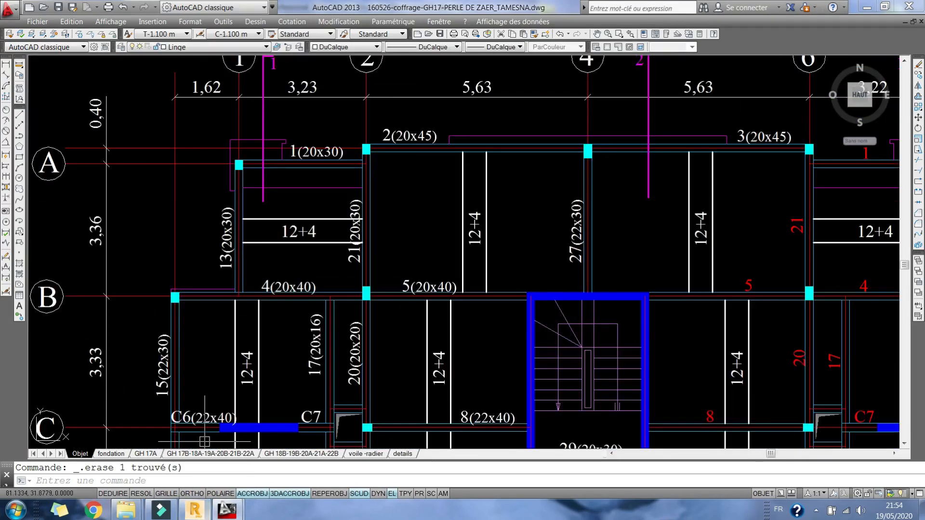
Switch to the FOND.dwg drawing and examine the simplified axis layout of the floor
mouse_move(226, 509)
left_click(185, 455)
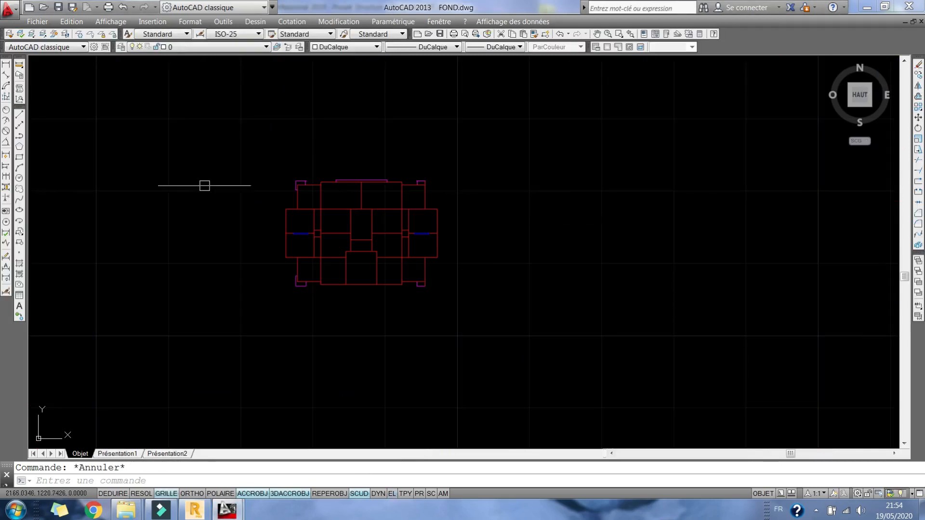
scroll(288, 203, "up", 3)
middle_click_drag(446, 213, 430, 178)
scroll(543, 162, "down", 2)
middle_click_drag(532, 147, 494, 164)
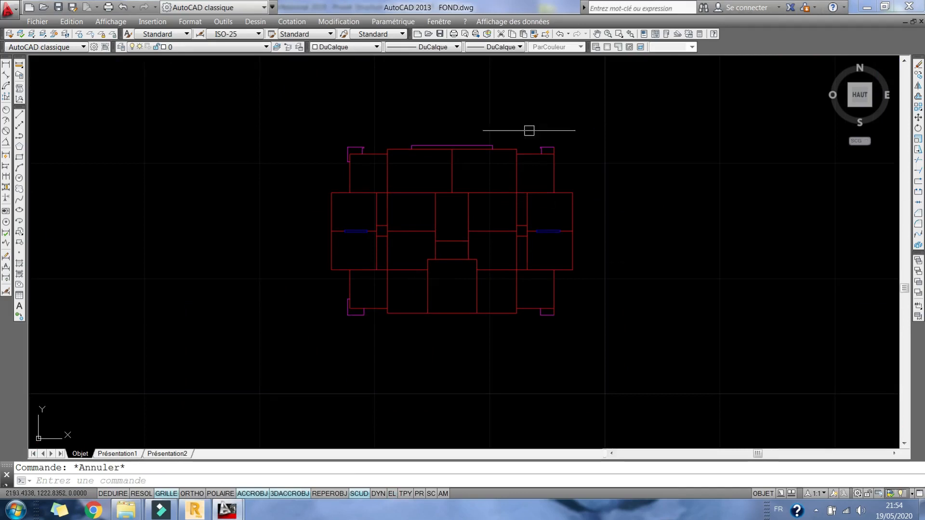
middle_click_drag(519, 83, 514, 85)
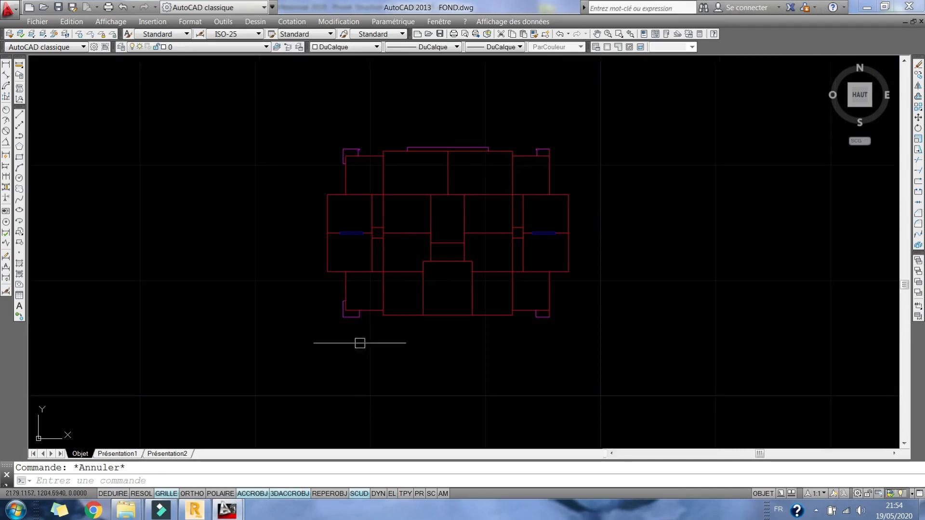
Return to Robot Structural Analysis and import FOND.dwg from Vidéos Robot, 200517_BA R+4, as a background in metres on the XY plane
left_click(211, 513)
left_click(41, 21)
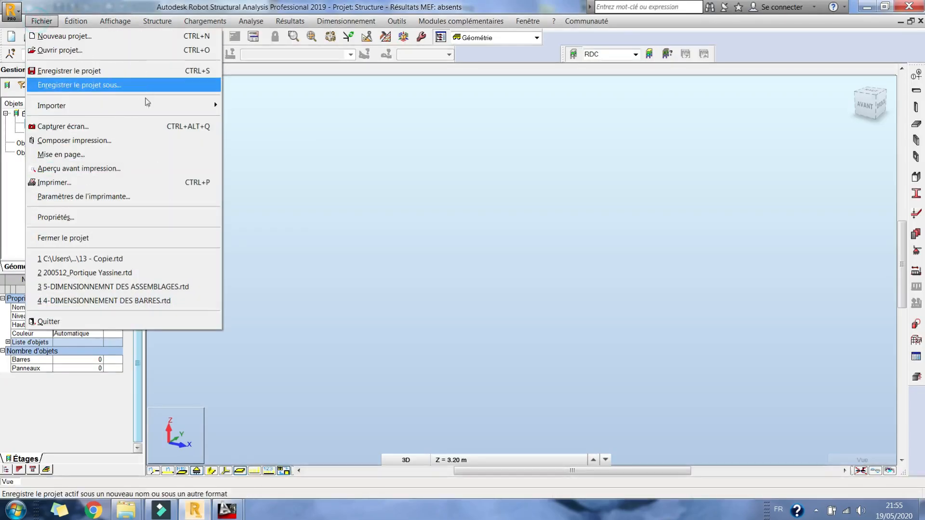
mouse_move(149, 106)
left_click(259, 105)
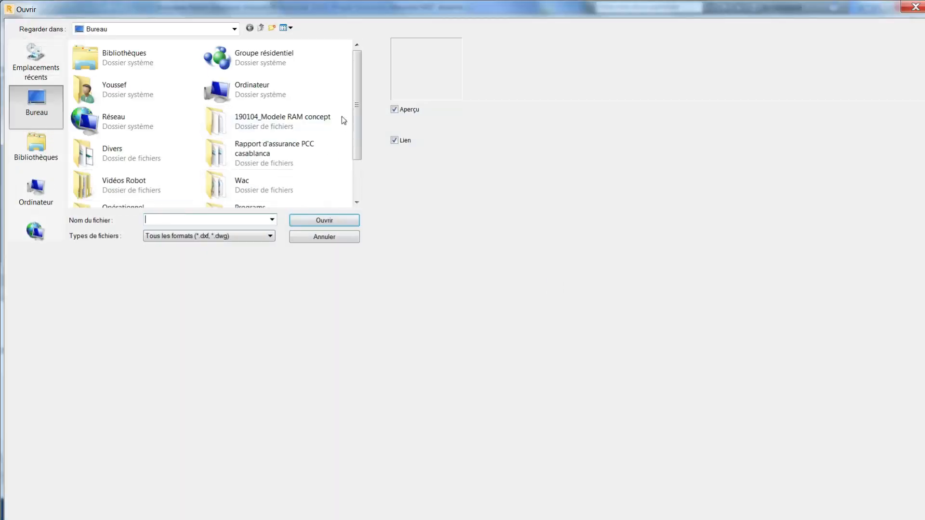
scroll(360, 101, "down", 3)
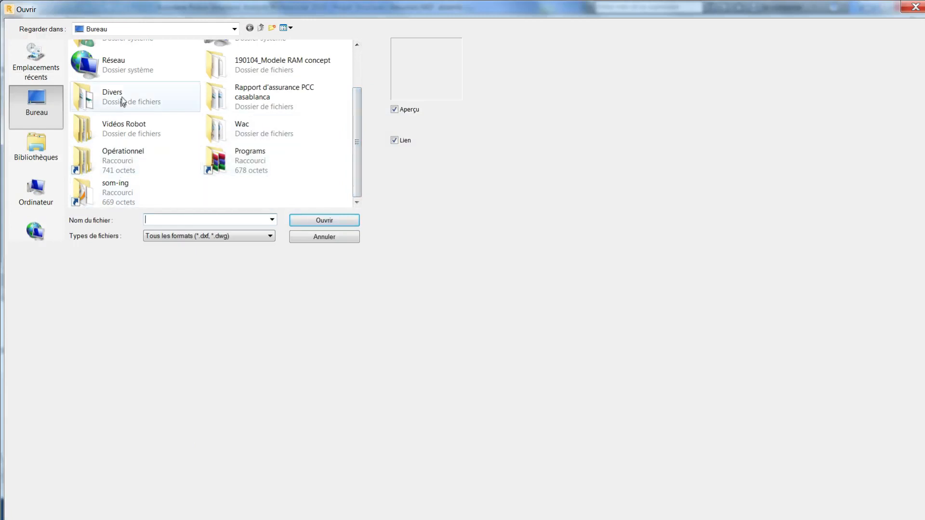
double_click(124, 129)
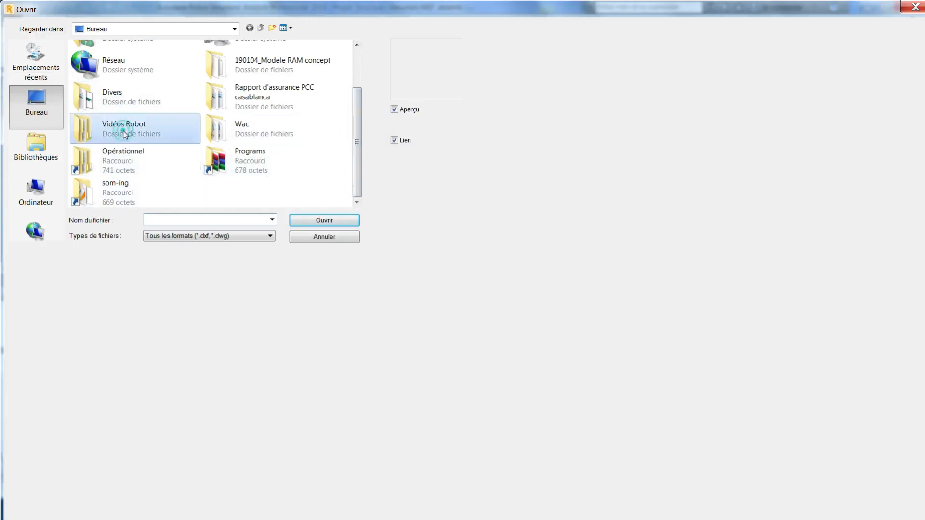
double_click(126, 104)
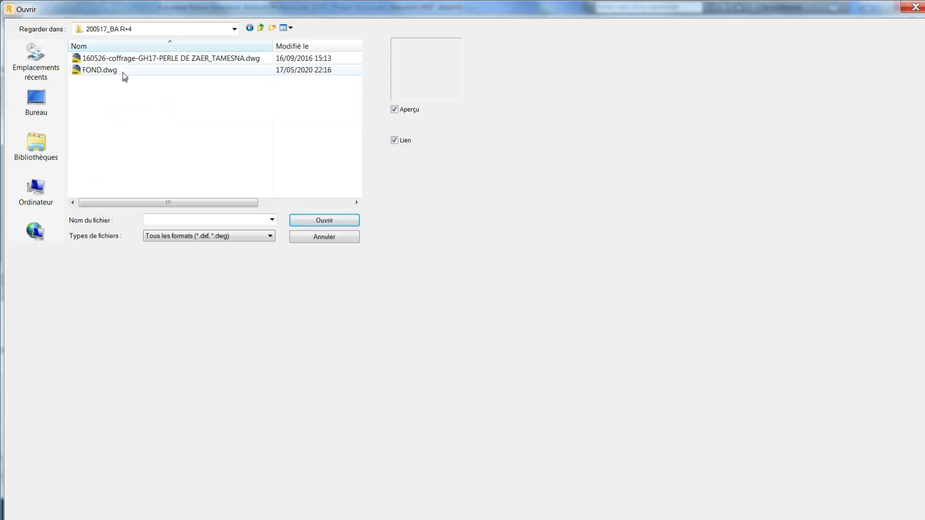
double_click(124, 71)
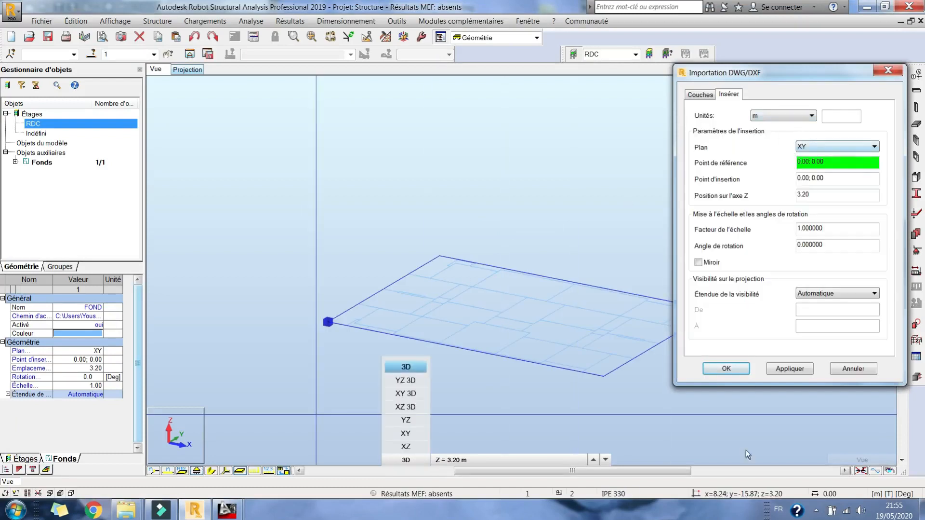
left_click(739, 370)
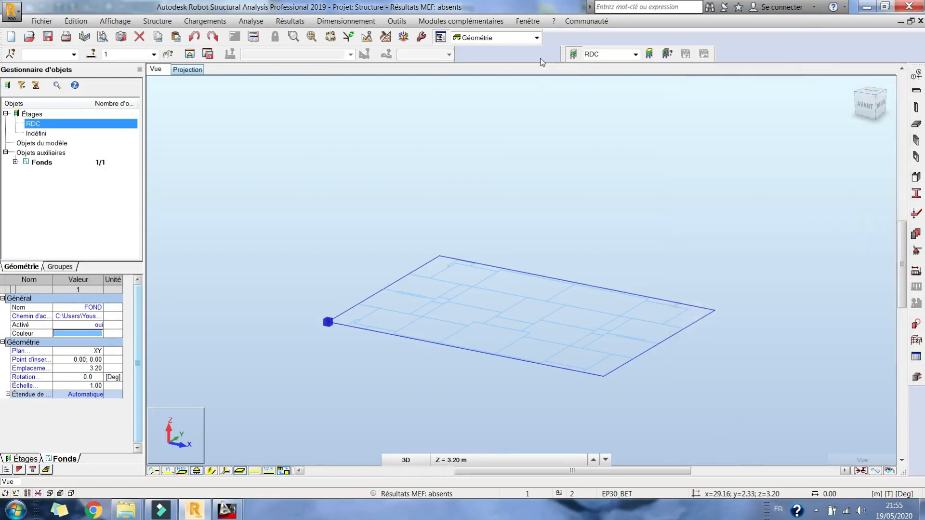
Show the imported background in the plan projection and set the working level to RDC at 4.00 m
left_click(186, 70)
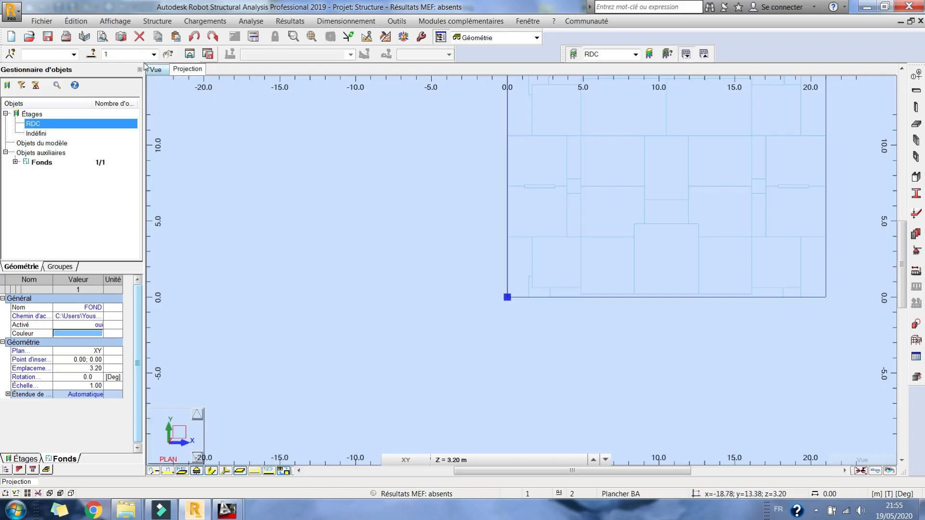
middle_click_drag(573, 202, 452, 255)
middle_click_drag(483, 205, 455, 203)
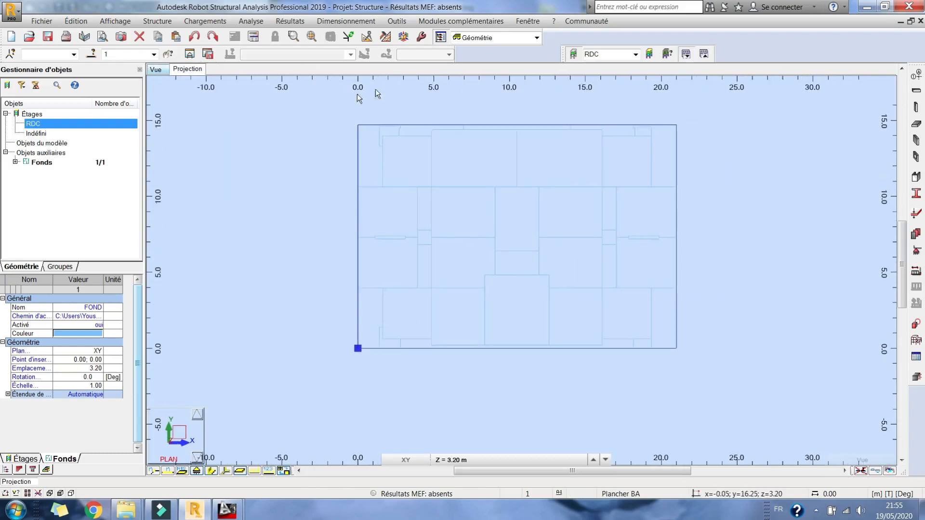
middle_click_drag(470, 207, 435, 215)
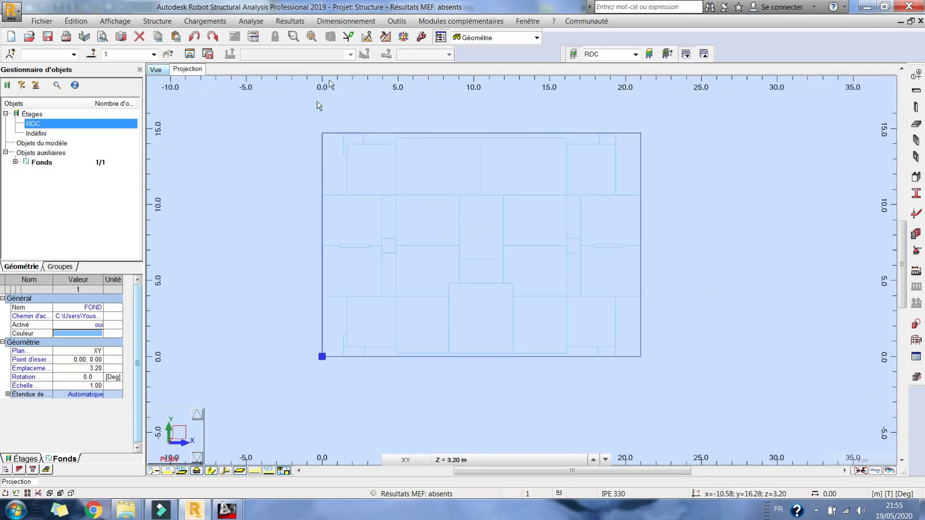
scroll(384, 193, "up", 3)
scroll(451, 271, "down", 2)
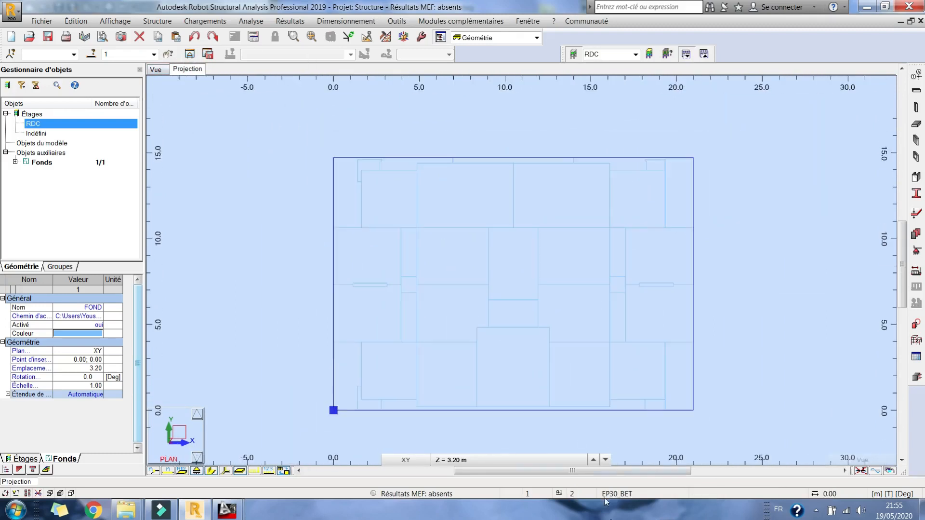
left_click(445, 465)
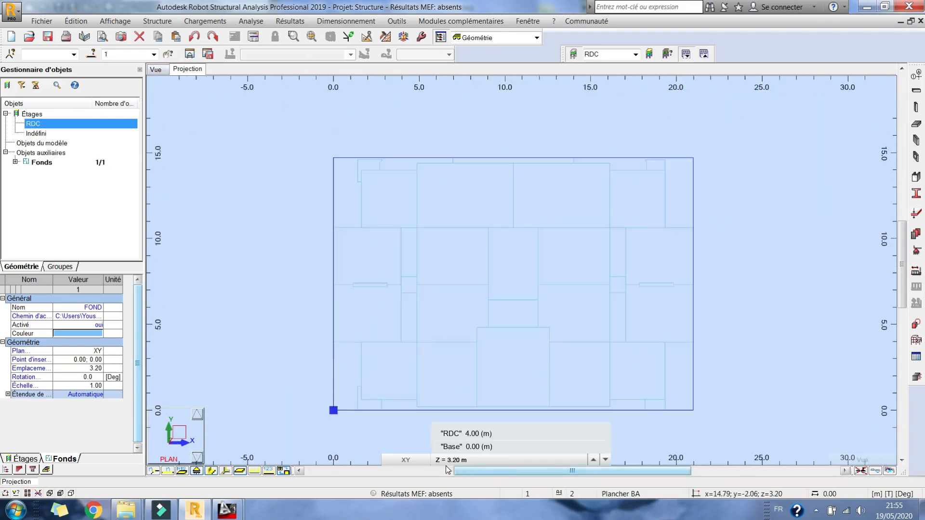
left_click(462, 433)
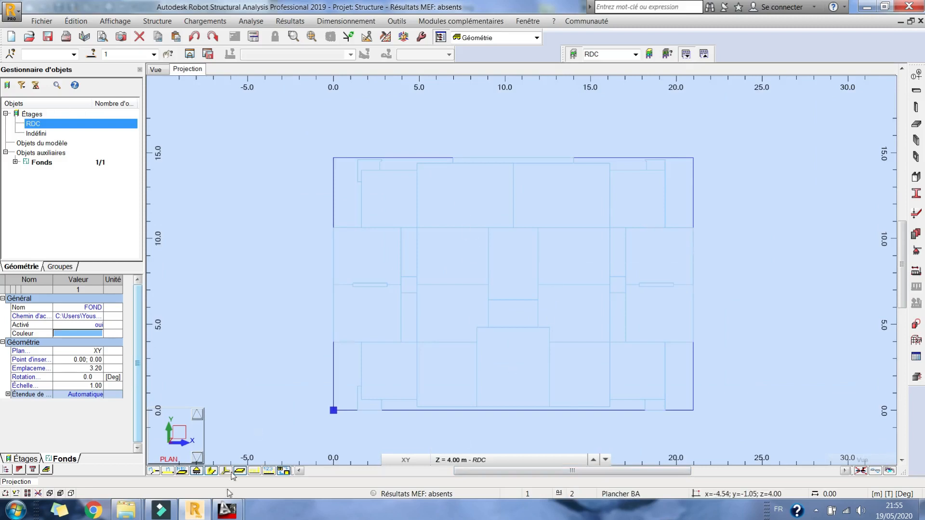
Switch to the formwork drawing in AutoCAD, check the columns on the floor plan, and return to Robot Structural Analysis
mouse_move(227, 509)
left_click(295, 451)
middle_click_drag(475, 172, 353, 162)
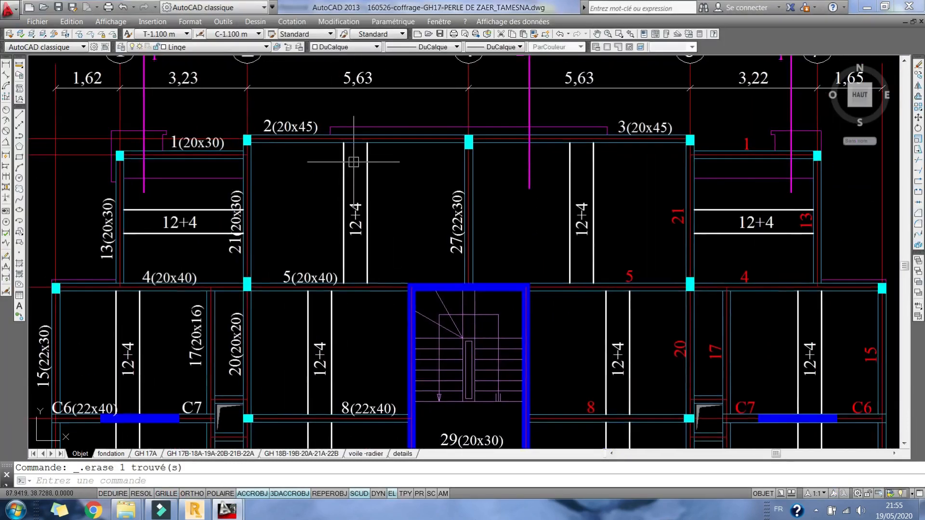
left_click(868, 8)
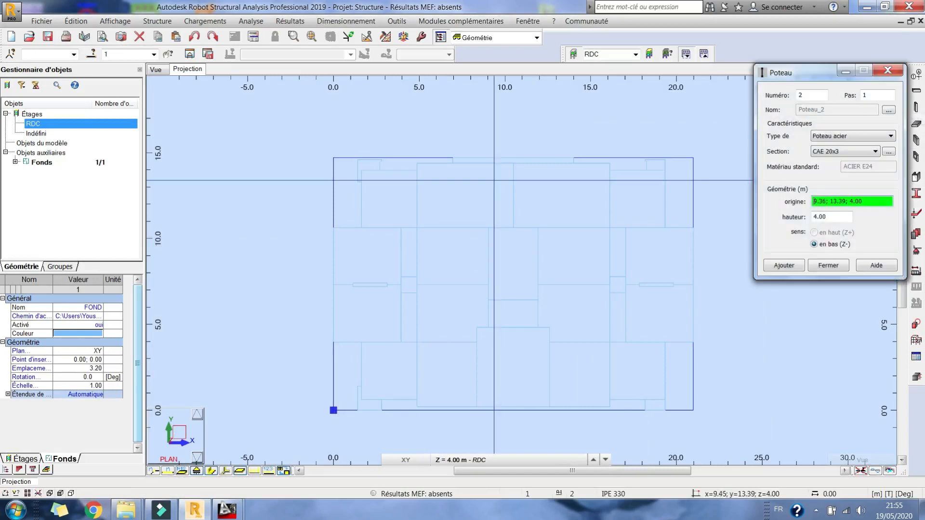
Set the type of the new column to Poteau BA
left_click_drag(812, 75, 593, 56)
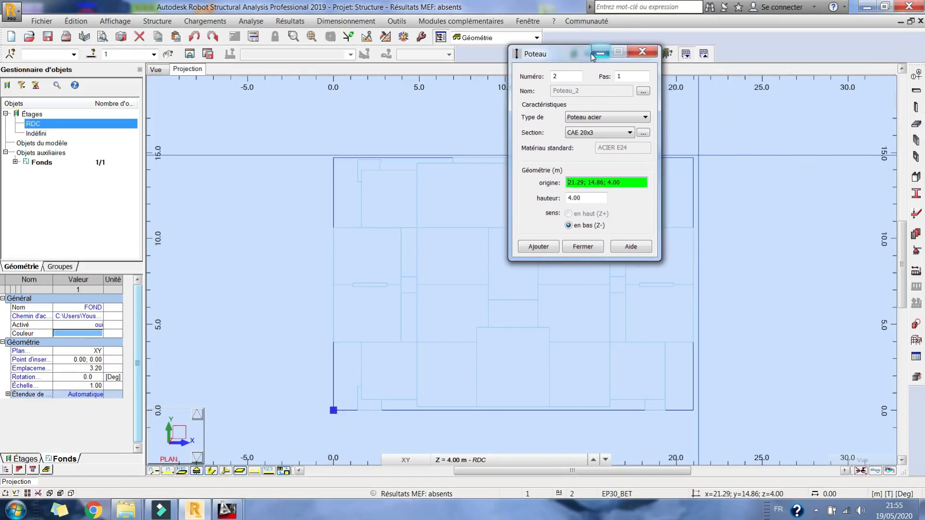
left_click(605, 117)
left_click(604, 138)
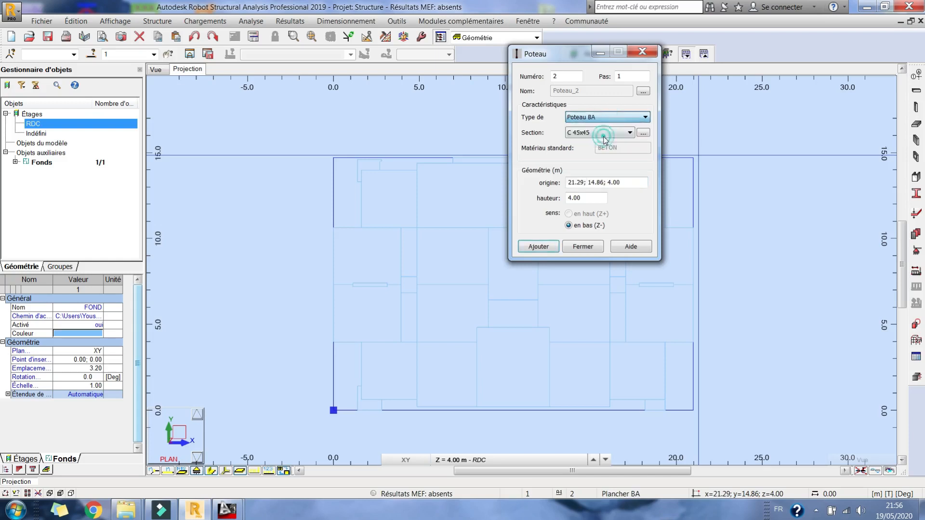
Define a rectangular Poteau BA section with b 25 cm and h 30 cm for the new column
left_click(642, 133)
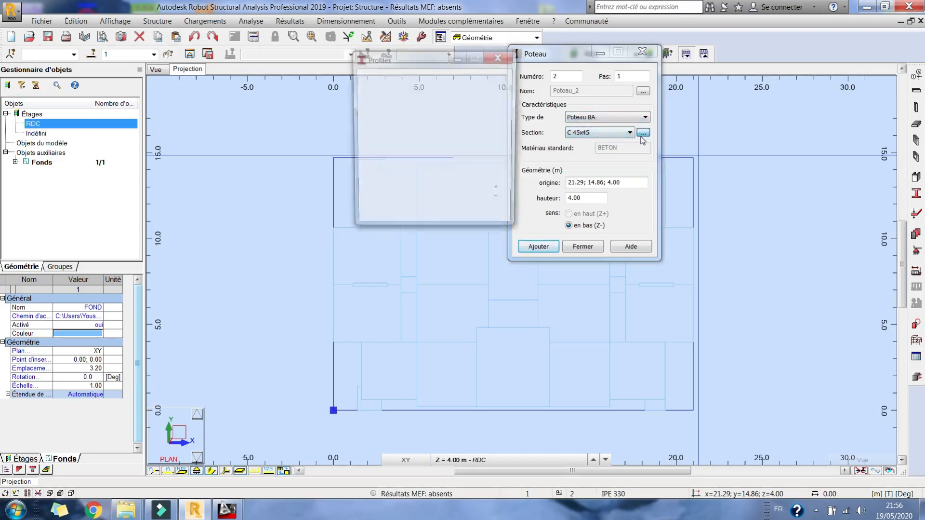
left_click_drag(569, 241, 520, 241)
type("20")
key("Caps_Lock")
key("Tab")
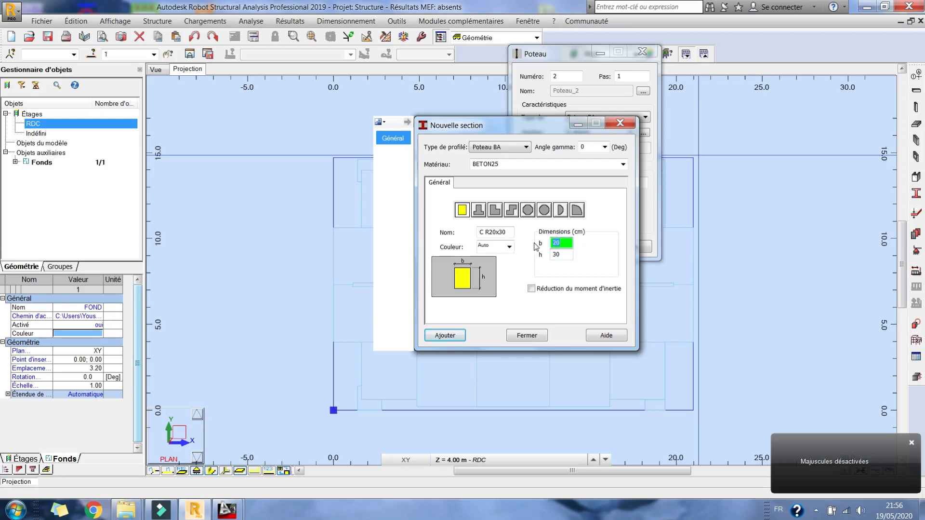
type("5")
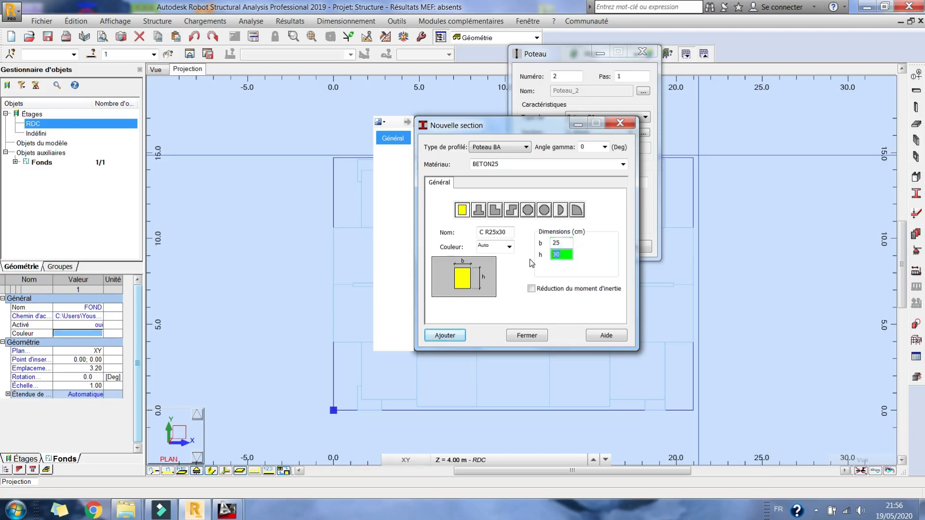
left_click(525, 335)
left_click(589, 186)
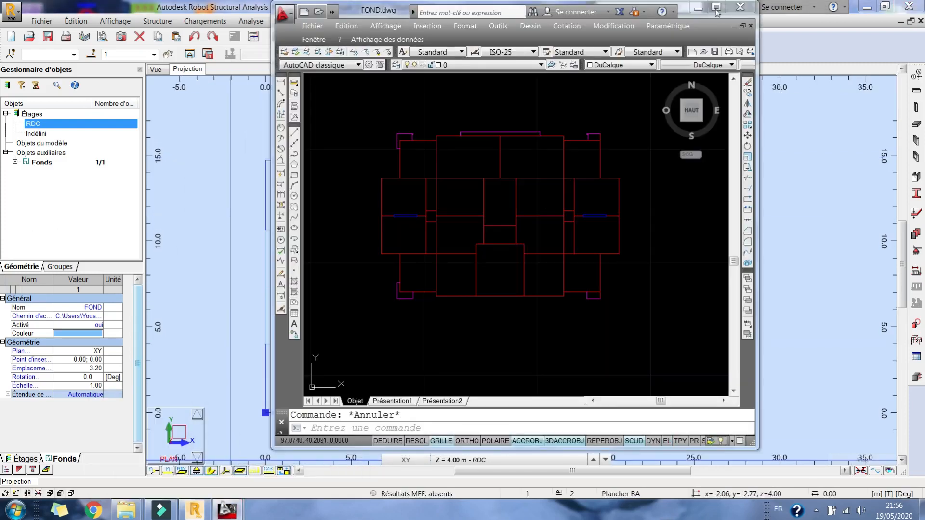
Switch to AutoCAD, maximise it and close FOND.dwg without saving its changes
left_click(716, 8)
left_click(921, 21)
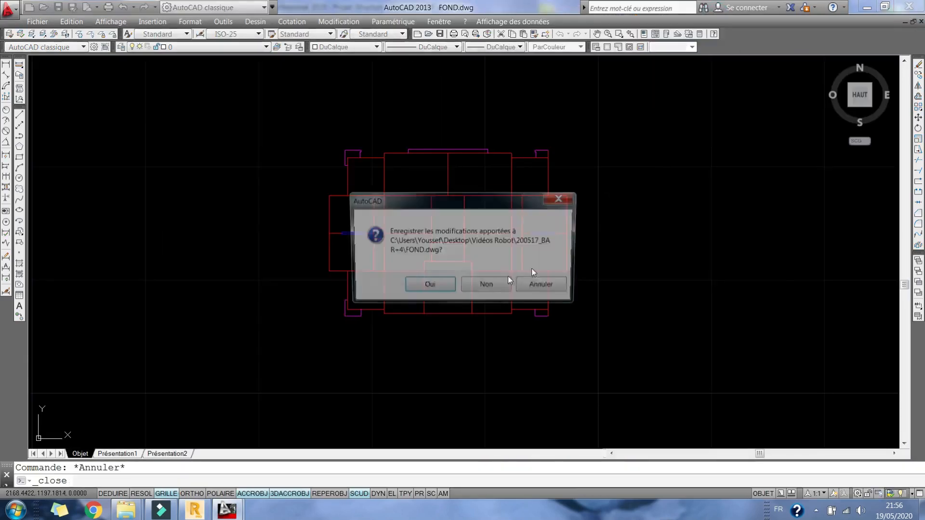
left_click(492, 287)
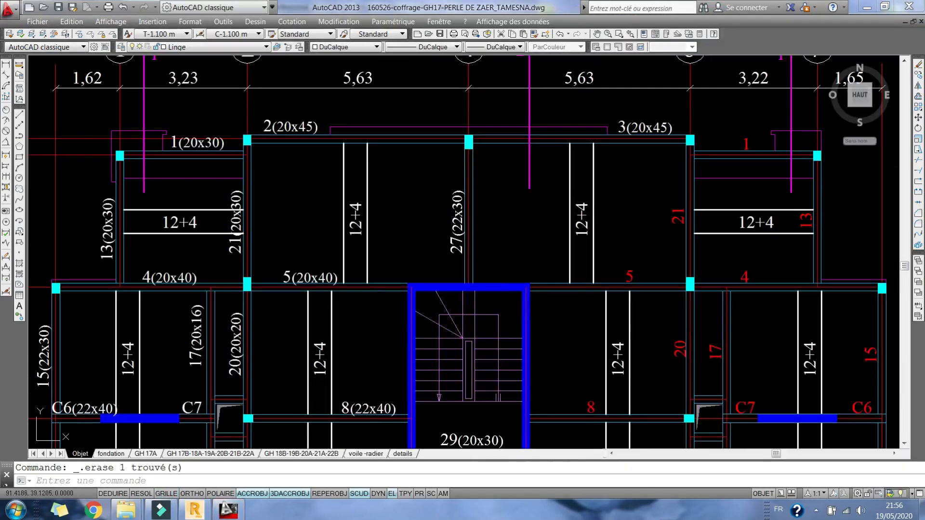
Examine the column layout between axes A and F on the formwork floor plan, and return to Robot Structural Analysis
scroll(418, 196, "down", 4)
scroll(417, 196, "up", 2)
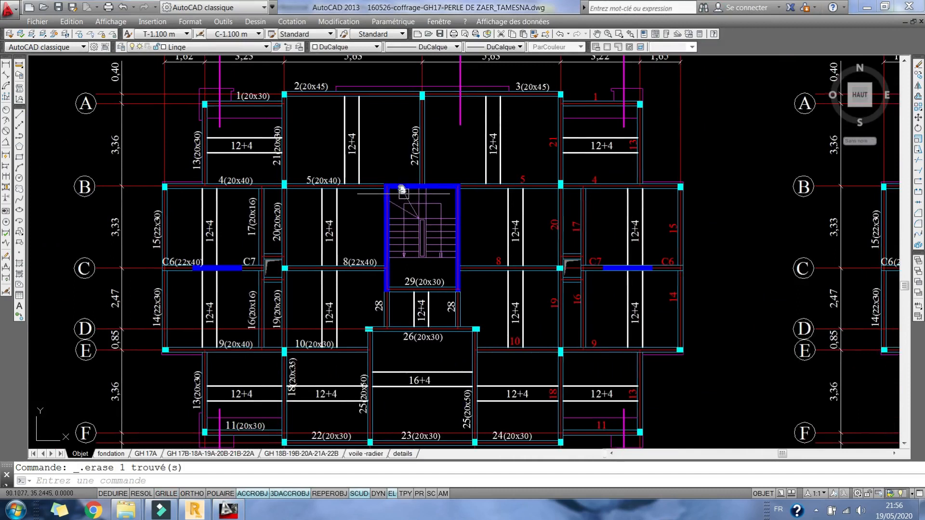
middle_click_drag(402, 190, 399, 177)
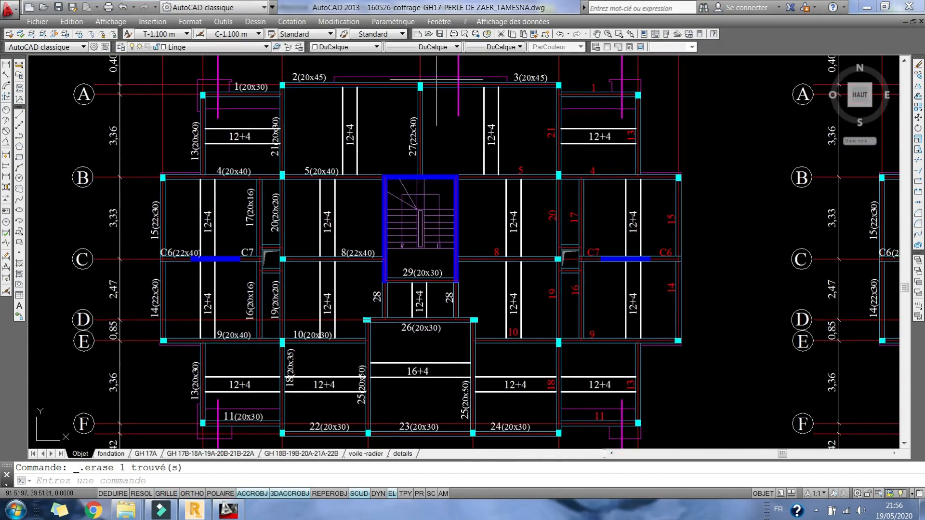
left_click(207, 514)
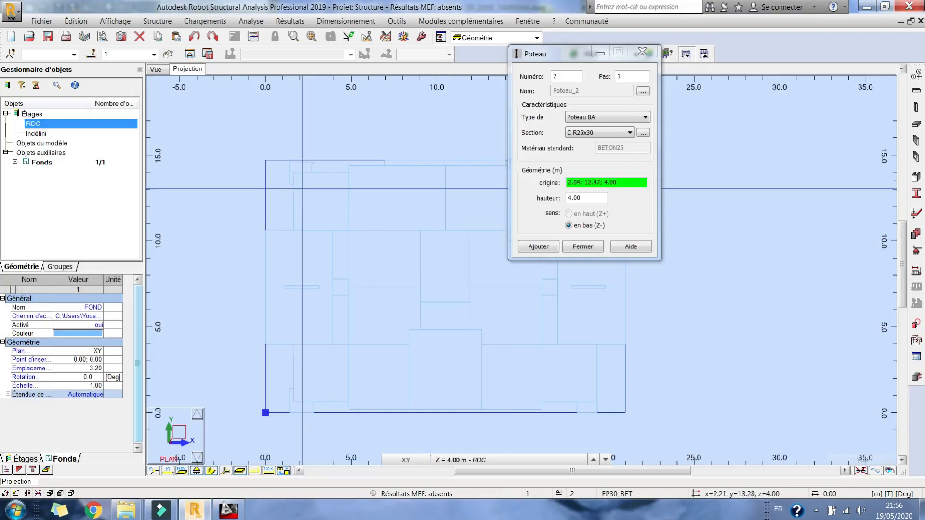
Place two C R25x30 columns on the upper background lines, at 1.62; 13.99 and at about 4.86; 14.4
scroll(308, 164, "up", 5)
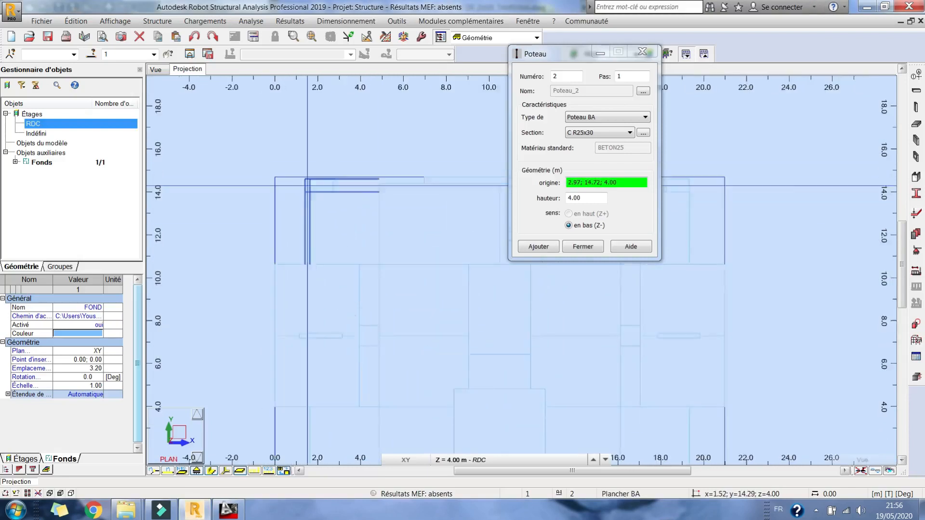
left_click(580, 183)
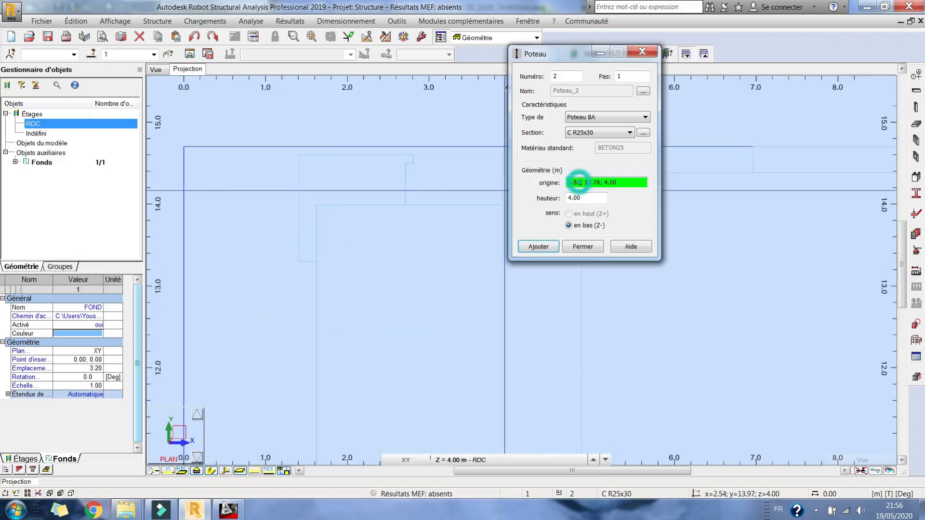
left_click(316, 205)
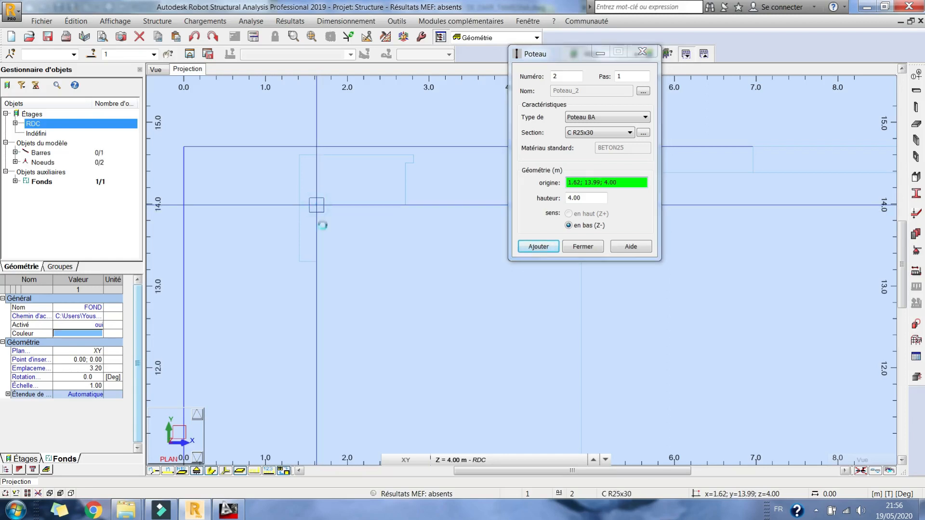
scroll(294, 239, "down", 3)
scroll(279, 263, "down", 2)
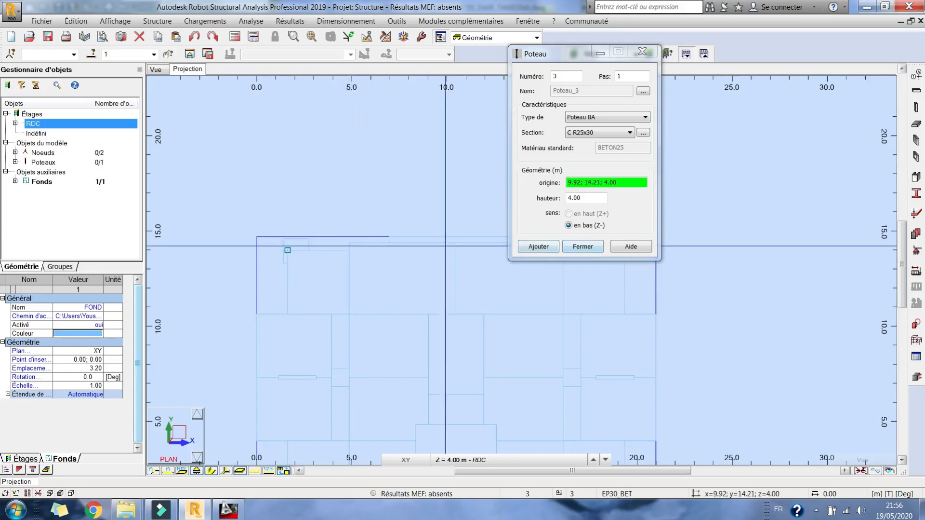
left_click(349, 242)
middle_click_drag(349, 243, 283, 227)
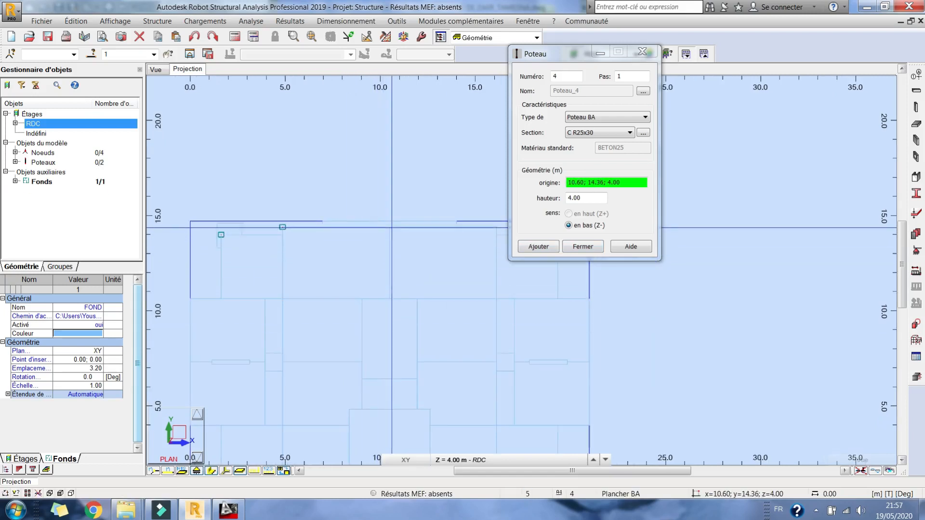
Place two more C R25x30 columns along the background's upper line, at about x 10.5 m and x 16.1 m
left_click(389, 226)
scroll(458, 227, "up", 3)
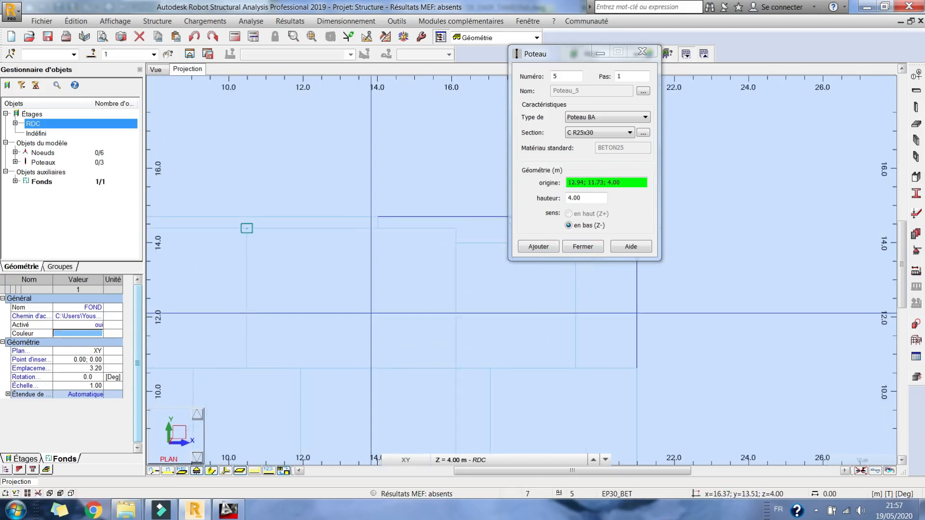
left_click(456, 228)
scroll(433, 221, "down", 2)
middle_click_drag(361, 220, 407, 202)
middle_click_drag(313, 228, 389, 242)
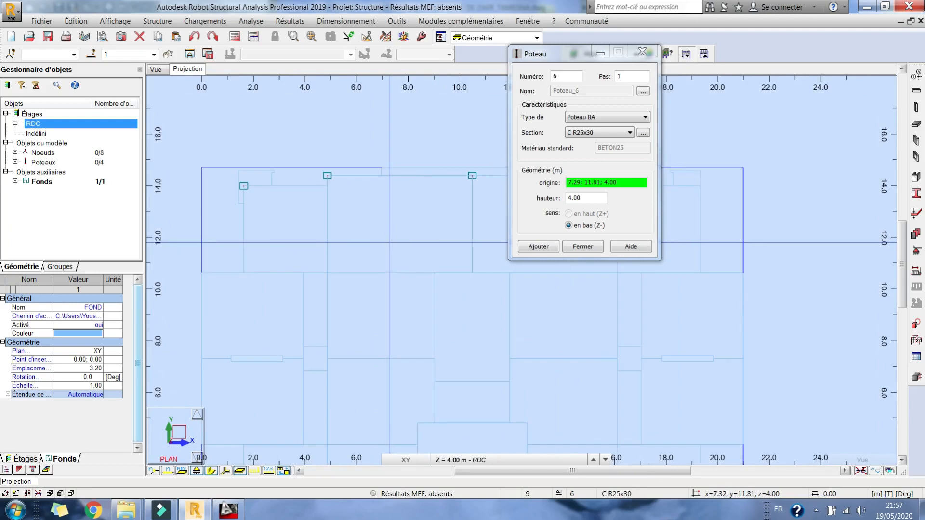
middle_click_drag(259, 273, 297, 268)
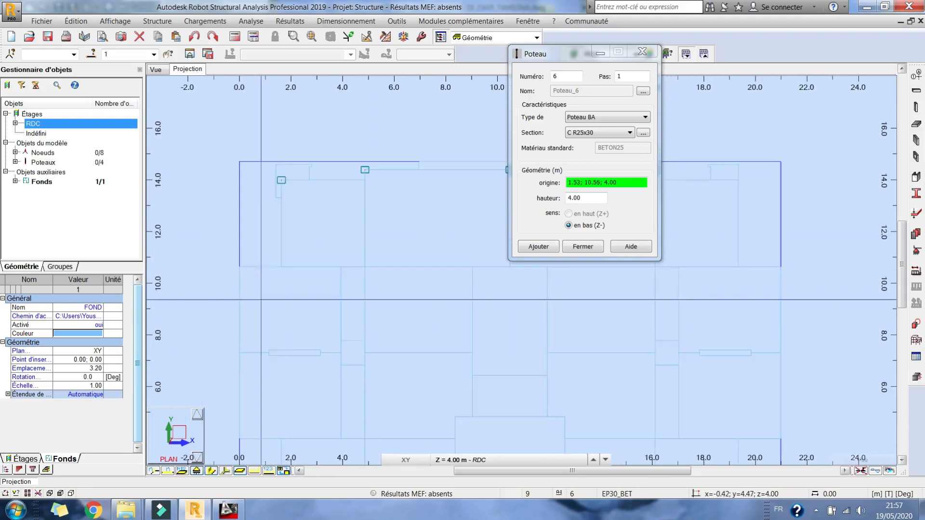
Compare the column layout with the AutoCAD formwork plan, and examine the background line intersection near x 4.86, y 10.6 in Robot Structural Analysis
left_click(233, 512)
left_click(233, 513)
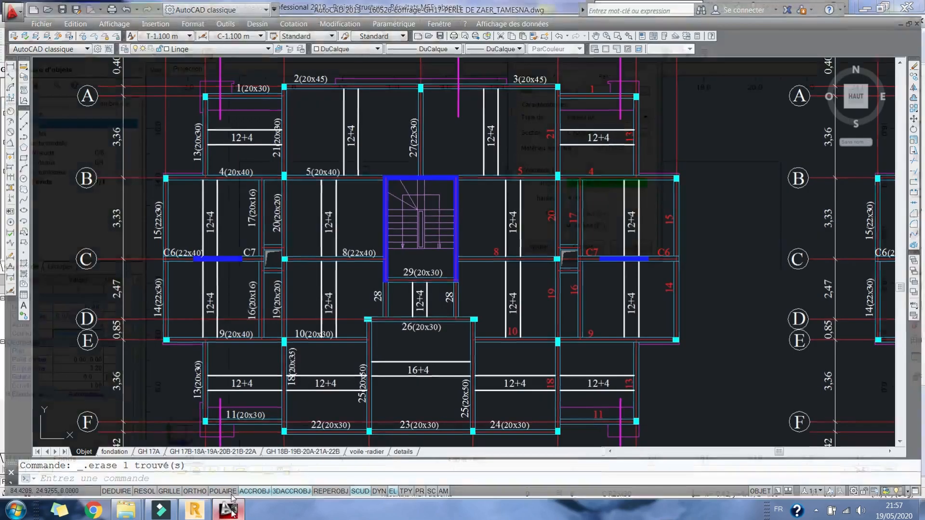
middle_click_drag(387, 256, 300, 334)
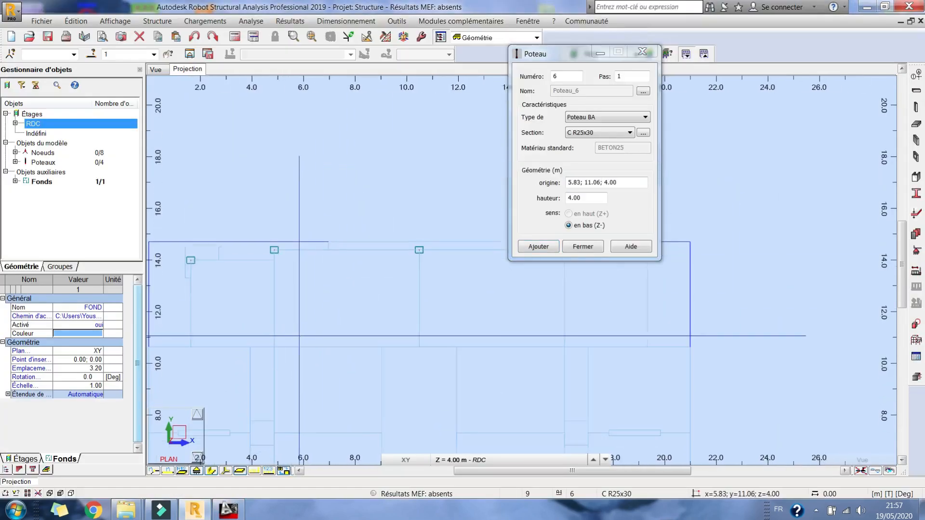
scroll(419, 234, "down", 3)
middle_click_drag(419, 234, 428, 160)
middle_click_drag(409, 216, 301, 212)
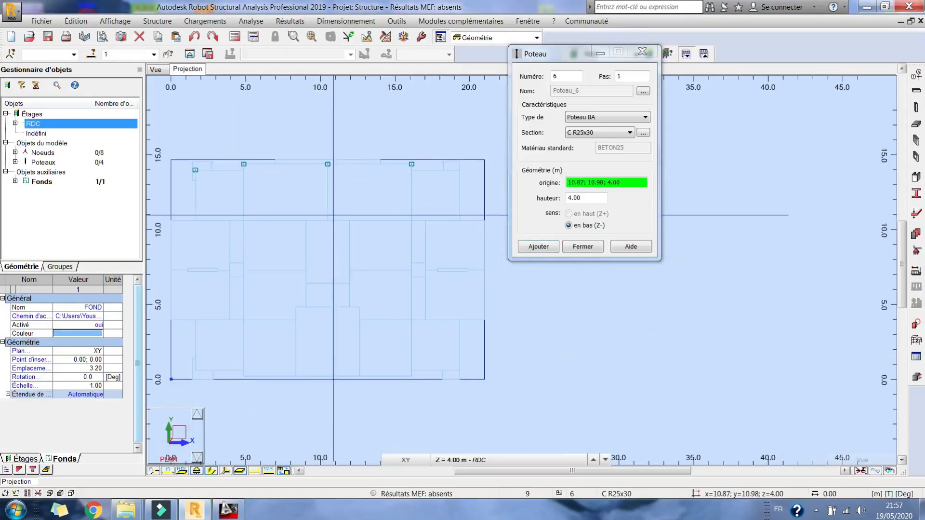
left_click(234, 512)
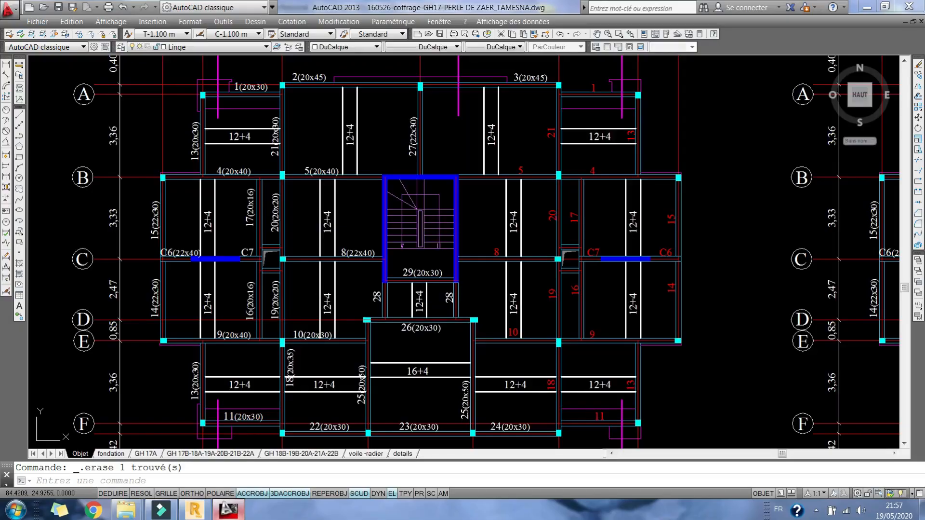
left_click(234, 512)
middle_click_drag(244, 288, 268, 258)
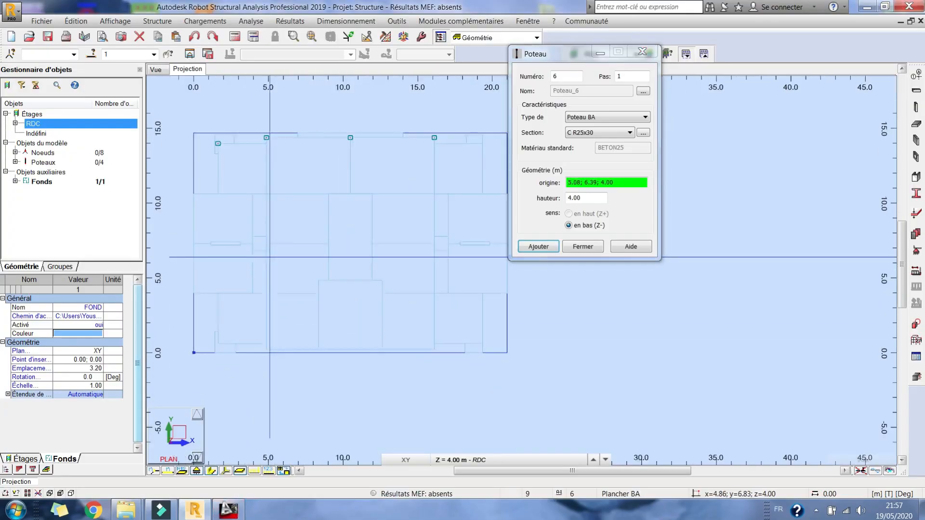
scroll(265, 253, "up", 3)
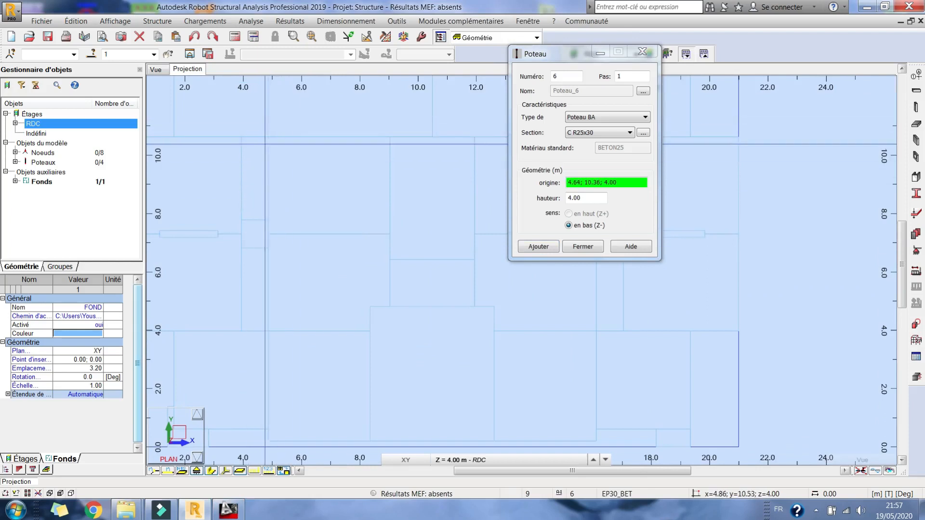
scroll(269, 136, "up", 3)
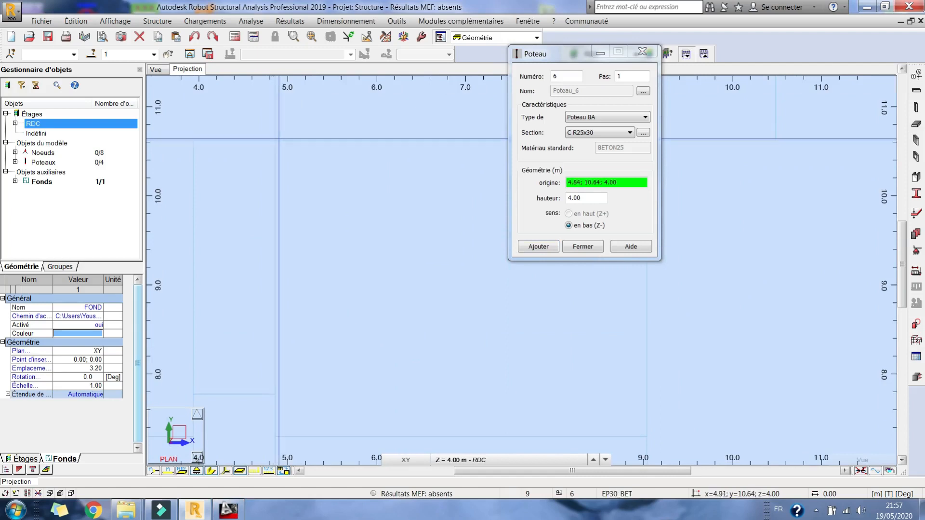
Configure the snap mode with nodes, construction lines, grid, object ends and centres, and the advanced intersection options enabled
right_click(345, 269)
left_click(345, 294)
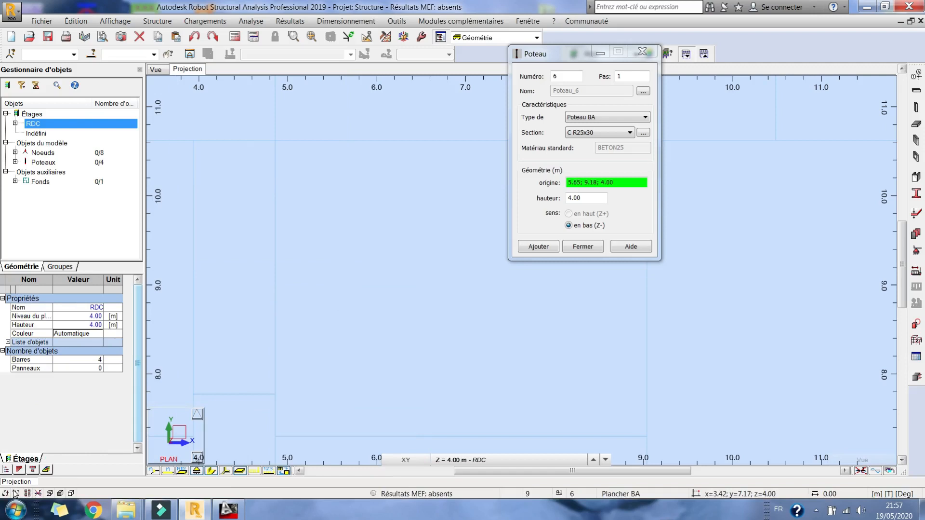
left_click(16, 492)
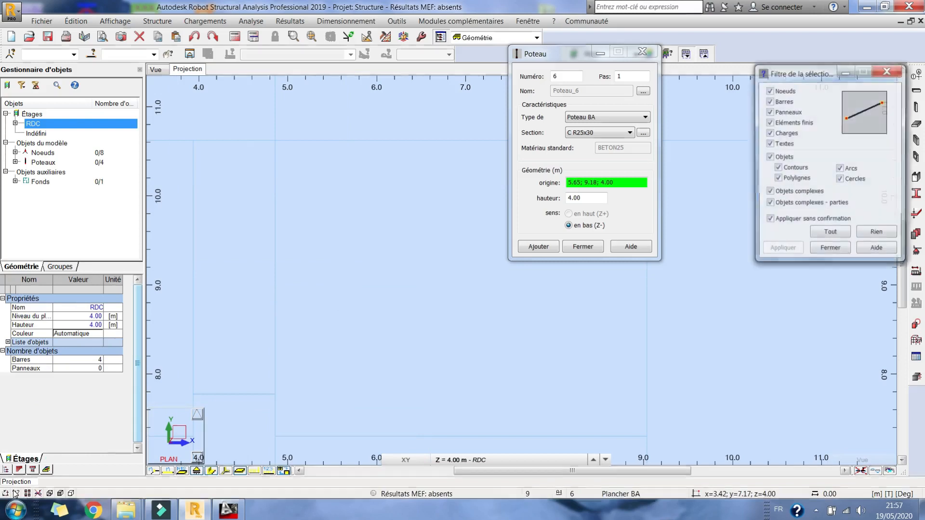
left_click(830, 249)
left_click(5, 492)
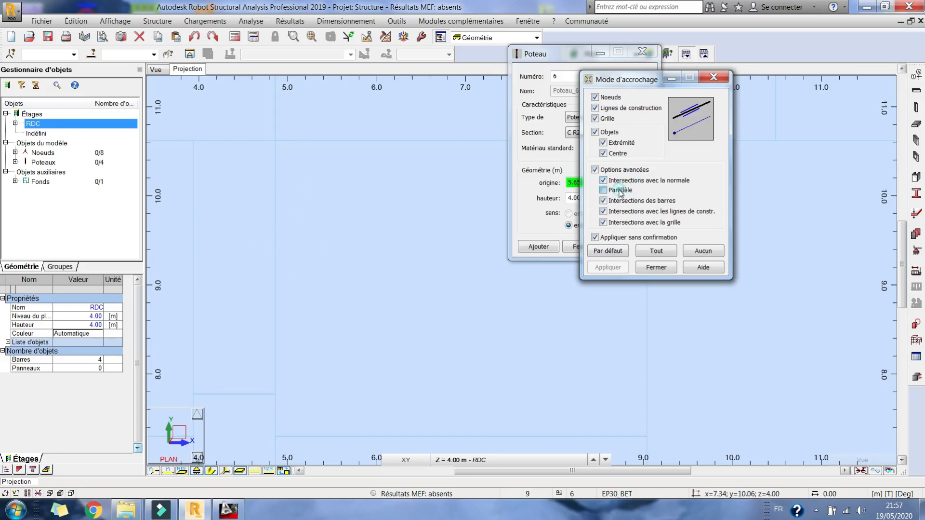
left_click(657, 268)
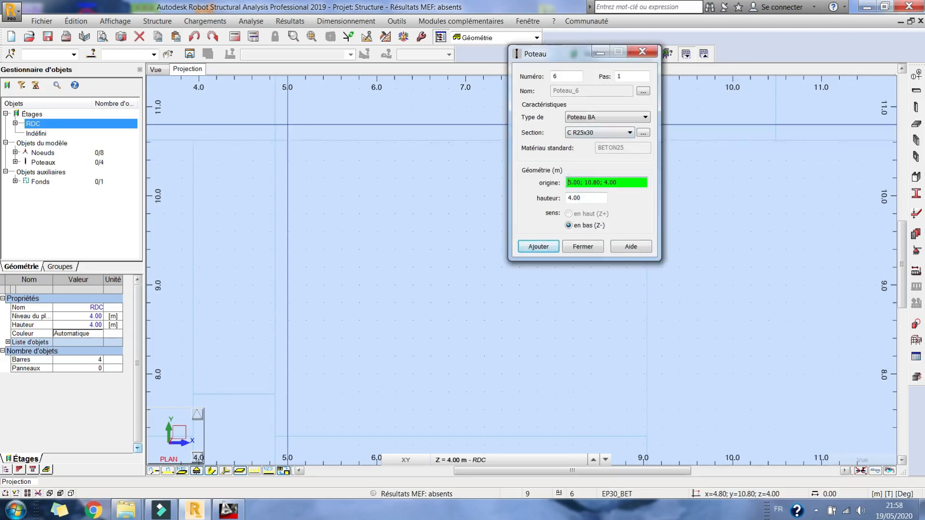
Close the column definition and open the construction lines definition, placing its window clear of the plan
left_click(583, 246)
scroll(547, 168, "down", 3)
middle_click_drag(591, 184, 479, 175)
scroll(479, 174, "up", 1)
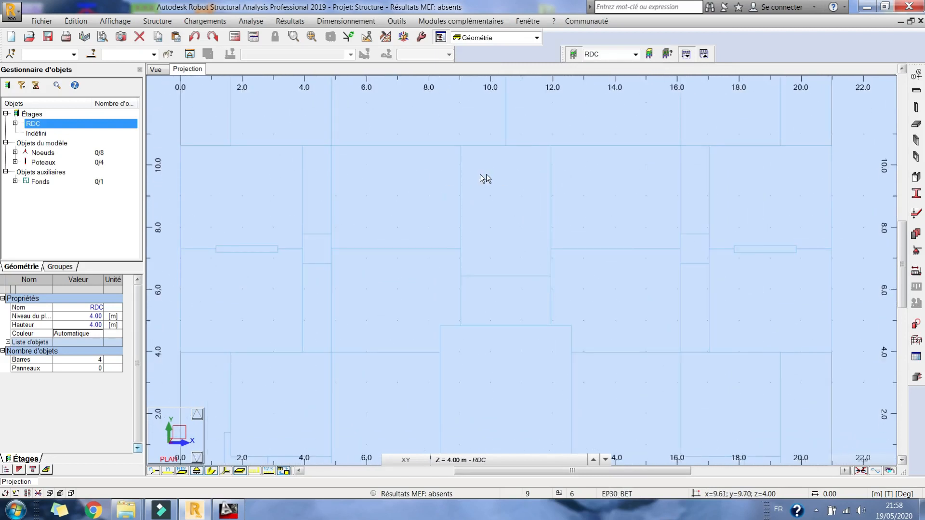
left_click(918, 76)
left_click_drag(389, 55, 858, 56)
Add Cartesian X construction lines at 0.00, 1.62 and 4.86 m by picking points on the background and the existing column
scroll(433, 137, "down", 3)
middle_click_drag(274, 270, 273, 243)
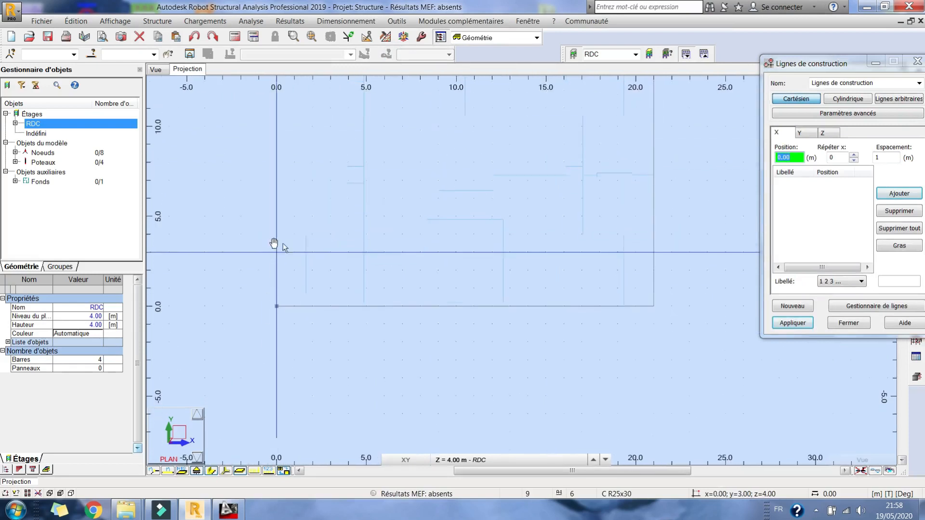
left_click(276, 235)
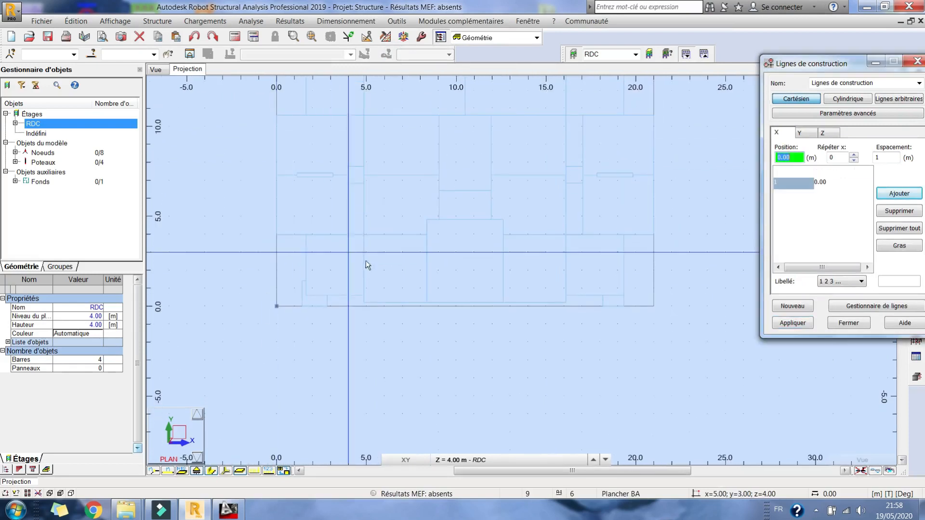
left_click(306, 295)
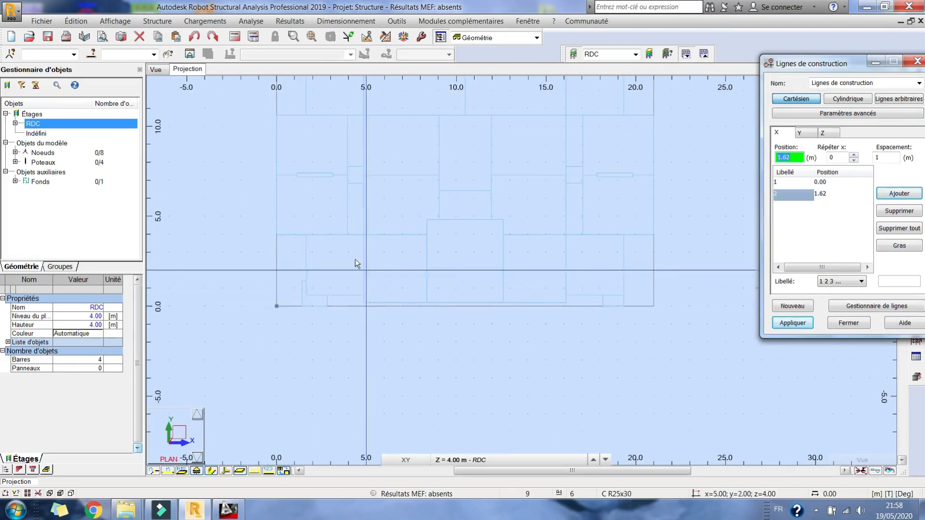
scroll(352, 270, "up", 3)
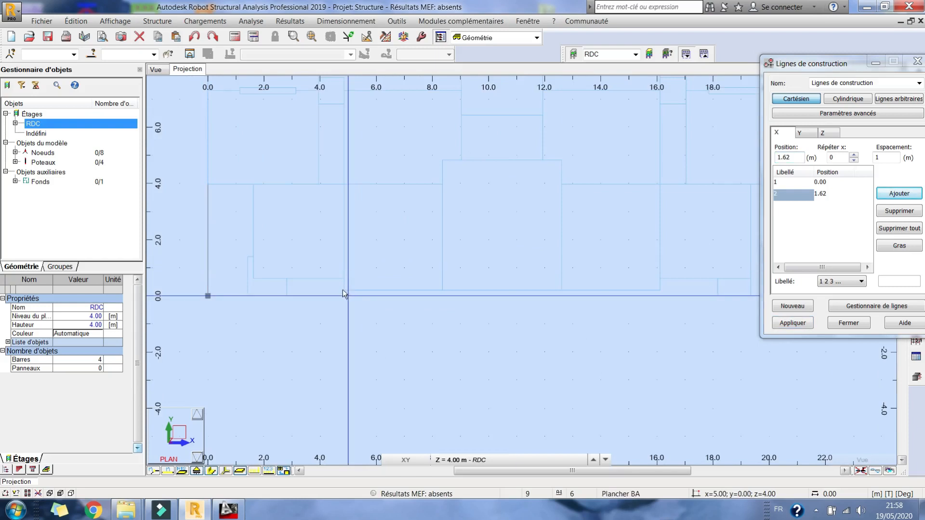
middle_click_drag(331, 164, 322, 363)
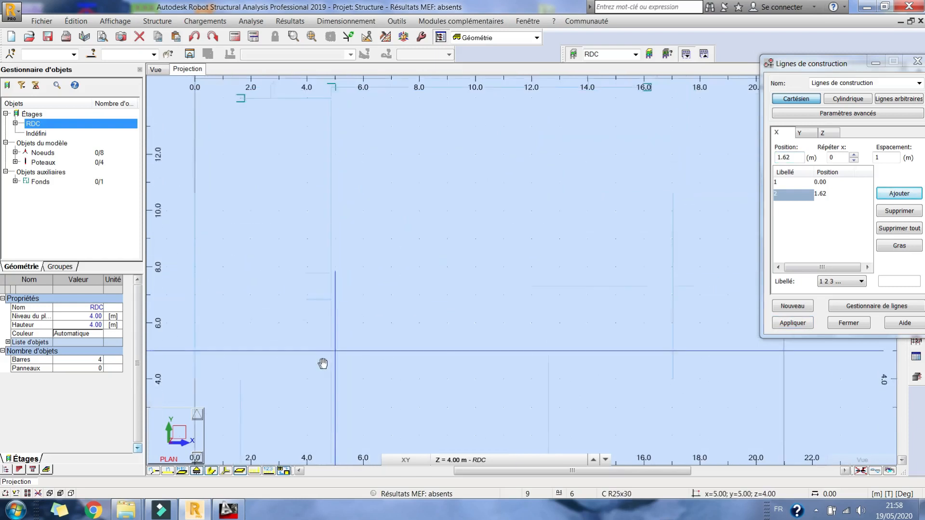
left_click(332, 97)
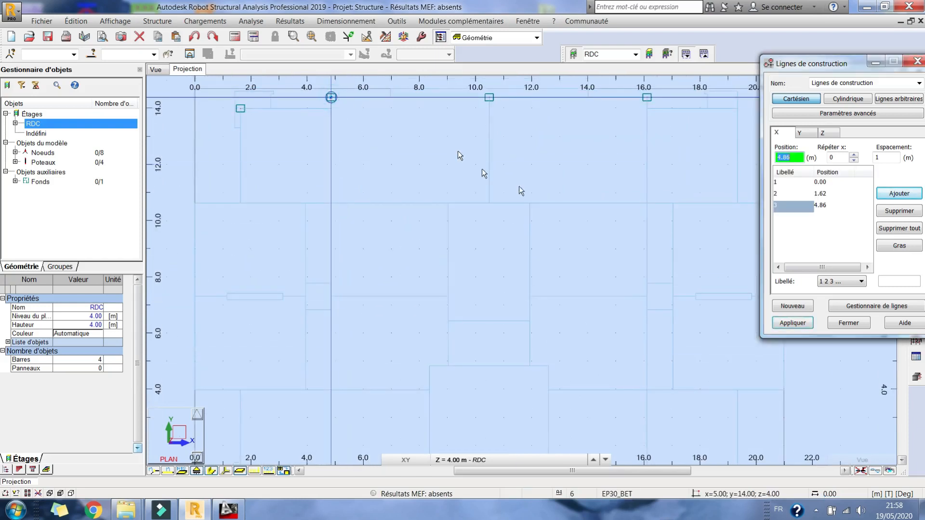
Add Cartesian X construction lines at 9.04, 10.49 and 11.93 m from the third column and the background corners below it, checking the snap settings
middle_click_drag(424, 192, 407, 214)
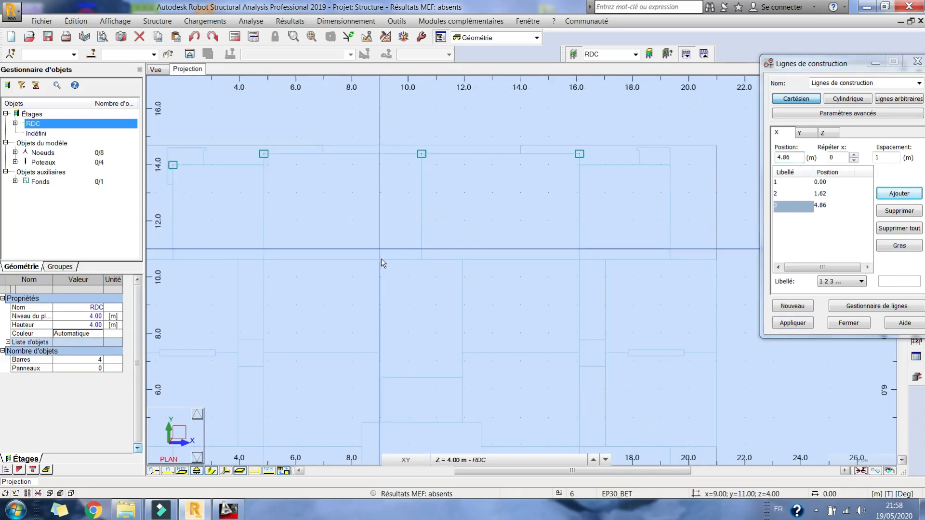
left_click(422, 154)
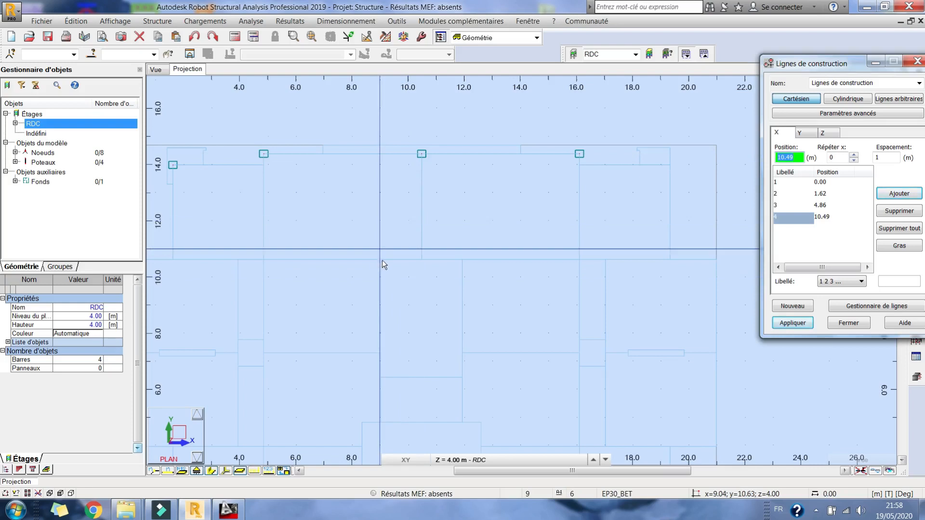
left_click(5, 491)
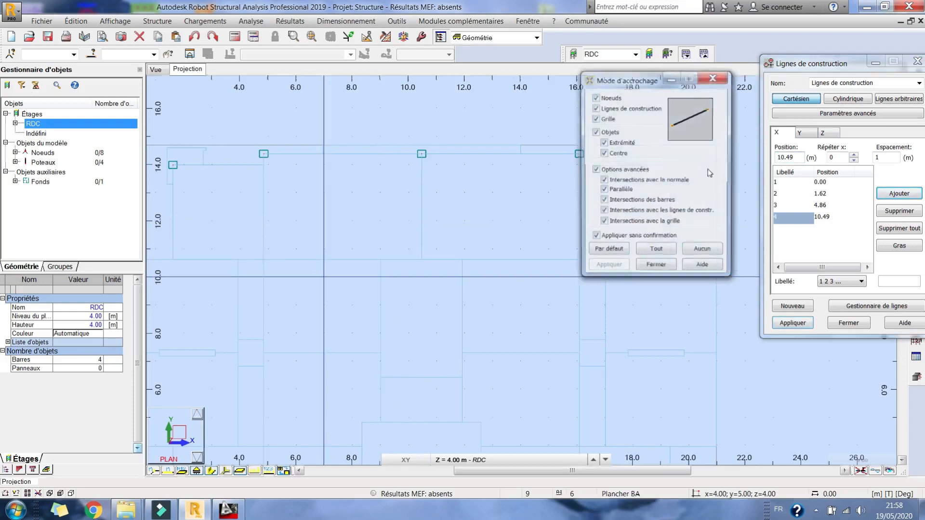
left_click(657, 267)
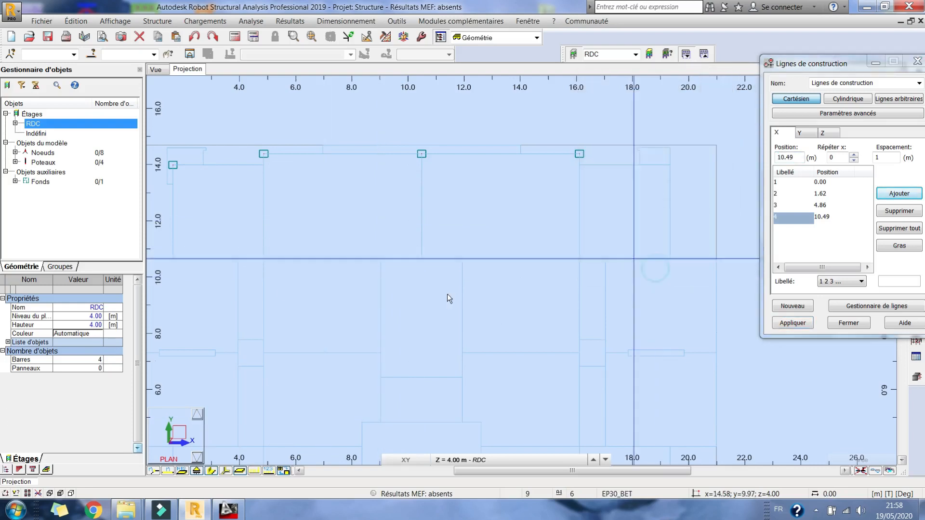
left_click(381, 259)
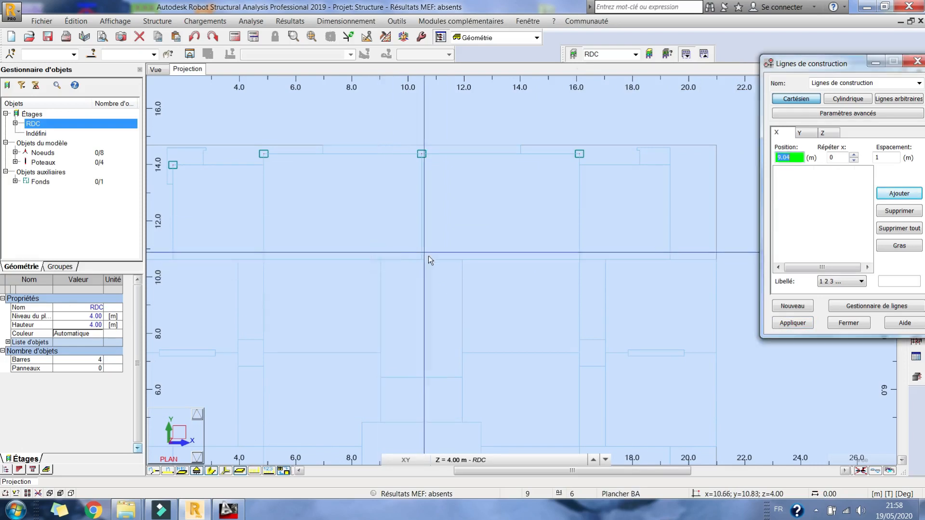
left_click(423, 260)
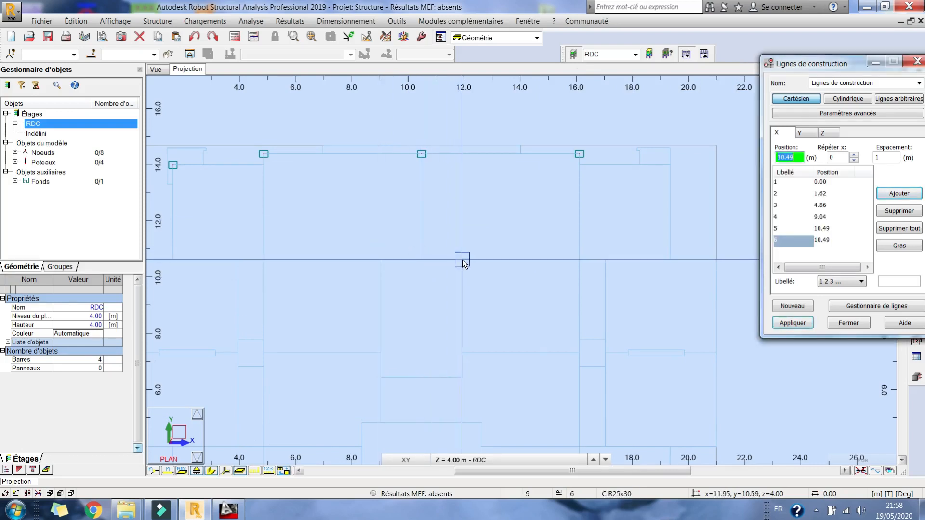
left_click(463, 260)
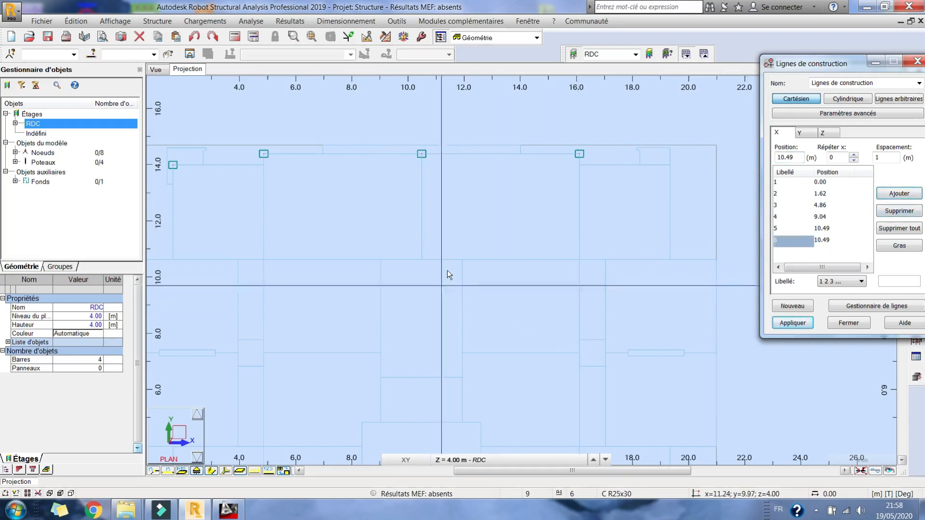
left_click(463, 260)
Add X construction lines at 8.36, 12.61 and 16.11 m by picking background corners in the lower part of the plan
middle_click_drag(426, 252, 396, 153)
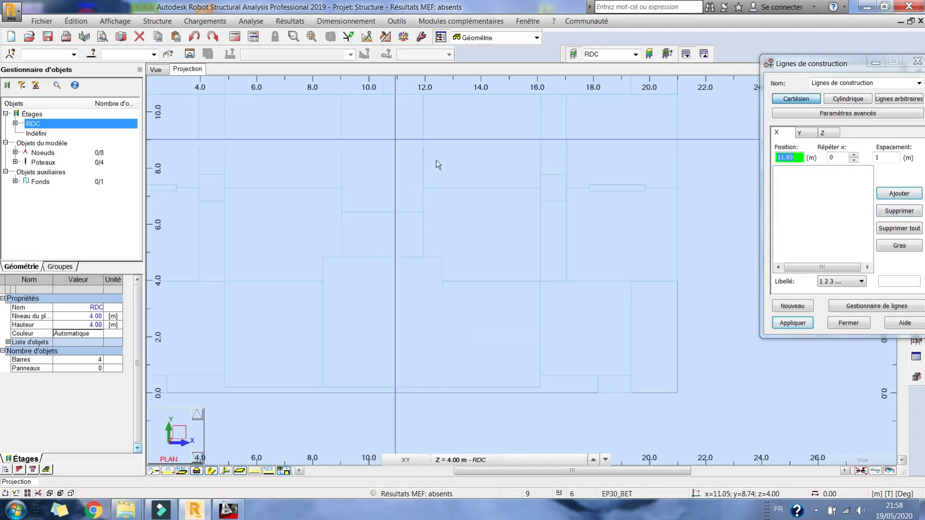
left_click(322, 258)
left_click(442, 258)
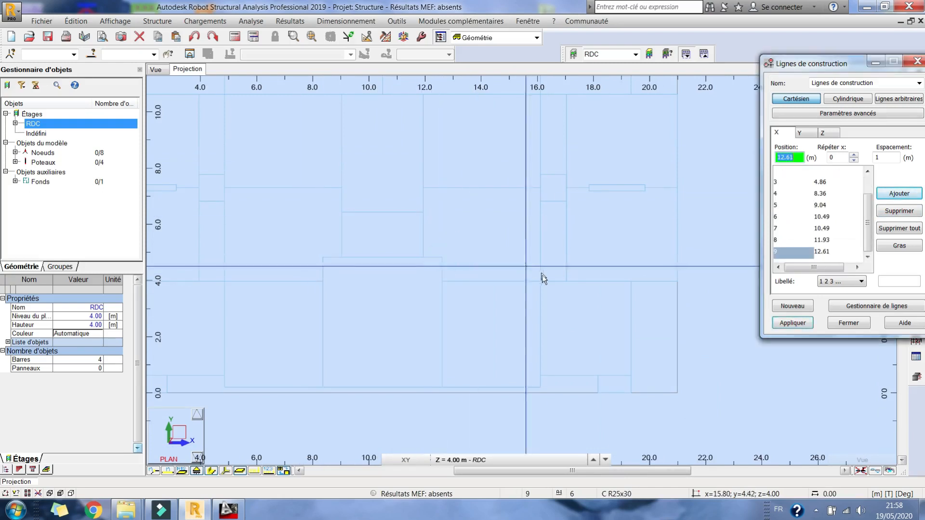
left_click(541, 386)
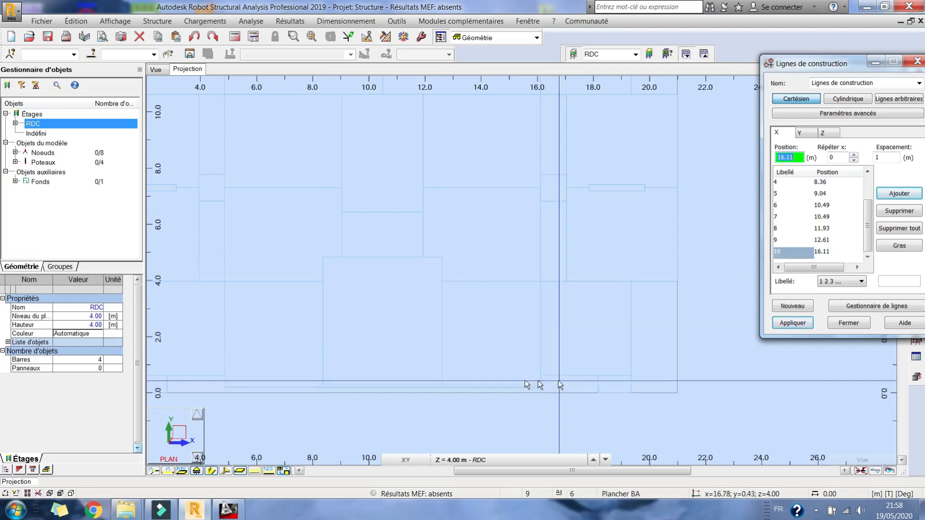
Add X construction lines at 19.34 and 17.04 m from the background, deleting the mispicked line at 19.37 m
middle_click_drag(623, 319, 516, 278)
scroll(525, 308, "up", 1)
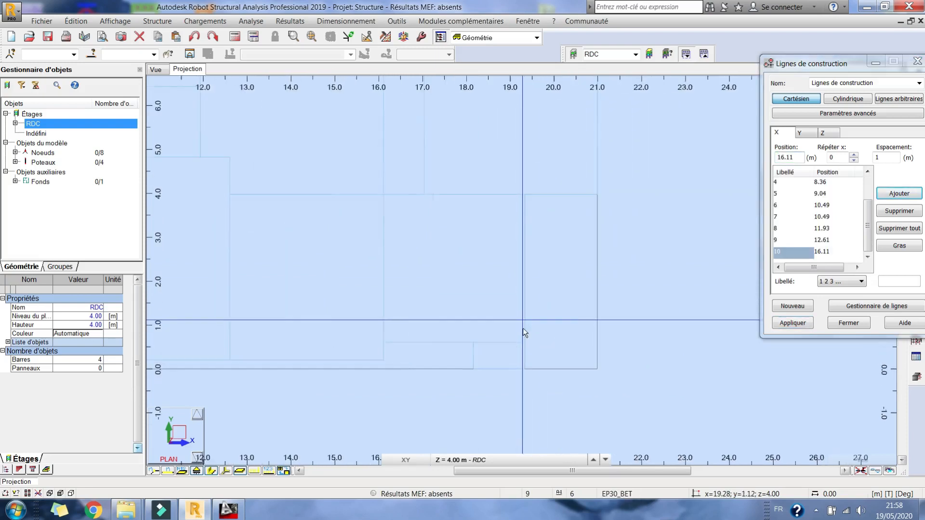
scroll(525, 344, "up", 1)
left_click(527, 344)
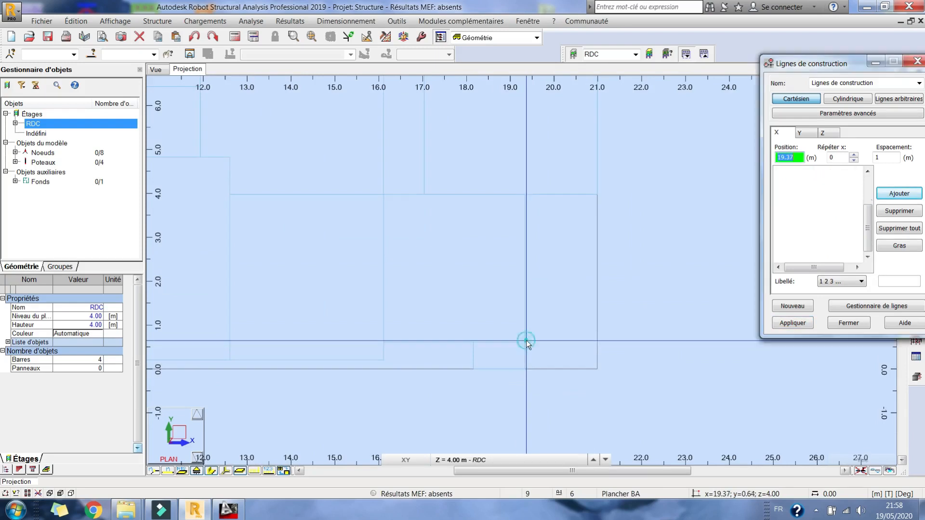
left_click(896, 211)
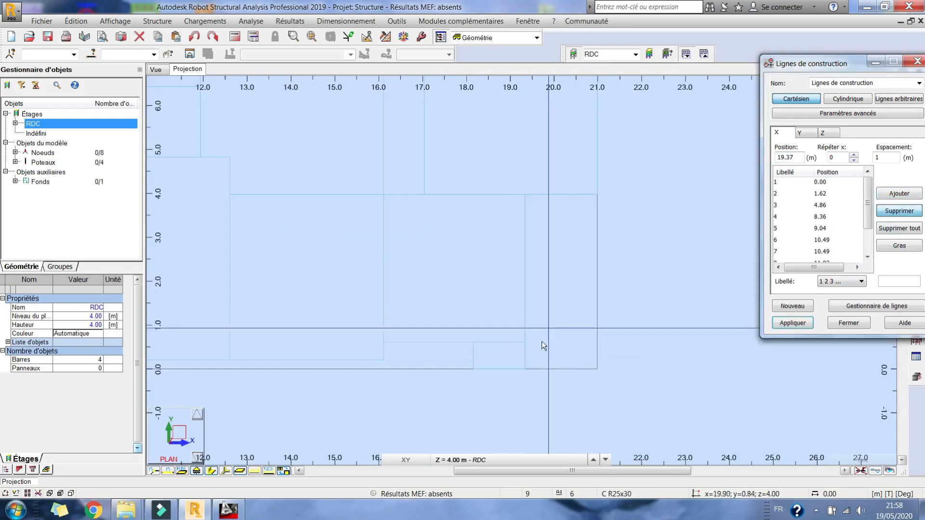
left_click(526, 343)
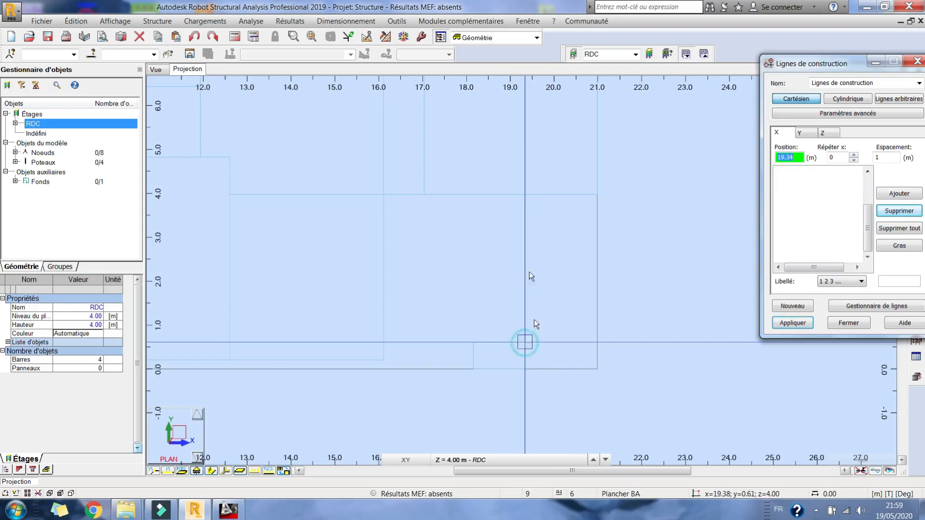
scroll(537, 236, "up", 3)
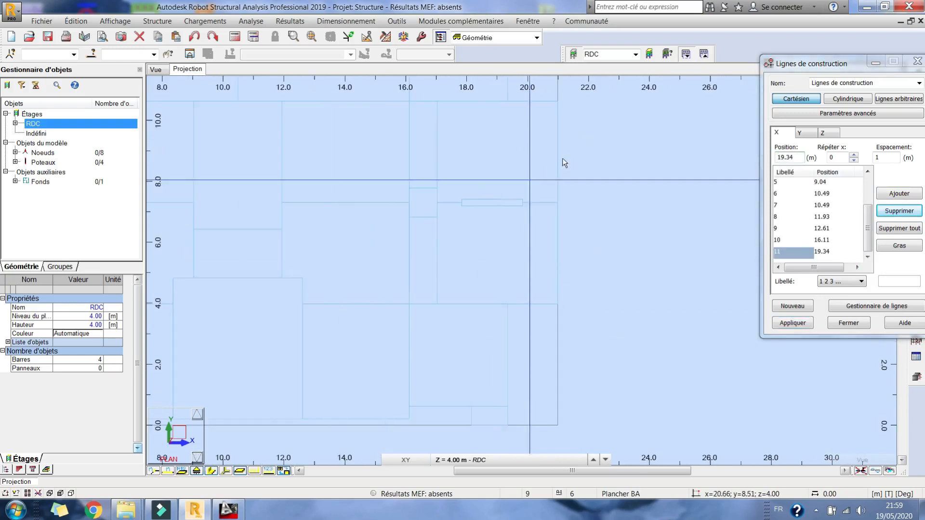
scroll(443, 232, "down", 3)
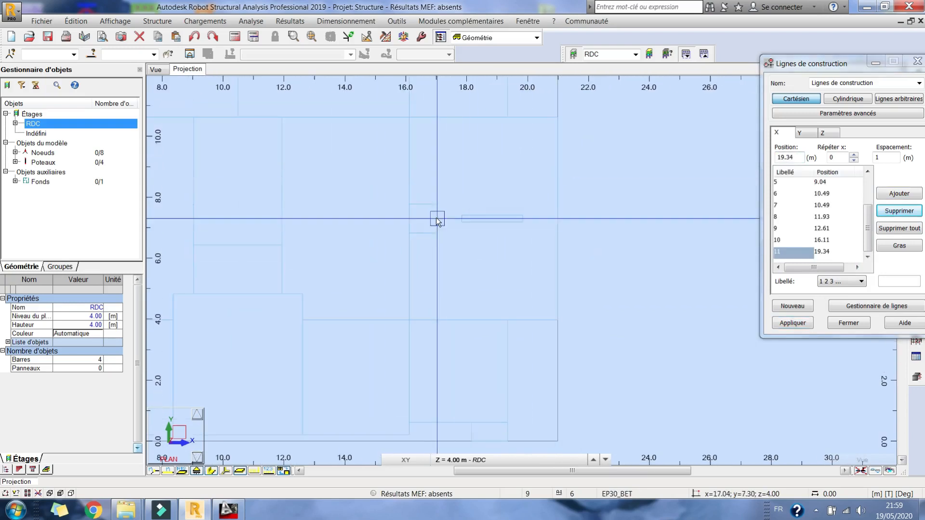
left_click(437, 219)
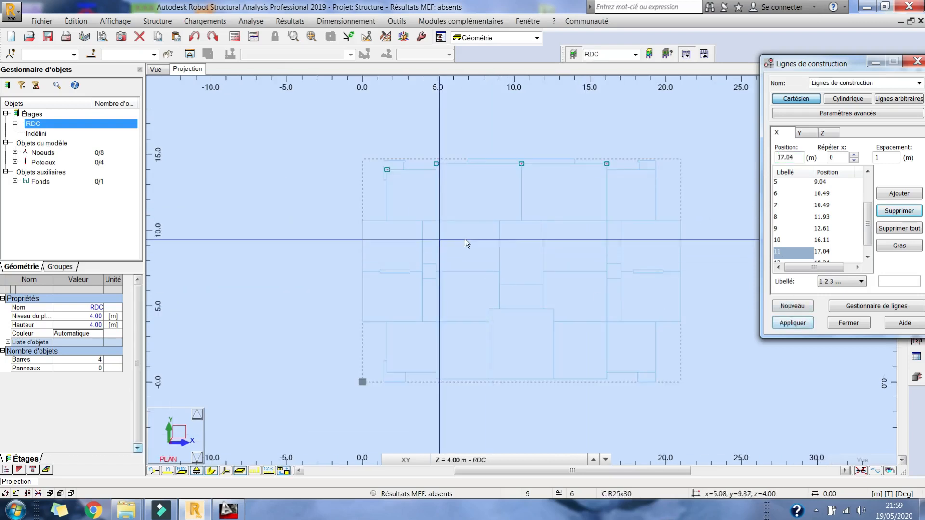
Set the Y construction lines to A B C labelling and add lines at 0.20, 0.62 and 3.97 m from the background
left_click(812, 136)
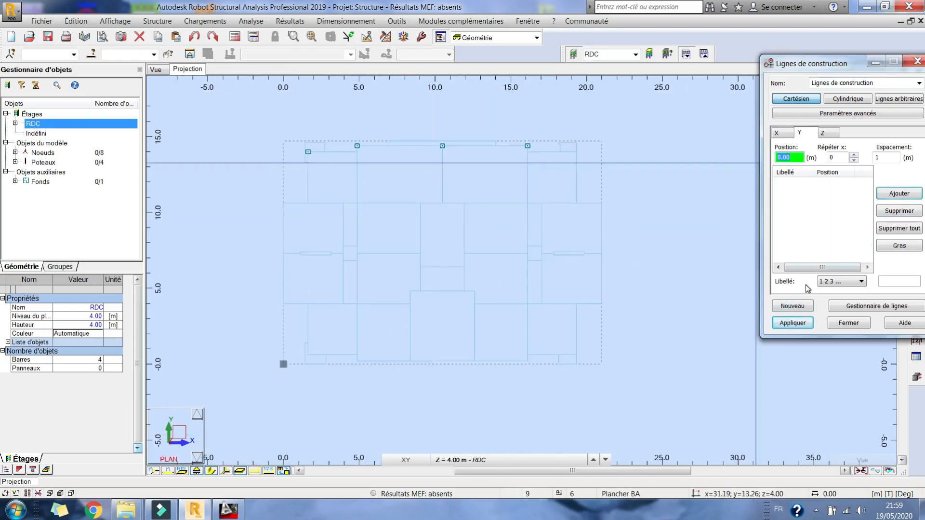
left_click(837, 300)
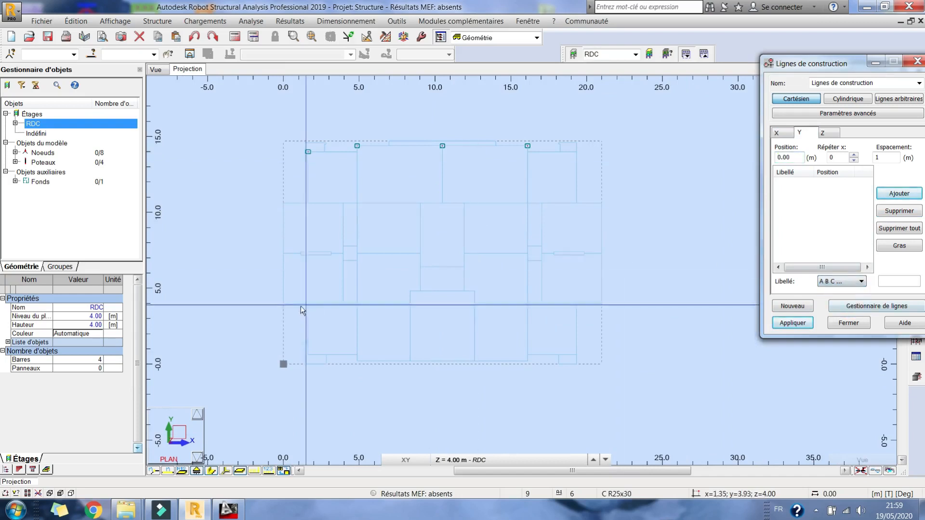
left_click(356, 362)
left_click(309, 355)
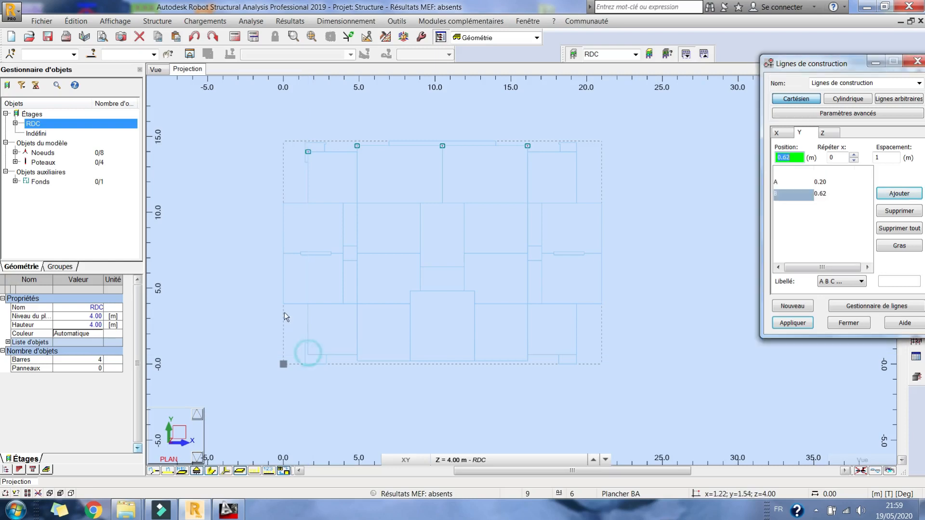
left_click(281, 304)
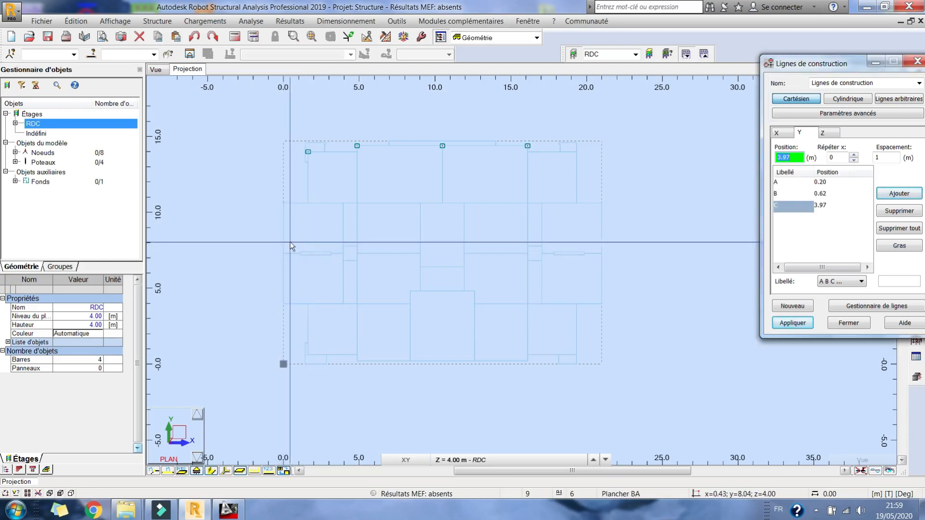
Add Y construction lines at 7.30, 10.63 and 13.99 m from the background and the first column, and apply the grid
scroll(305, 278, "up", 3)
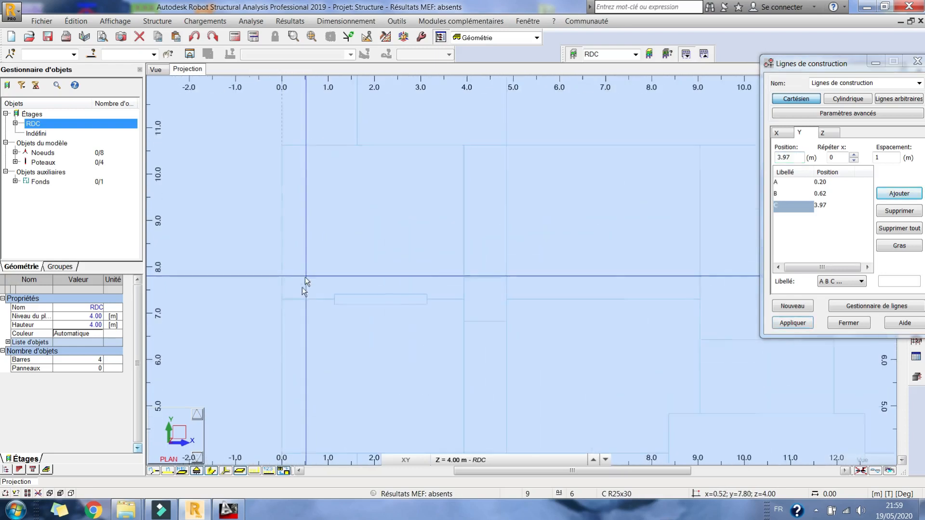
left_click(336, 301)
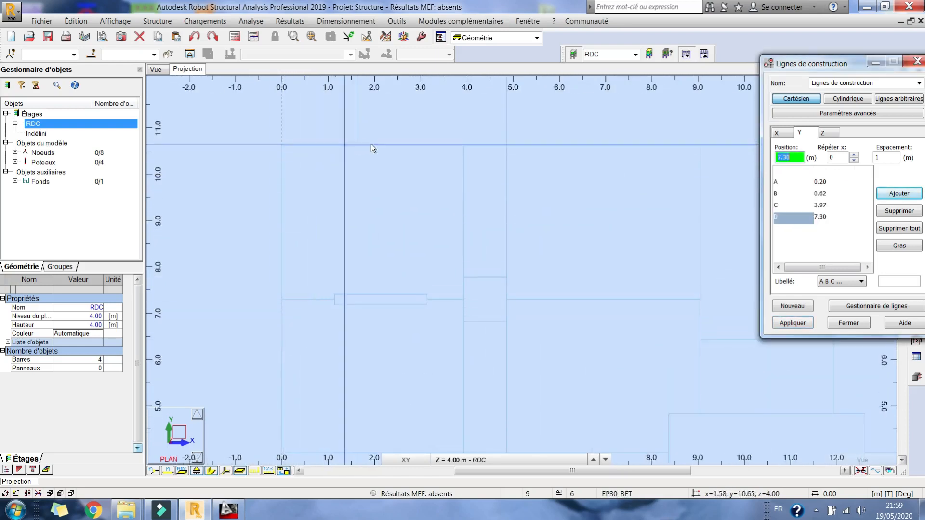
left_click(282, 145)
middle_click_drag(377, 132, 342, 275)
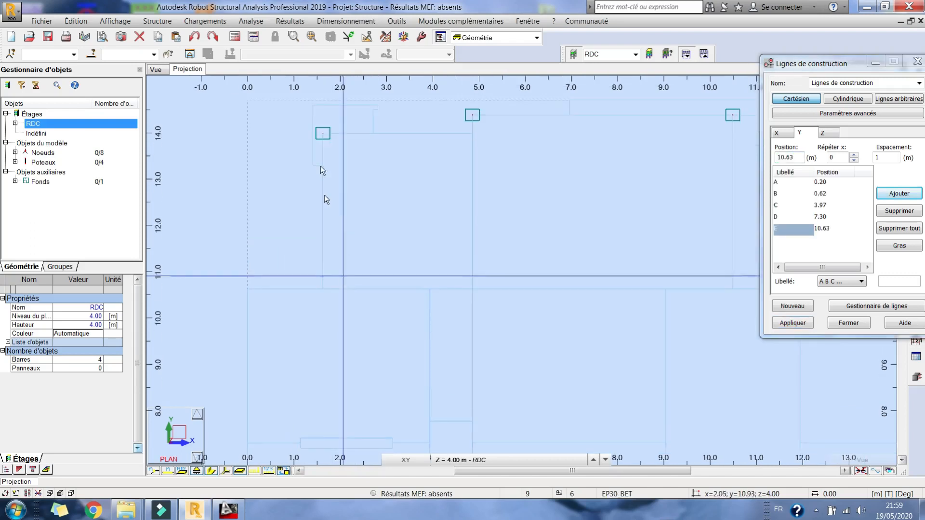
left_click(323, 134)
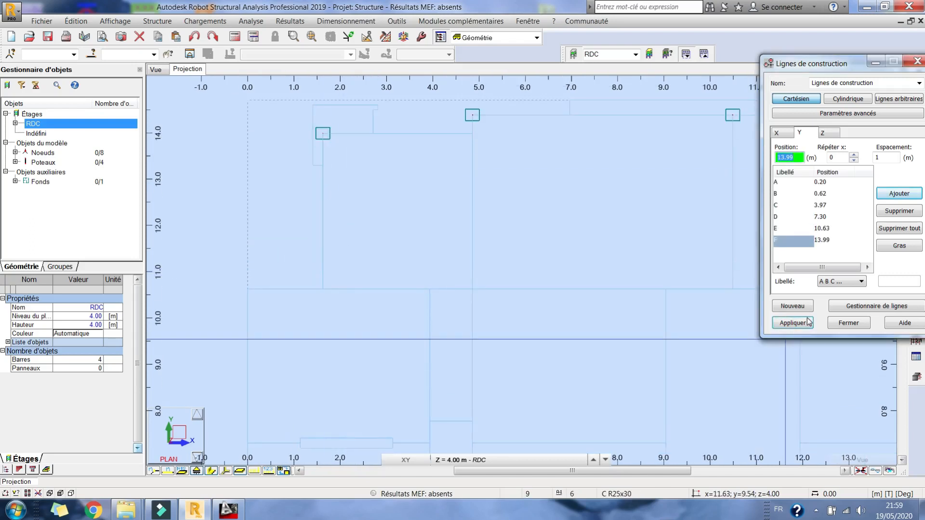
left_click(793, 323)
Examine the applied construction lines against the background plan and review the X positions for axes still missing
scroll(363, 175, "down", 3)
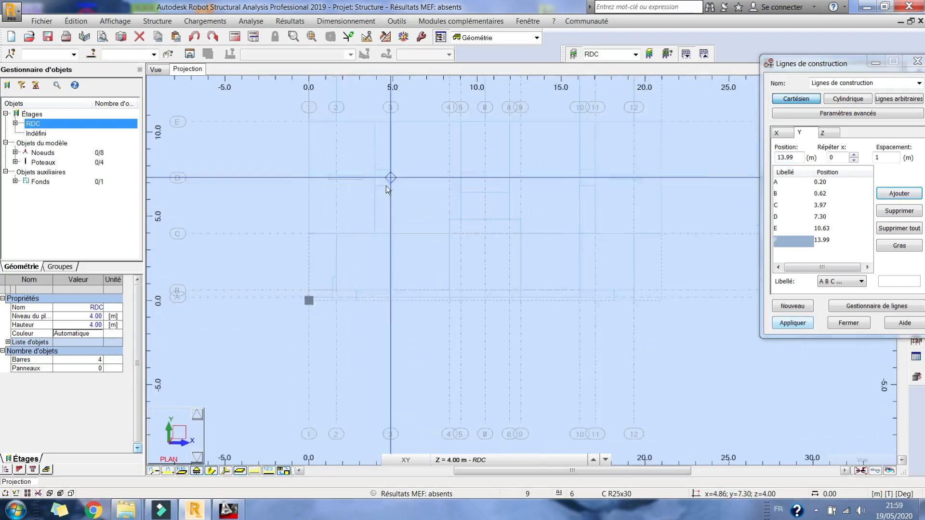
middle_click_drag(452, 169, 482, 250)
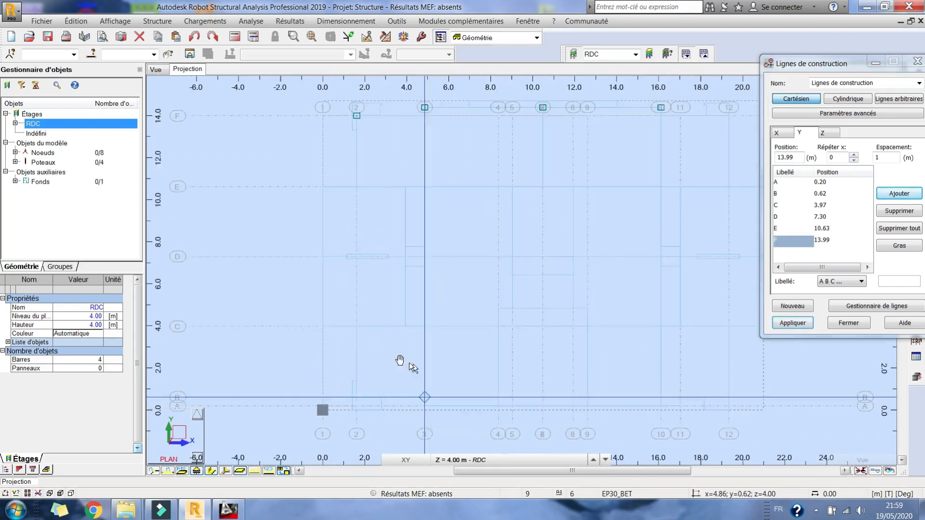
middle_click_drag(406, 363, 367, 334)
middle_click_drag(470, 341, 458, 270)
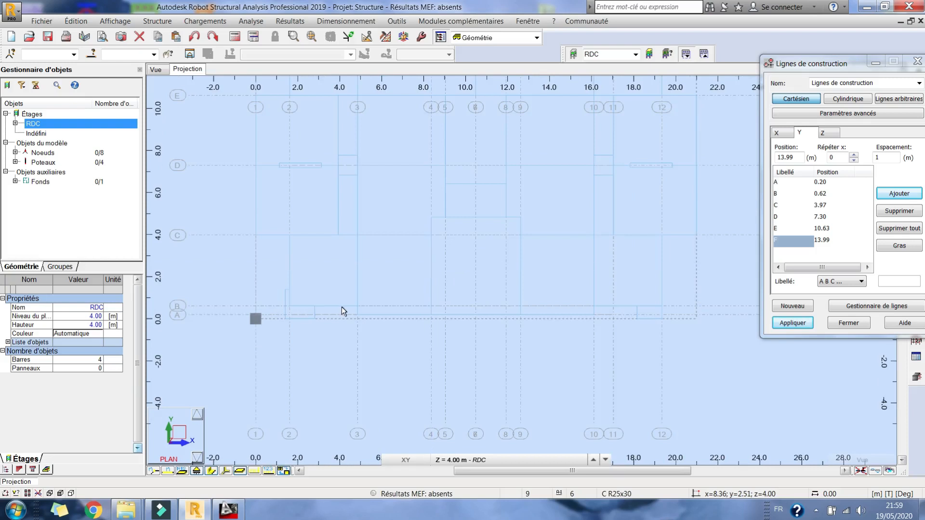
middle_click_drag(351, 310, 325, 339)
middle_click_drag(401, 263, 388, 351)
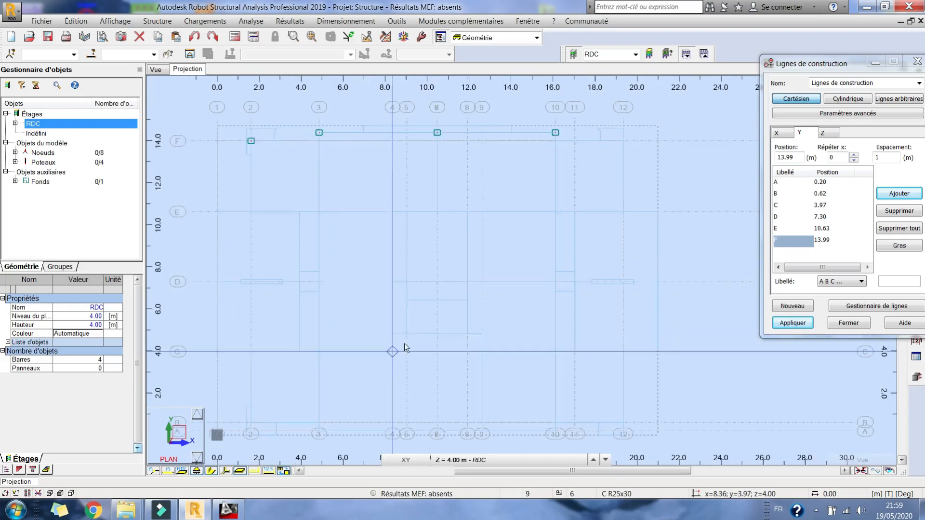
middle_click_drag(442, 383, 485, 397)
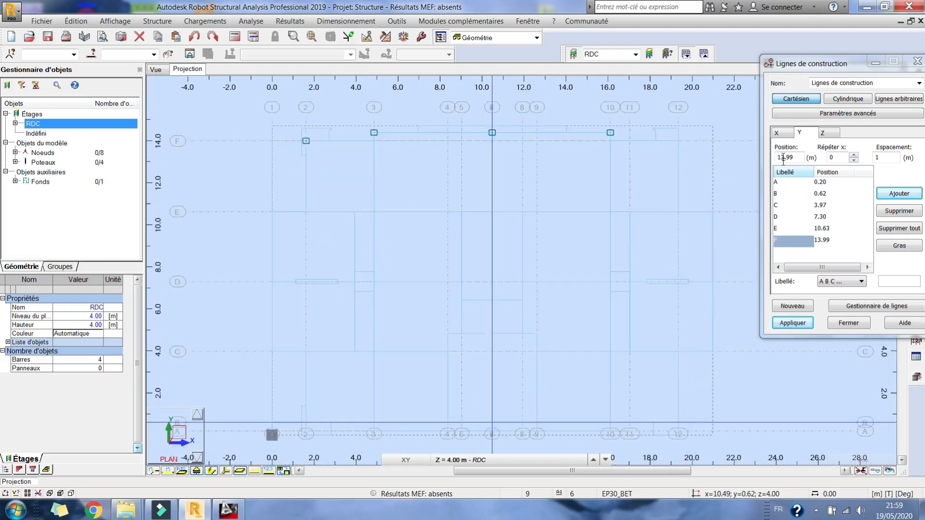
left_click(783, 137)
middle_click_drag(421, 289, 417, 244)
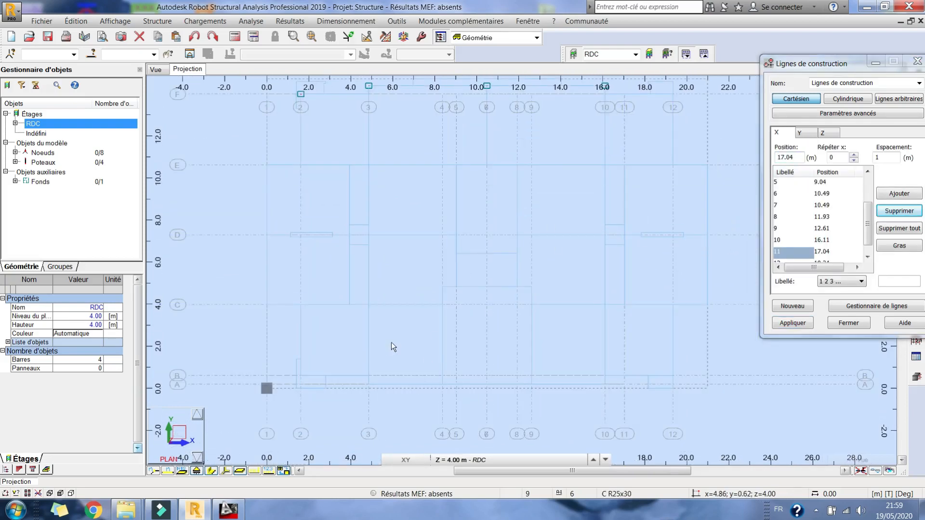
Add Y construction lines at 4.83 and 6.43 m from the corners of the central core and apply the updated grid
left_click(808, 137)
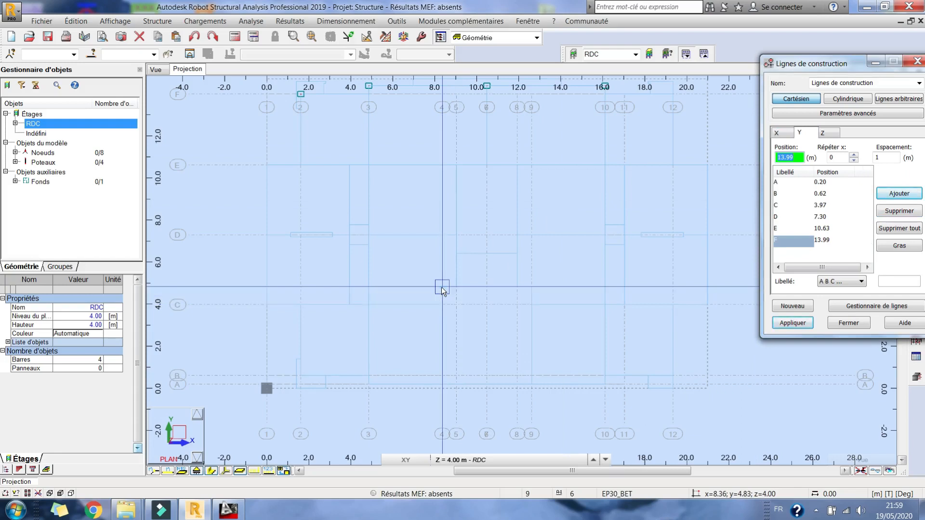
left_click(457, 256)
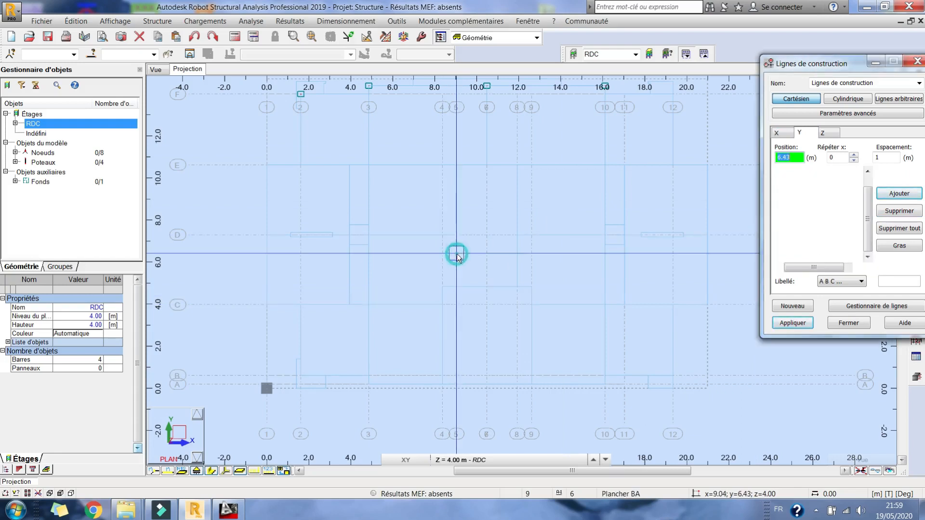
left_click(793, 322)
scroll(405, 264, "up", 3)
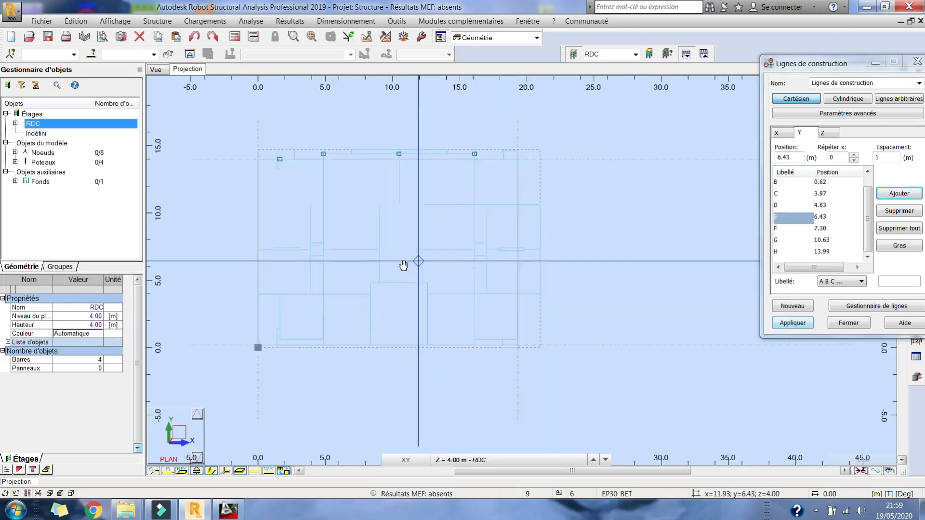
middle_click_drag(329, 254, 492, 307)
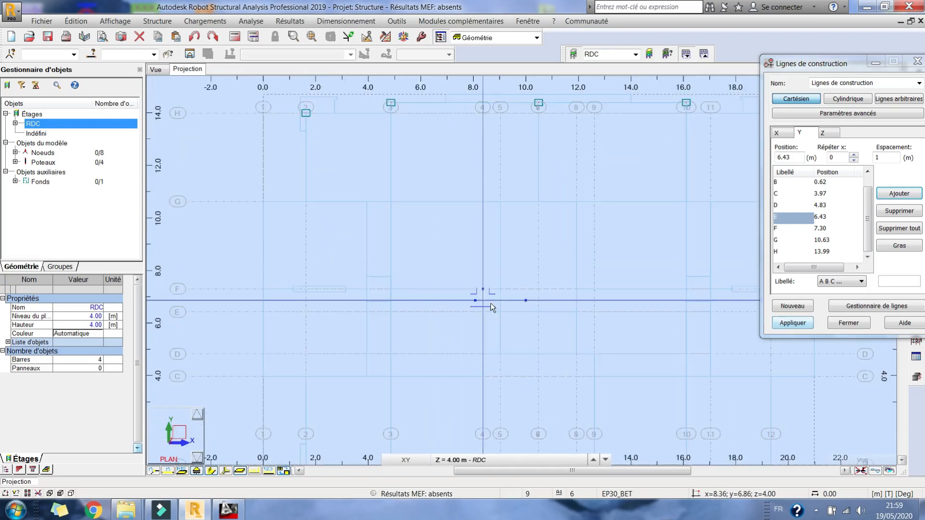
Add a Y construction line at 14.39 m, taken from the upper column row
middle_click_drag(490, 233, 521, 203)
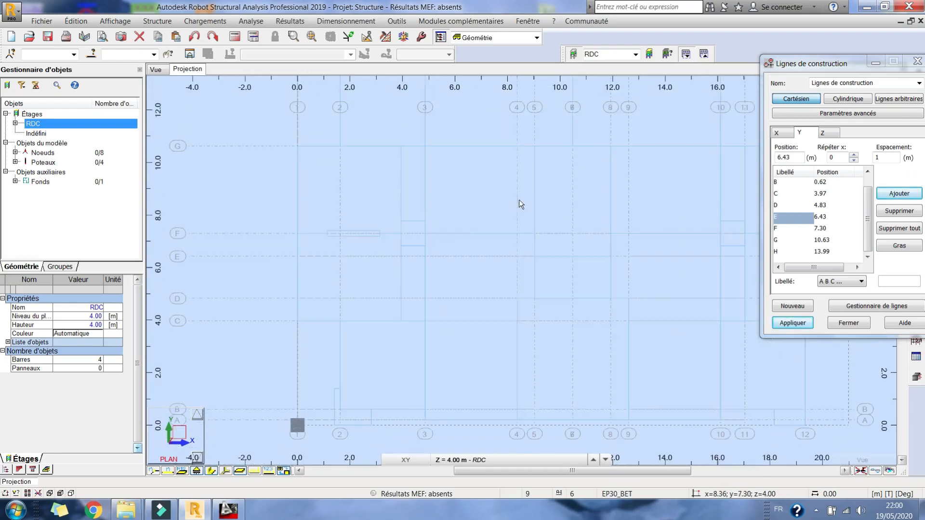
middle_click_drag(473, 243, 476, 371)
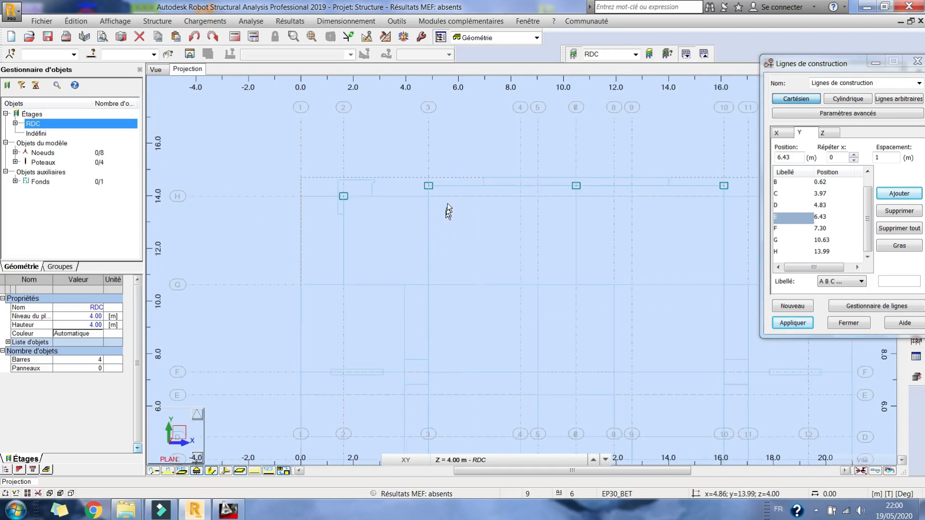
scroll(439, 187, "up", 2)
left_click(421, 188)
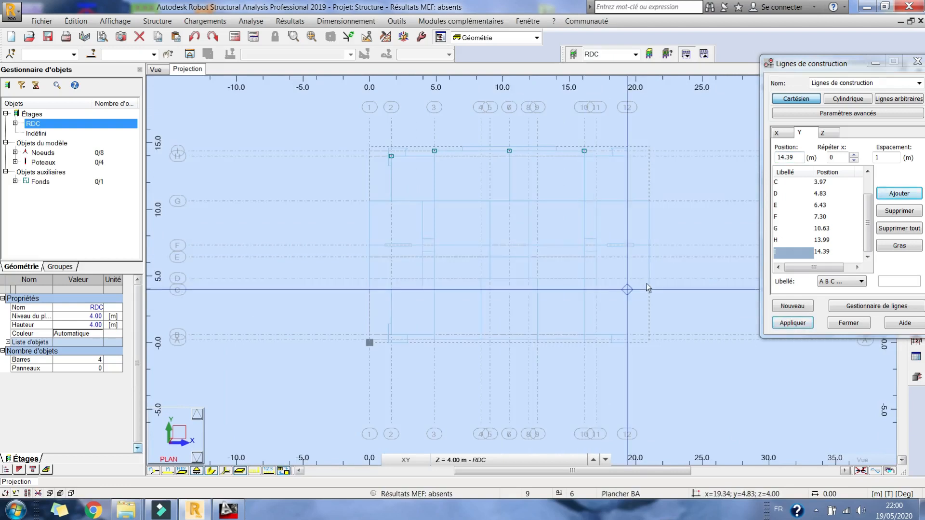
Add an X construction line at 3.94 m from the background, apply the grid and close the construction line definition
left_click(786, 135)
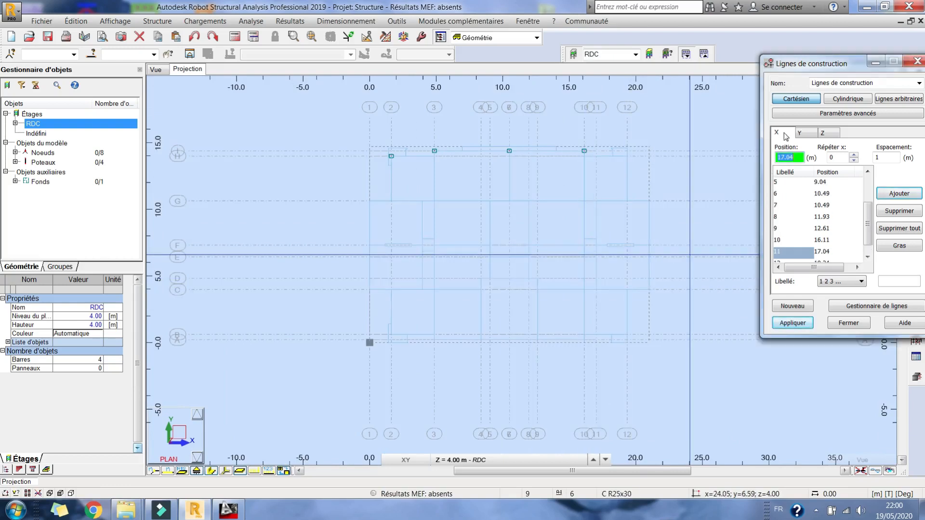
left_click(422, 290)
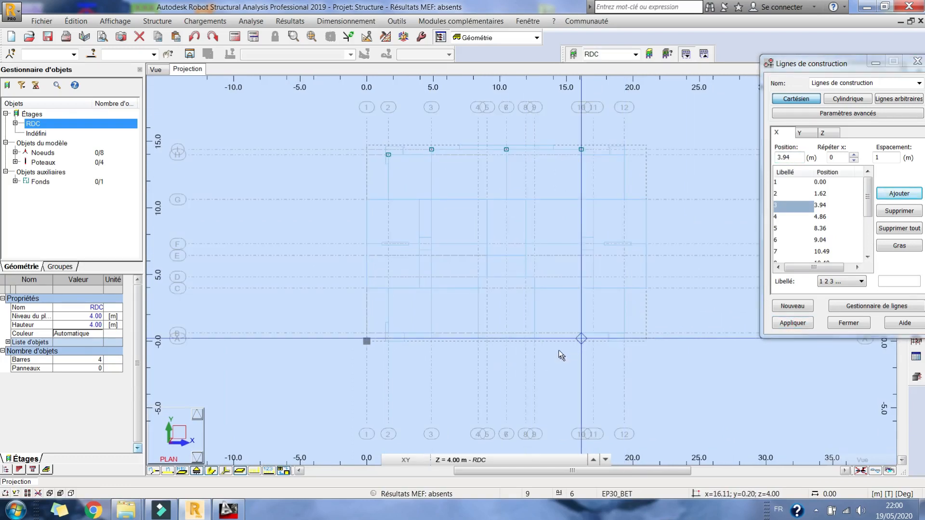
scroll(608, 340, "up", 3)
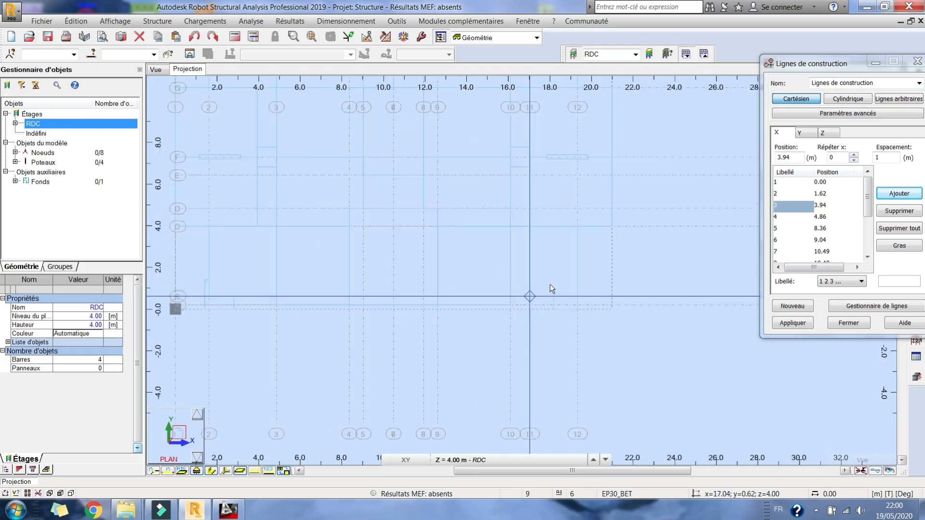
middle_click_drag(627, 295, 620, 314)
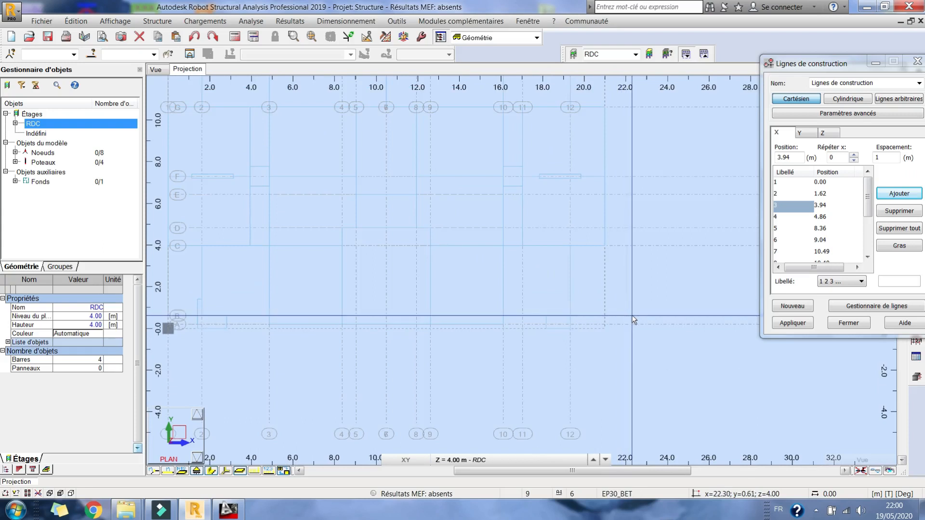
scroll(633, 319, "down", 2)
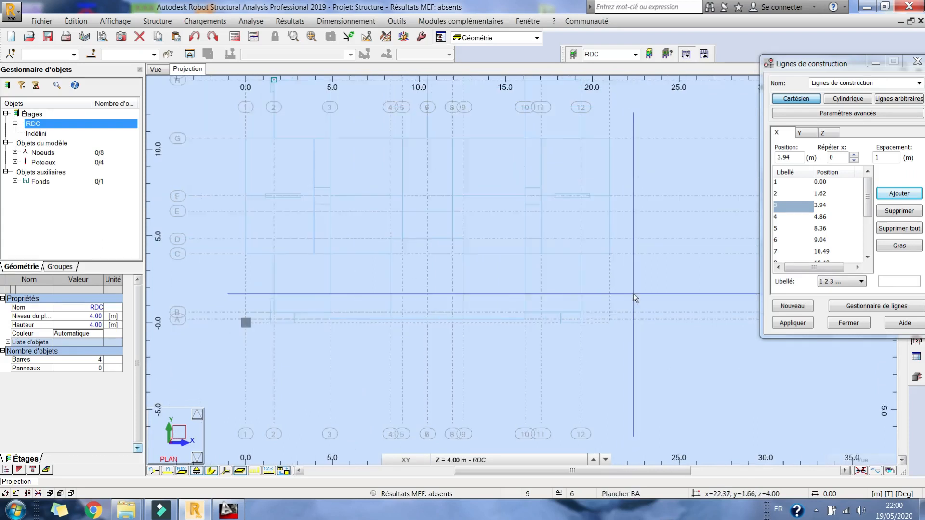
left_click(792, 322)
left_click(848, 321)
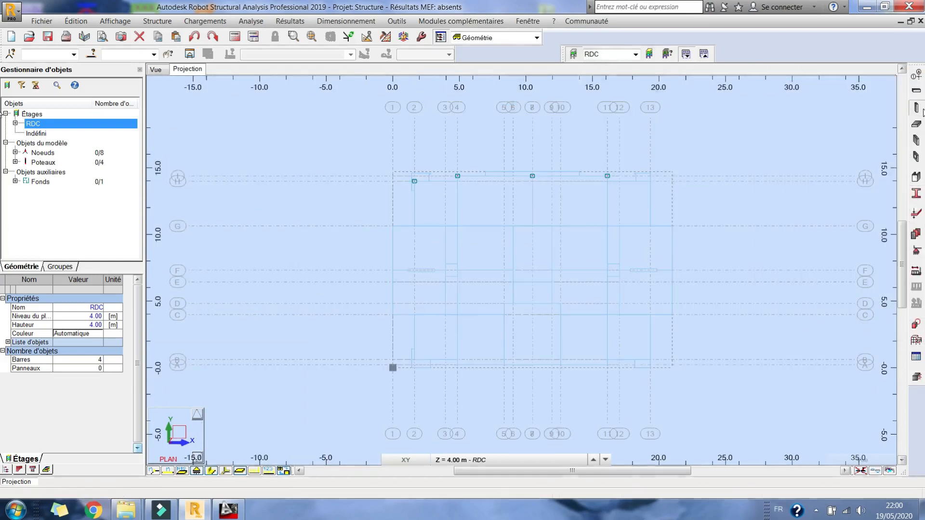
Check the AutoCAD formwork plan and place C R25x30 columns on axis 4 at axes G and F (X 4.86; Y 10.63 and 7.30 m)
left_click(918, 108)
left_click_drag(538, 58, 742, 58)
middle_click_drag(433, 182, 401, 135)
left_click(240, 517)
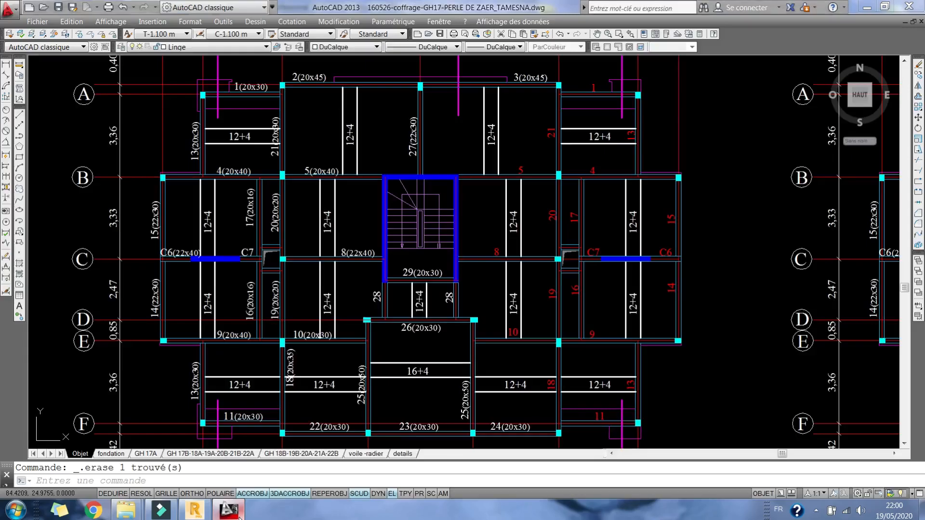
left_click(240, 517)
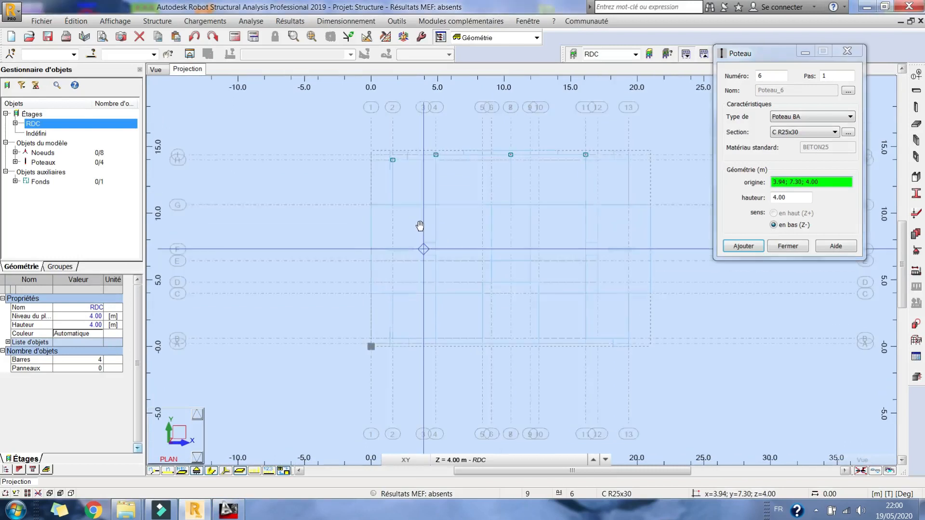
scroll(420, 225, "up", 2)
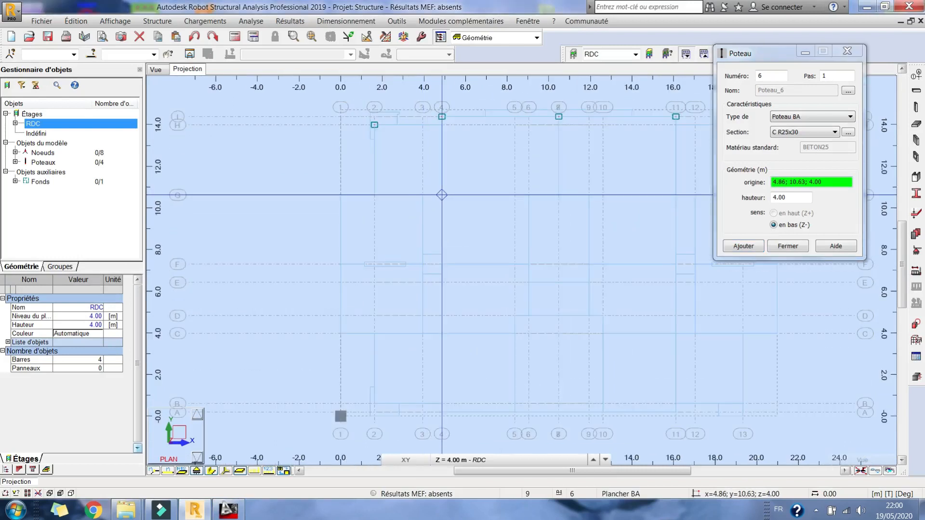
left_click(440, 196)
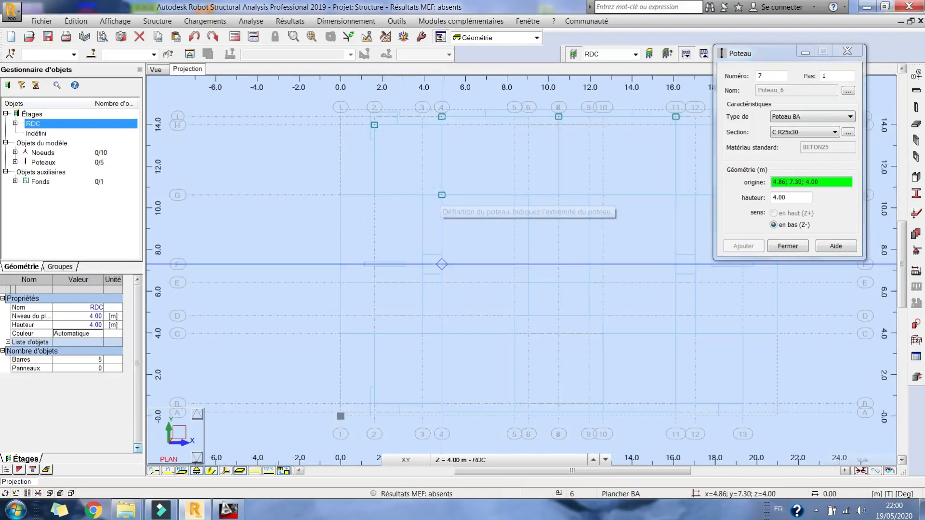
left_click(442, 263)
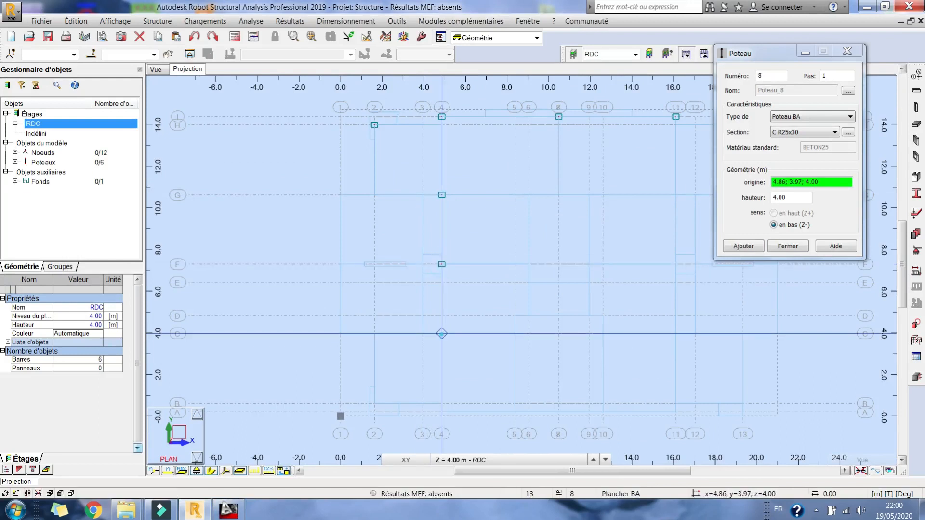
Place C R25x30 columns on axis 4 at axes C and A (X 4.86; Y 3.97 and 0.20 m)
left_click(442, 333)
scroll(442, 333, "up", 2)
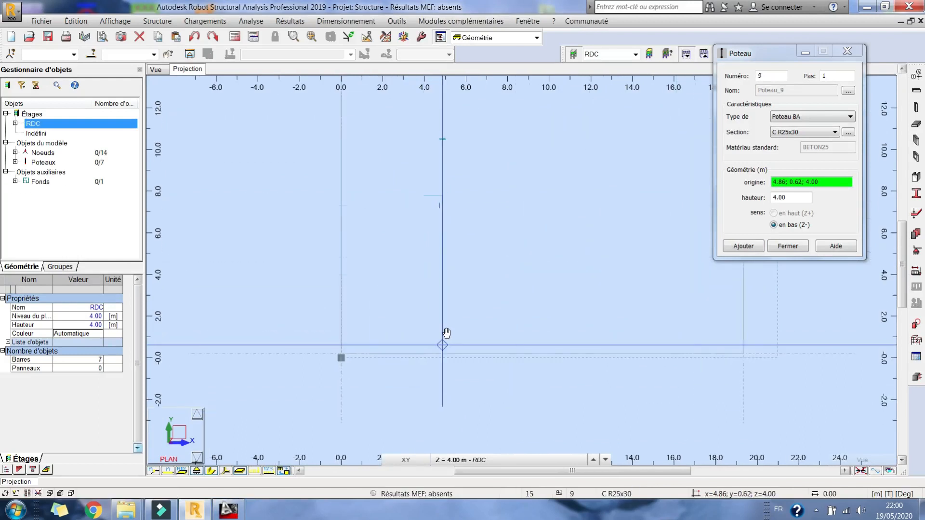
scroll(439, 352, "up", 1)
left_click(437, 374)
middle_click_drag(601, 307, 504, 309)
scroll(504, 309, "down", 4)
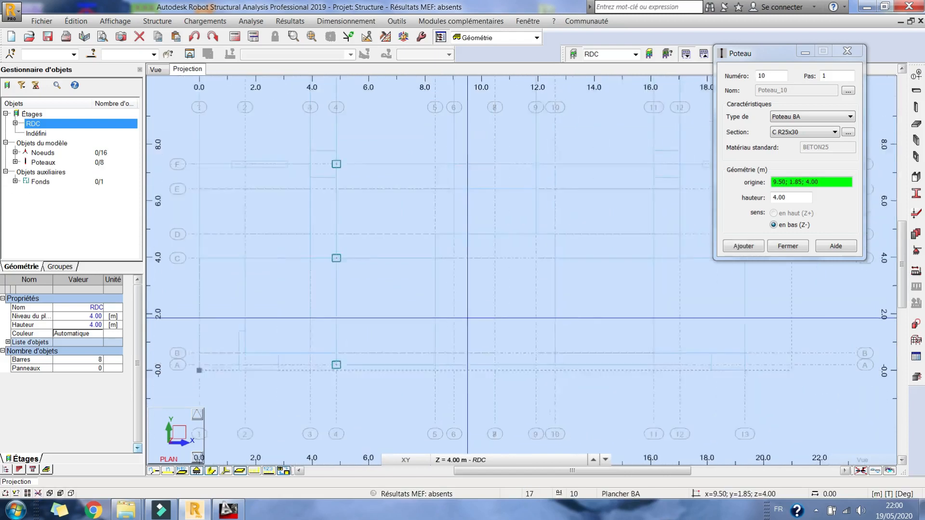
Following the AutoCAD plan, place C R25x30 columns at 2/B (1.62; 0.62) and on axis 1 at C and G (Y 3.97 and 10.63 m)
left_click(229, 510)
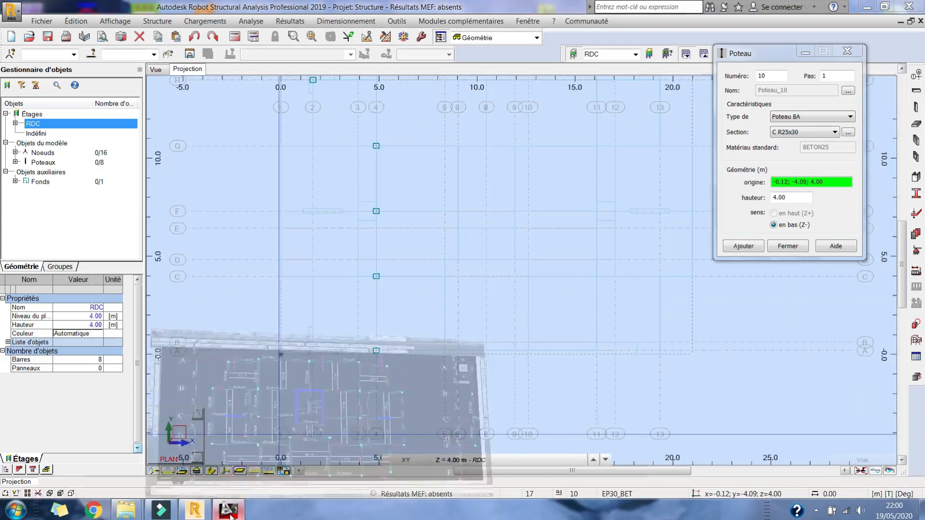
left_click(230, 511)
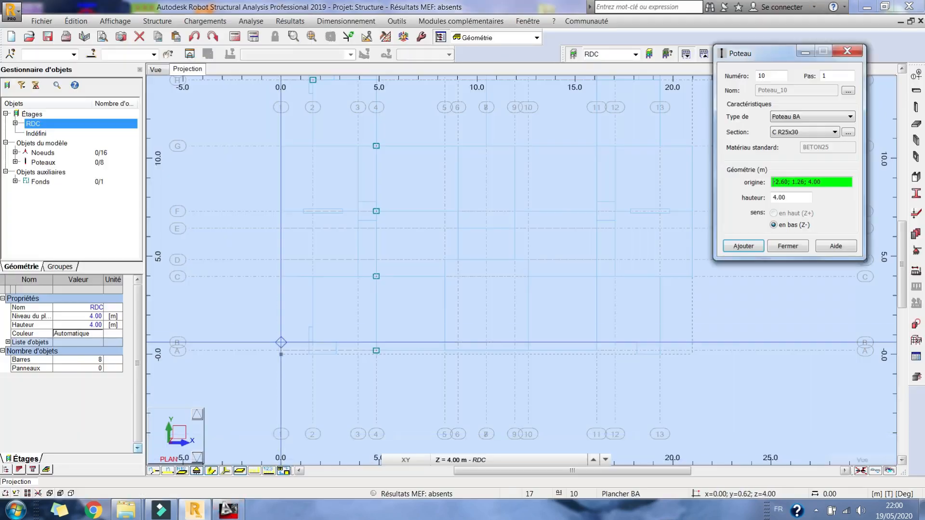
scroll(263, 326, "up", 4)
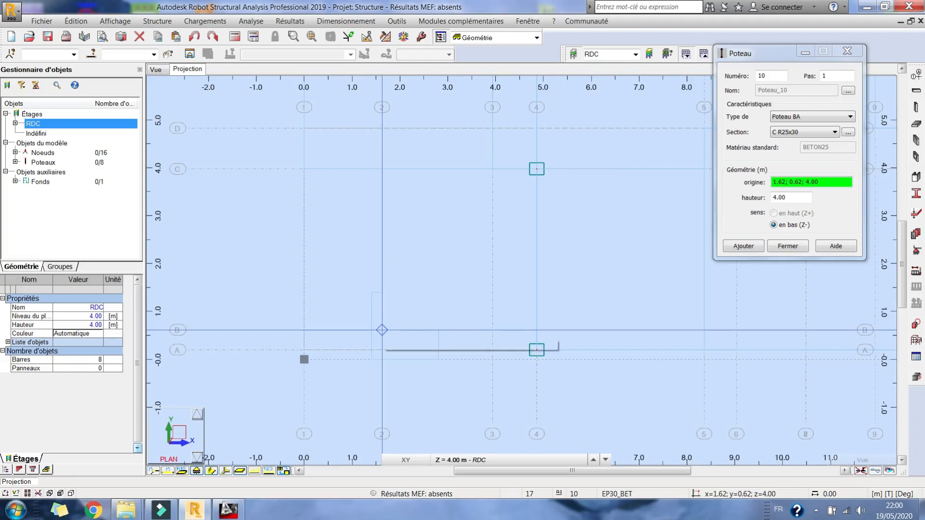
scroll(382, 330, "down", 3)
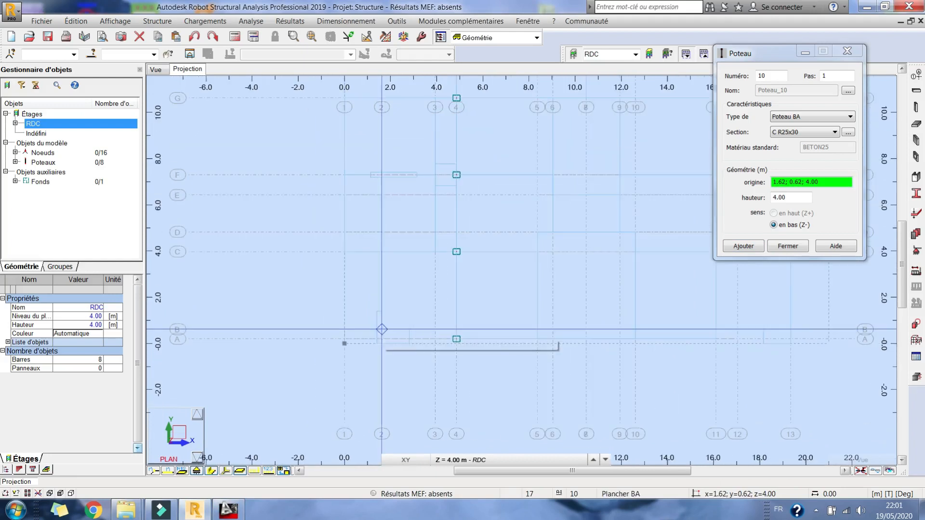
left_click(230, 510)
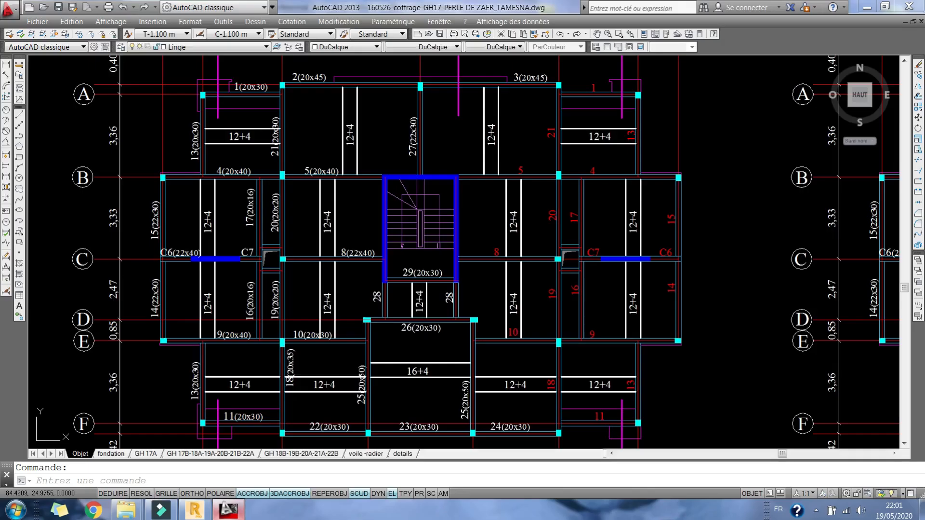
left_click(194, 509)
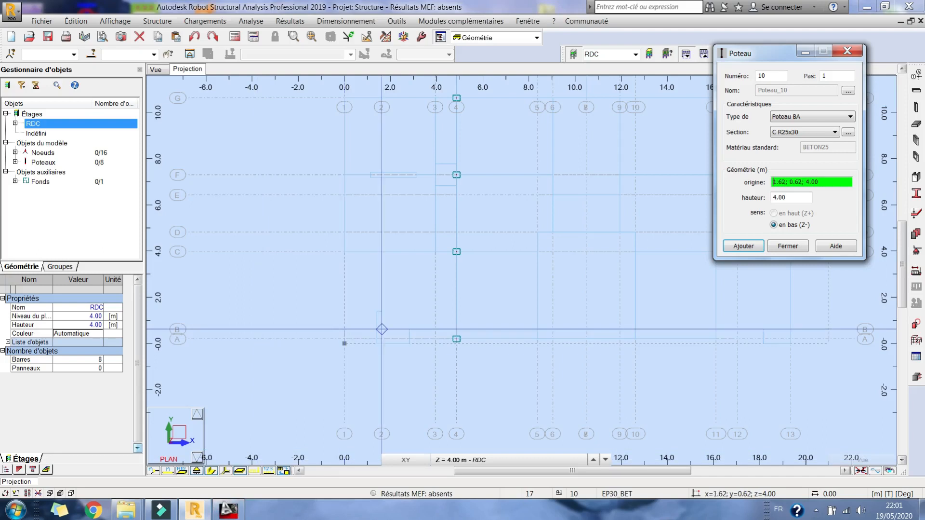
left_click(382, 329)
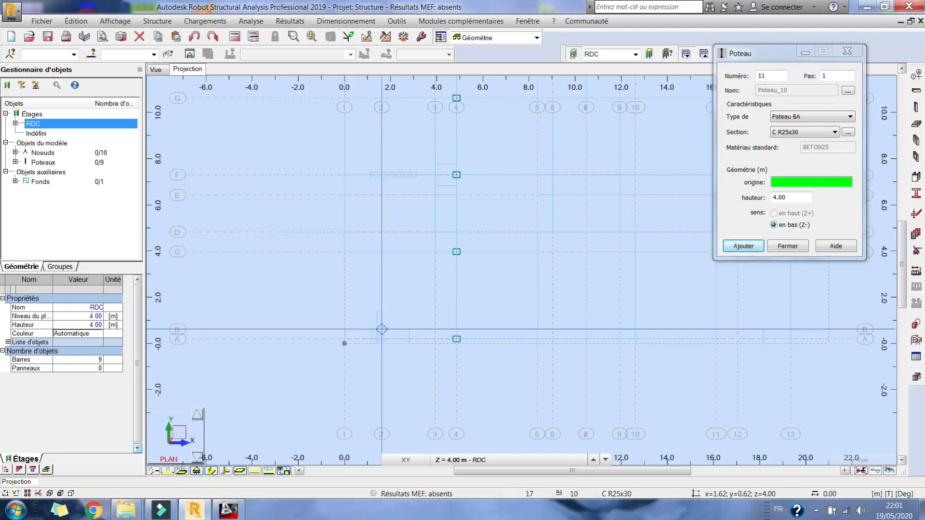
middle_click_drag(340, 235, 325, 369)
left_click(333, 228)
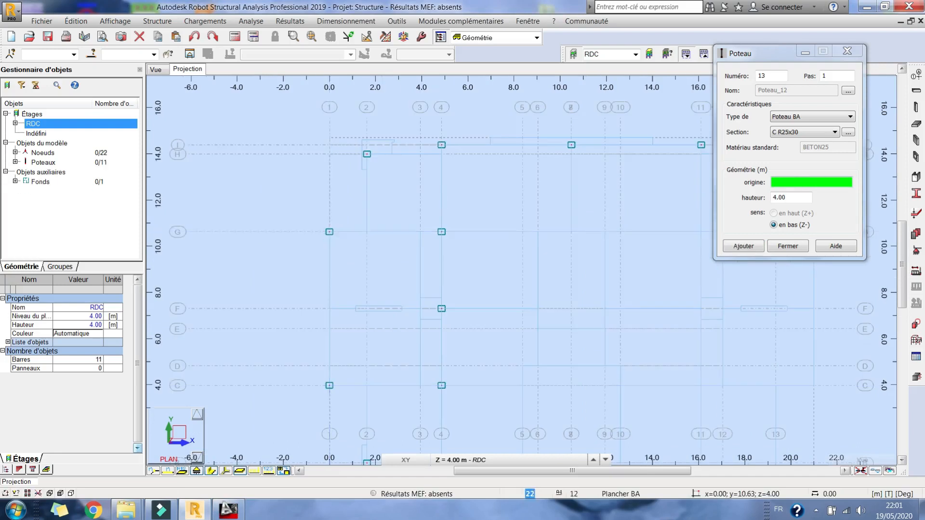
Following the AutoCAD plan, place four C R25x30 columns where axes 5 and 10 (X 8.36 and 12.61) cross axes D and A (Y 4.83 and 0.20)
middle_click_drag(536, 230, 410, 175)
scroll(409, 174, "down", 1)
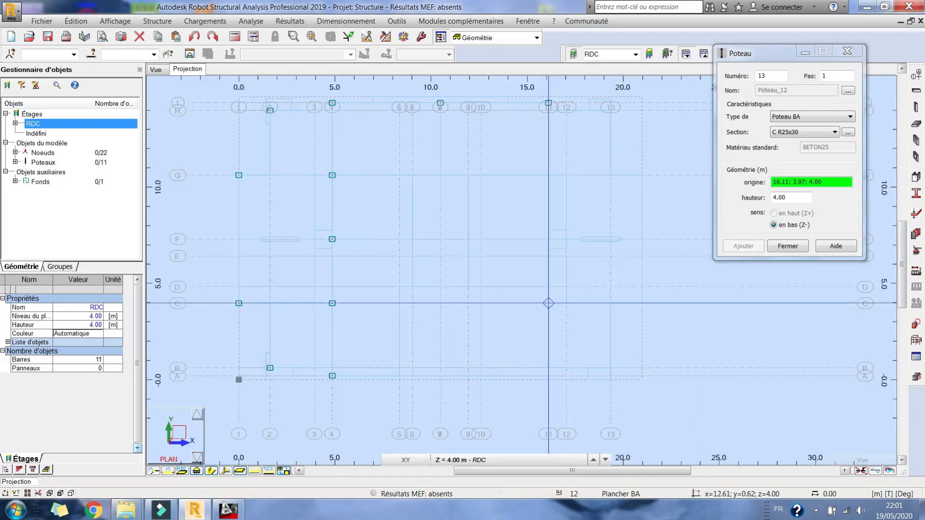
left_click(239, 510)
left_click(240, 511)
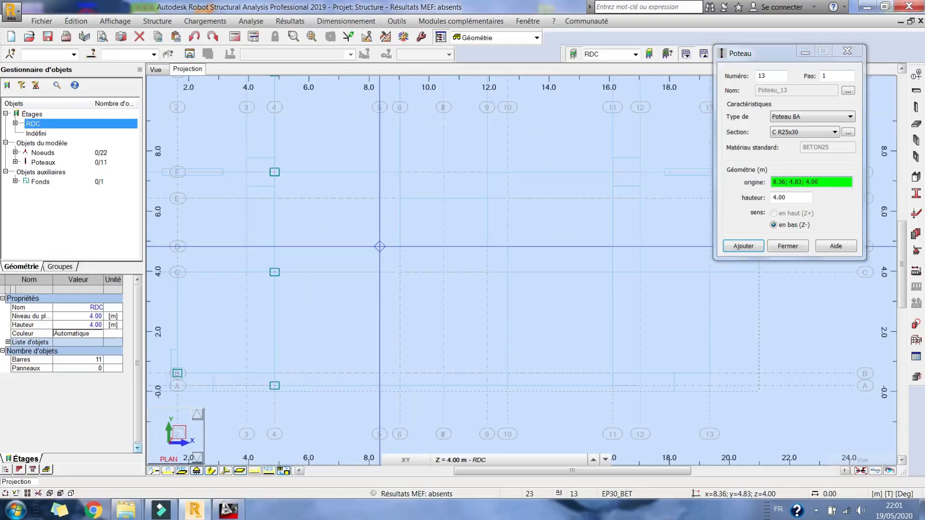
left_click(379, 247)
left_click(508, 246)
left_click(380, 385)
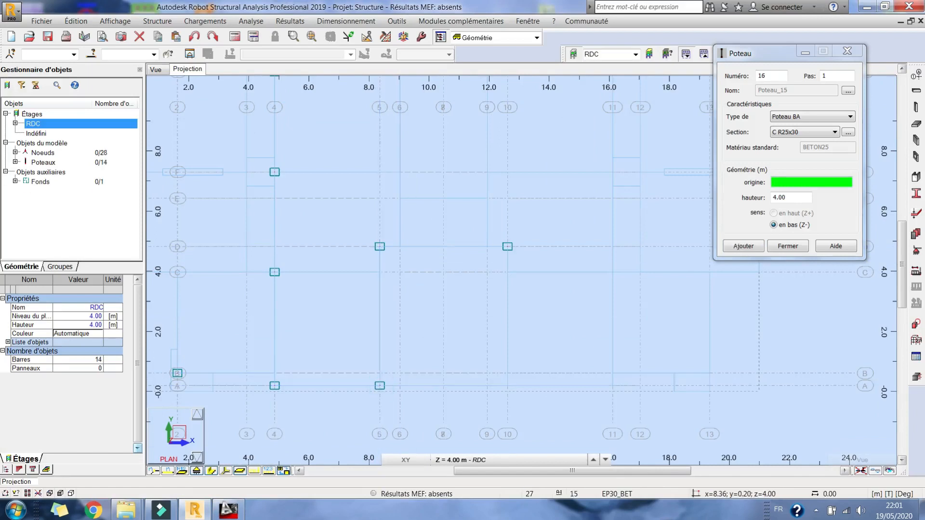
left_click(508, 386)
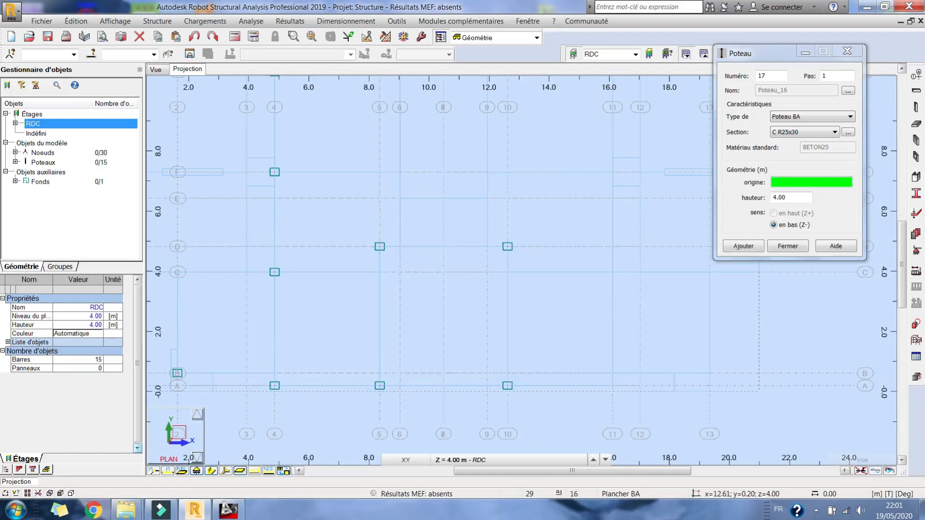
Check the AutoCAD plan and place C R25x30 columns at 11/A (16.11; 0.20) and 13/B (19.34; 0.62)
left_click(233, 513)
left_click(232, 512)
middle_click_drag(425, 349, 280, 323)
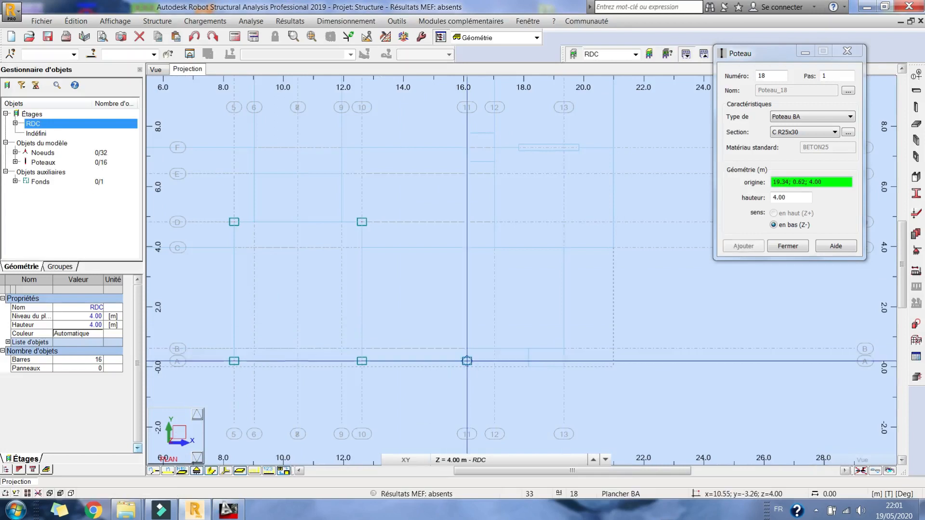
left_click(223, 512)
left_click(224, 513)
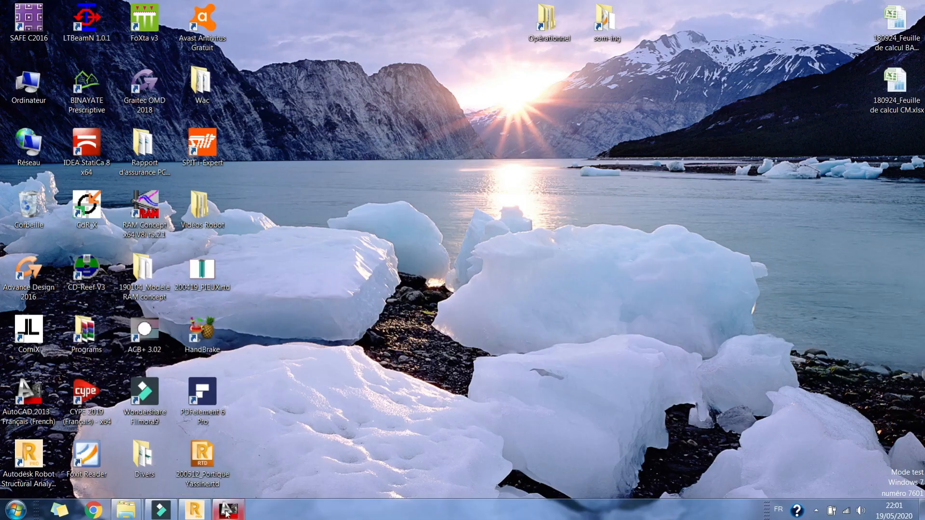
left_click(227, 512)
left_click(194, 510)
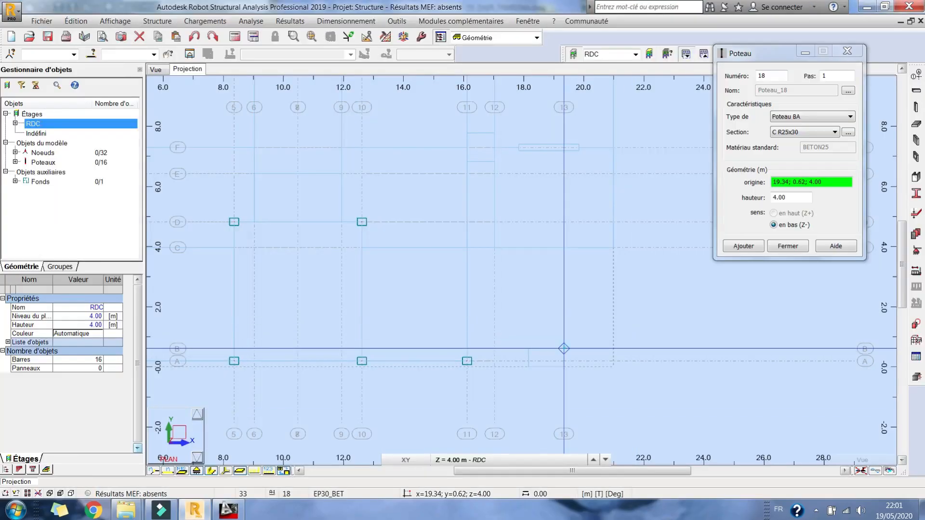
left_click(564, 348)
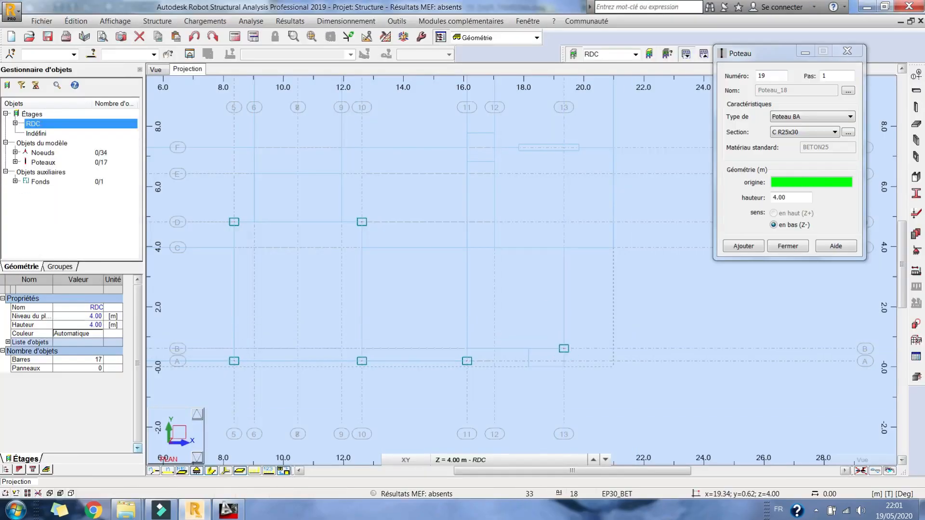
Place C R25x30 columns on axis 11 at axes C, F and G (X 16.11; Y 3.97, 7.30 and 10.63 m)
left_click(467, 246)
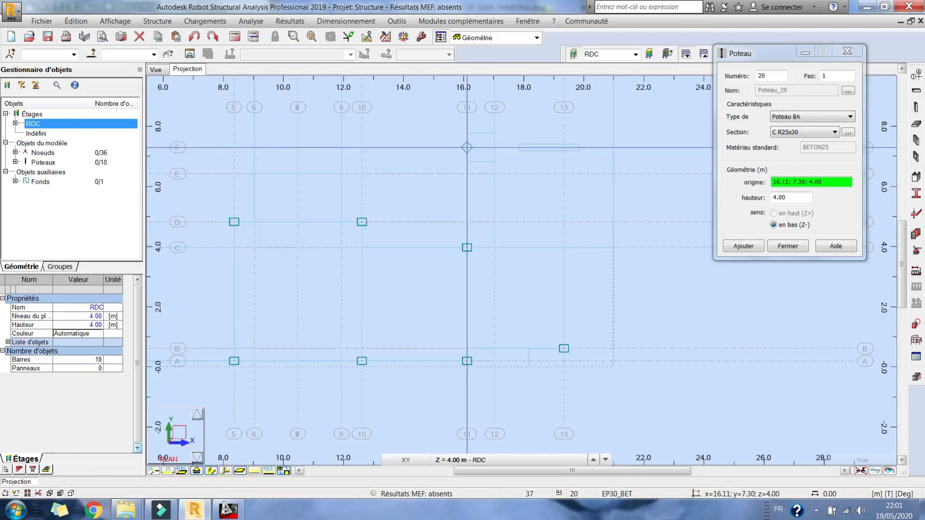
middle_click_drag(551, 291, 594, 352)
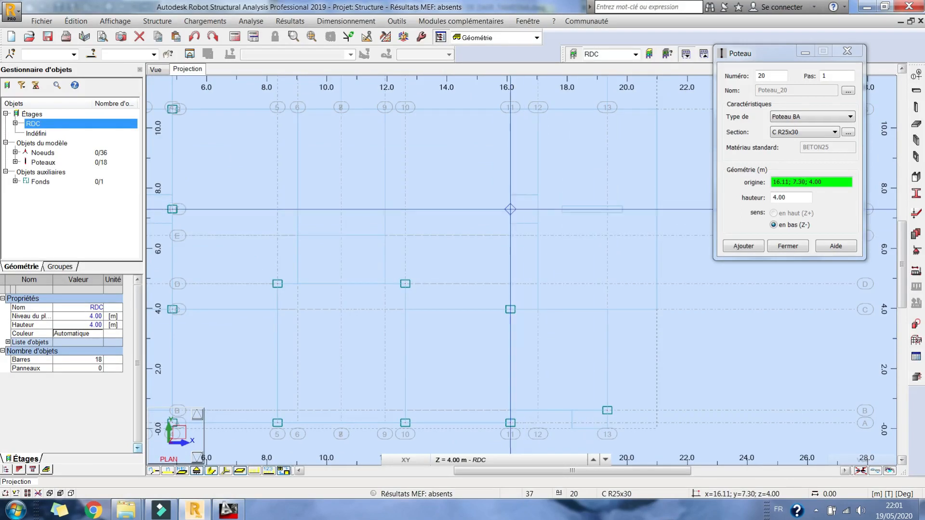
left_click(510, 208)
left_click(510, 109)
middle_click_drag(535, 162, 521, 247)
middle_click_drag(588, 217, 485, 188)
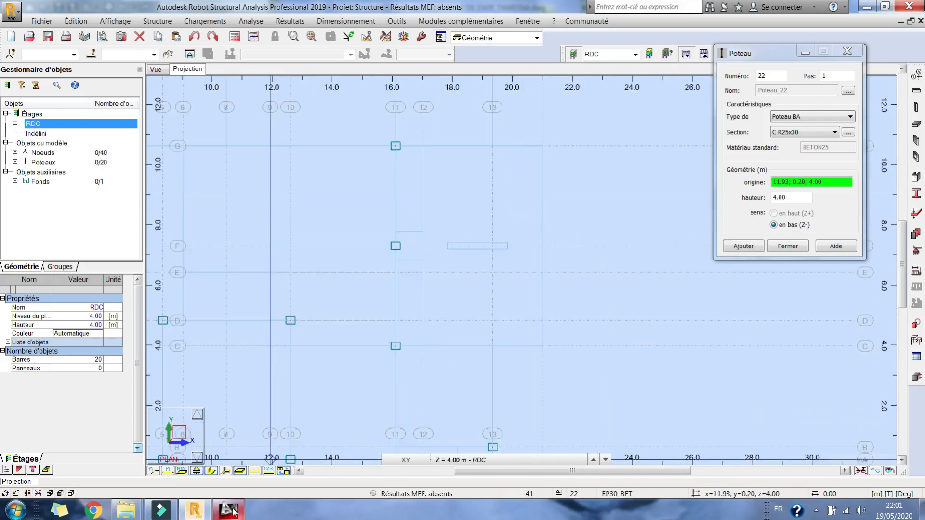
Check the AutoCAD formwork plan and place a C R25x30 column where axis 13 crosses axis H
left_click(233, 511)
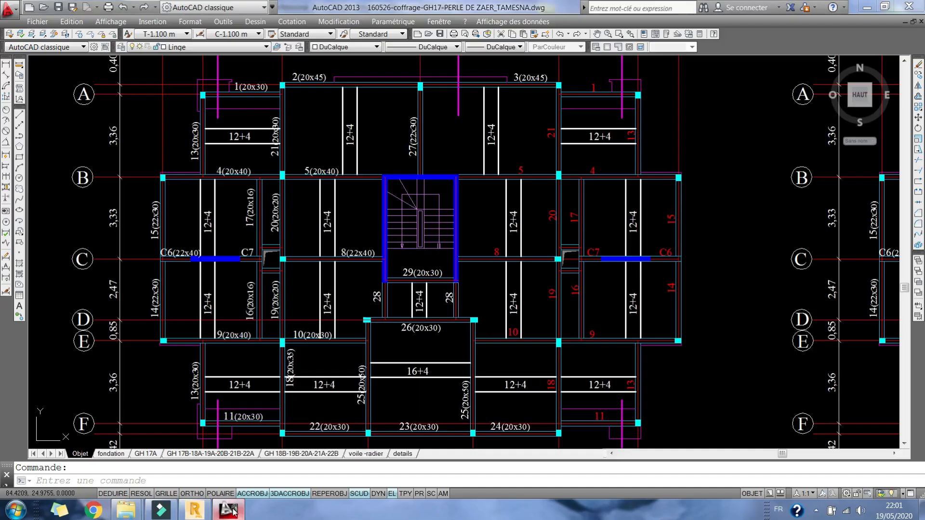
left_click(233, 511)
middle_click_drag(376, 191, 382, 300)
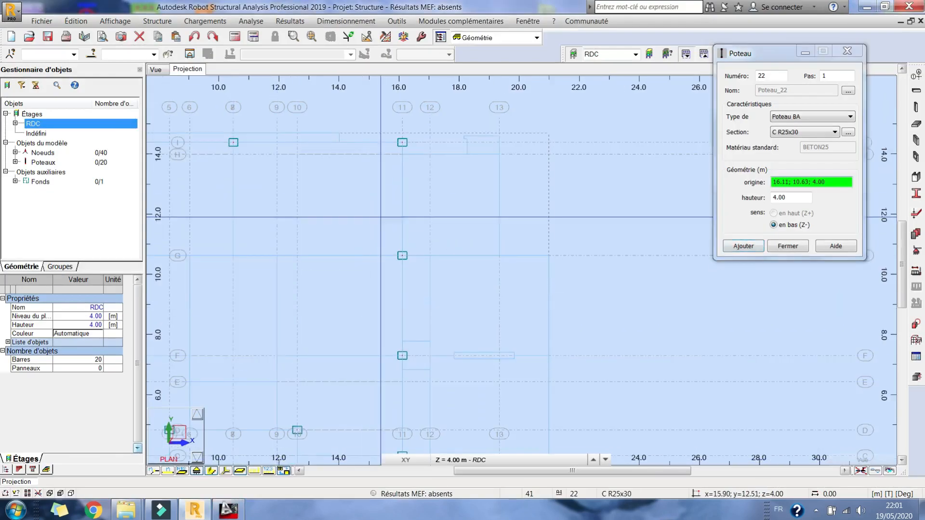
left_click(496, 156)
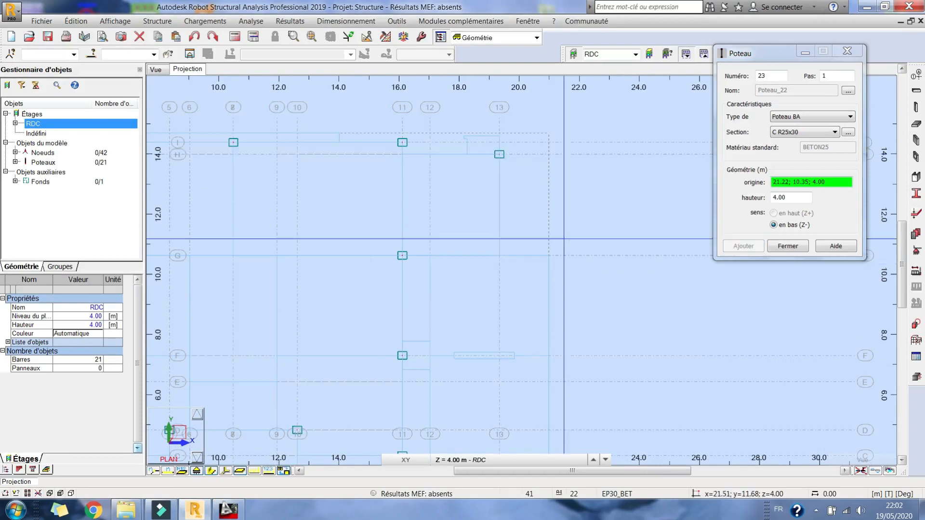
Place C R25x30 columns on the building's outer edge beyond axis 13 (X about 21) at axes G and C, and end column placement
middle_click_drag(608, 233, 571, 109)
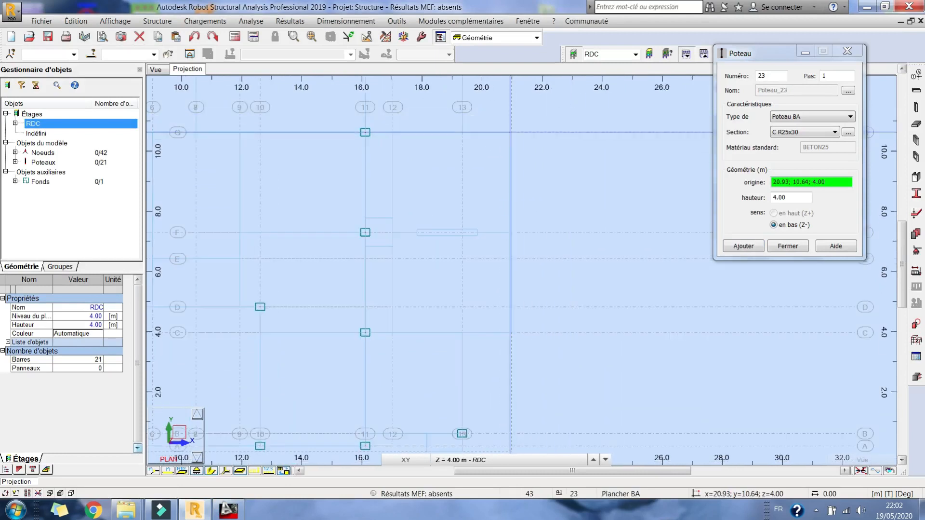
left_click(512, 132)
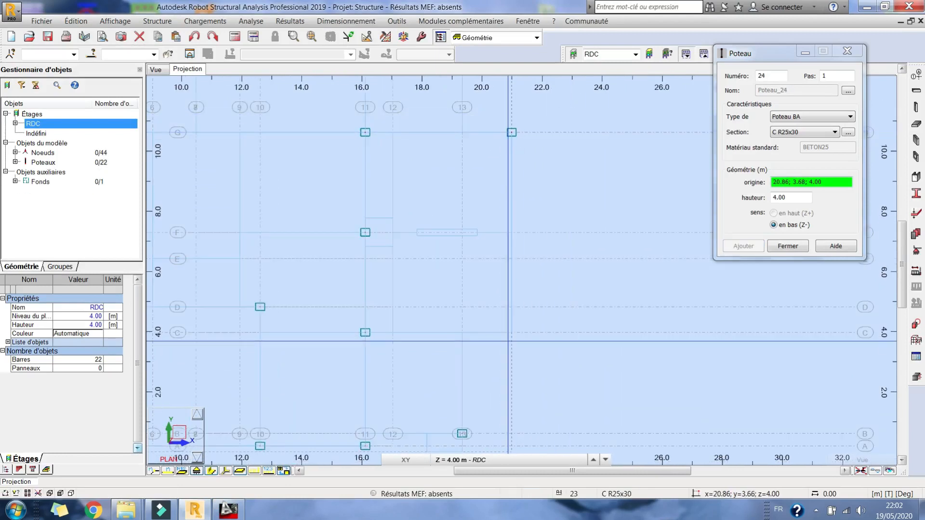
left_click(513, 332)
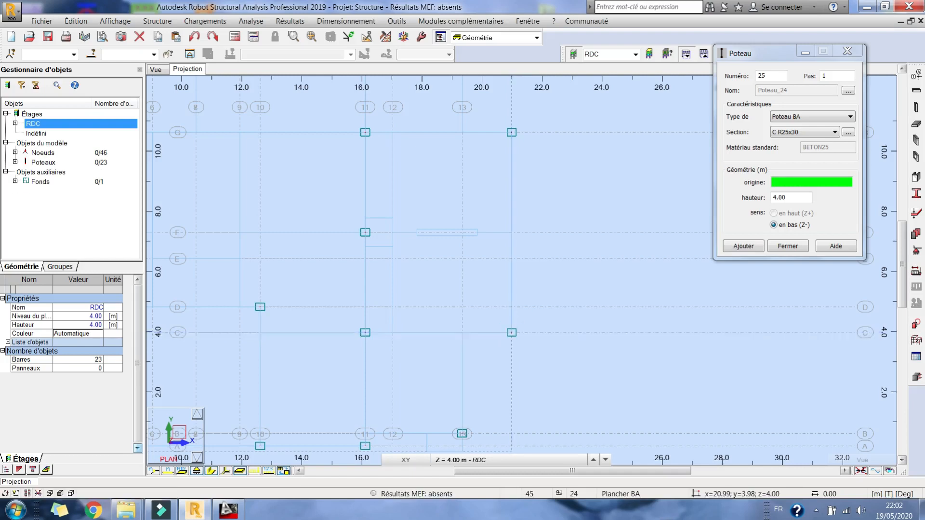
scroll(608, 245, "down", 2)
middle_click_drag(586, 251, 616, 214)
scroll(651, 187, "down", 2)
middle_click_drag(655, 172, 641, 192)
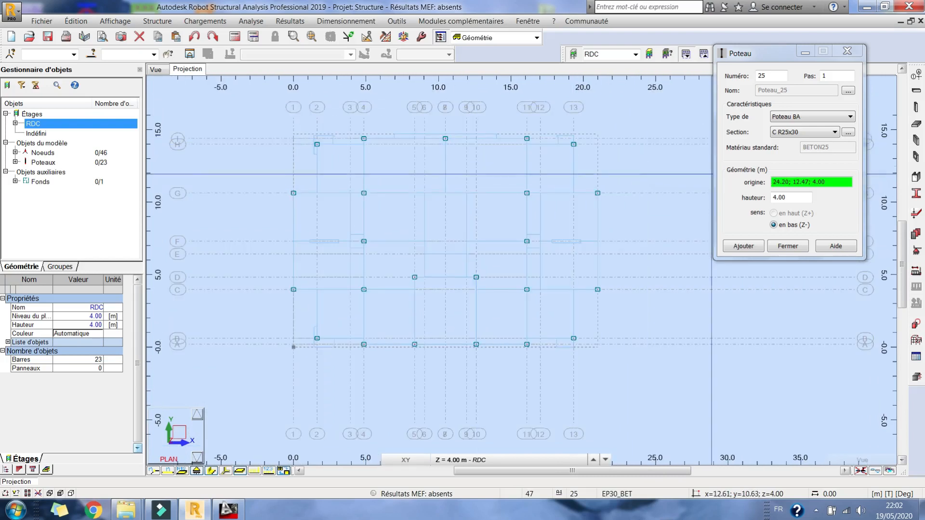
left_click(786, 247)
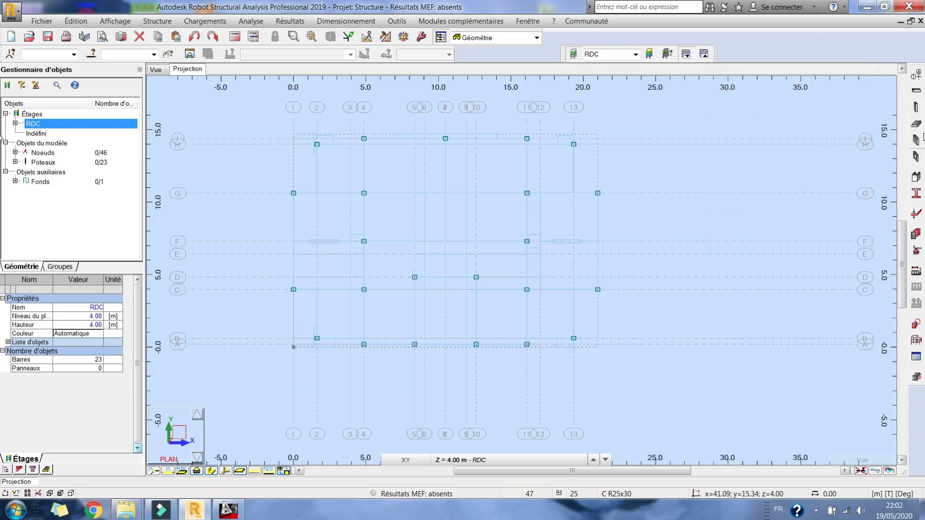
Start a wall (Voile), check the AutoCAD plan, and define a uniform thickness EP20 of 20 cm in BETON25 for it
left_click(917, 140)
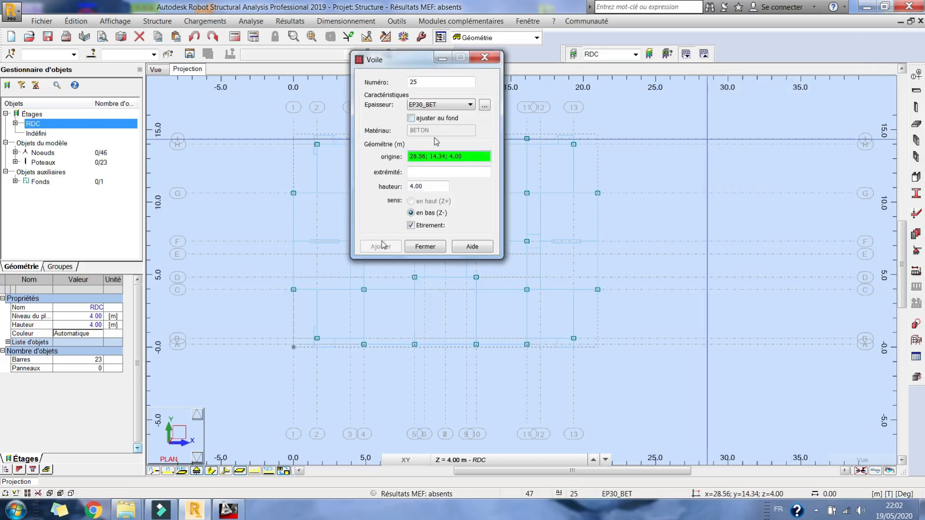
left_click(228, 510)
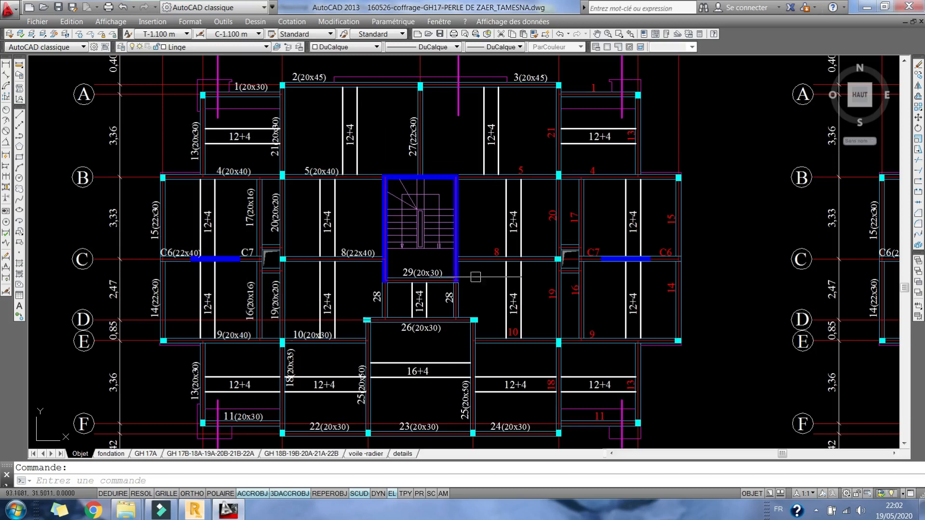
left_click(197, 510)
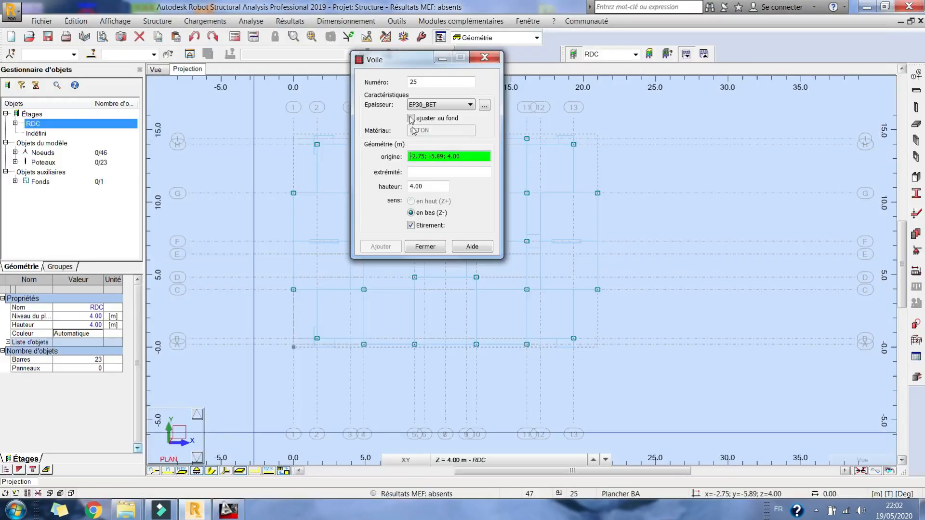
left_click(435, 103)
left_click(487, 104)
left_click(487, 104)
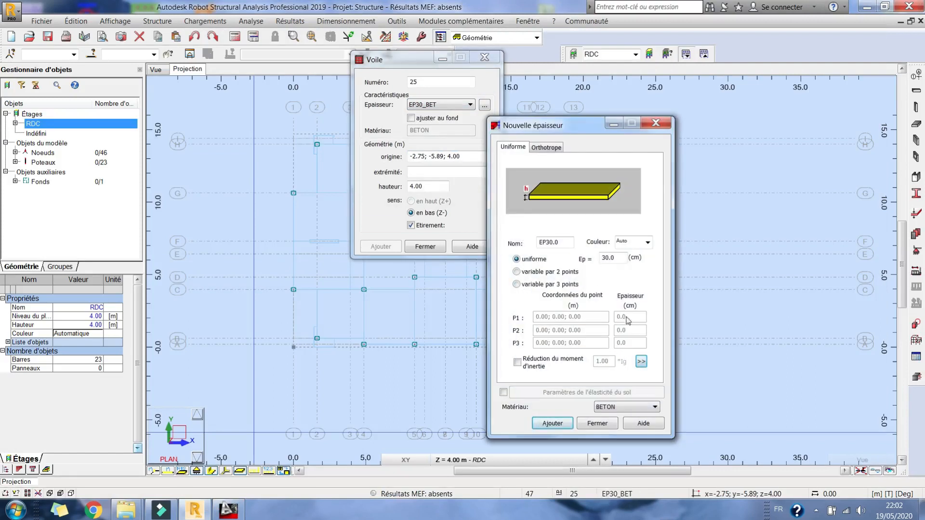
double_click(611, 256)
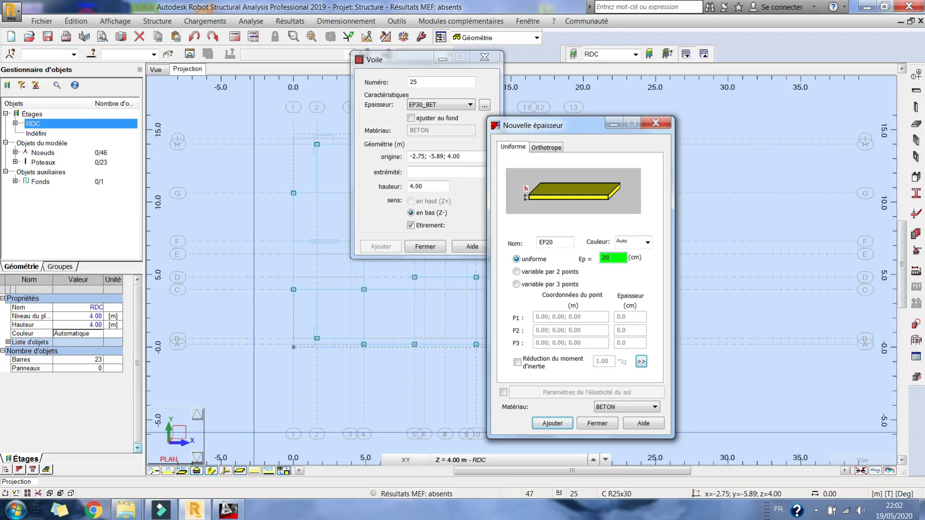
left_click(608, 407)
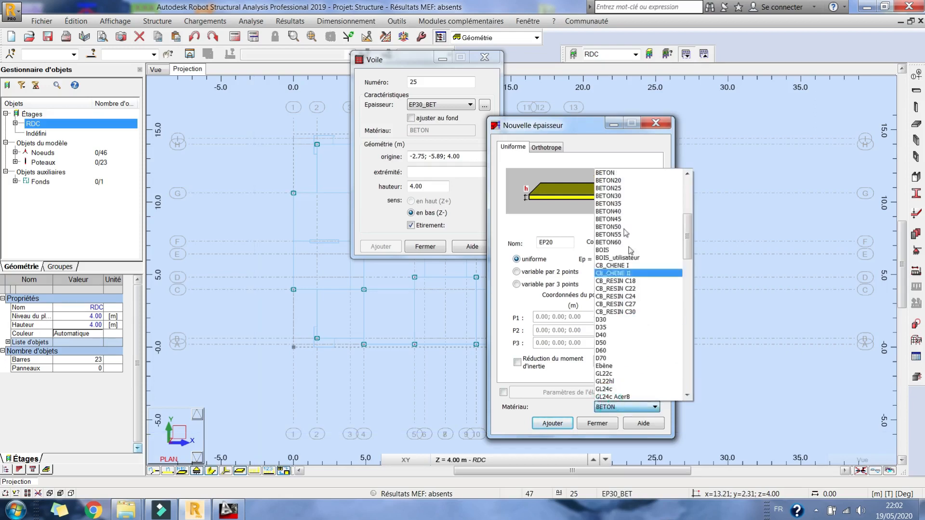
left_click(608, 188)
left_click(553, 423)
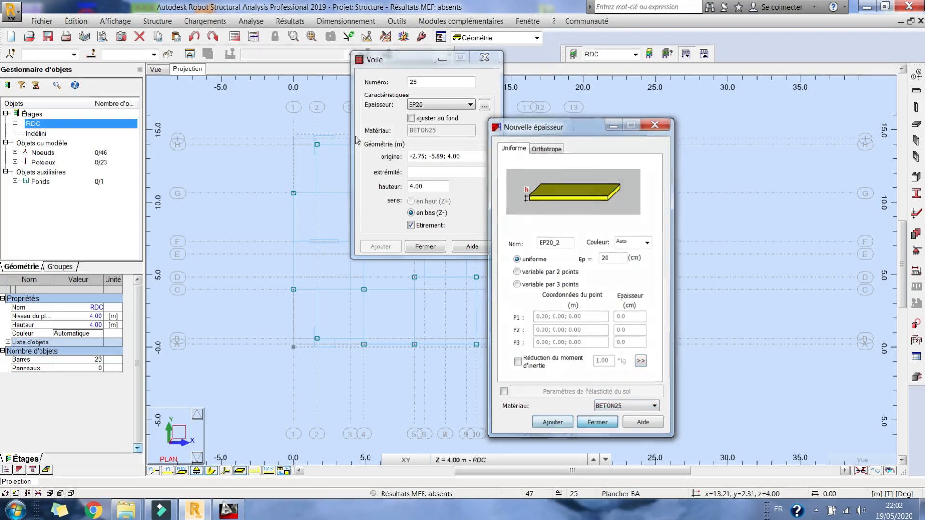
Draw an EP20 wall on axis F from (1.13; 7.30) to (3.13; 7.30)
left_click(447, 156)
middle_click_drag(415, 289, 399, 344)
scroll(308, 301, "up", 5)
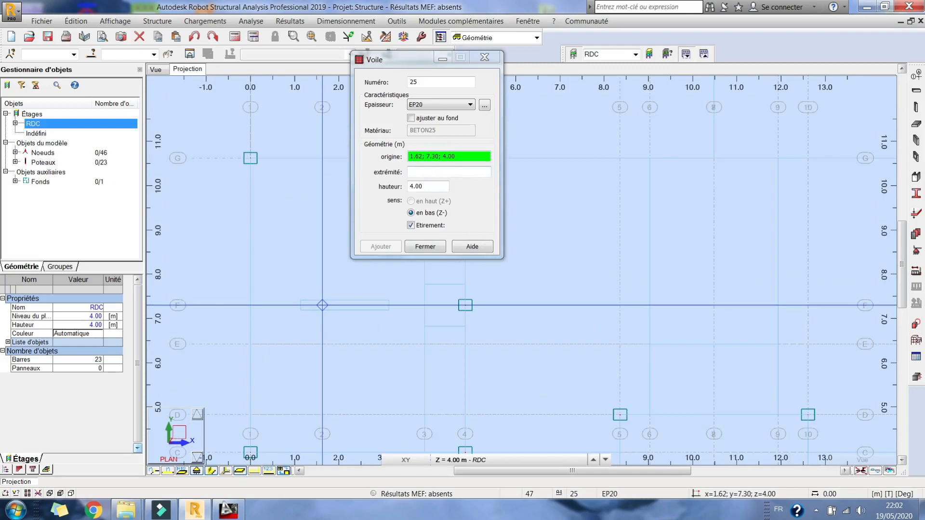
left_click(301, 304)
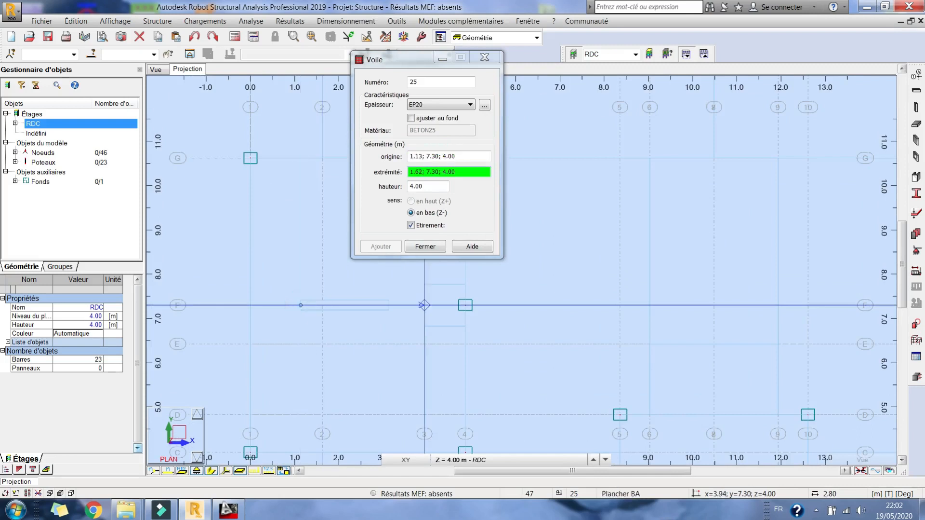
left_click(388, 304)
Turn off the Etirement option and draw a separate EP20 wall on axis F from (17.84; 7.30) to (19.84; 7.30)
left_click(425, 156)
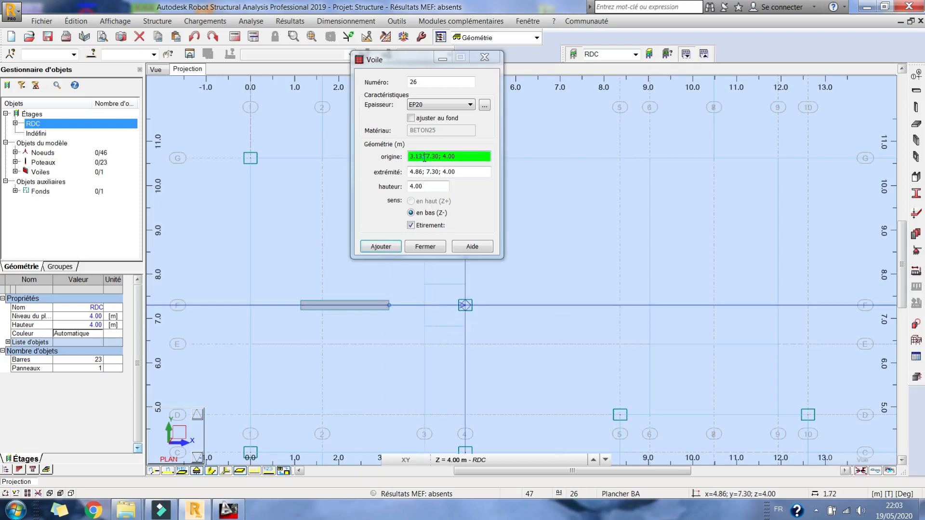
middle_click_drag(643, 272, 510, 314)
left_click(416, 225)
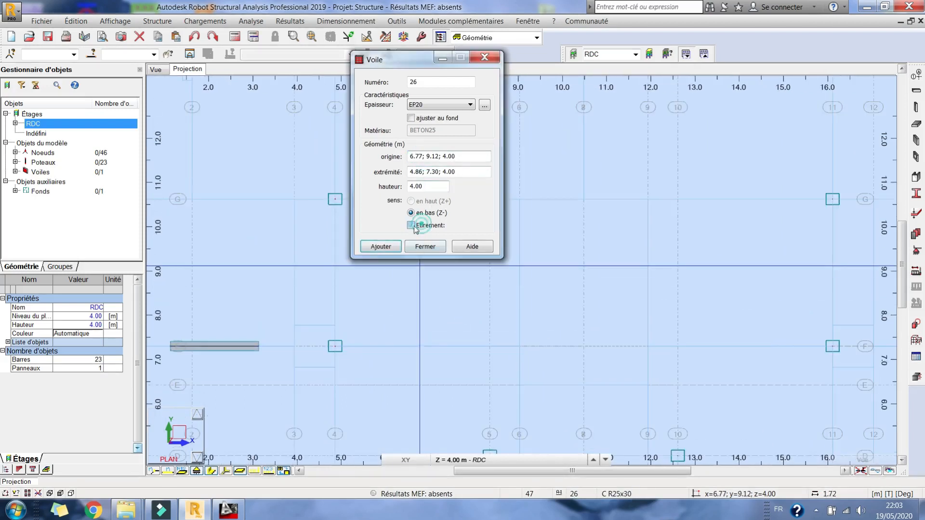
middle_click_drag(560, 352, 444, 334)
middle_click_drag(749, 347, 424, 368)
scroll(484, 349, "up", 2)
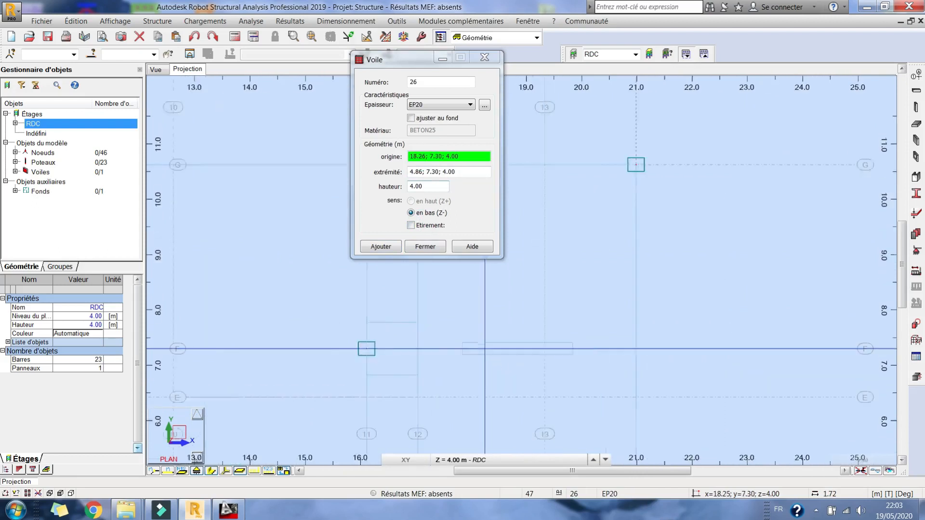
left_click(457, 347)
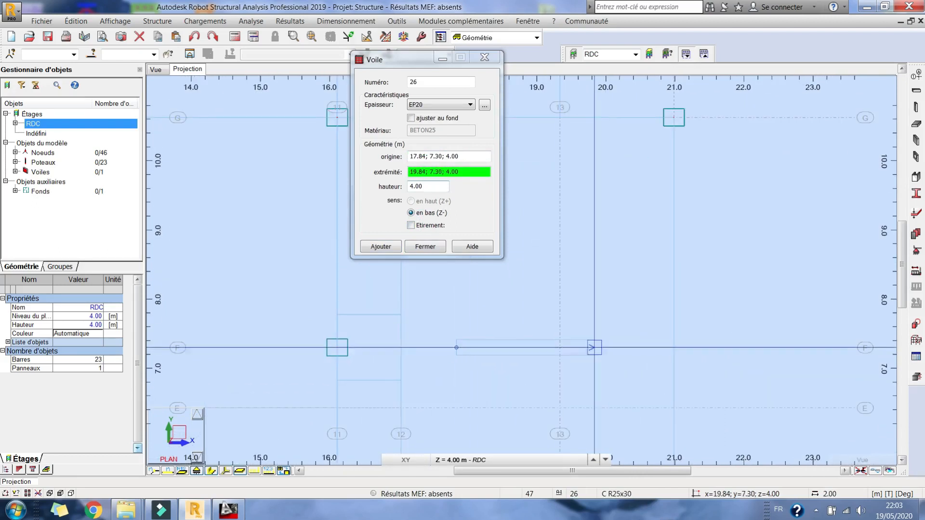
left_click(593, 346)
Following the AutoCAD plan, draw the first stair core wall on axis 6 from axis E (9.04; 6.43) to axis G (9.04; 10.63)
scroll(607, 352, "down", 5)
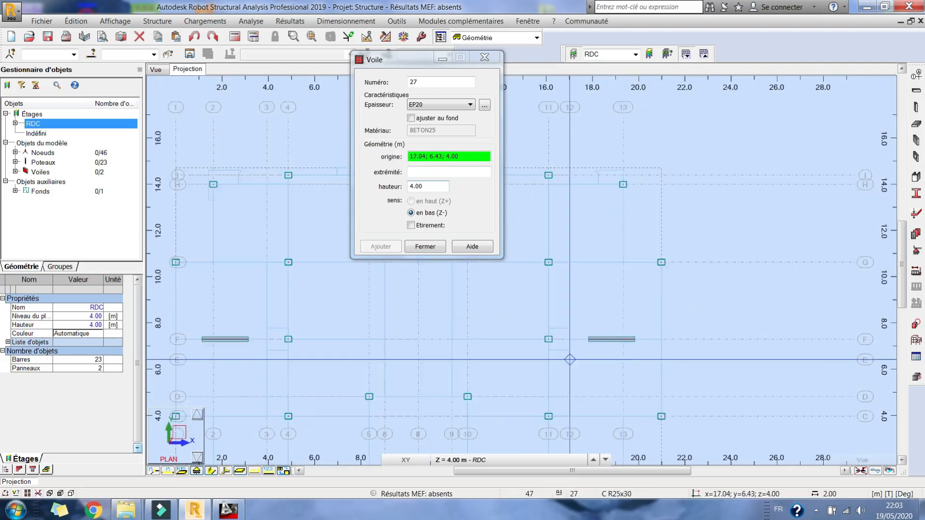
middle_click_drag(570, 359, 553, 438)
scroll(534, 342, "down", 2)
scroll(532, 342, "down", 1)
scroll(429, 387, "up", 3)
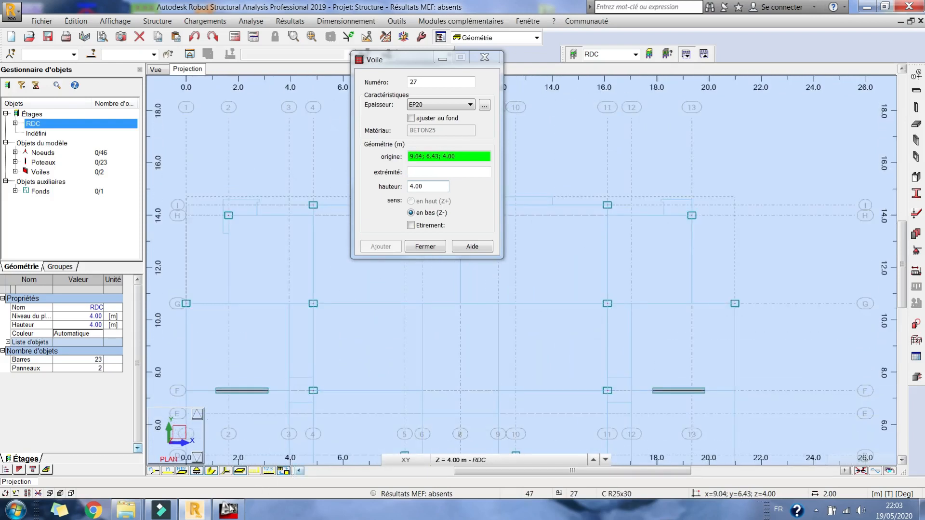
left_click(229, 510)
left_click(230, 510)
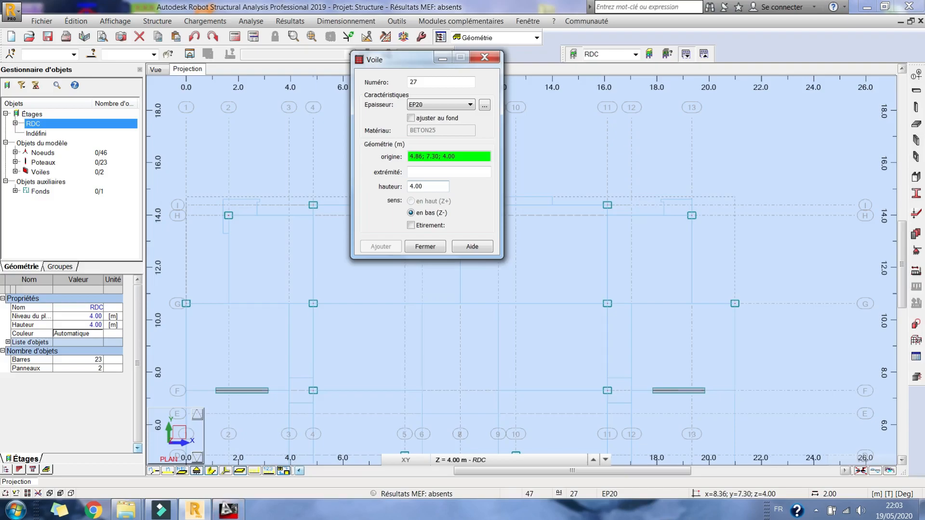
left_click(422, 413)
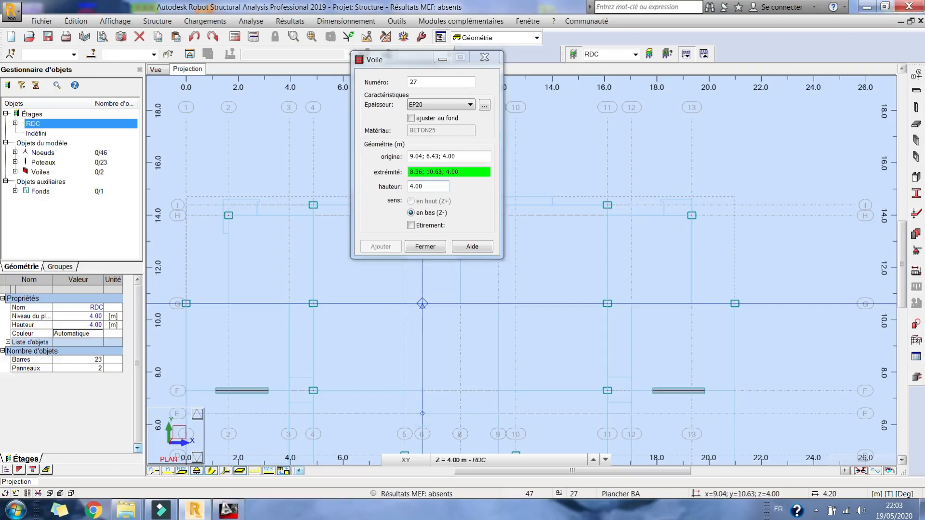
left_click(422, 303)
Turn Etirement on and continue the core walls along axis G to (11.93; 10.63) and along axis 9 to (11.93; 6.43), ending wall placement
left_click(418, 225)
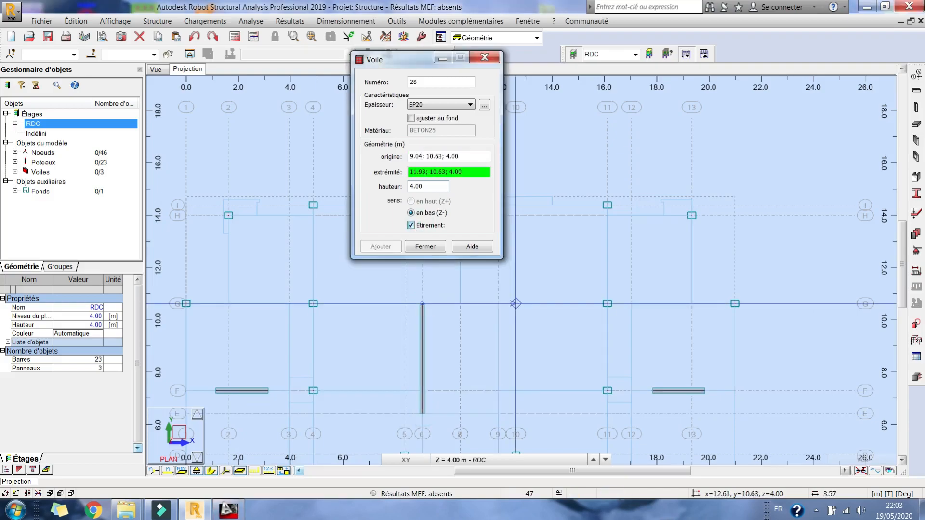
left_click(498, 303)
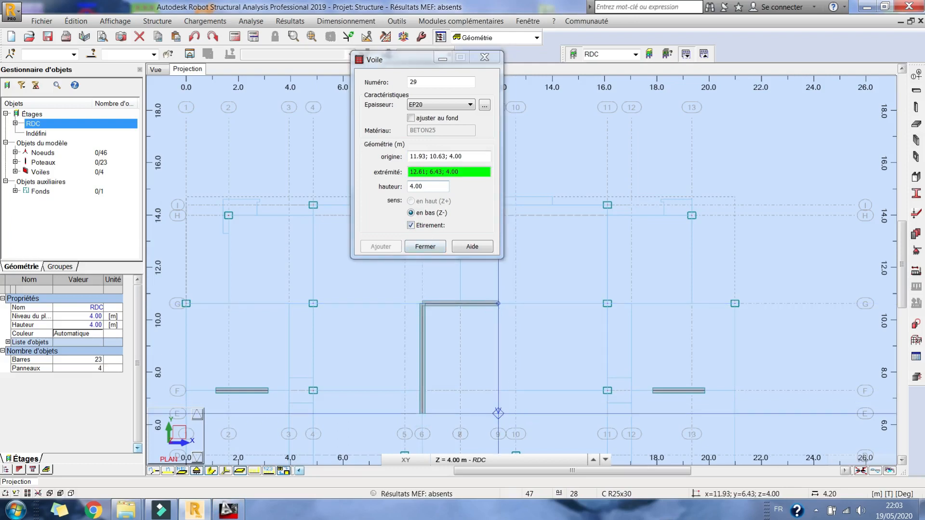
left_click(498, 413)
left_click(425, 247)
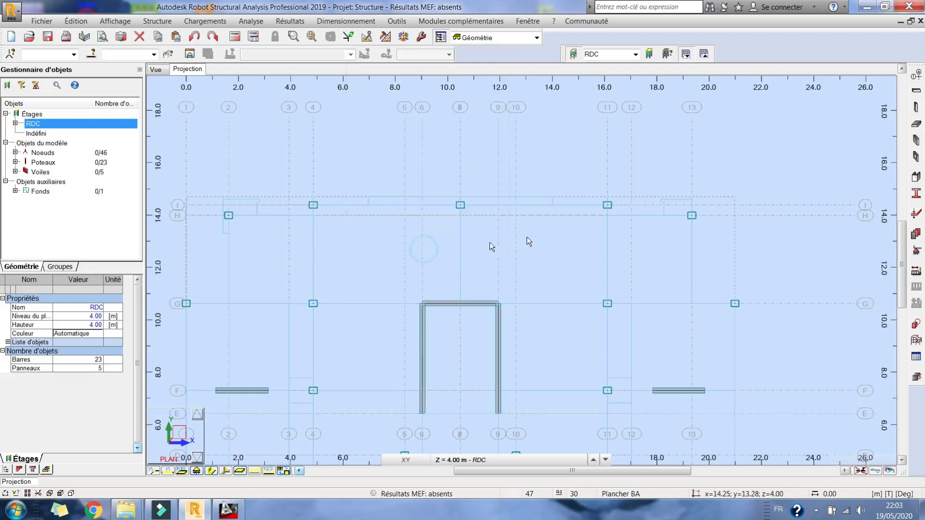
Save the project as 200519_R+4 in the 200517_BA R+4 folder
scroll(489, 248, "down", 3)
middle_click_drag(538, 207, 525, 206)
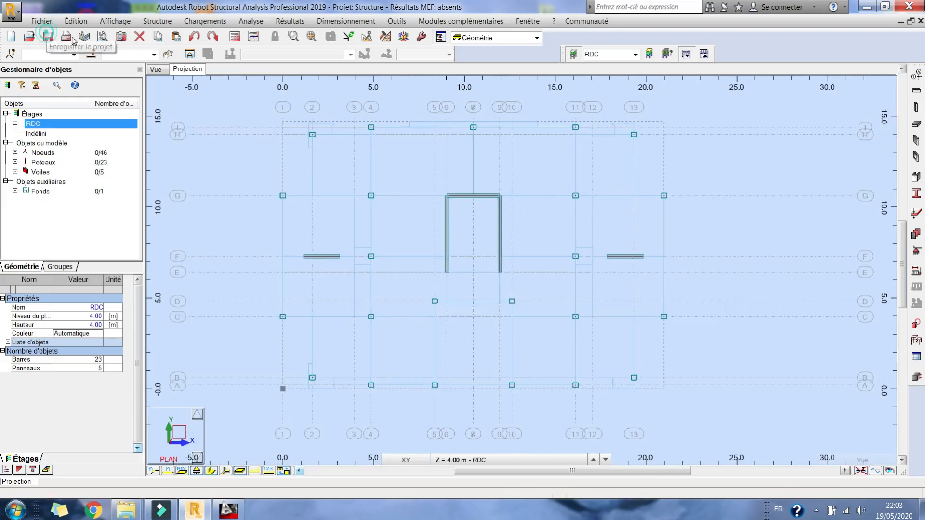
left_click(48, 36)
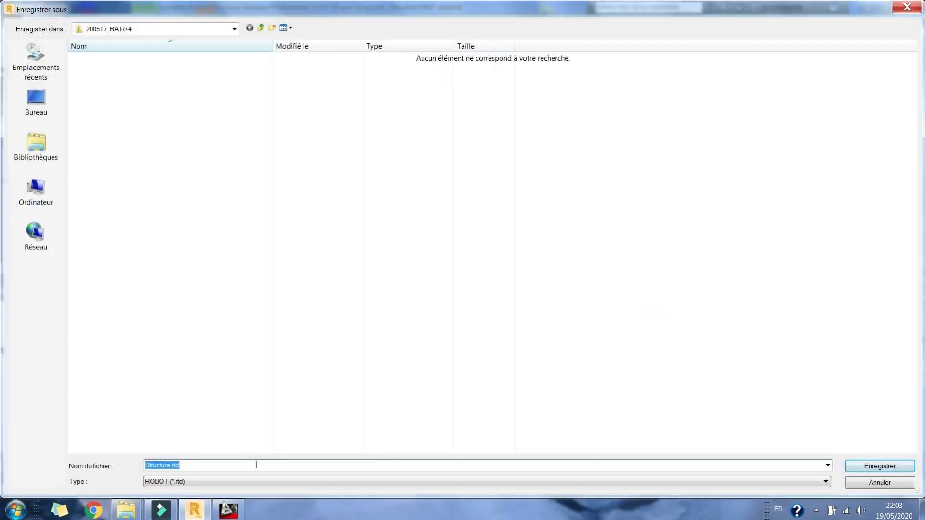
type("2")
key("ctrl+a")
key("Return")
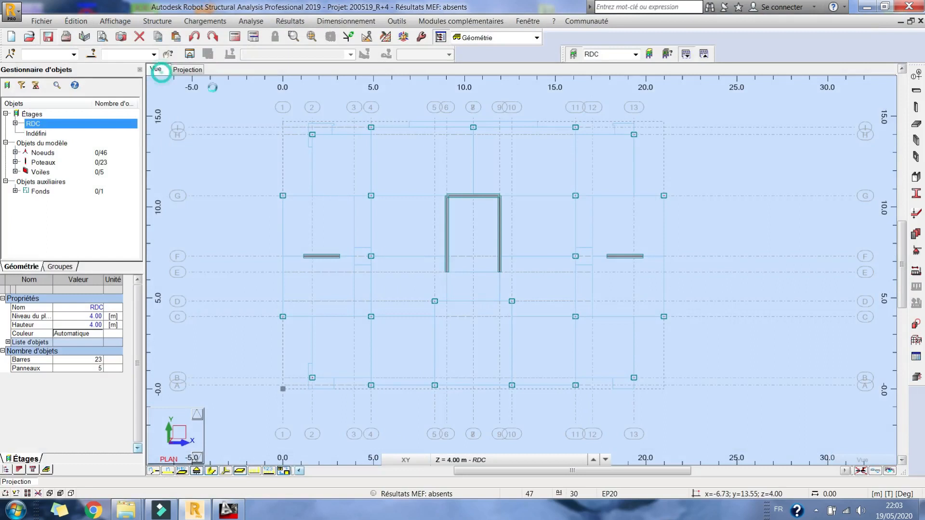
Show the model in the 3D view with section shapes (Croquis des profilés) displayed, and inspect the columns and walls from several angles
left_click(159, 68)
right_click(565, 192)
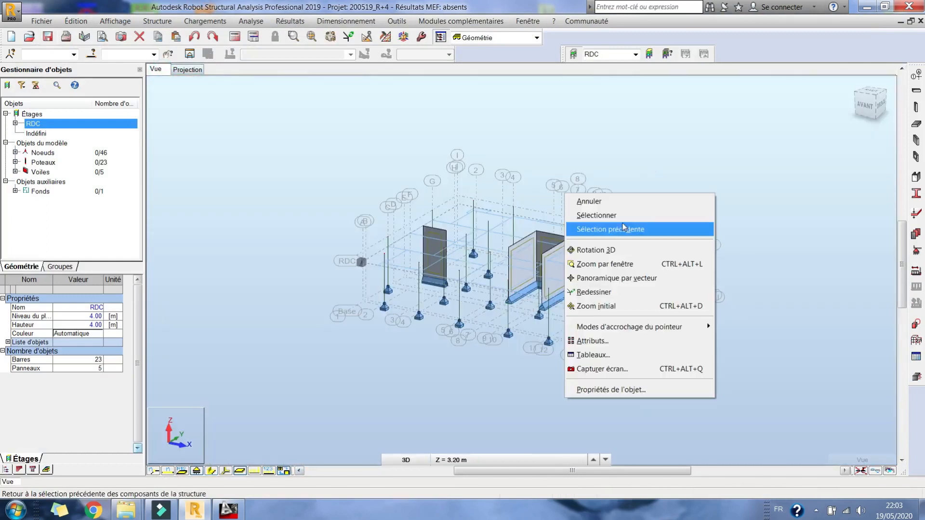
left_click(599, 250)
left_click_drag(599, 256, 636, 318)
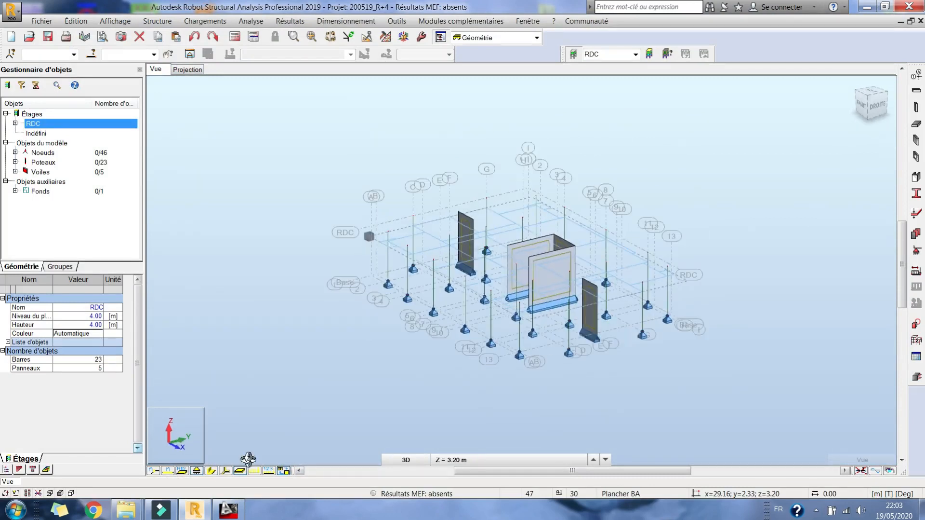
left_click(211, 470)
left_click_drag(539, 313, 570, 355)
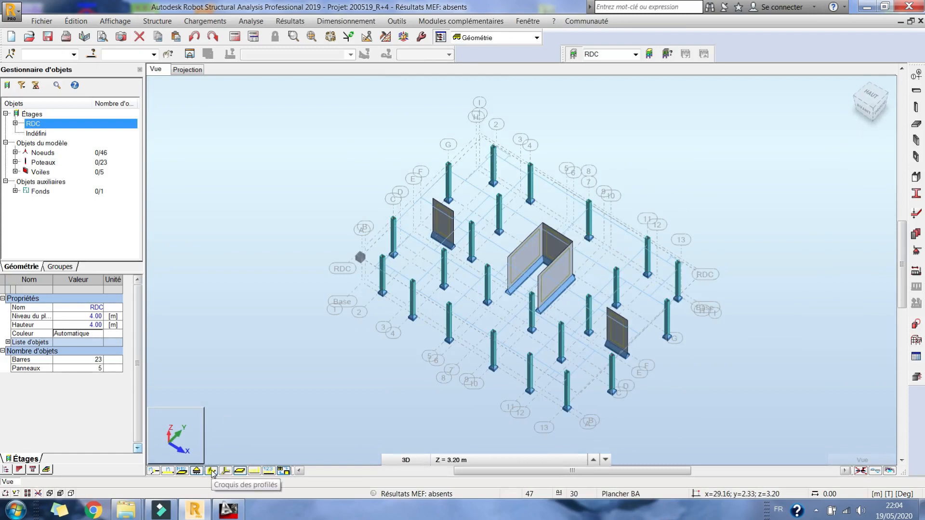
left_click_drag(582, 270, 548, 361)
scroll(552, 369, "up", 5)
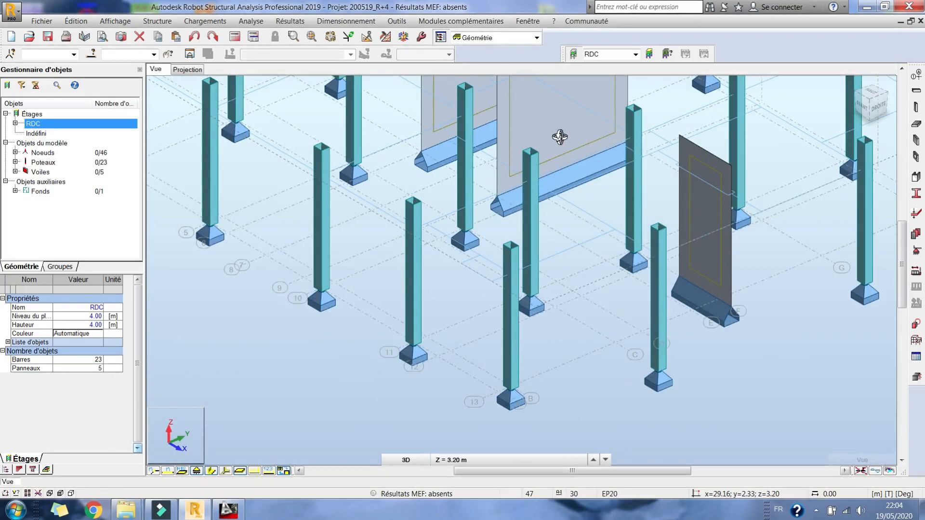
Return from the 3D view to the RDC plan projection and review the beam sections on the AutoCAD formwork plan
scroll(558, 151, "down", 5)
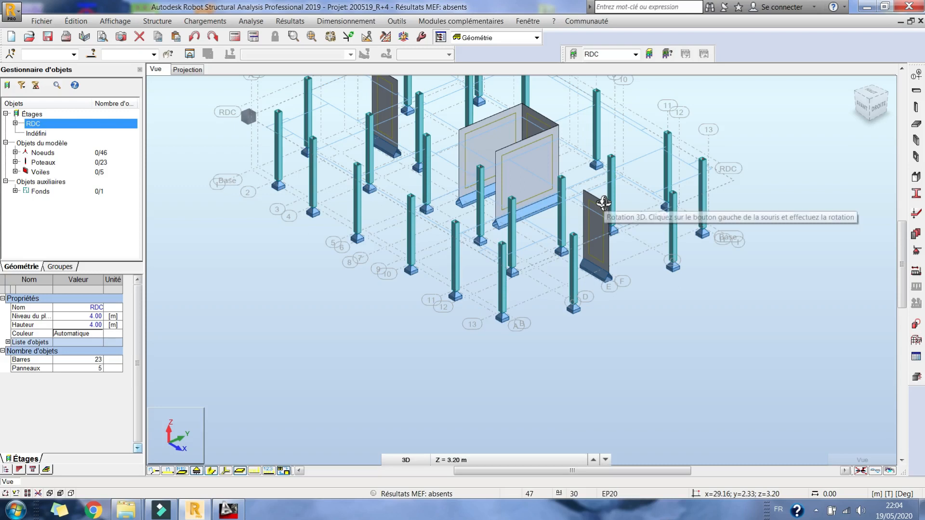
middle_click_drag(446, 135, 501, 288)
left_click(188, 69)
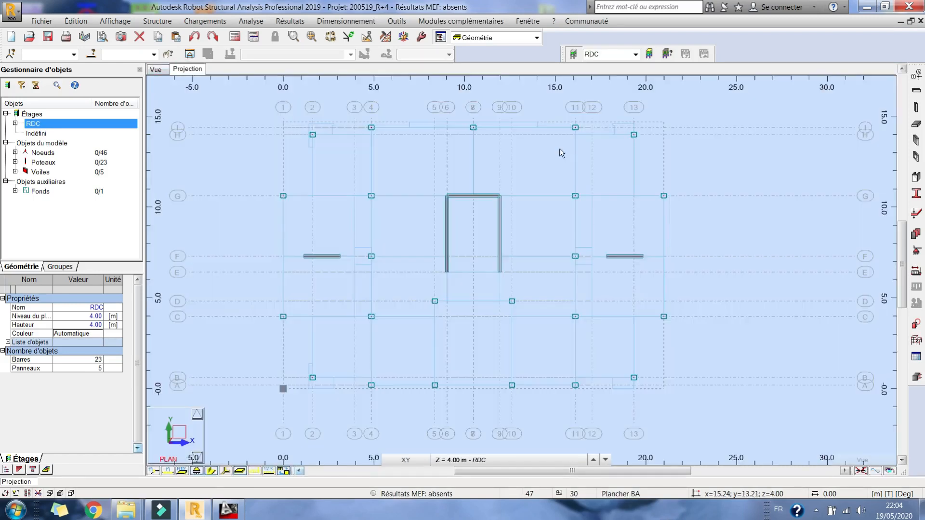
middle_click_drag(487, 235, 471, 221)
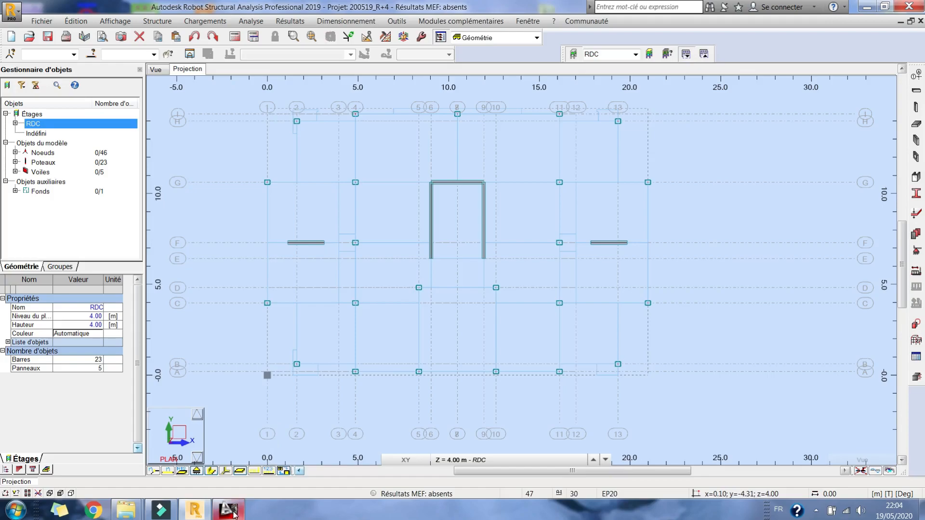
left_click(233, 512)
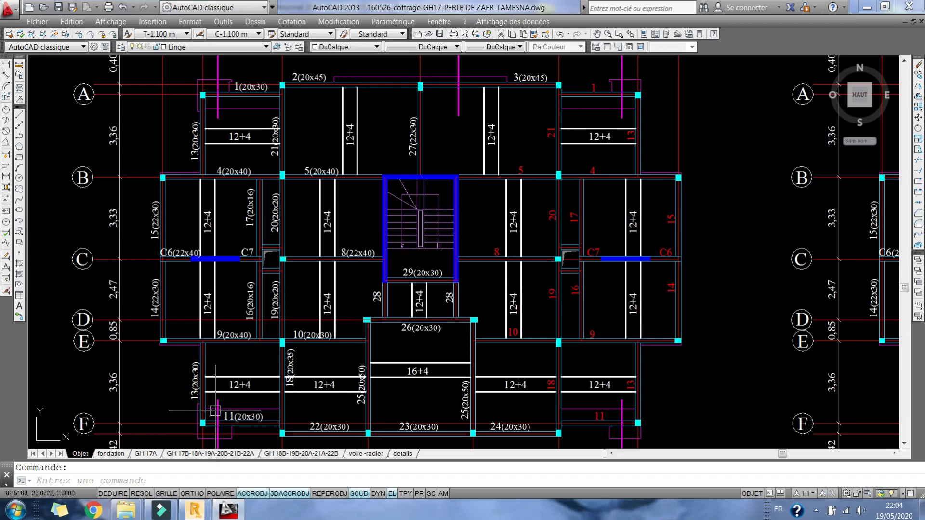
left_click(228, 509)
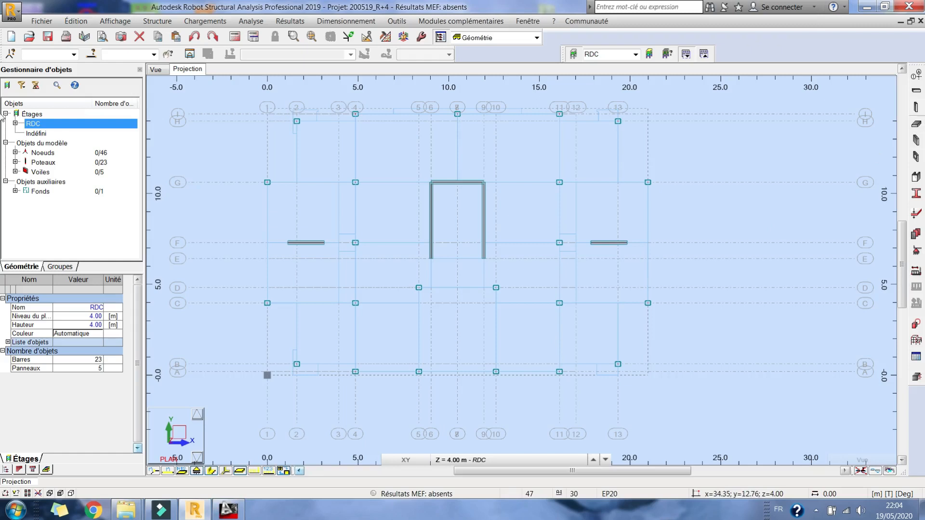
Start a Poutre BA beam definition and add a new rectangular section B R20x40 with b 20 cm and h 40 cm
left_click(916, 90)
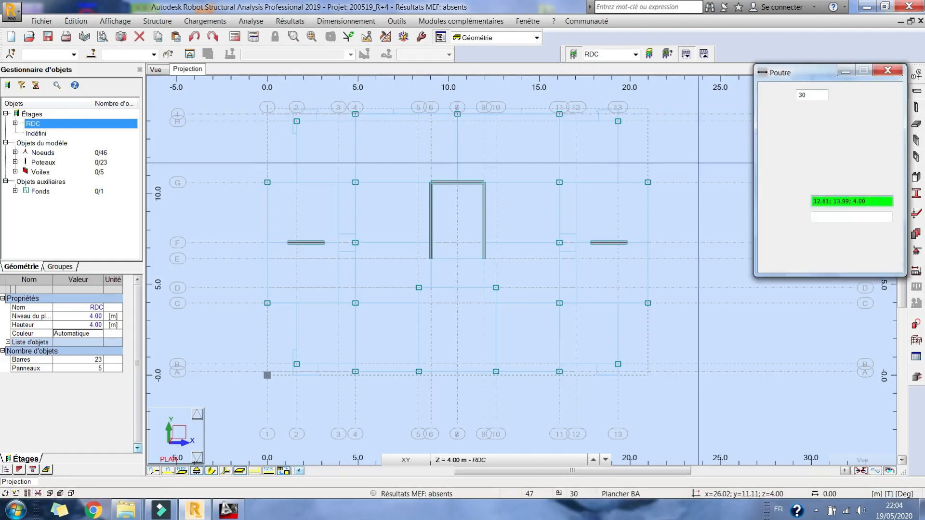
left_click(839, 136)
left_click(843, 156)
left_click(842, 154)
left_click(844, 159)
left_click(887, 153)
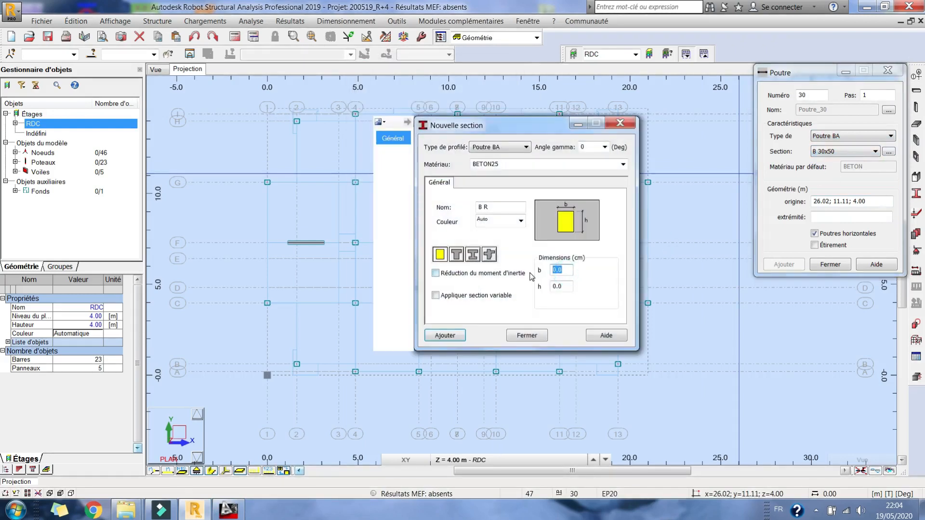
double_click(572, 286)
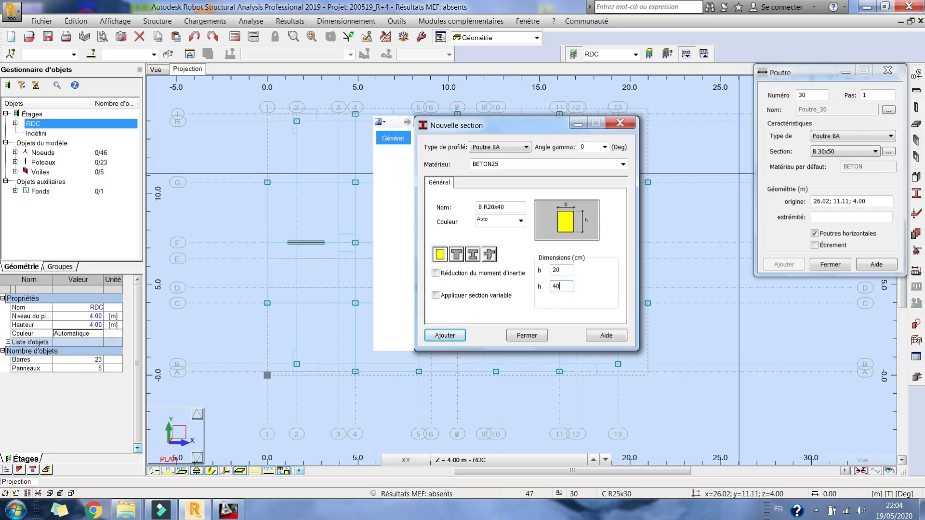
left_click(445, 336)
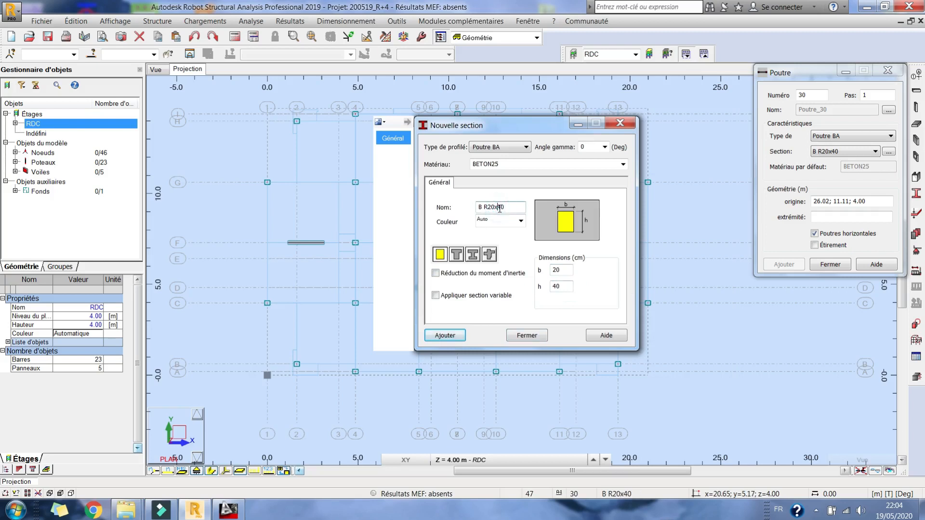
Add two more rectangular beam sections, B R20x30 and B R20x20, with heights of 30 cm and 20 cm
left_click(557, 288)
left_click(444, 335)
double_click(558, 285)
type("20")
left_click(444, 335)
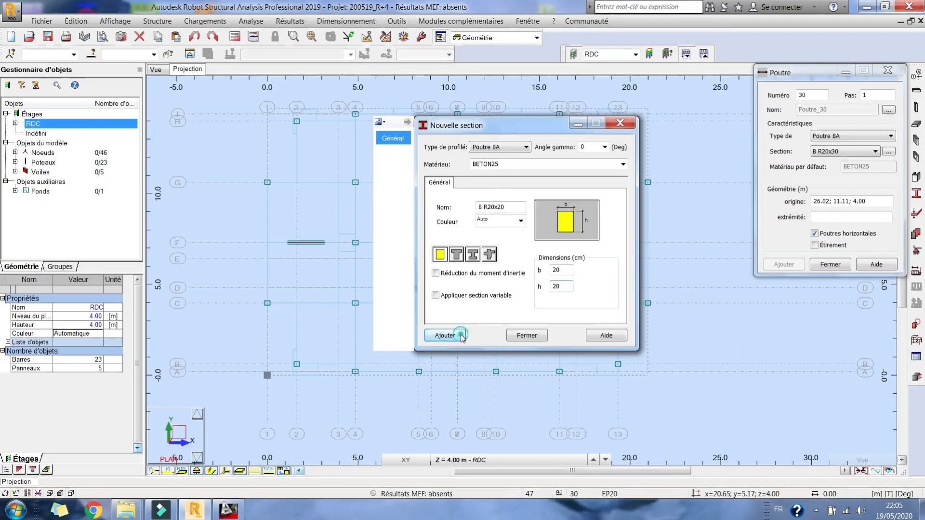
Add the beam section B R20x45 with h 45 cm, check the sizes on the AutoCAD plan, and finish defining sections
left_click_drag(499, 206, 524, 207)
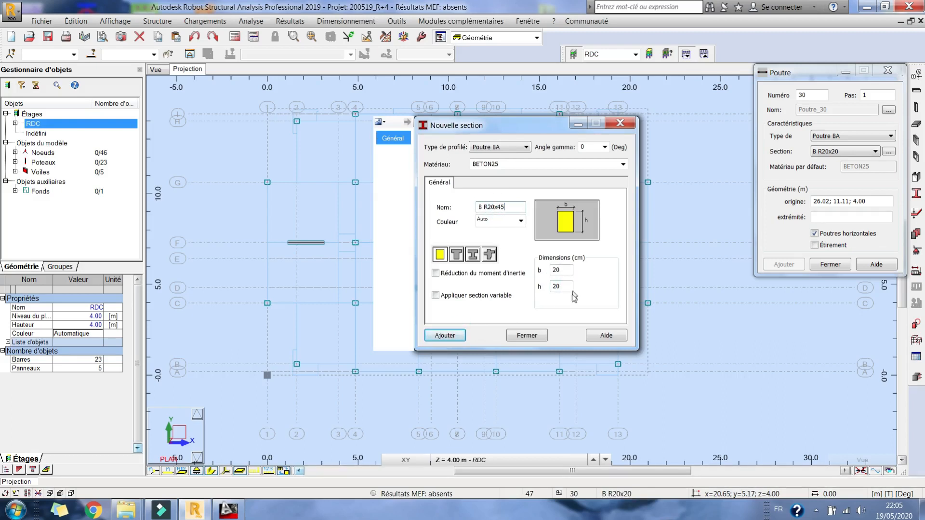
left_click_drag(567, 289, 524, 282)
type("45")
left_click(441, 334)
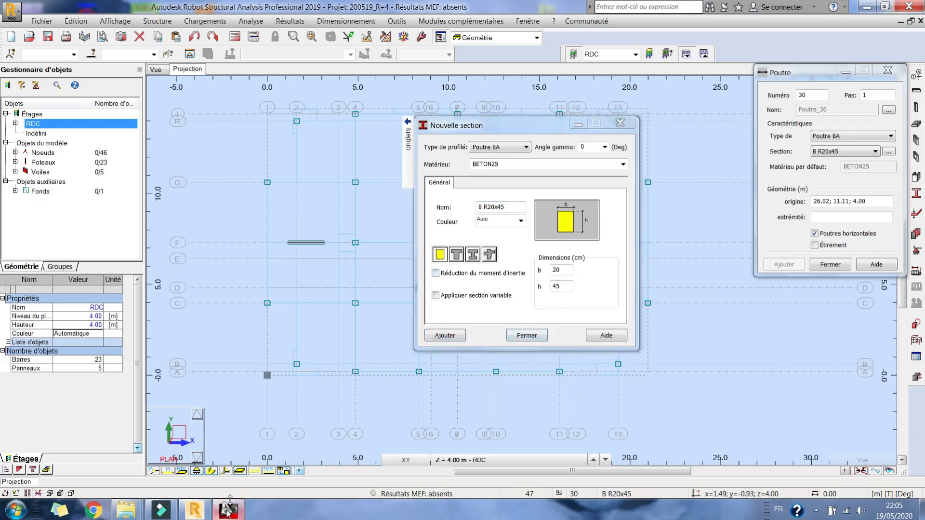
left_click(228, 510)
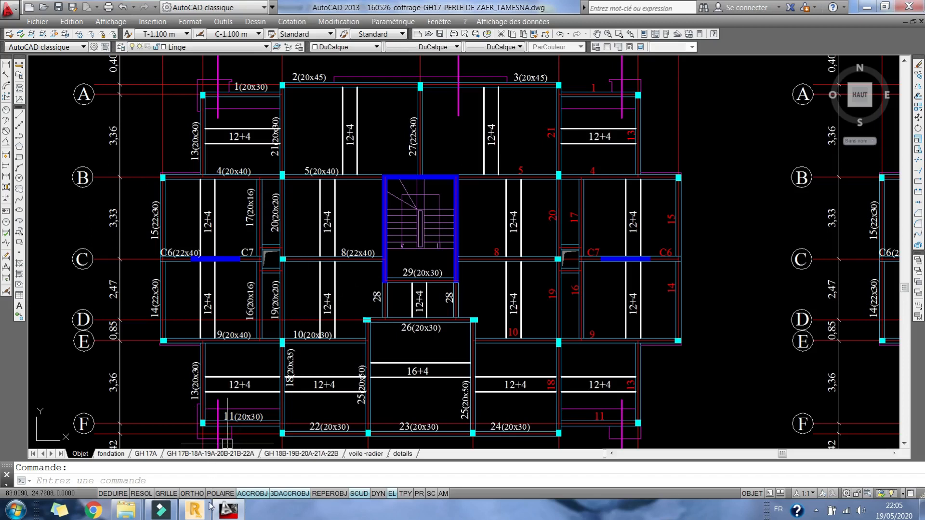
left_click(229, 509)
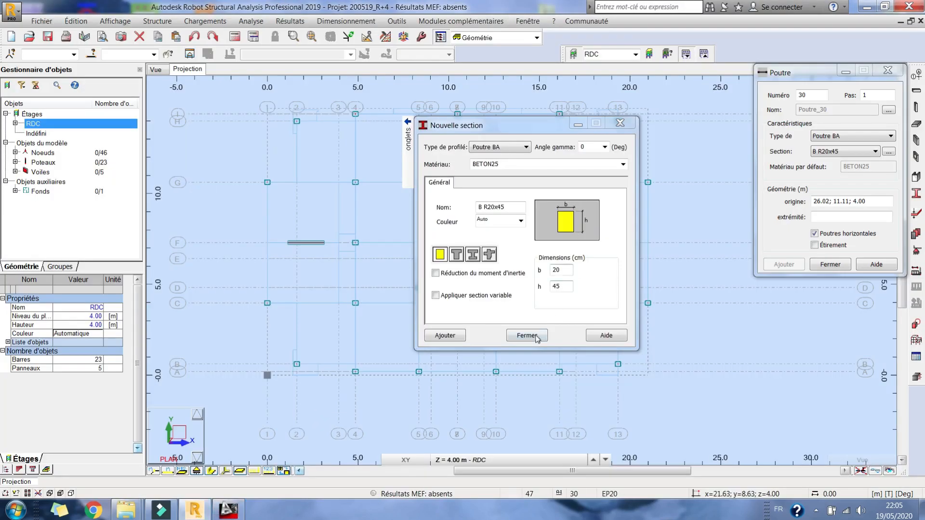
left_click(537, 336)
Consult the AutoCAD plan, choose section B R20x40, and draw a beam along axis I from (4.86; 14.39) to (16.11; 14.39)
left_click(862, 151)
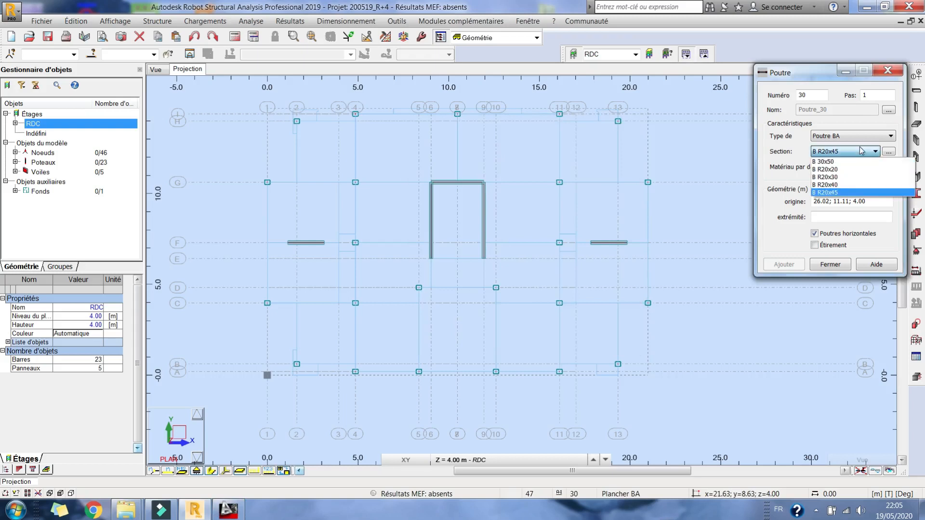
left_click(843, 176)
left_click(234, 510)
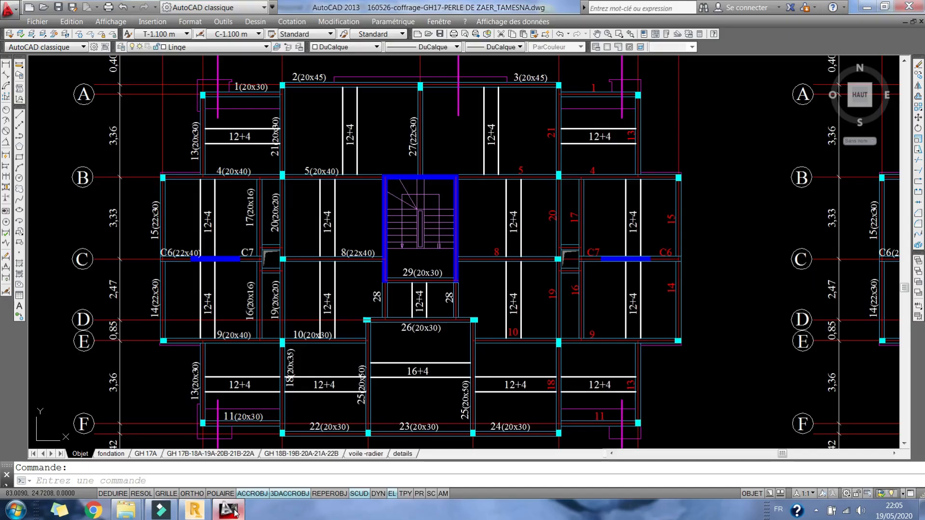
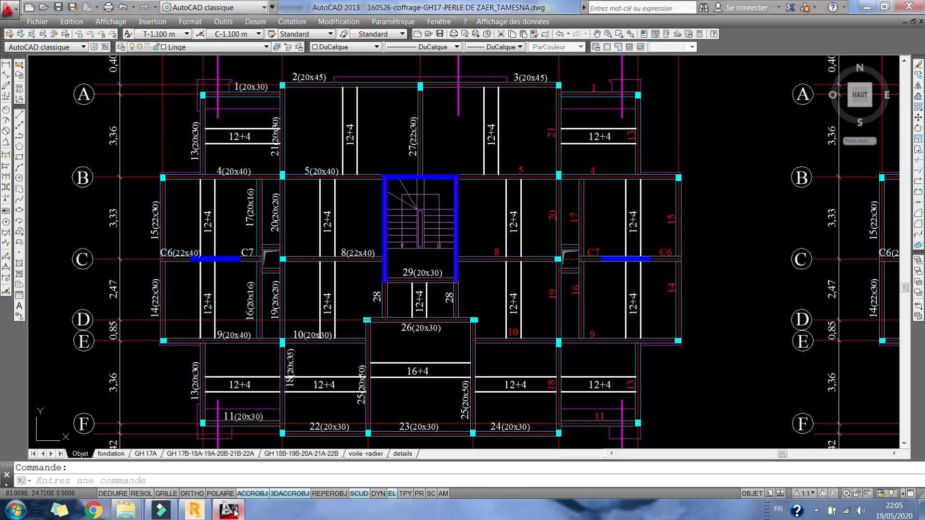
left_click(235, 512)
left_click(844, 151)
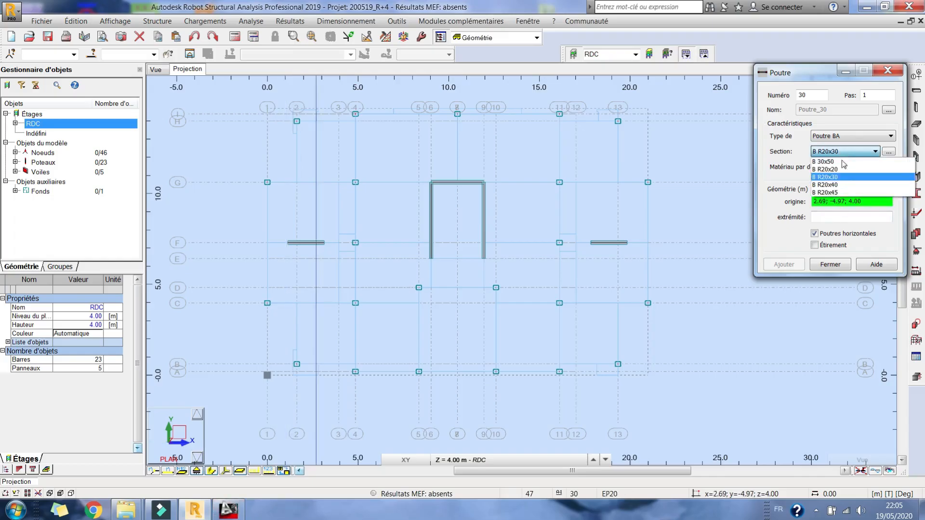
left_click(841, 185)
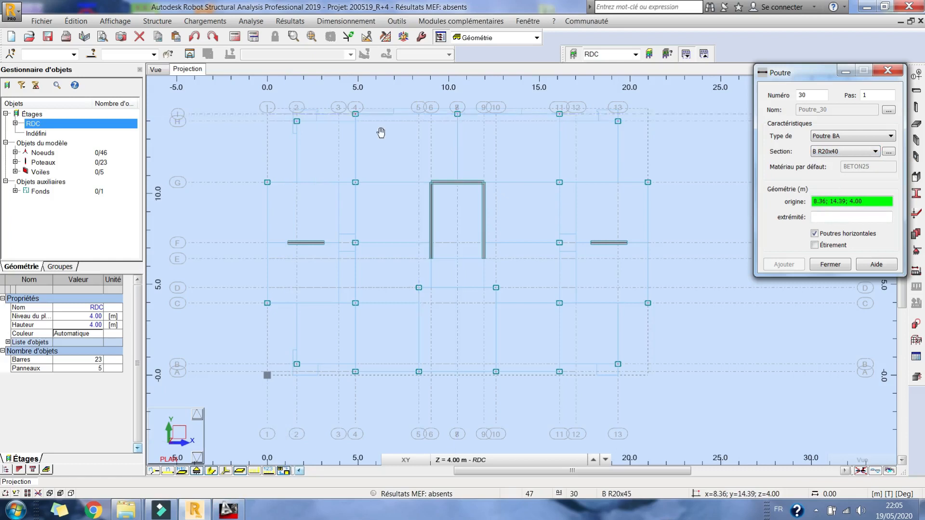
scroll(380, 135, "up", 3)
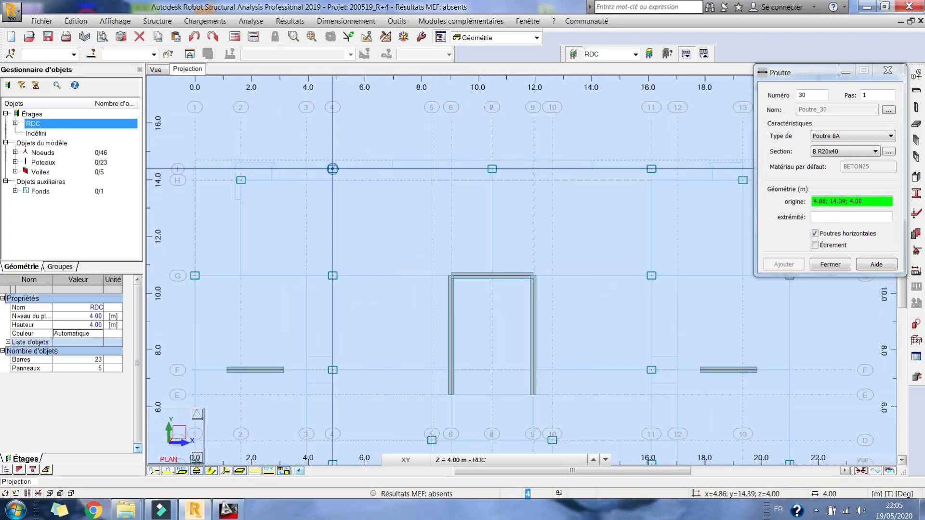
left_click(332, 168)
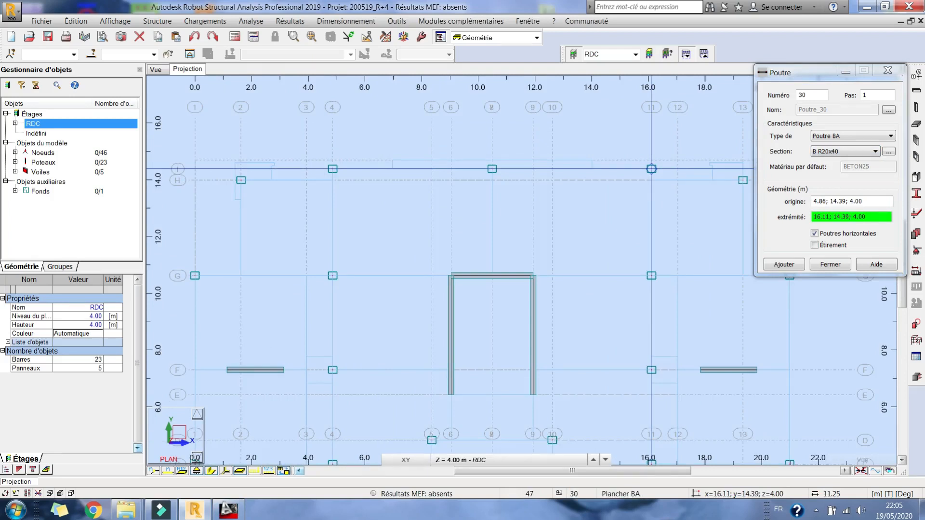
left_click(651, 168)
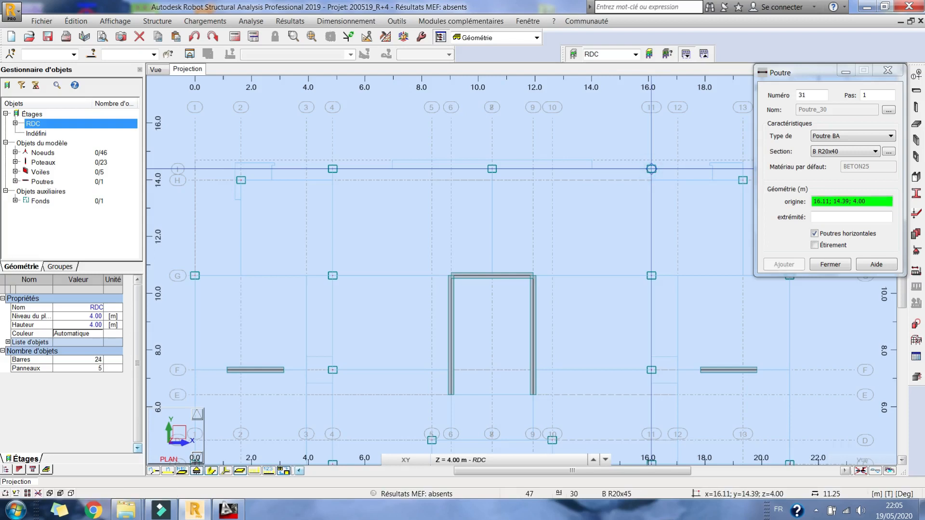
Draw two B R20x40 beams along axis H, from (1.62; 13.99) to (4.86; 13.99) and from (16.11; 13.99) to (19.34; 13.99)
middle_click_drag(326, 194, 453, 182)
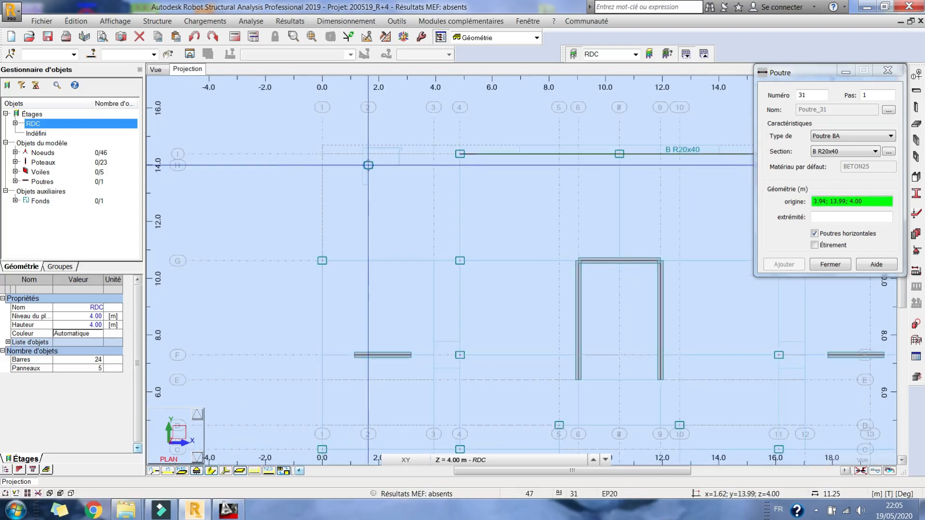
left_click(369, 164)
left_click(460, 165)
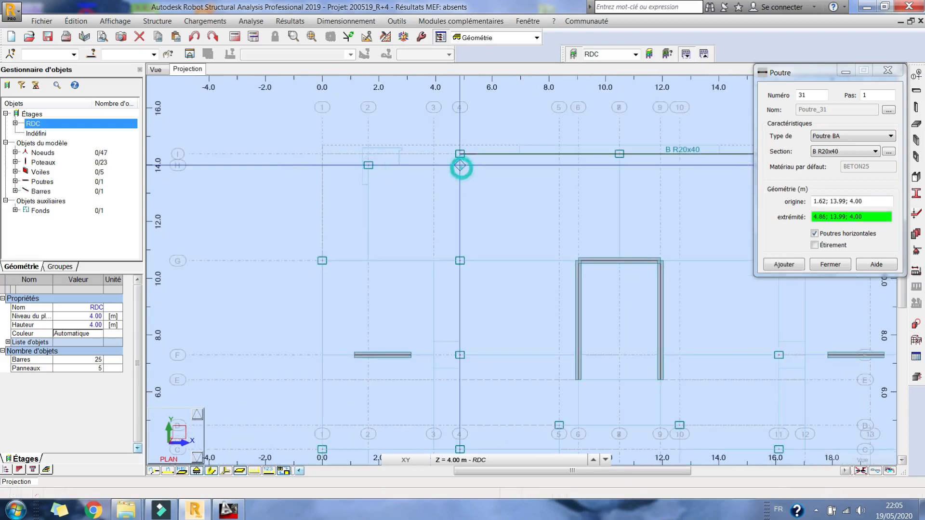
middle_click_drag(644, 204, 407, 214)
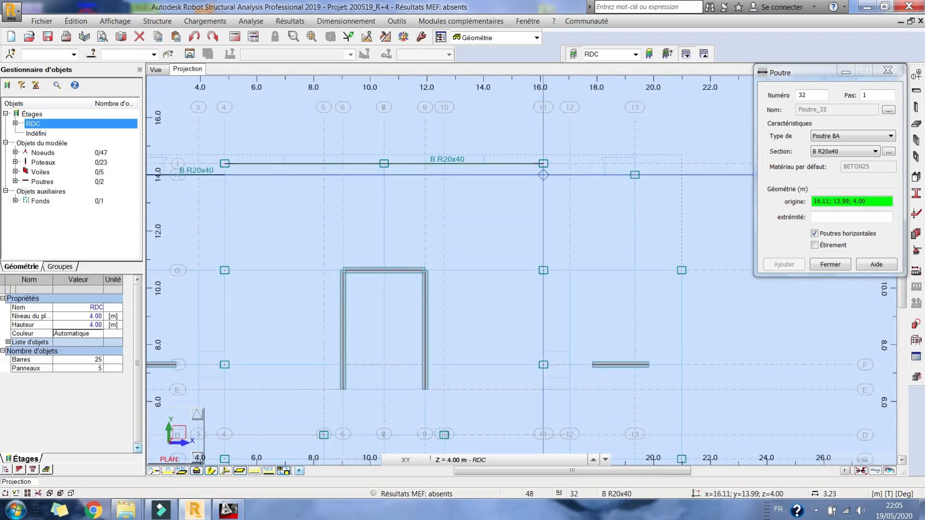
left_click(543, 174)
left_click(634, 174)
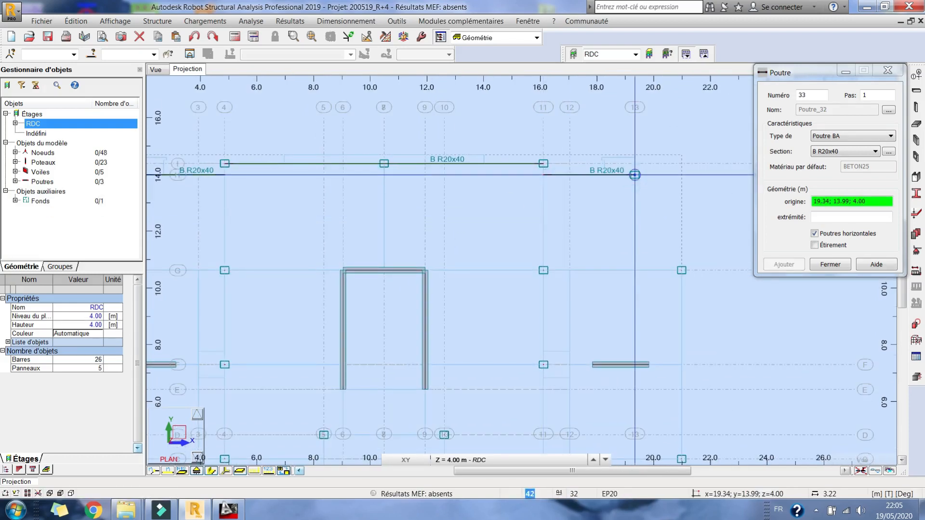
Draw two B R20x40 beams along axis G, from axis 1 to axis 4 and from (16.11; 10.63) to (20.99; 10.63)
scroll(694, 172, "down", 2)
middle_click_drag(497, 193, 509, 161)
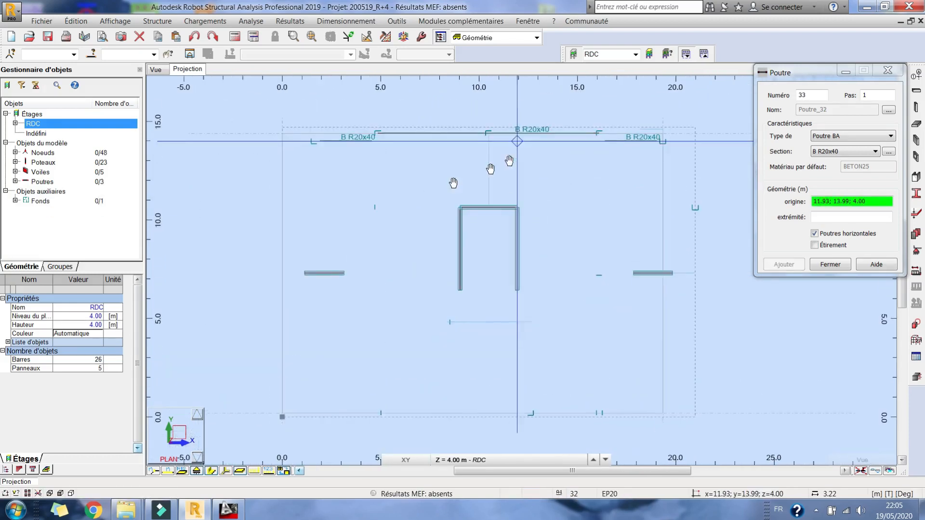
left_click(283, 208)
left_click(379, 208)
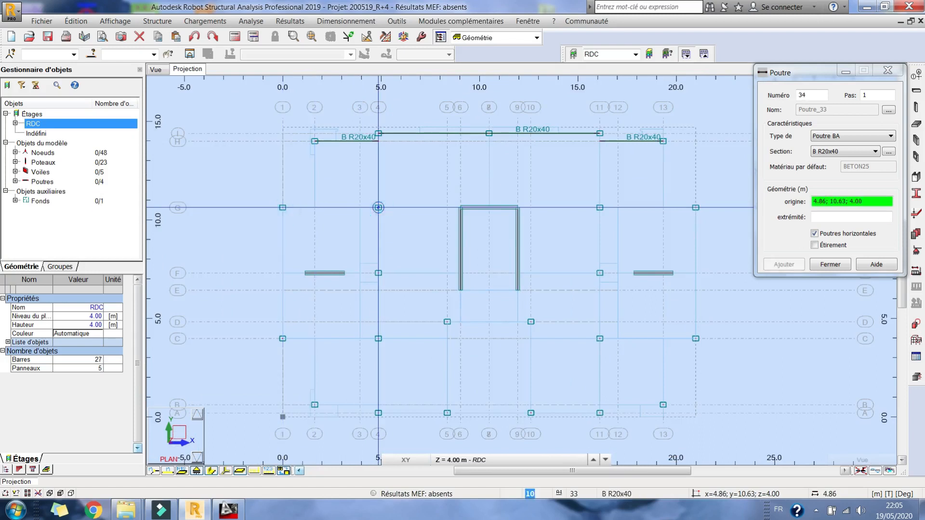
left_click(600, 207)
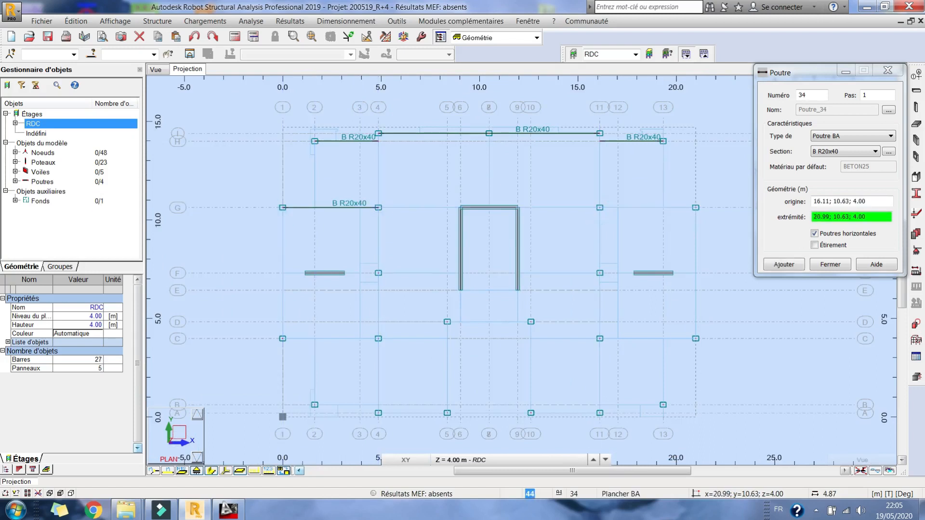
left_click(695, 207)
Draw B R20x40 beams on axis F from (0.00; 7.30) to the wall end (1.13; 7.30) and from its other end to axis 3
middle_click_drag(399, 259, 401, 216)
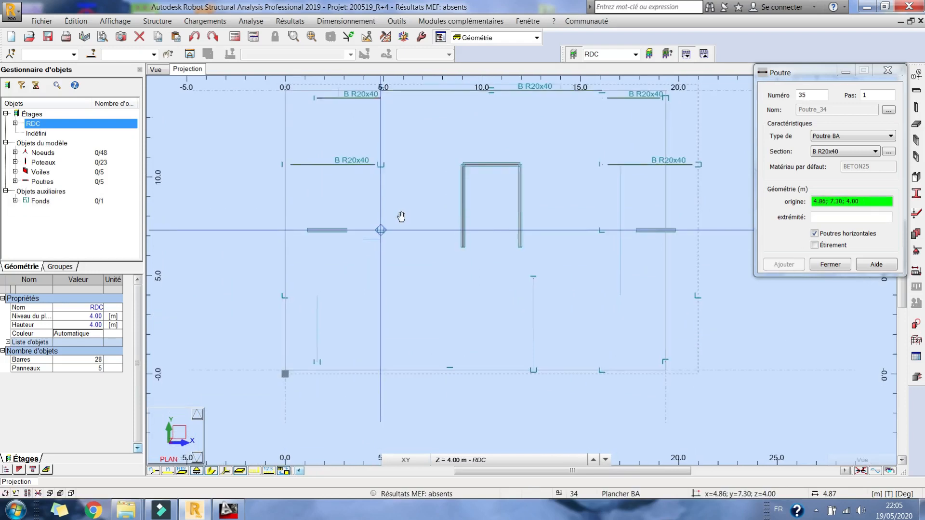
left_click(284, 230)
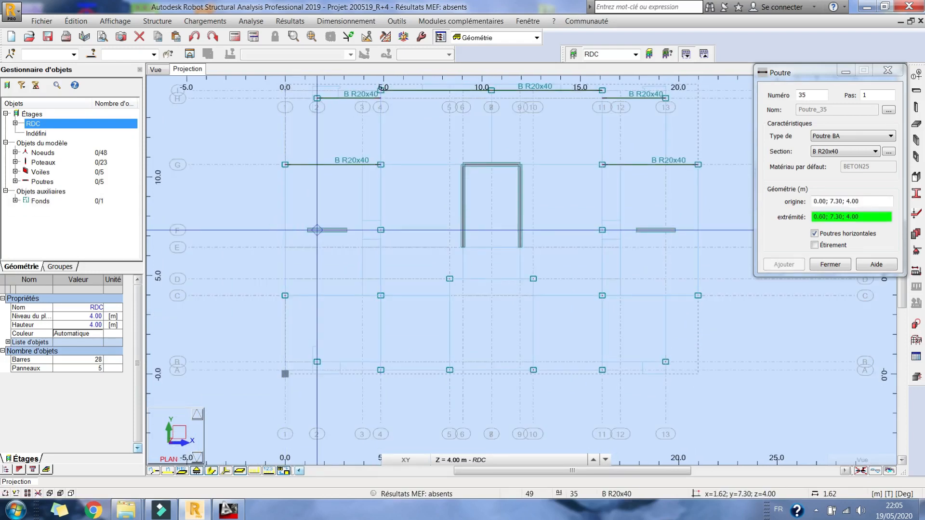
left_click(308, 230)
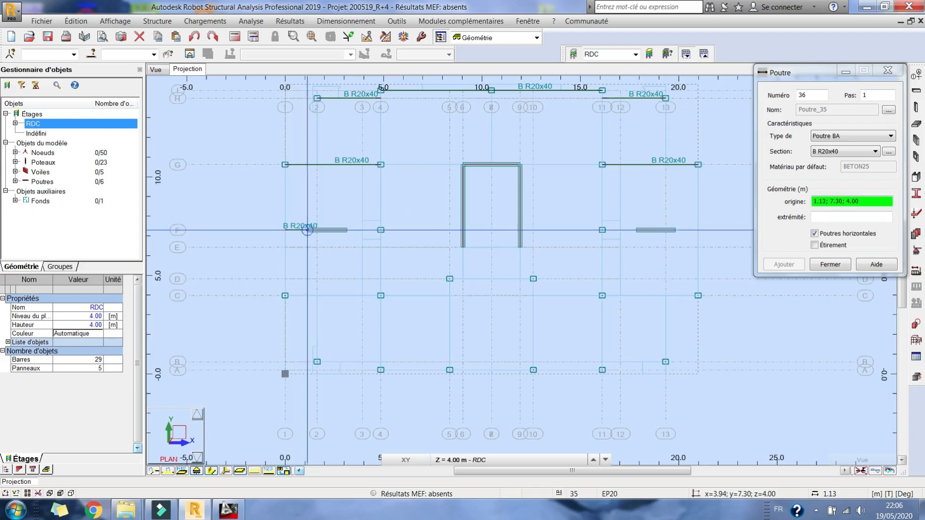
left_click(345, 230)
left_click(362, 230)
Draw two B R20x40 beams on axis F, from (4.86; 7.30) to (9.04; 7.30) and from (11.93; 7.30) to (16.11; 7.30)
middle_click_drag(642, 214, 599, 222)
scroll(544, 205, "up", 1)
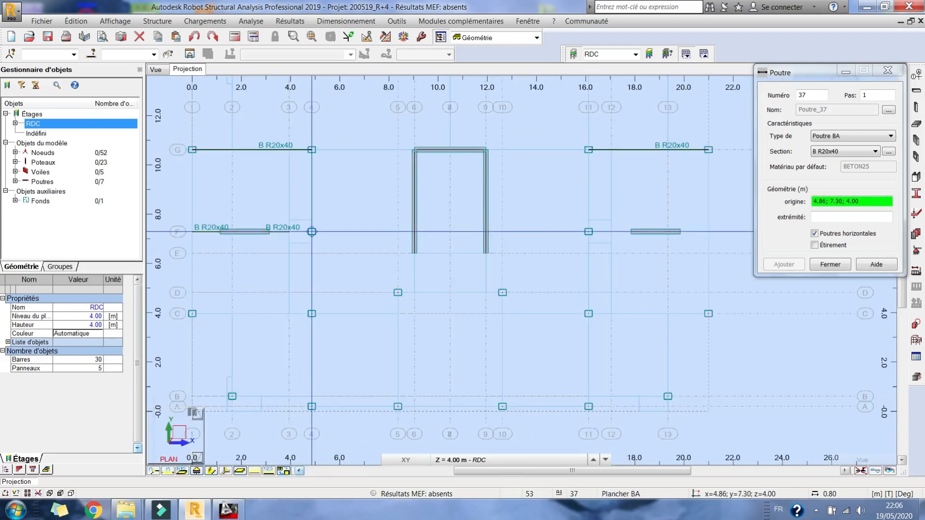
left_click(312, 232)
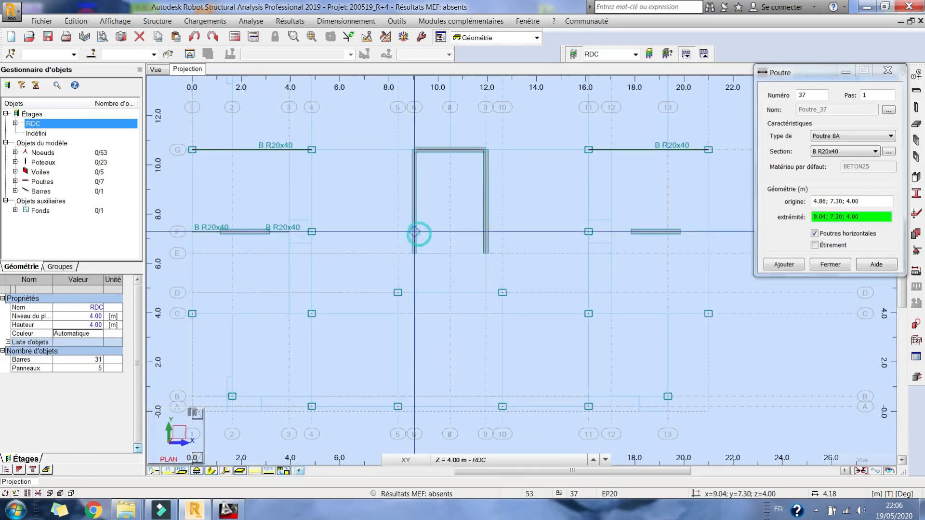
left_click(414, 233)
left_click(486, 232)
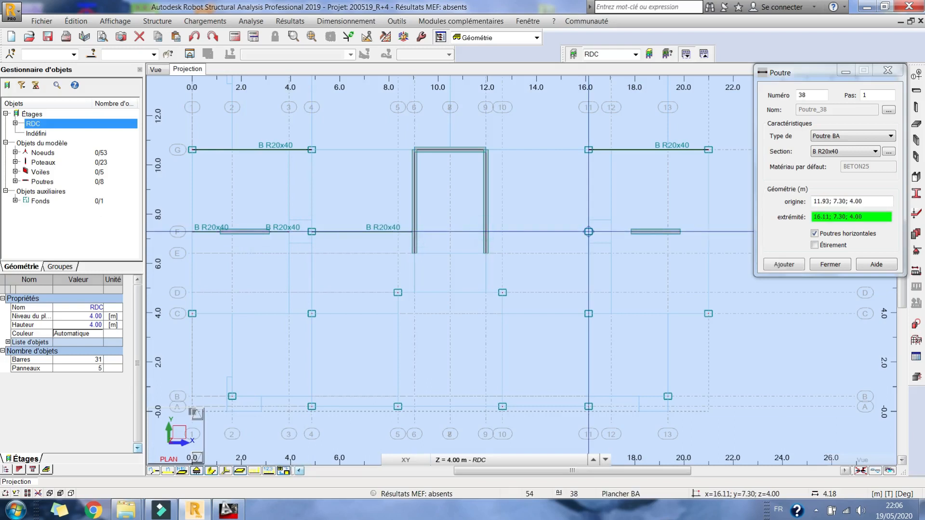
left_click(589, 232)
Draw B R20x40 beams on axis F from (17.04; 7.30) to the near wall end and from the other wall end (19.84; 7.30) to (20.99; 7.30)
left_click(611, 231)
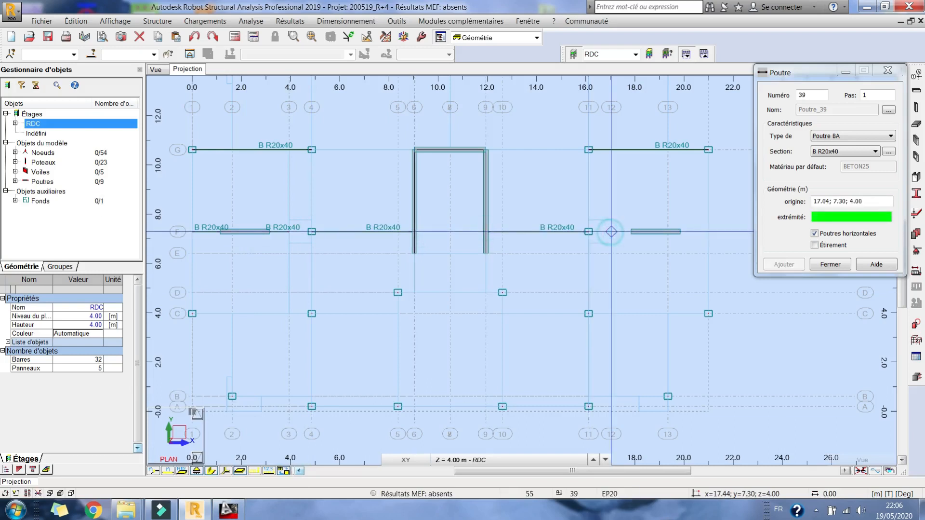
left_click(631, 231)
middle_click_drag(667, 217, 515, 210)
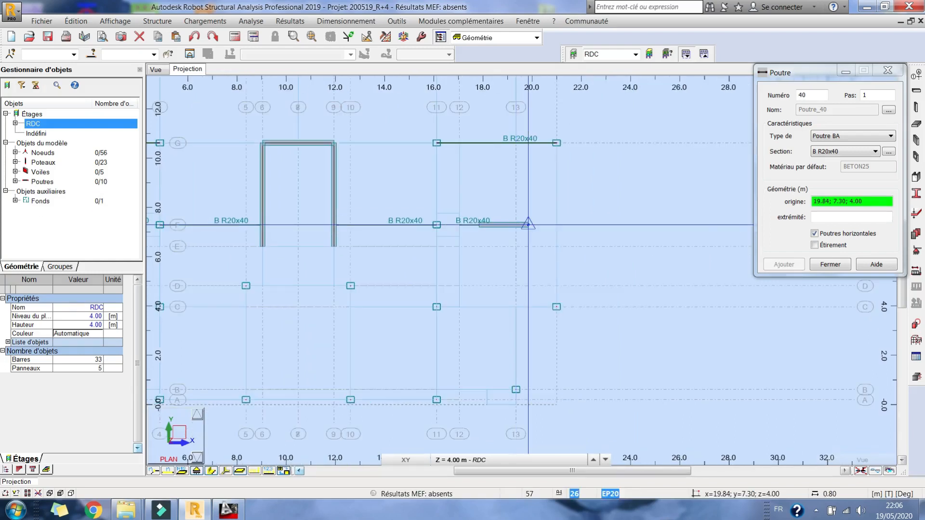
left_click(528, 224)
left_click(556, 225)
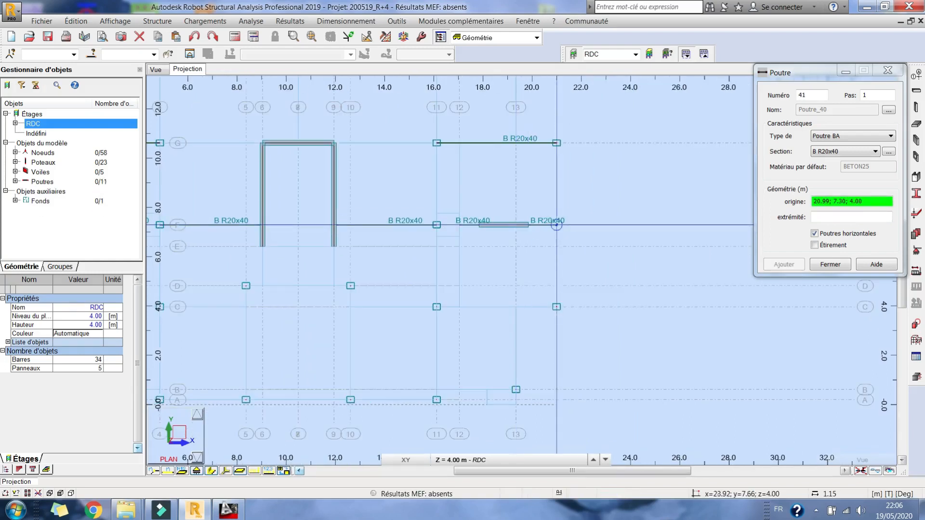
Draw B R20x40 beams on axis C from axis 1 to 4 and from (16.11; 3.97) to the far column, and on axis D from axis 5 to 10
scroll(536, 208, "down", 1)
scroll(533, 217, "down", 1)
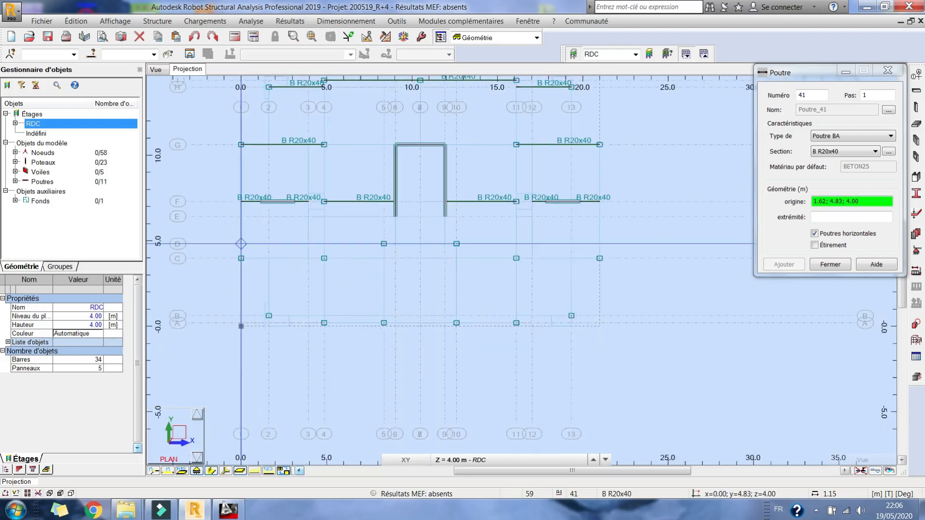
left_click(241, 258)
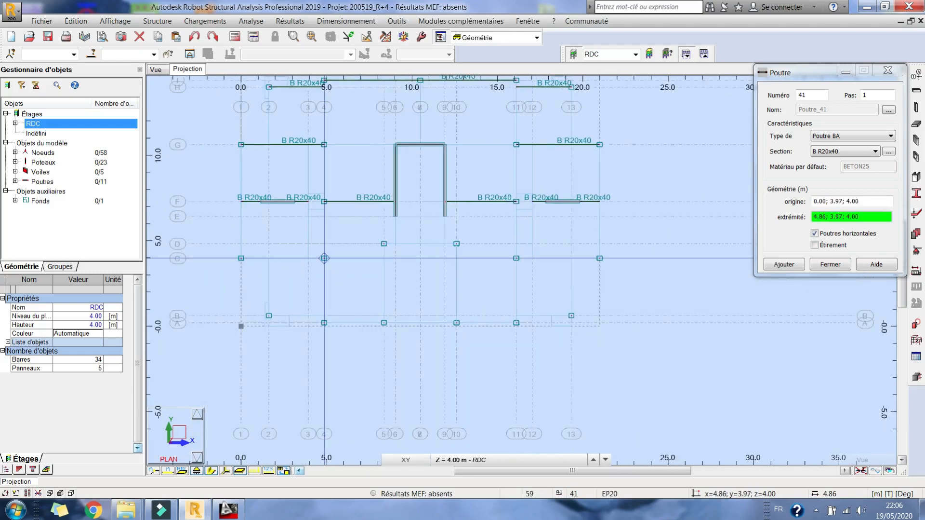
left_click(325, 258)
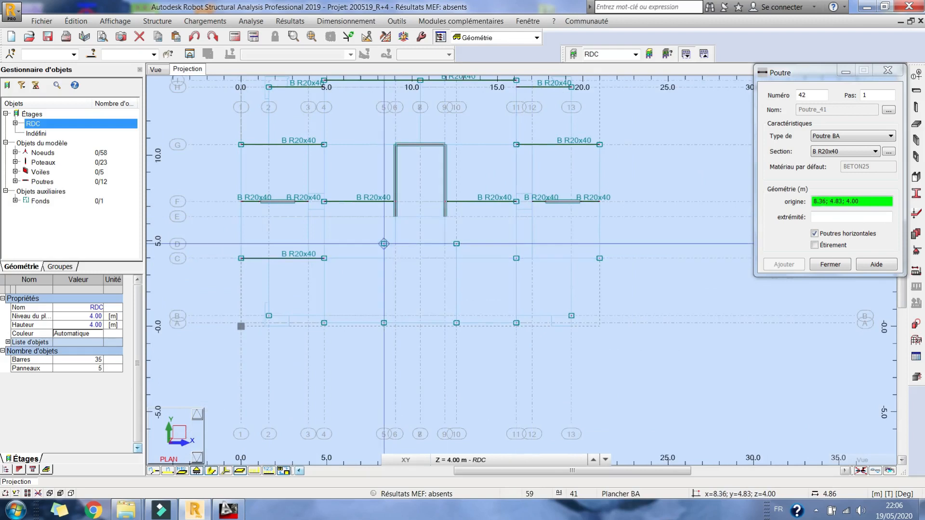
left_click(385, 243)
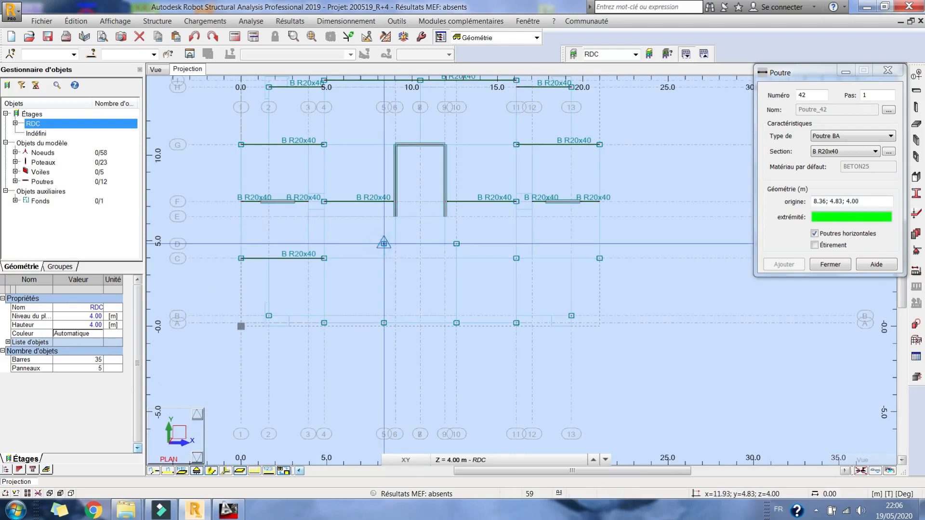
left_click(457, 244)
left_click(516, 258)
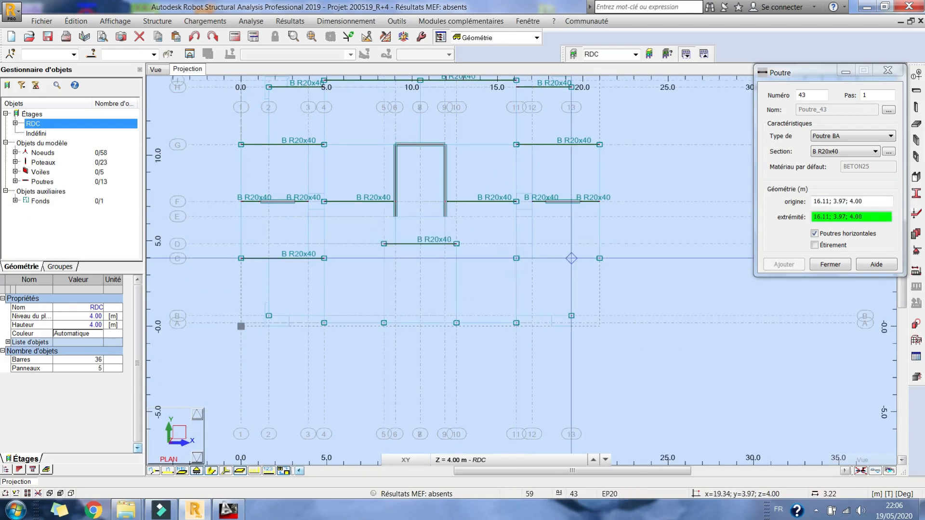
left_click(599, 257)
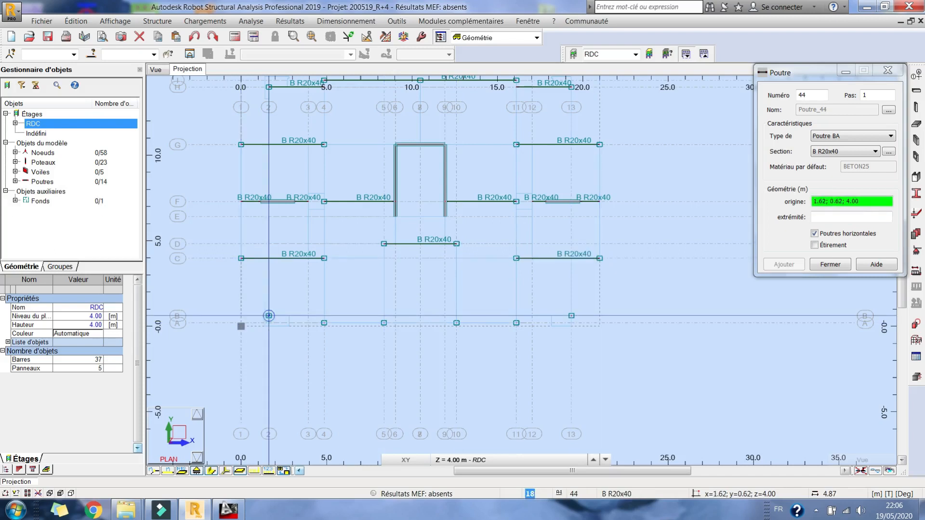
Draw B R20x40 beams on axis B from axis 2 to 4 and axis 11 to 13, and on axis A from (4.86; 0.20) to (16.11; 0.20)
left_click(269, 315)
left_click(324, 315)
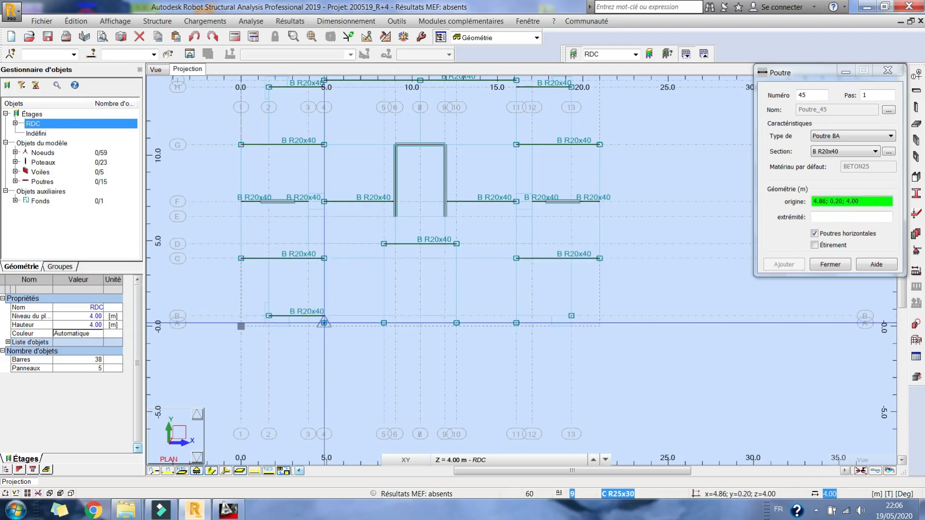
left_click(324, 324)
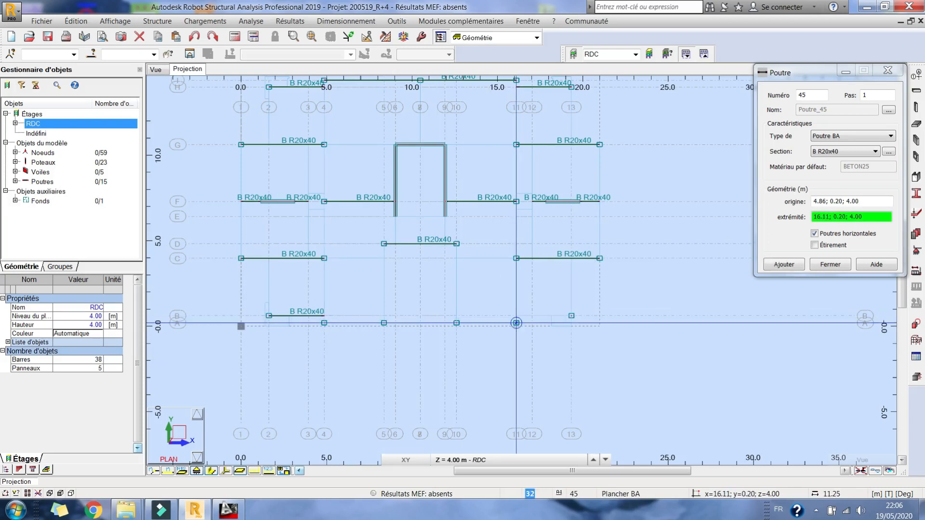
left_click(516, 322)
left_click(516, 315)
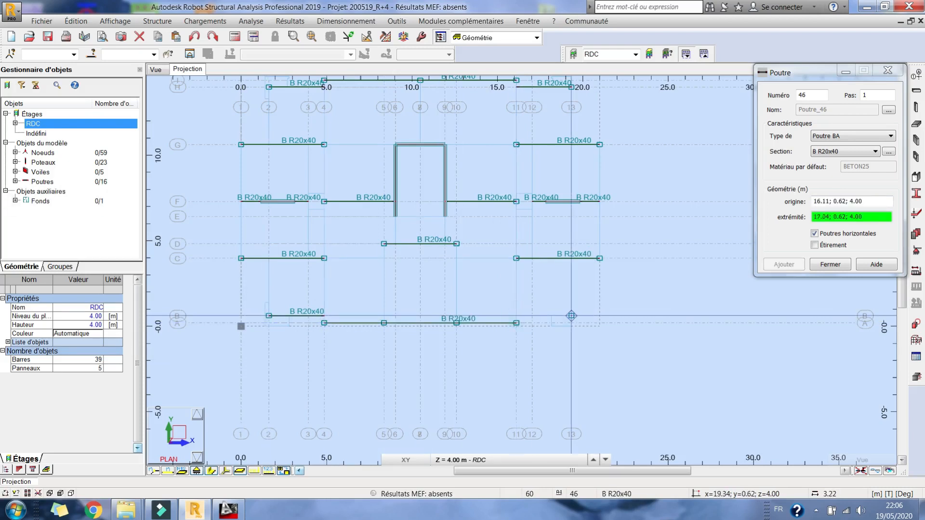
left_click(571, 315)
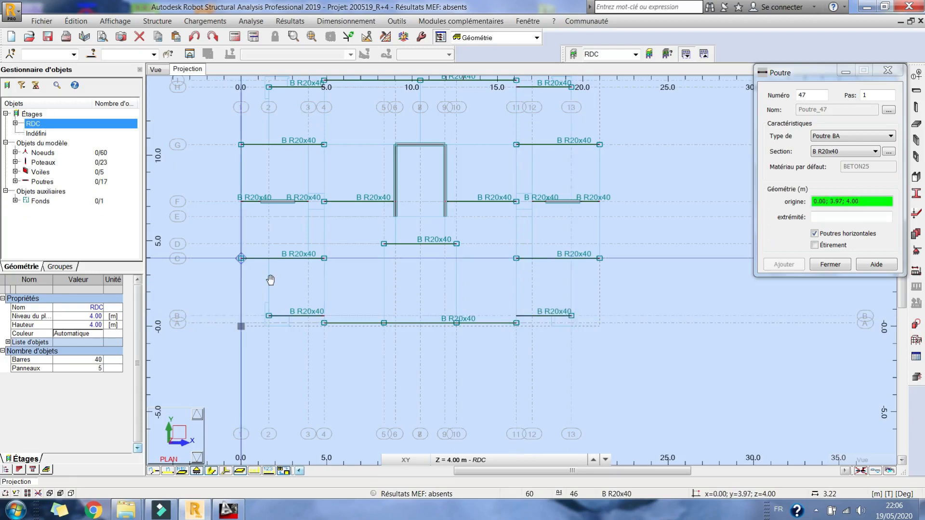
Draw two B R20x40 beams along axis 1, from (0.00; 3.97) to (0.00; 7.30) and from there to (0.00; 10.63)
middle_click_drag(269, 274, 298, 297)
left_click(297, 297)
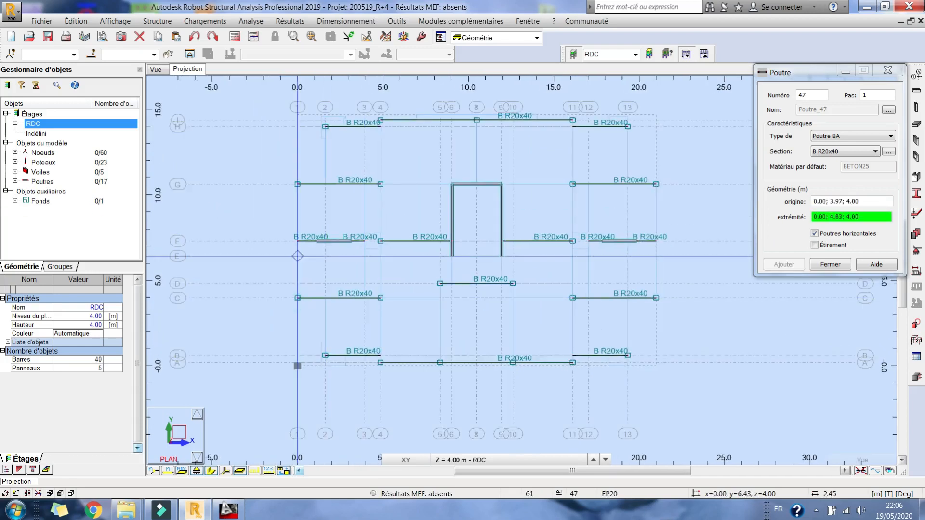
left_click(297, 241)
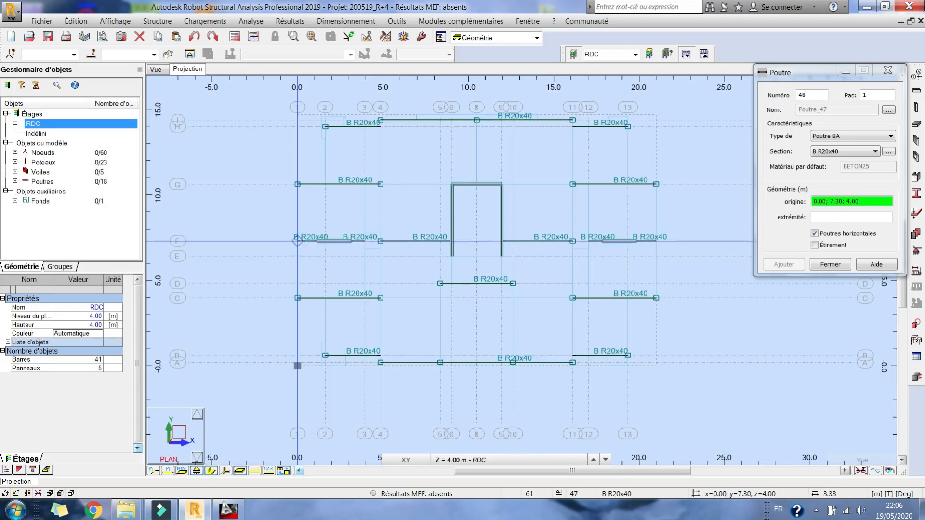
left_click(297, 241)
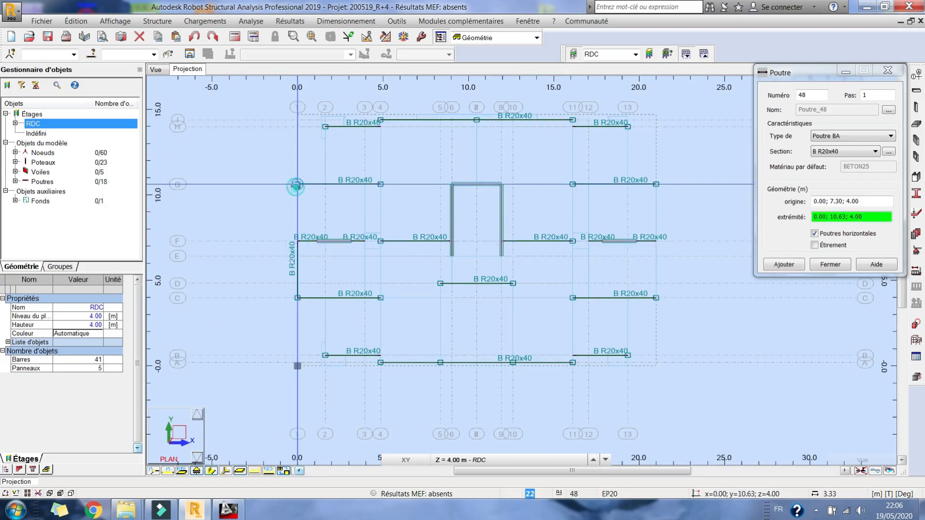
left_click(296, 185)
Draw two B R20x40 beams along axis 2, from (1.62; 10.63) to (1.62; 13.99) and from (1.62; 0.62) to (1.62; 3.97)
left_click(325, 184)
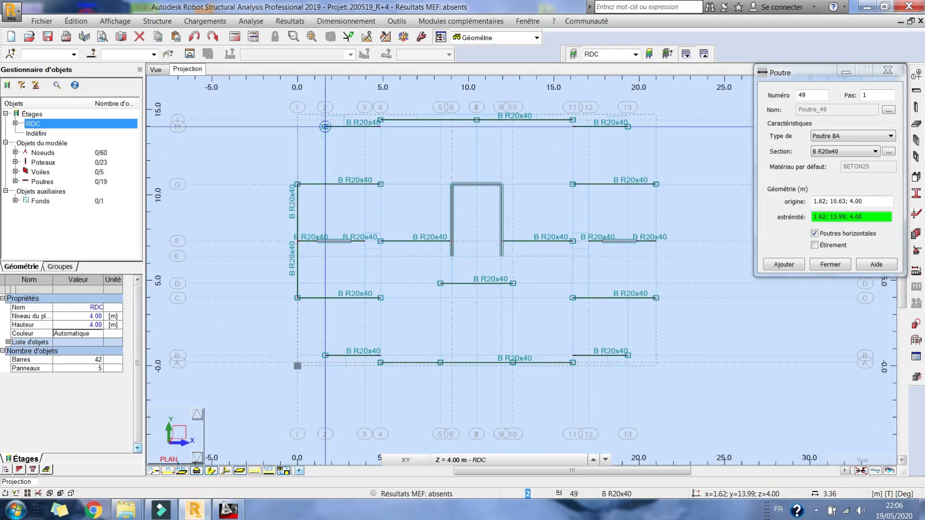
left_click(325, 126)
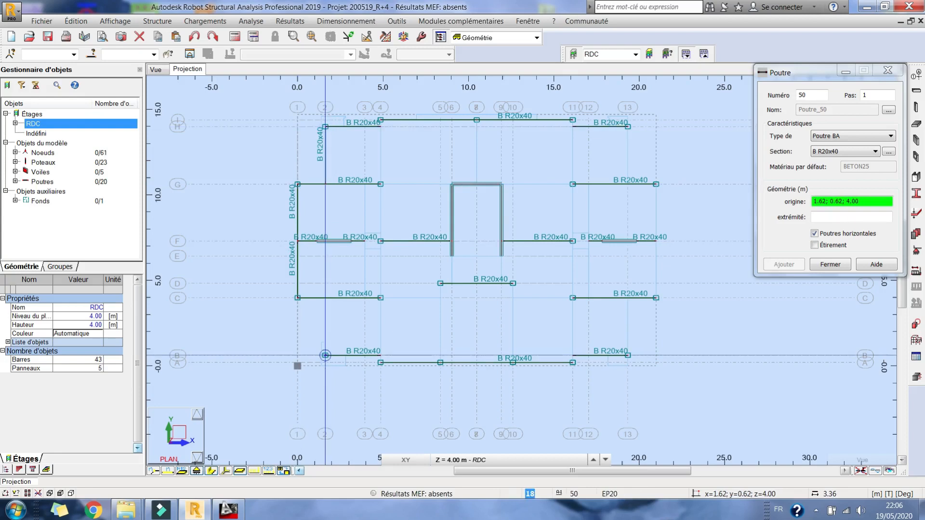
left_click(325, 355)
left_click(326, 297)
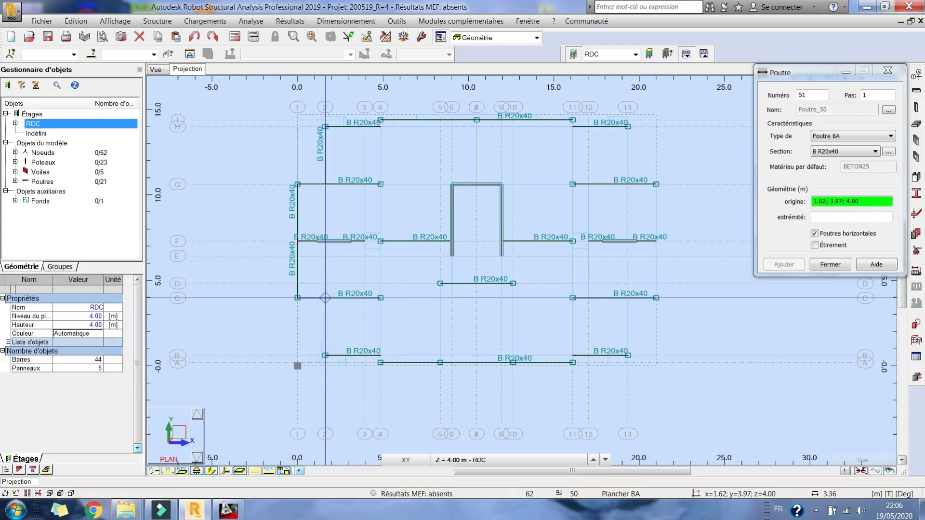
Draw a B R20x40 beam along axis 4 from y 0.20 to 14.39, and two along axis 3 from y 3.97 to 7.30 and 7.30 to 10.63
left_click(381, 362)
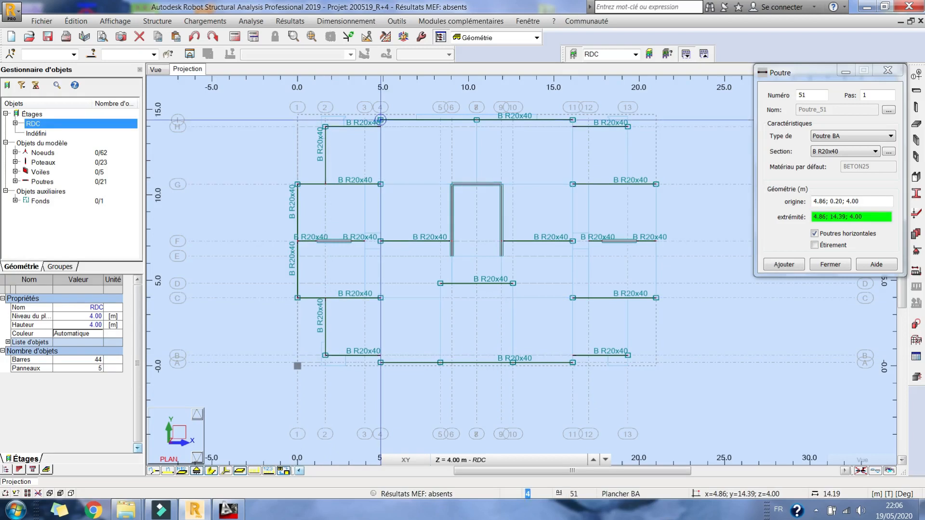
left_click(381, 120)
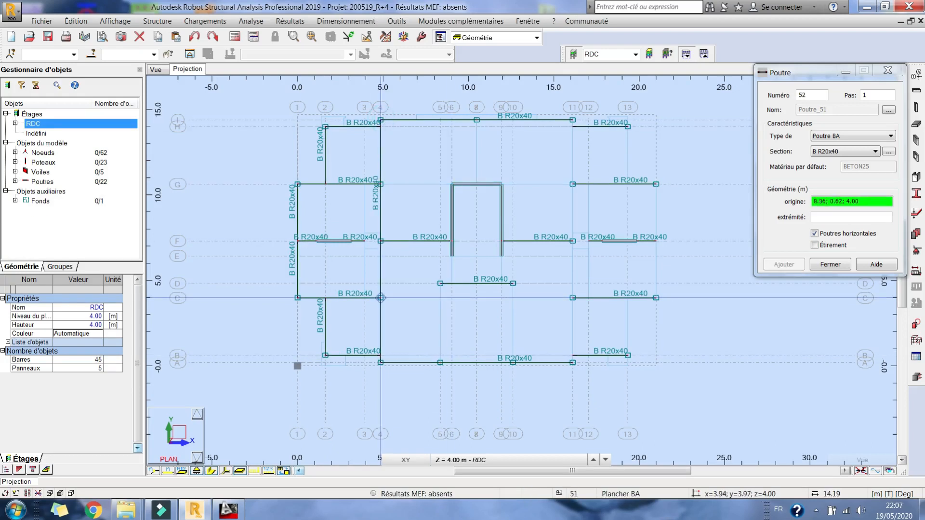
left_click(365, 297)
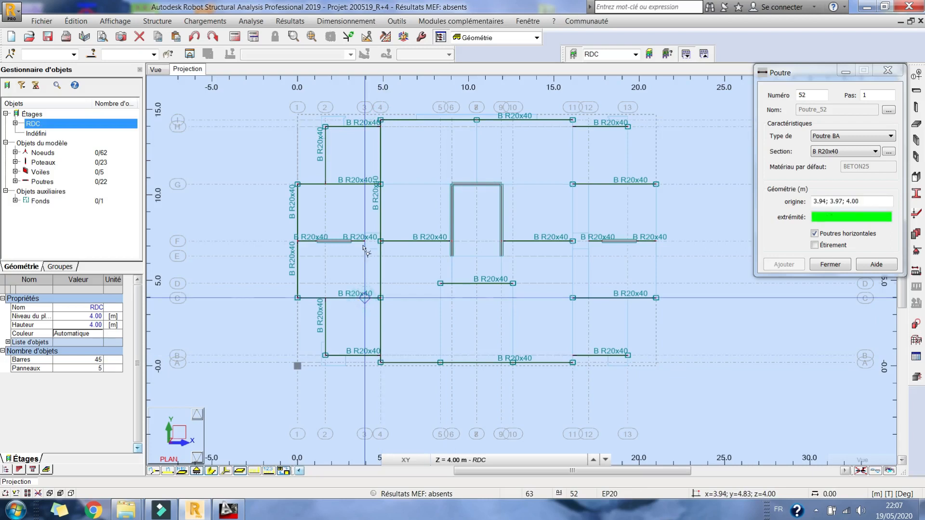
left_click(365, 241)
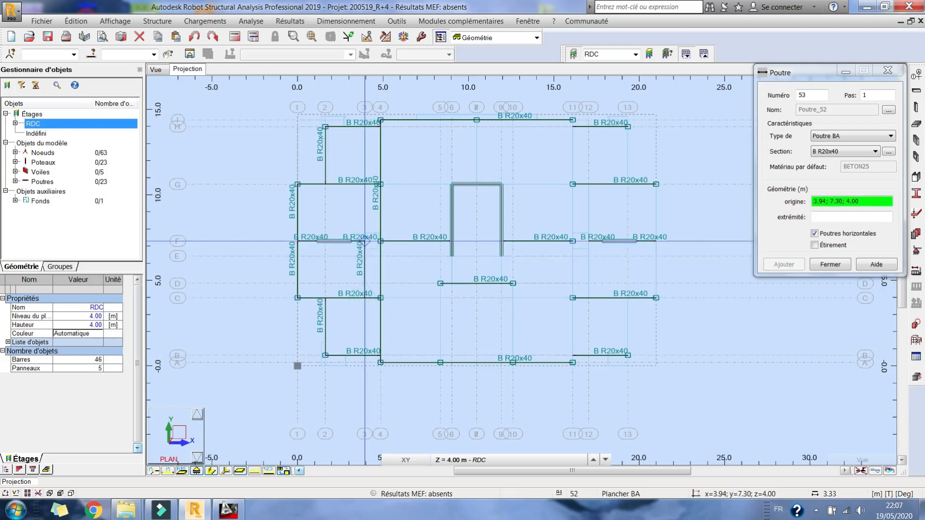
left_click(365, 241)
left_click(365, 184)
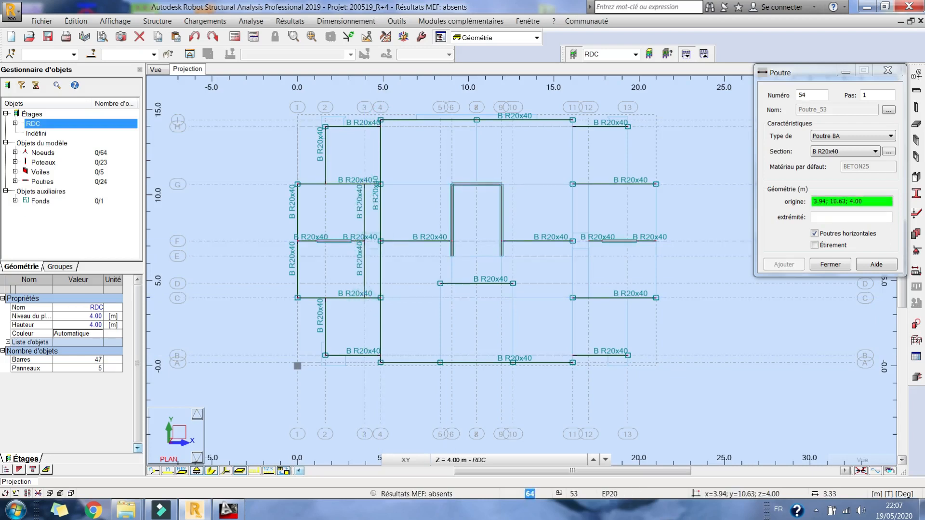
Draw a B R20x40 beam along axis 5 from (8.36; 0.20) to (8.36; 4.83)
middle_click_drag(357, 245, 333, 230)
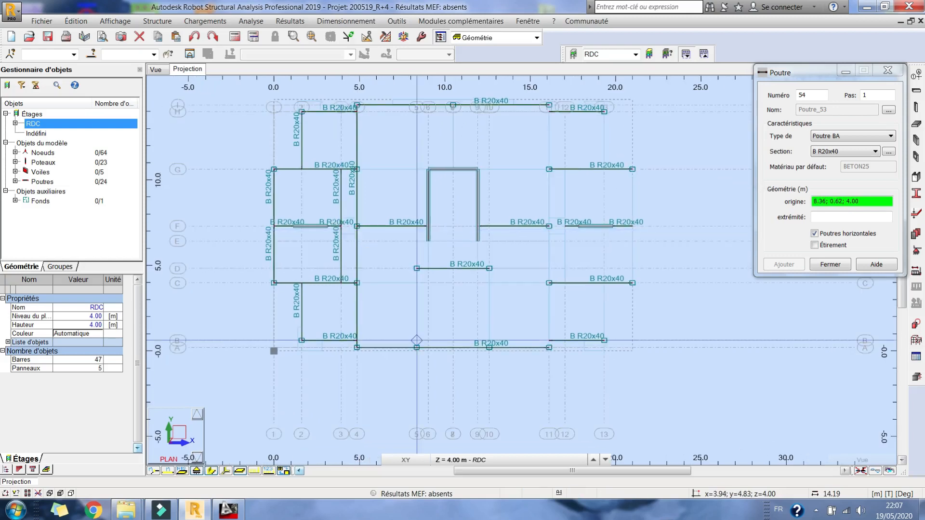
left_click(419, 347)
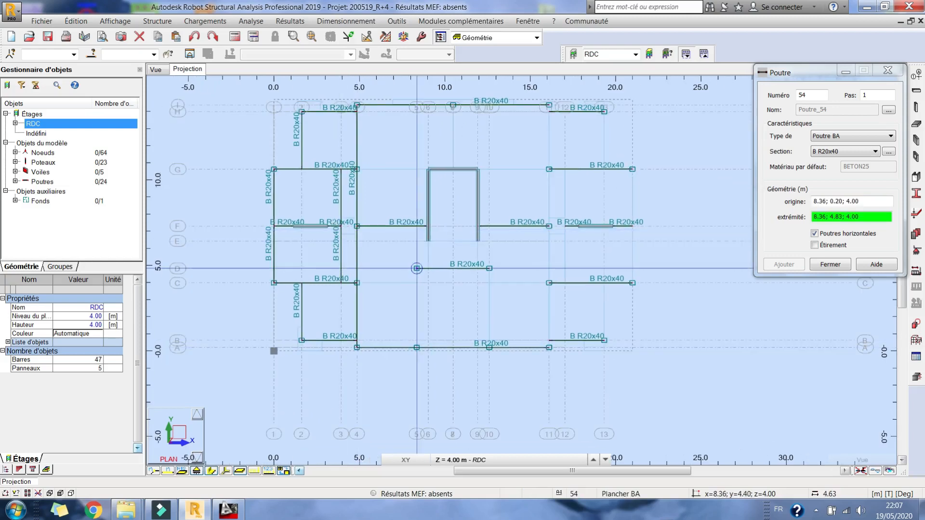
left_click(417, 268)
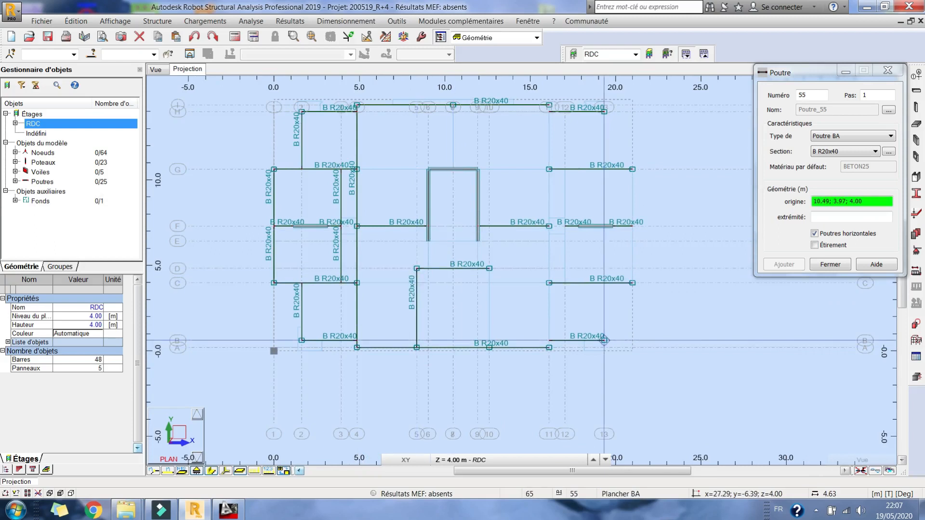
left_click(816, 509)
left_click(796, 453)
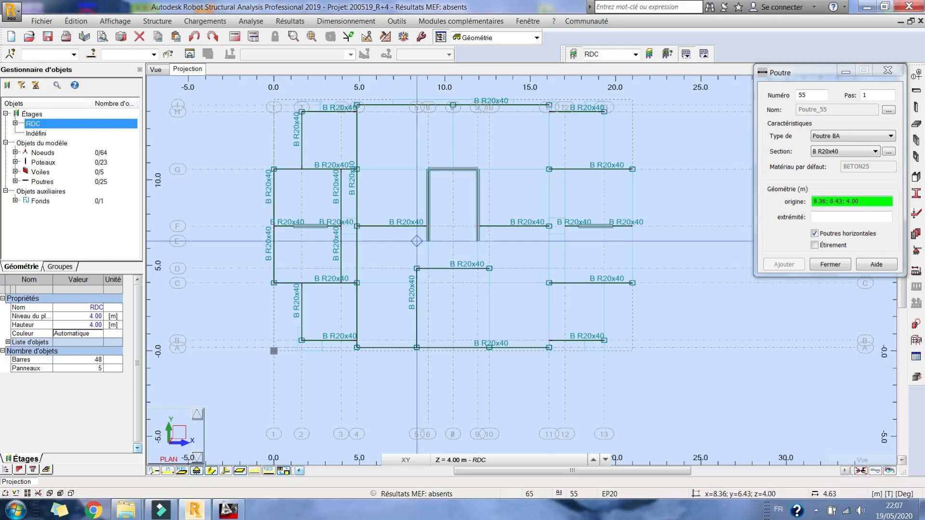
Check the AutoCAD formwork plan, and draw a B R20x40 beam on axis 6 from (9.04; 4.83) to the stairwell wall end at axis E
left_click(227, 514)
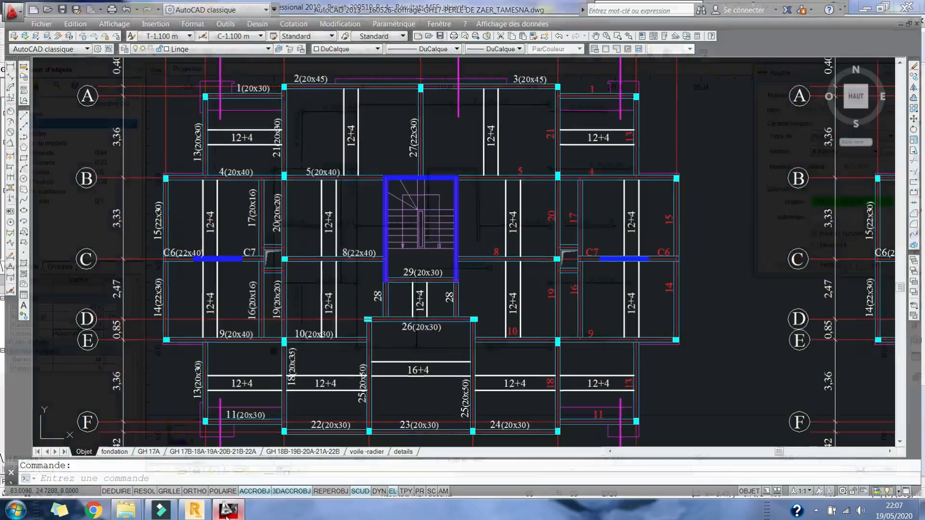
left_click(195, 509)
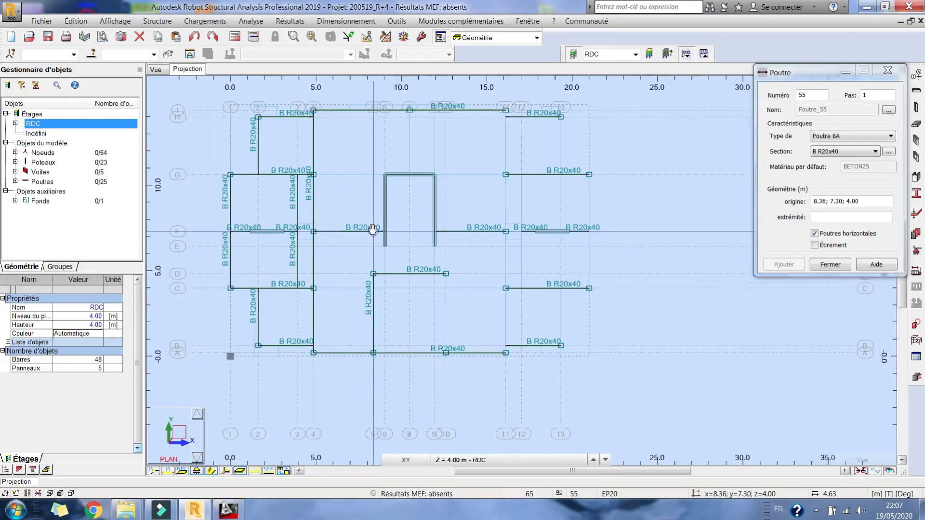
left_click(388, 284)
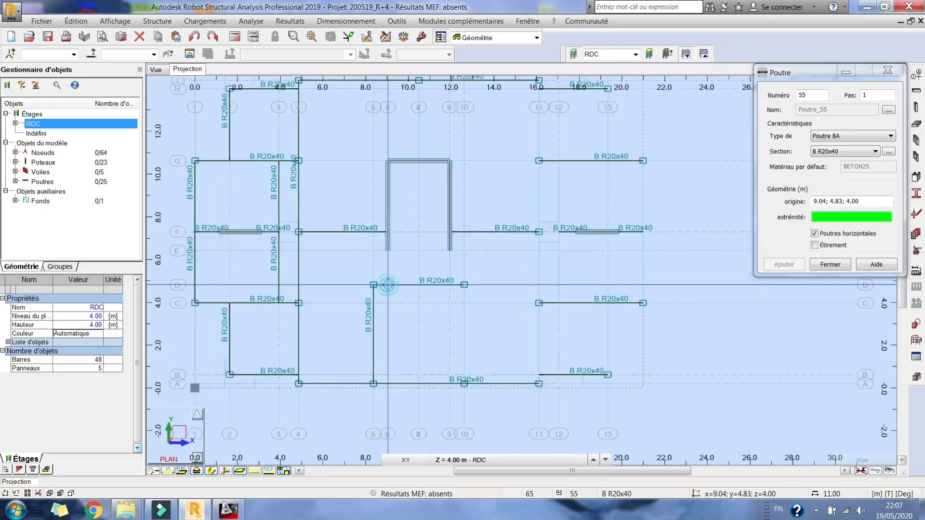
left_click(388, 251)
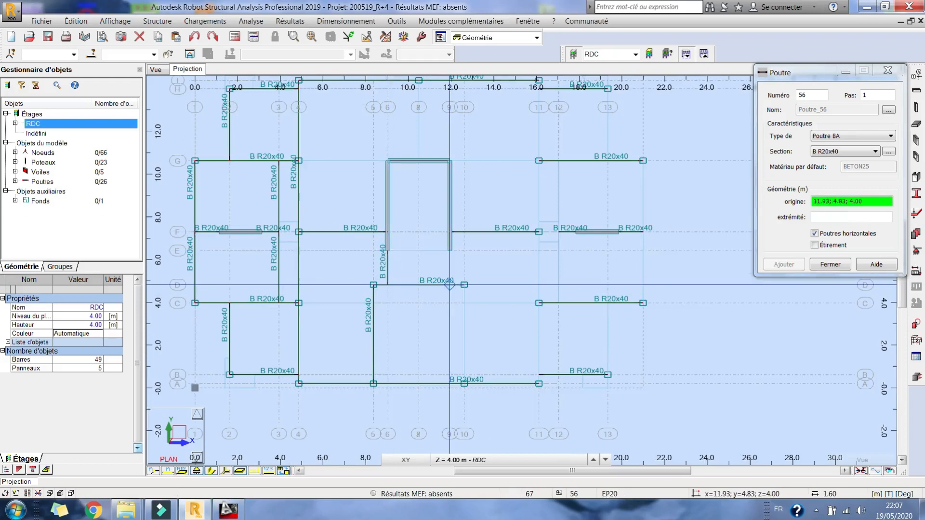
Draw two B R20x40 beams by the stairwell: from (11.93; 4.83) to (11.93; 6.43) and from (9.04; 6.43) to (11.93; 6.43)
left_click(450, 284)
left_click(448, 249)
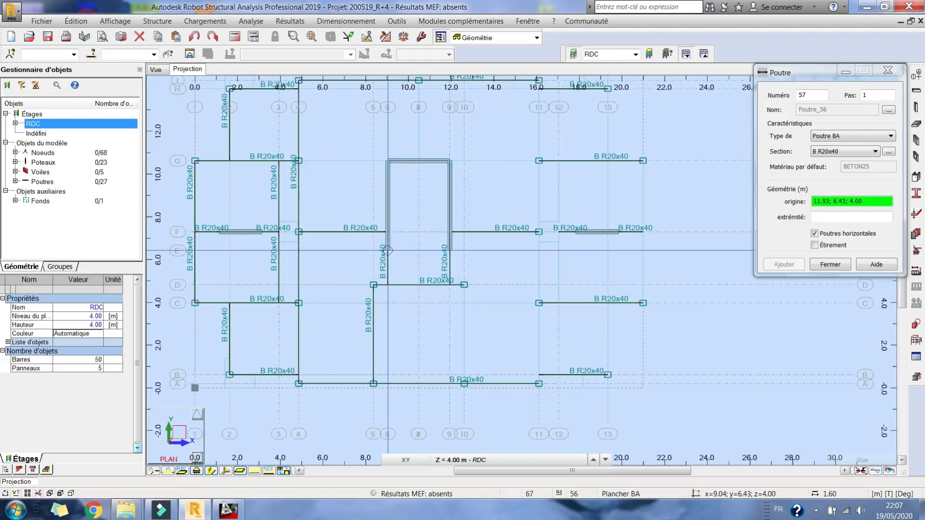
left_click(383, 249)
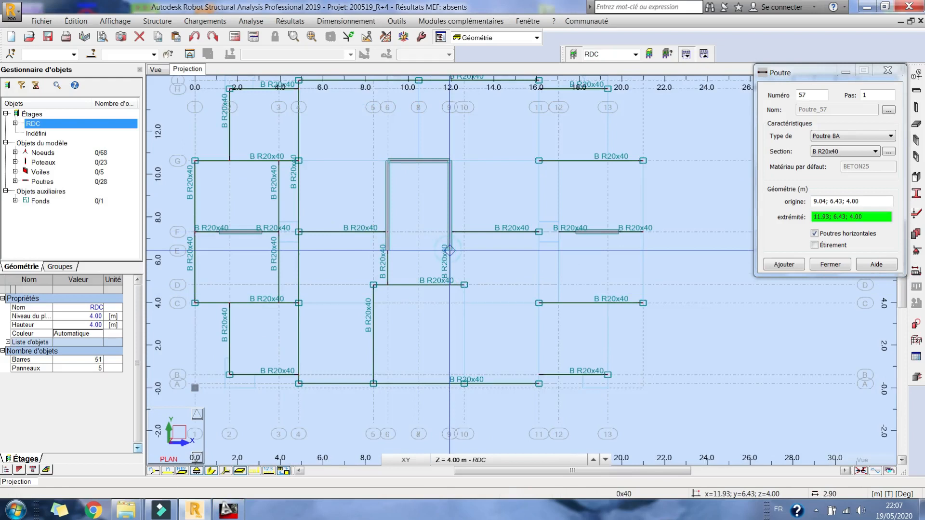
left_click(449, 251)
Draw B R20x40 beams from (10.49; 10.63) to (10.49; 14.39) and along axis 10 from (12.61; 0.20) to (12.61; 4.83)
left_click(411, 240)
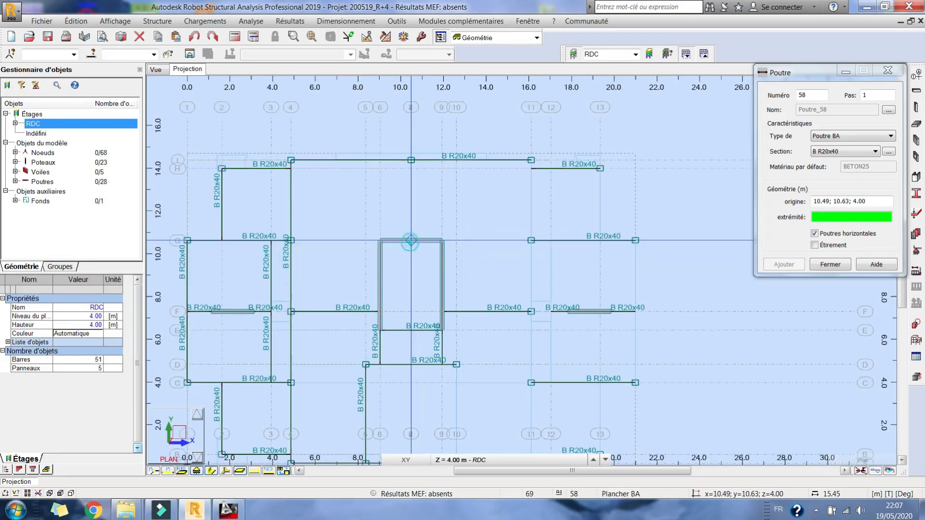
left_click(411, 160)
middle_click_drag(485, 240, 456, 160)
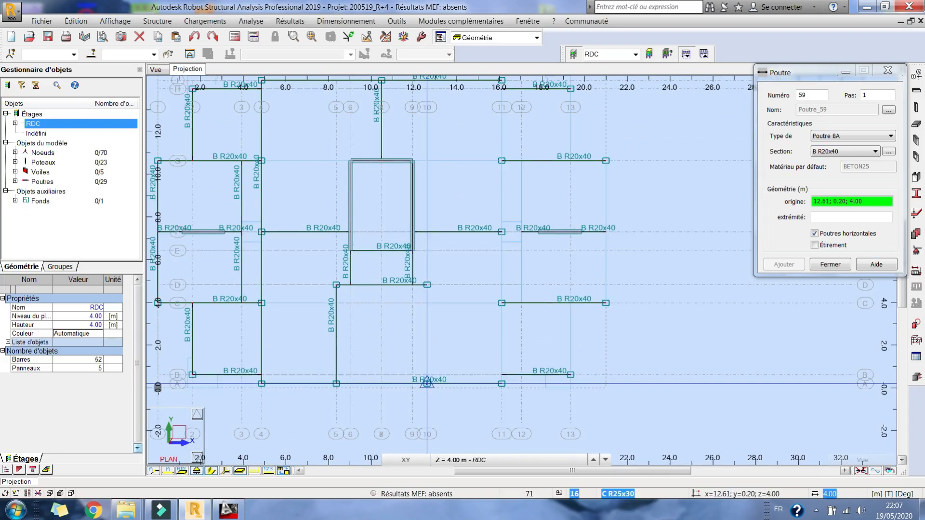
left_click(427, 383)
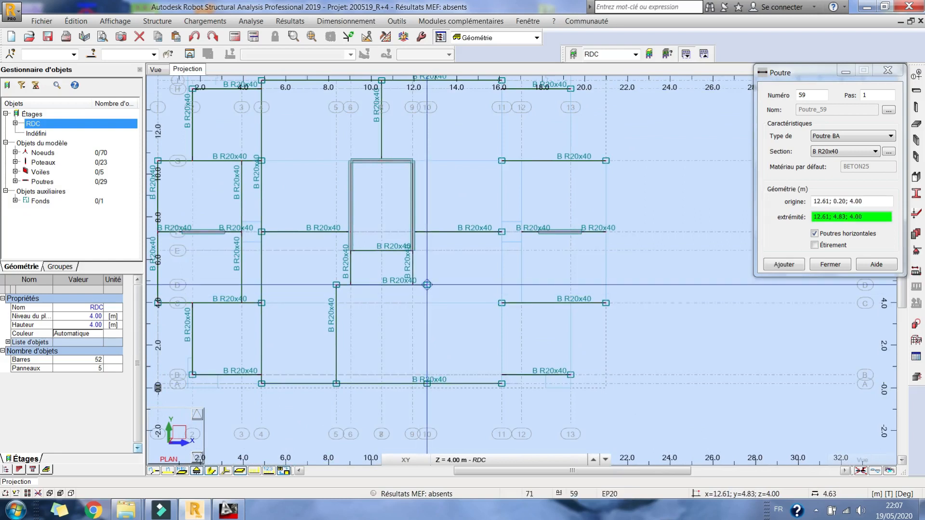
Check the AutoCAD formwork plan, and draw a B R20x40 beam along axis C from (4.86; 3.97) to (8.36; 3.97)
left_click(231, 511)
left_click(195, 510)
scroll(384, 233, "up", 2)
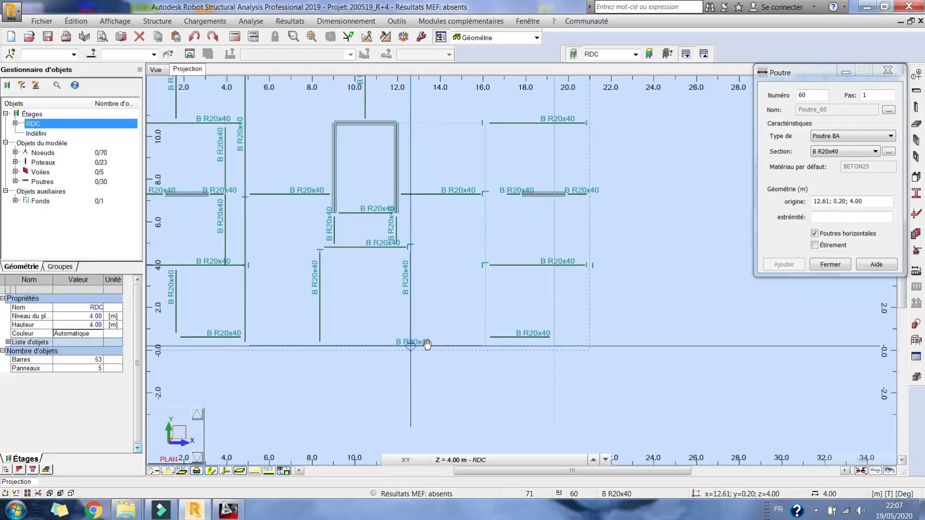
left_click(245, 264)
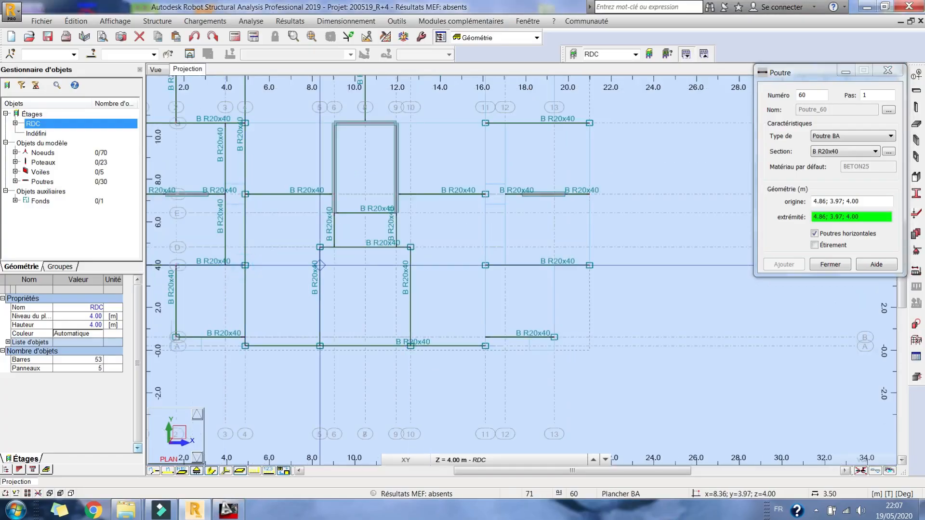
left_click(320, 265)
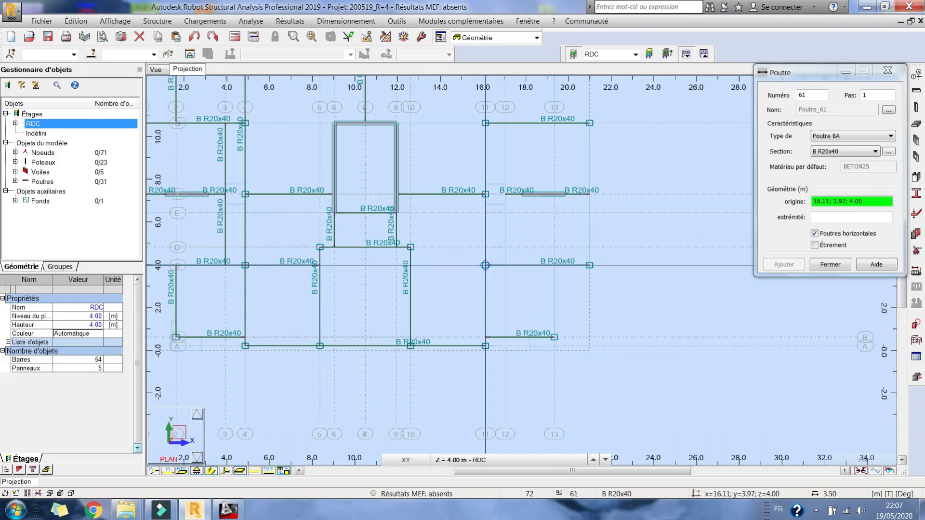
Draw a B R20x40 beam along axis 11 from (16.11; 0.20) to (16.11; 14.39)
left_click(486, 345)
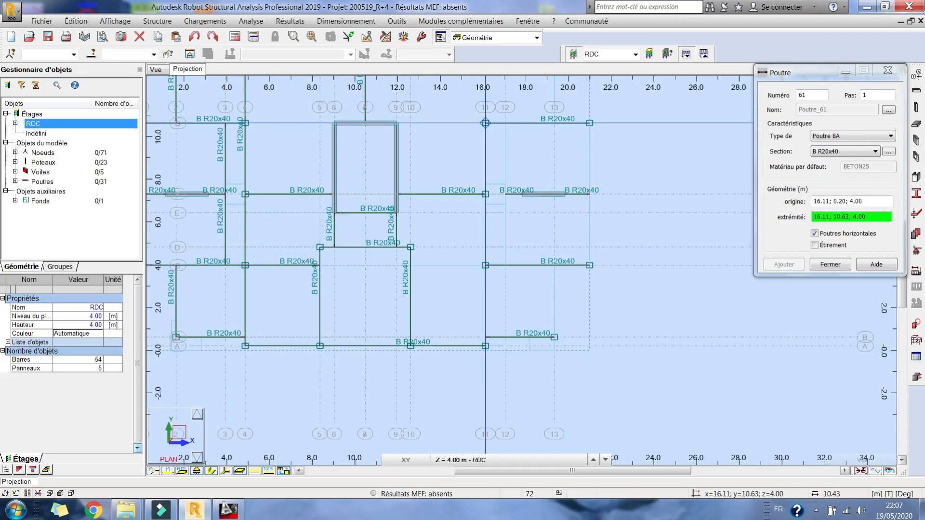
scroll(479, 248, "up", 3)
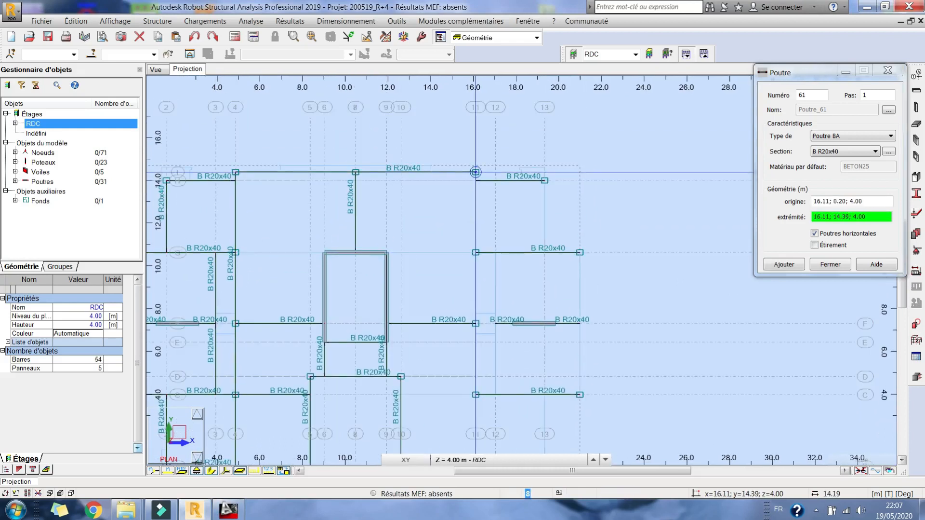
left_click(476, 180)
middle_click_drag(494, 246, 450, 138)
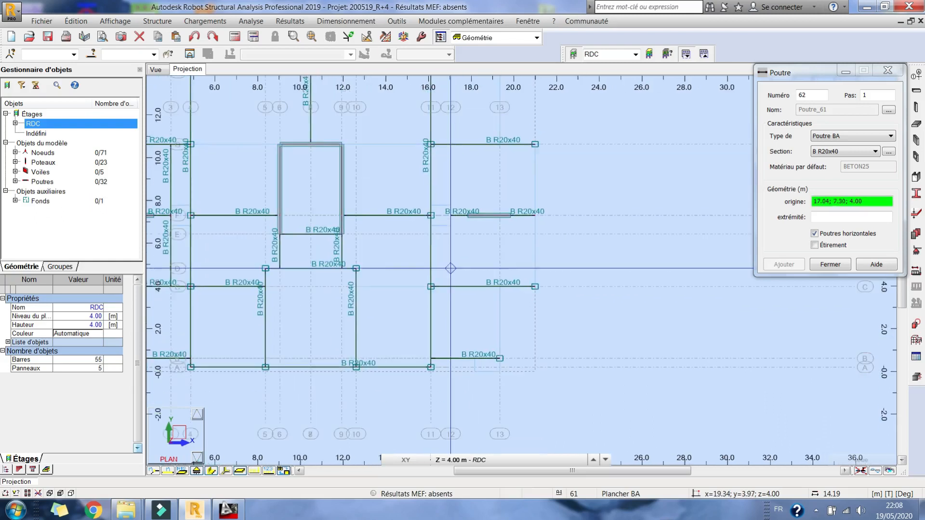
Draw B R20x40 beams on axis 13 between axes B and C, and at x = 20.99 from axis C to axis F
left_click(500, 358)
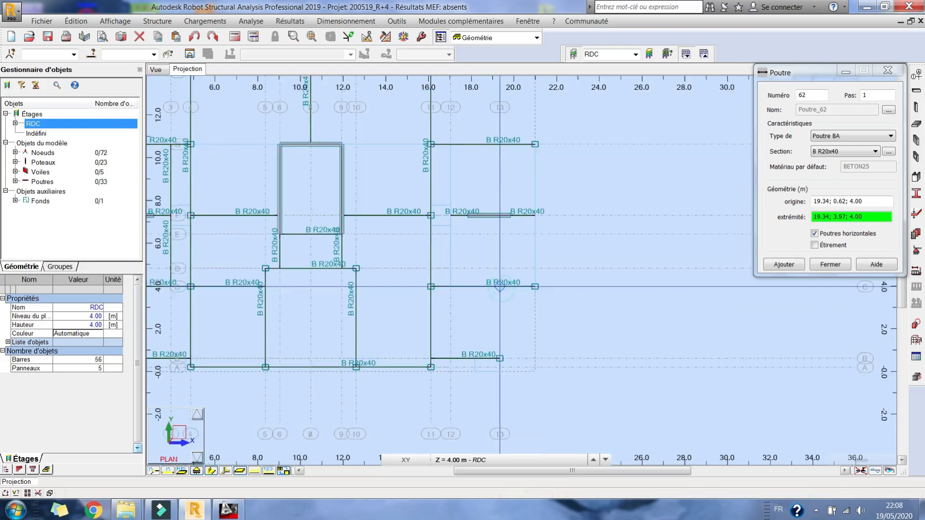
left_click(500, 287)
left_click(535, 286)
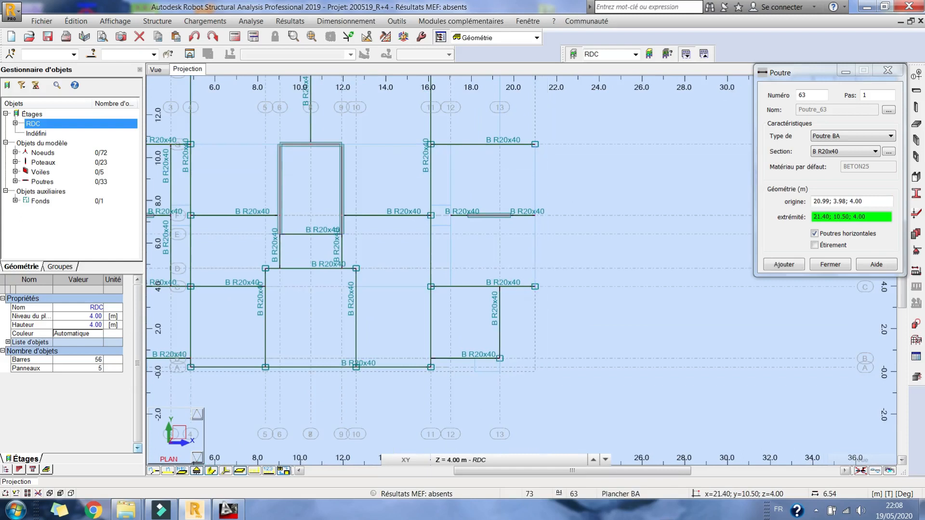
left_click(535, 216)
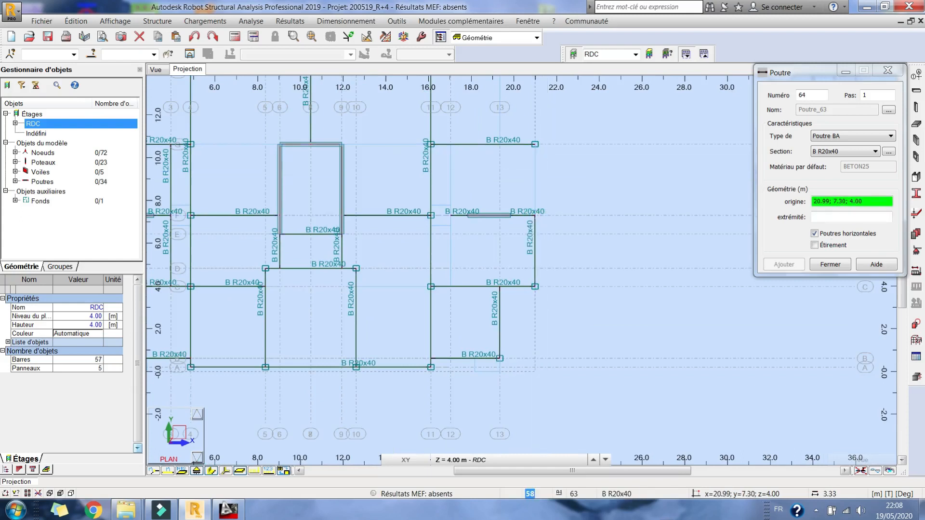
Chain another B R20x40 edge beam at x = 20.99 up to axis G, and draw one on axis 13 between axes G and H
left_click(815, 245)
left_click(535, 144)
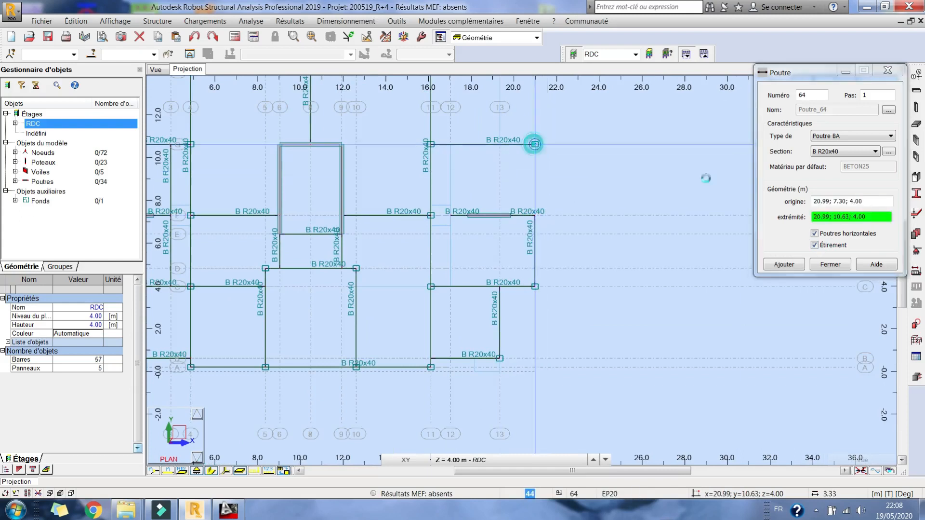
left_click(822, 244)
middle_click_drag(476, 245, 542, 337)
left_click(565, 237)
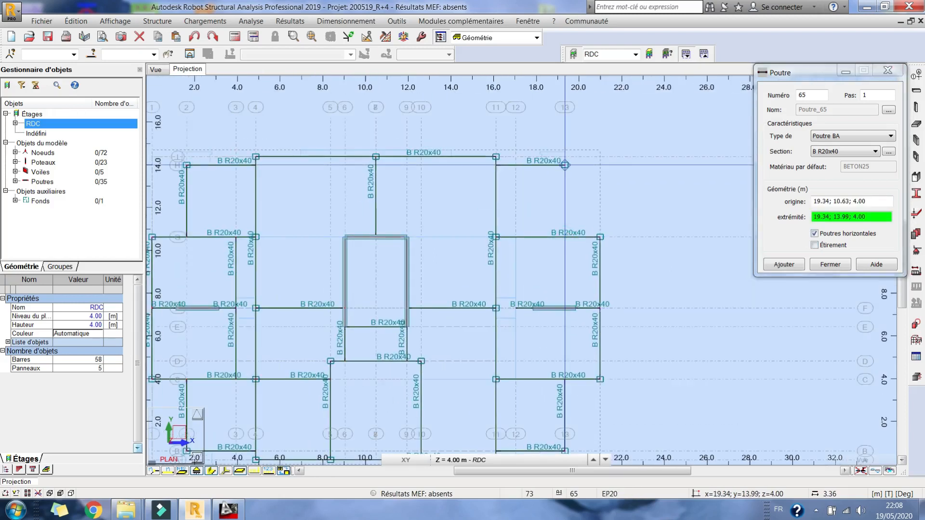
left_click(565, 164)
scroll(565, 165, "down", 1)
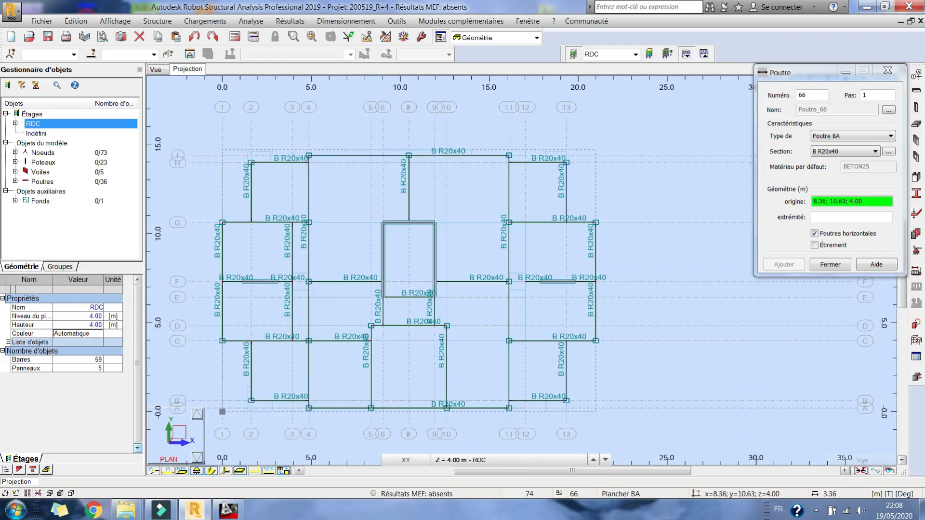
Check the AutoCAD formwork plan and draw B R20x40 beams on axis G between axes 4 and 6 and between axes 9 and 11
left_click(230, 510)
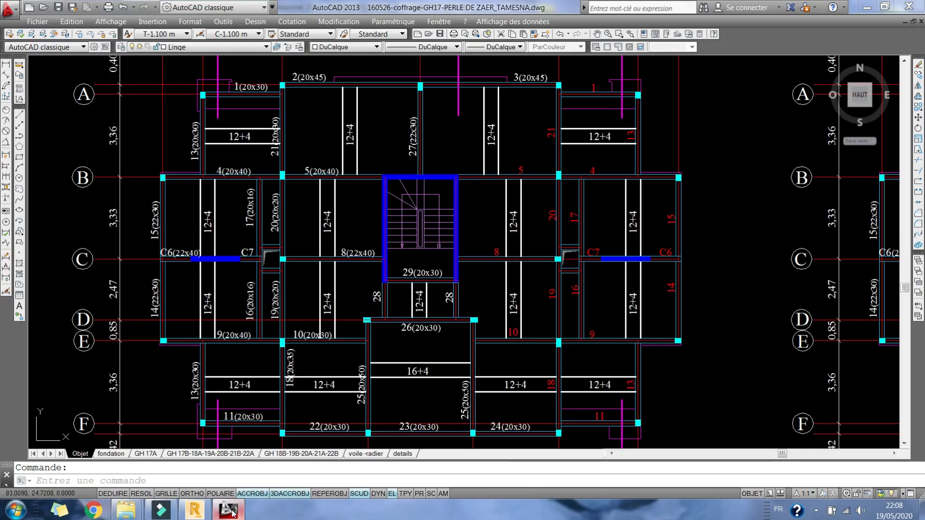
left_click(230, 510)
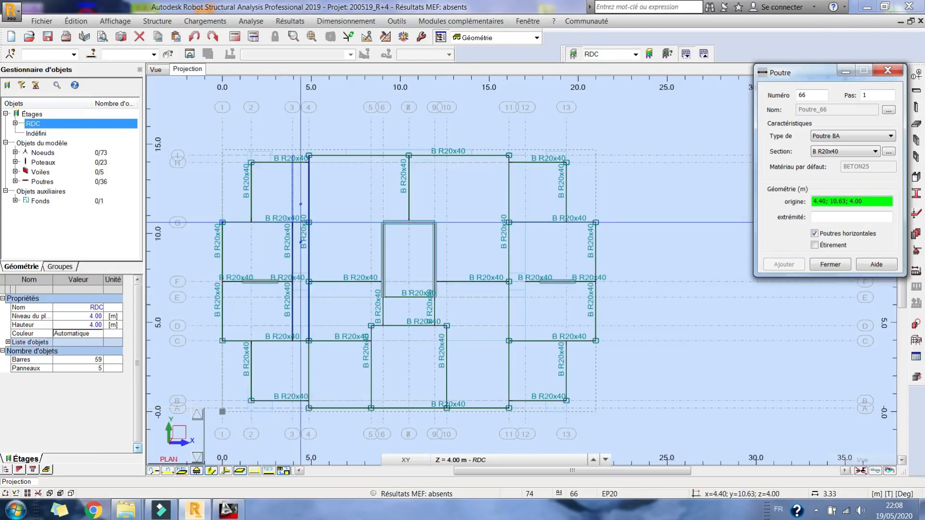
left_click(309, 222)
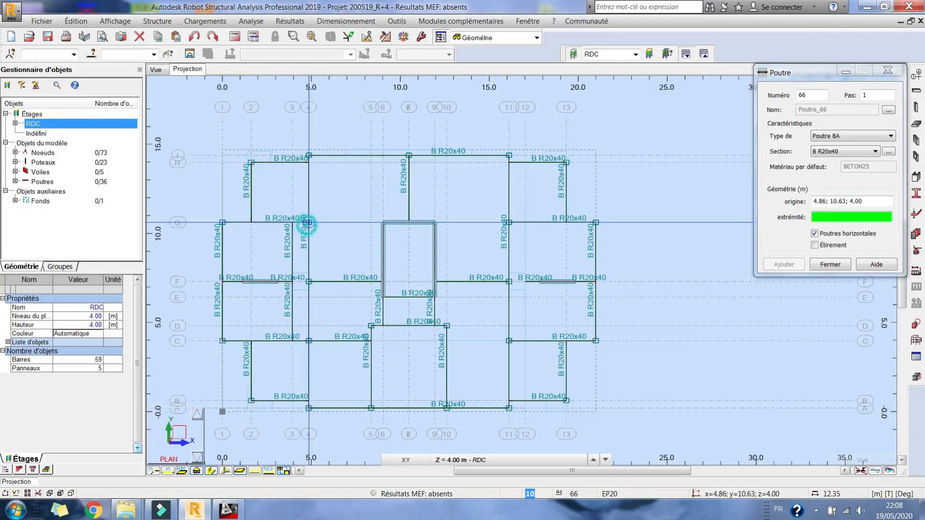
left_click(383, 222)
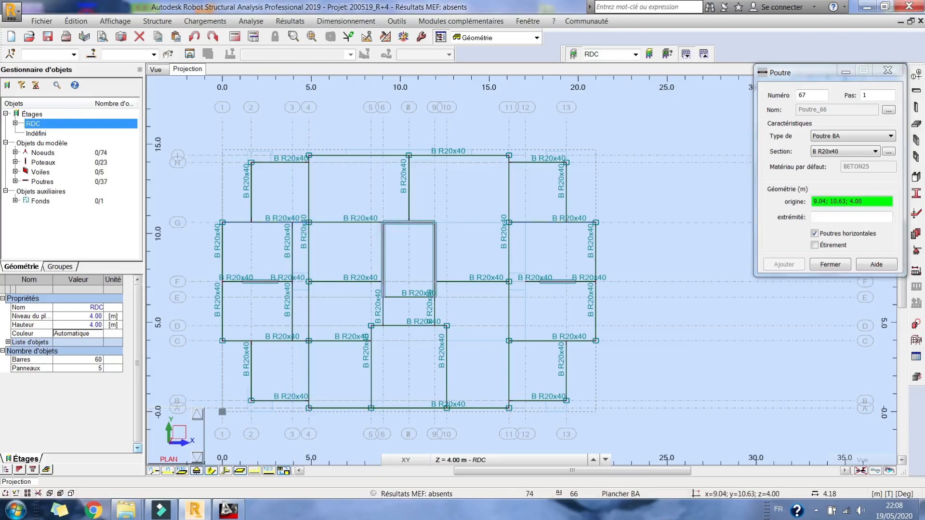
left_click(435, 223)
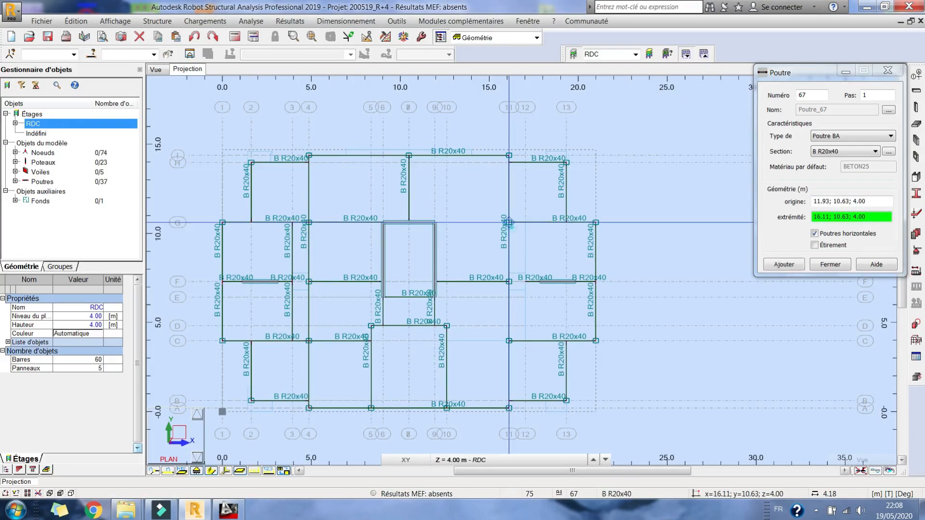
left_click(509, 222)
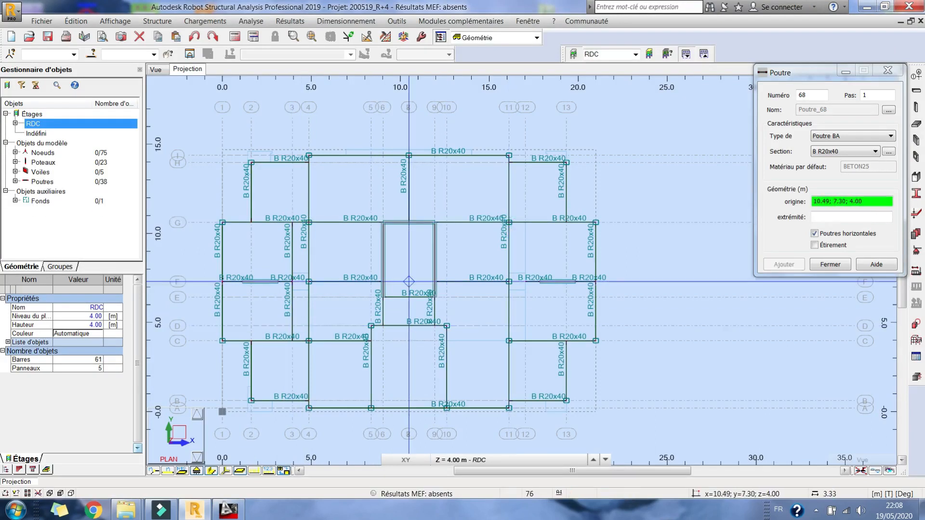
Draw B R20x40 beams on axis 12, from axis C to axis F and from axis F to axis G
middle_click_drag(435, 222, 437, 184)
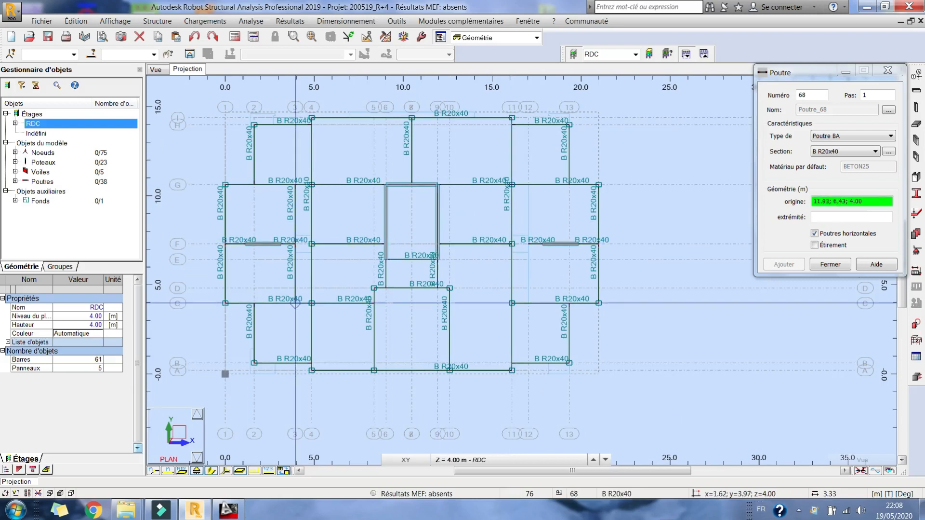
mouse_move(238, 514)
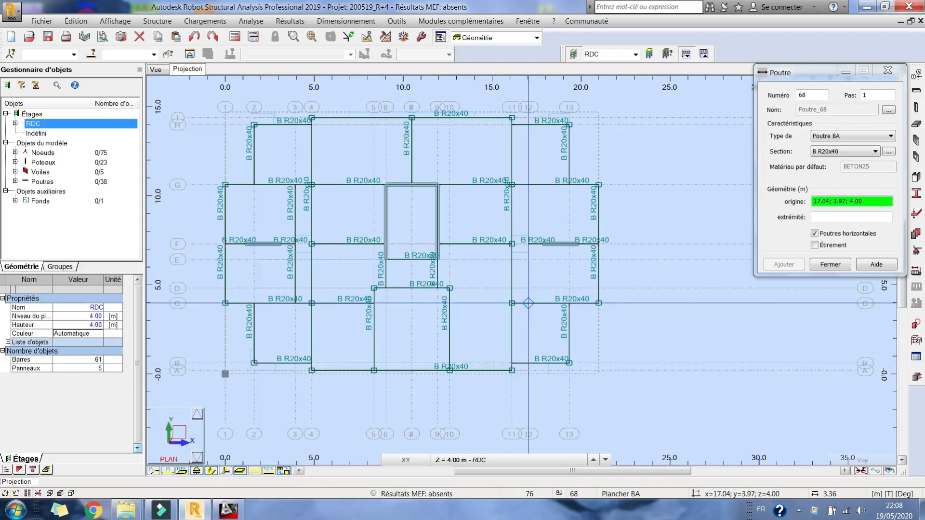
left_click(528, 303)
left_click(529, 242)
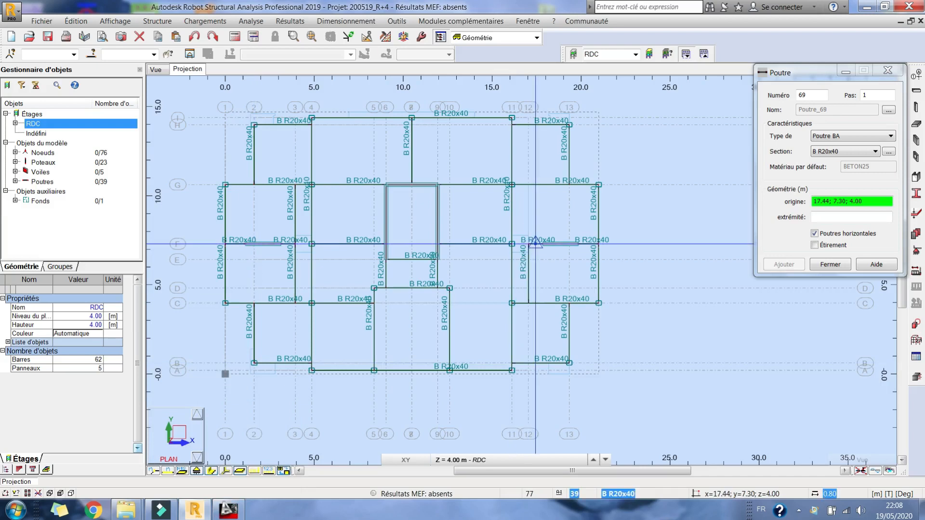
left_click(528, 244)
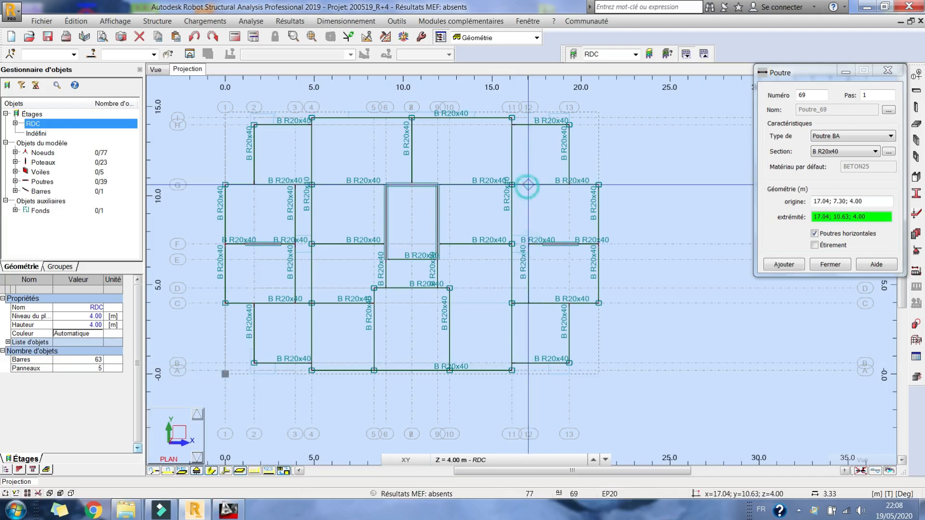
left_click(529, 185)
Draw two short B R20x40 beams between axes 3 and 4, one just below and one just above axis F
scroll(260, 275, "up", 2)
scroll(302, 273, "up", 2)
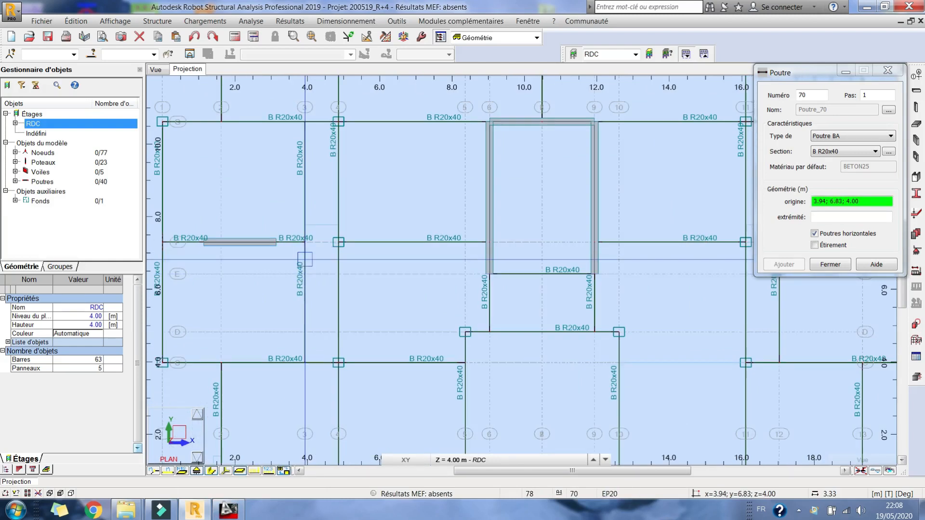
left_click(305, 259)
left_click(338, 259)
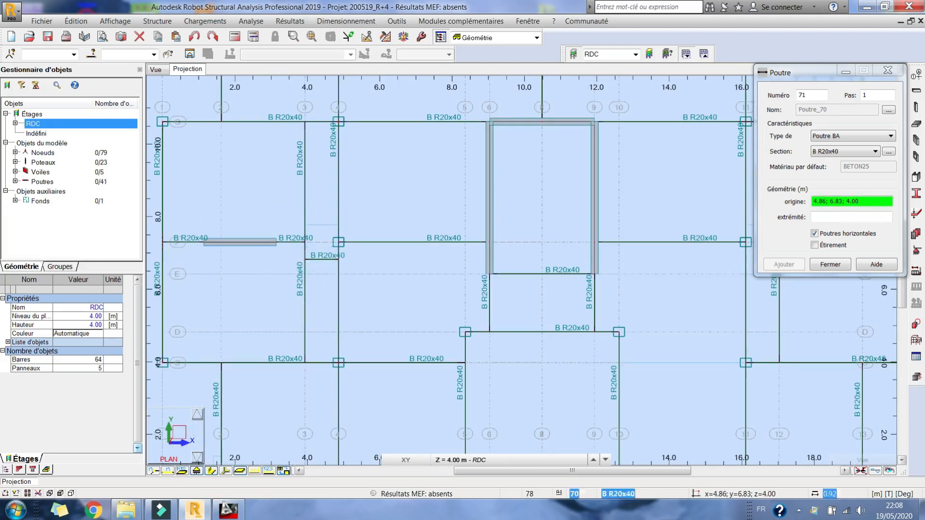
left_click(305, 224)
left_click(334, 225)
middle_click_drag(613, 240, 349, 229)
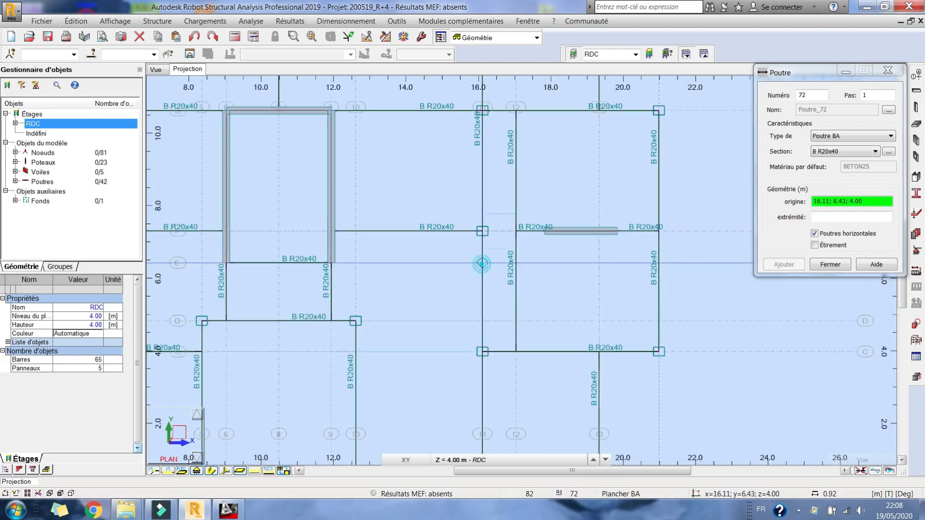
left_click(482, 264)
left_click(517, 264)
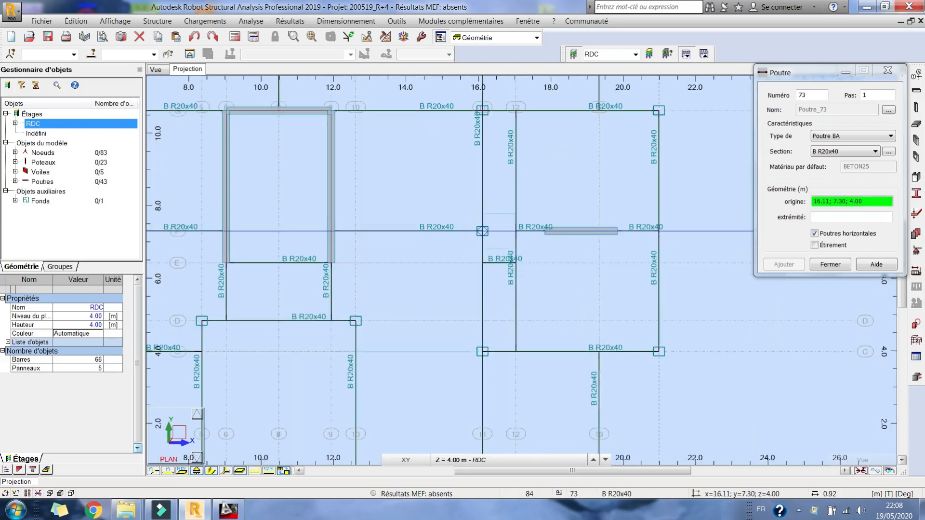
left_click(195, 38)
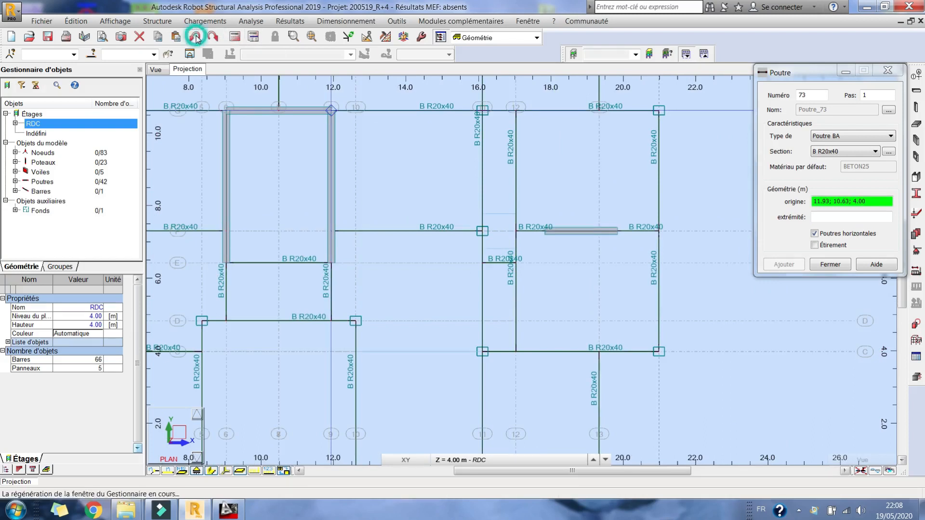
left_click(196, 37)
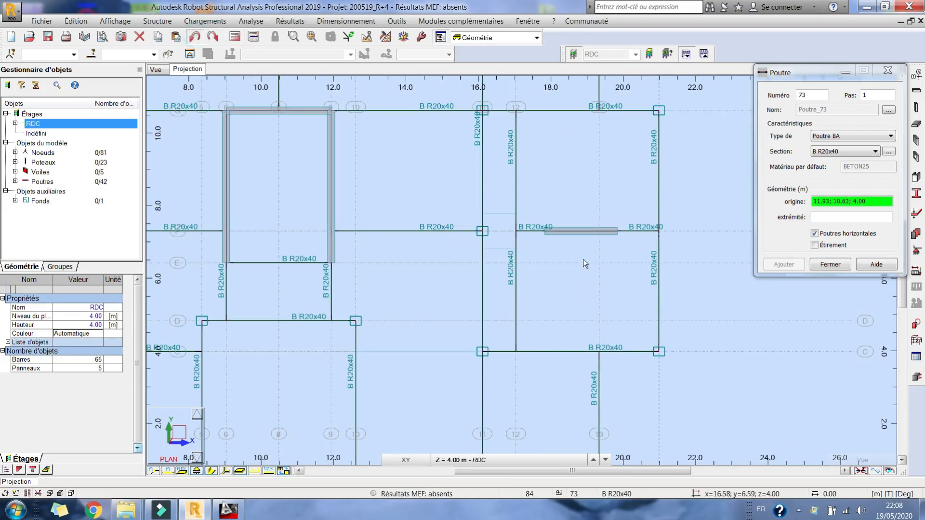
Draw two short B R20x40 beams between axes 11 and 12 at y = 6.83 and y = 7.78
left_click(826, 201)
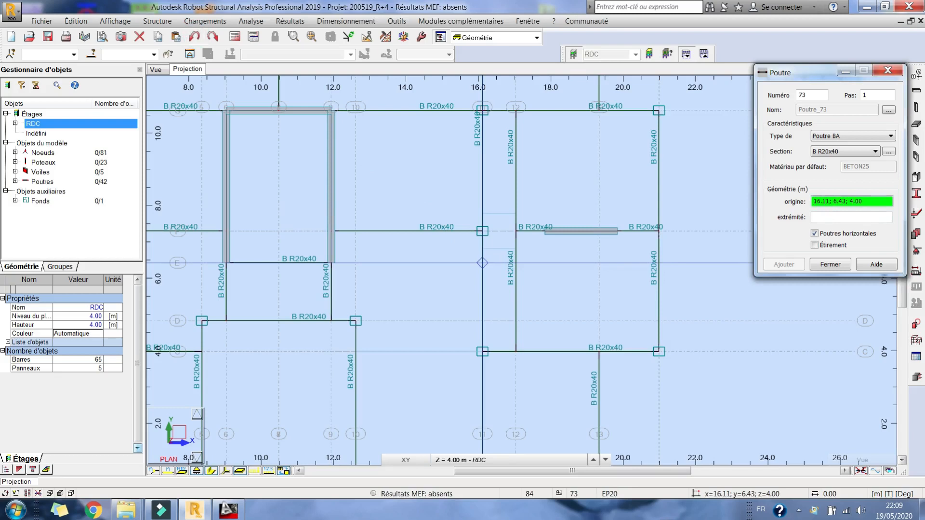
left_click(483, 248)
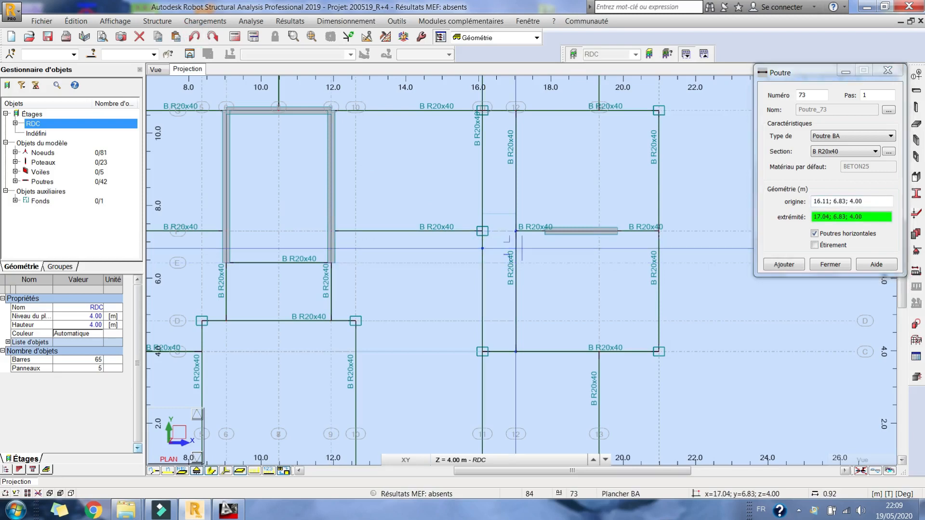
left_click(516, 248)
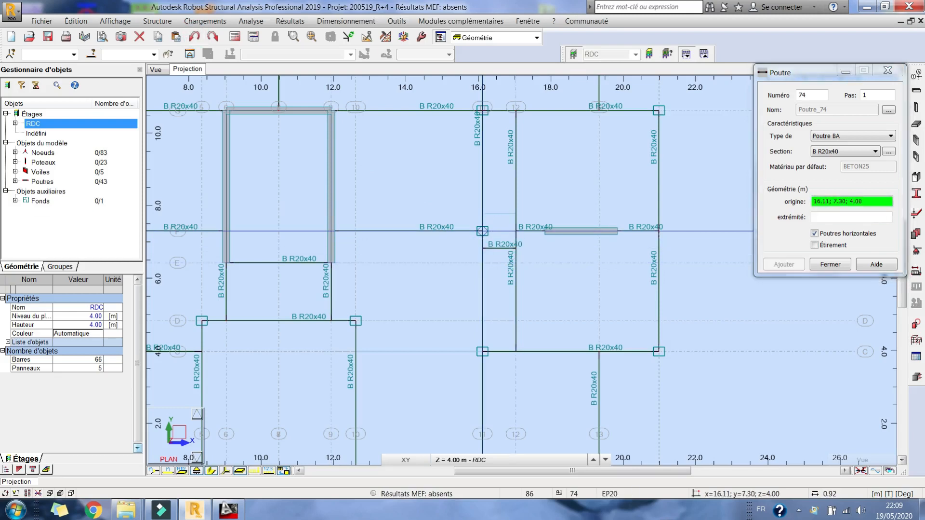
left_click(482, 213)
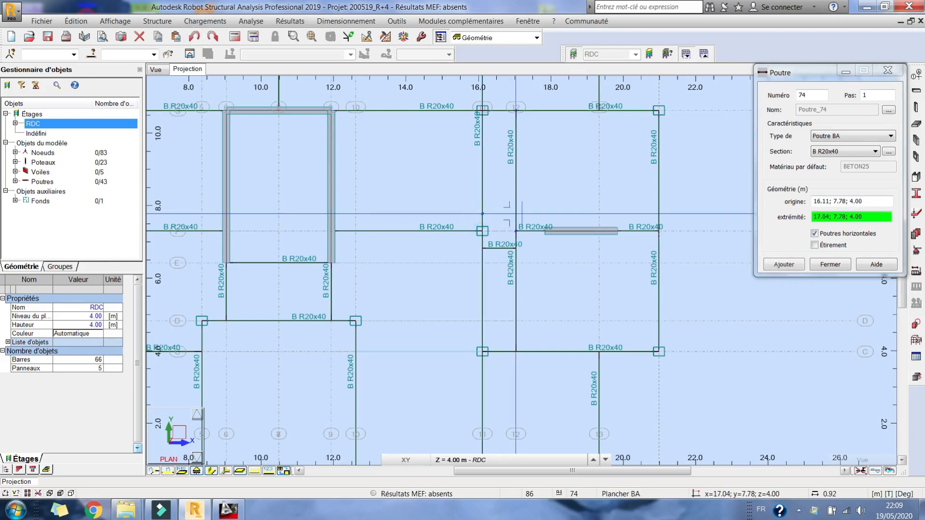
left_click(516, 213)
Compare the complete beam layout with the AutoCAD formwork plan and close the beam definition
scroll(599, 230, "down", 4)
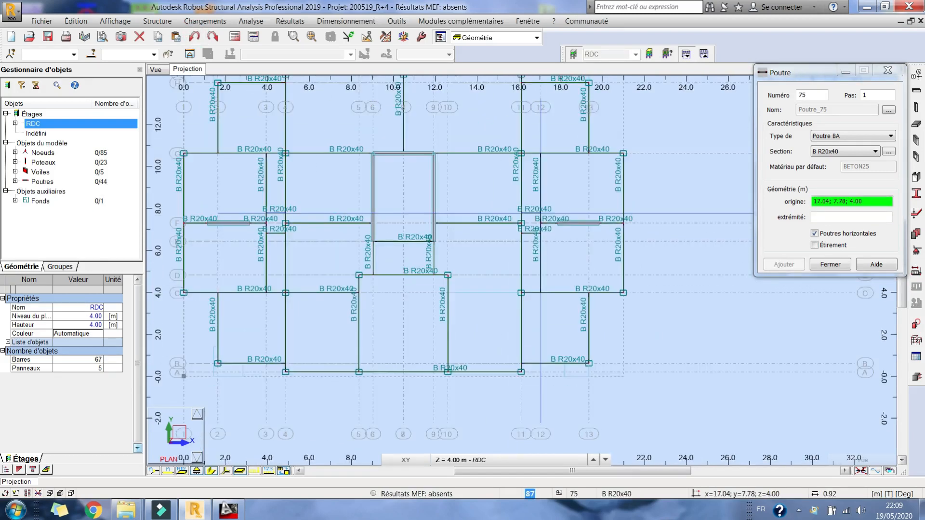
middle_click_drag(587, 181, 586, 201)
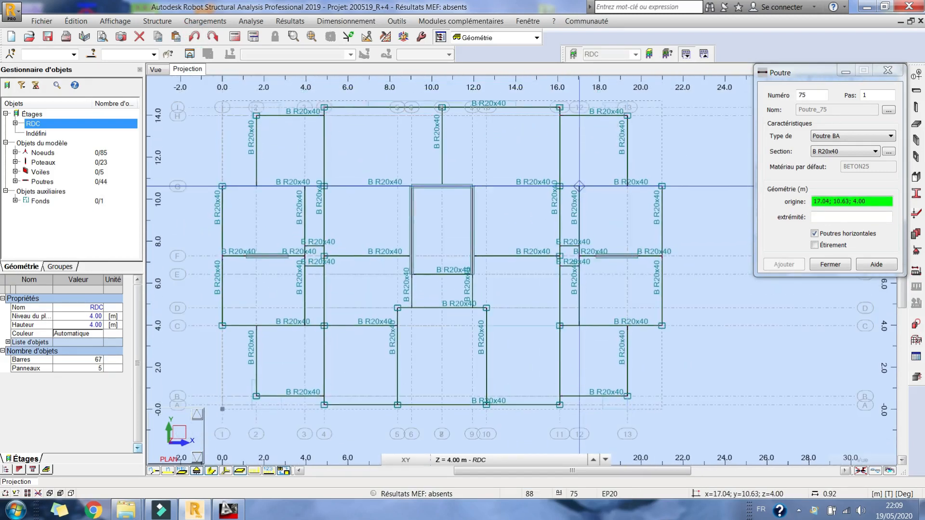
left_click(233, 512)
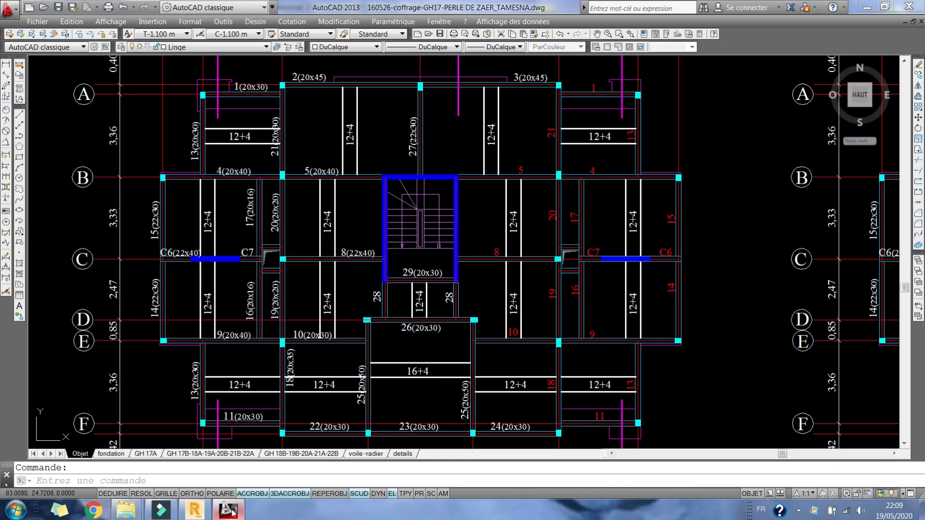
left_click(233, 512)
left_click(826, 324)
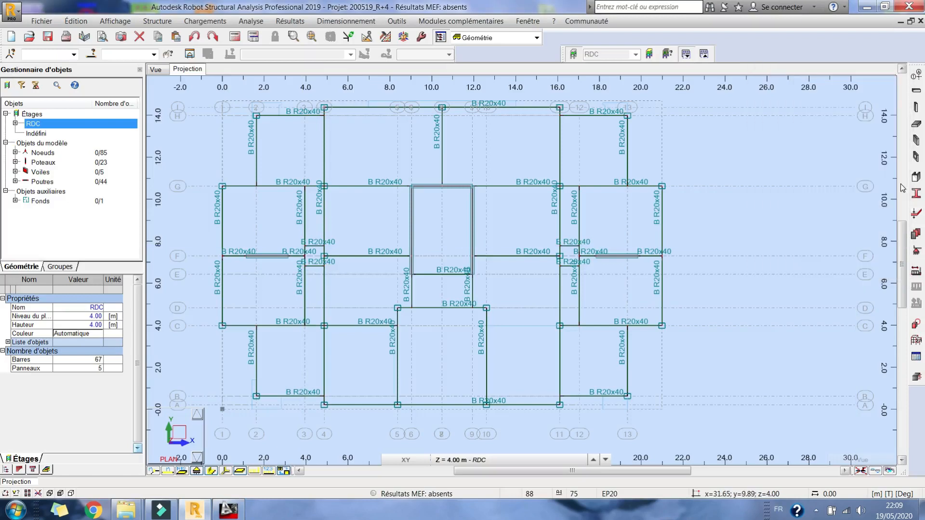
Open the finite element thickness definitions and check the slab types on the formwork plan in AutoCAD
left_click(917, 213)
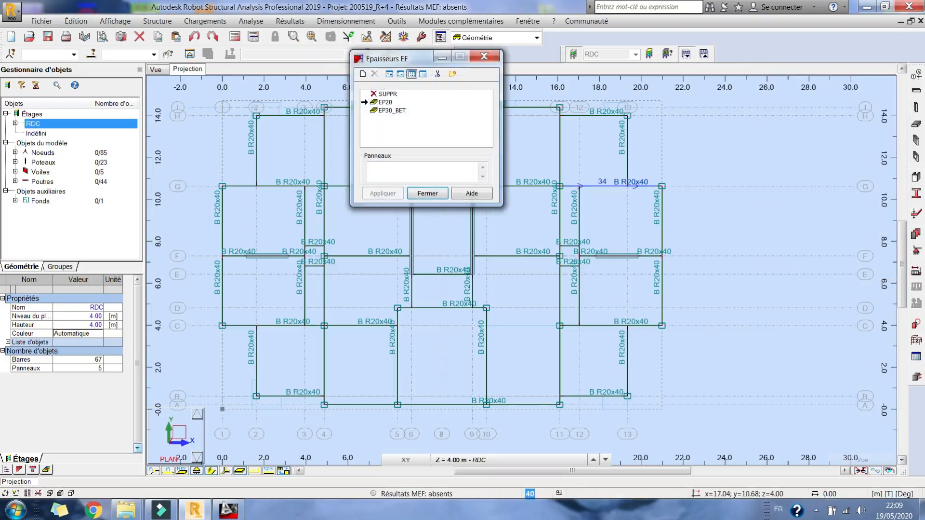
left_click(392, 110)
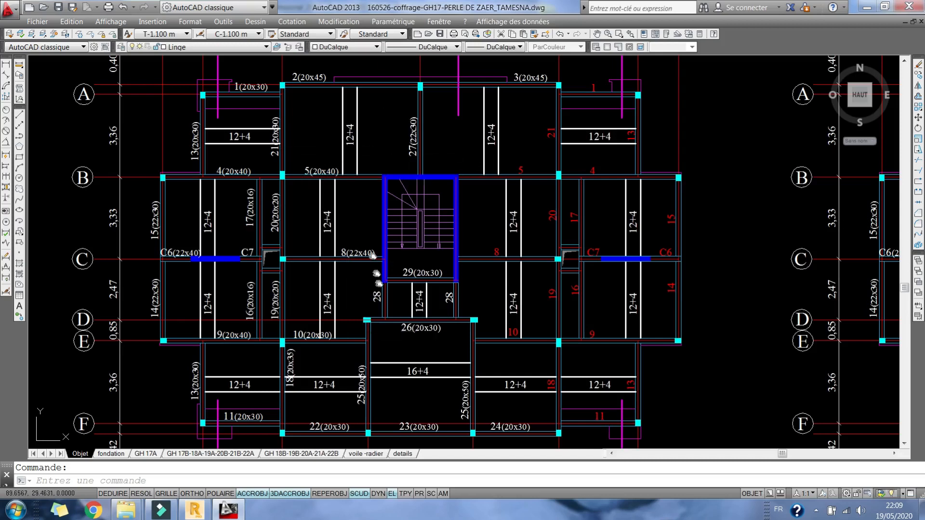
scroll(376, 275, "up", 2)
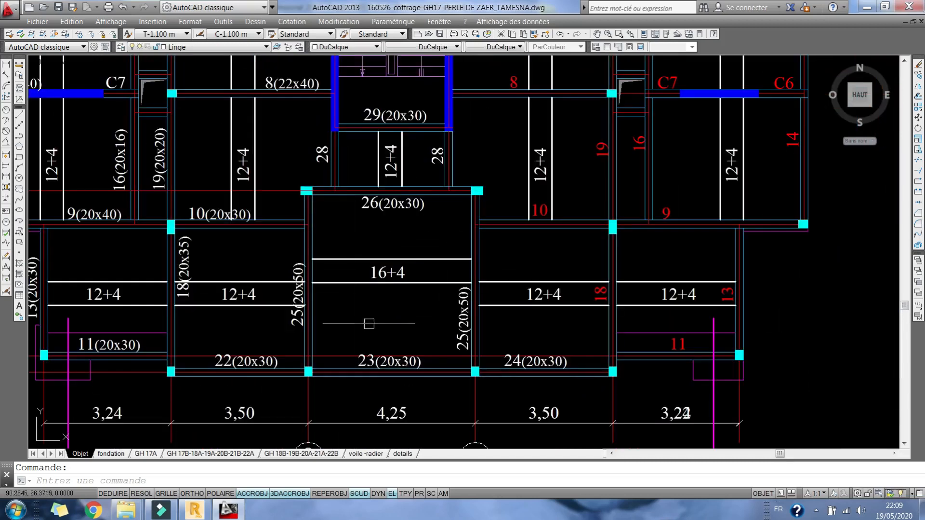
left_click(228, 510)
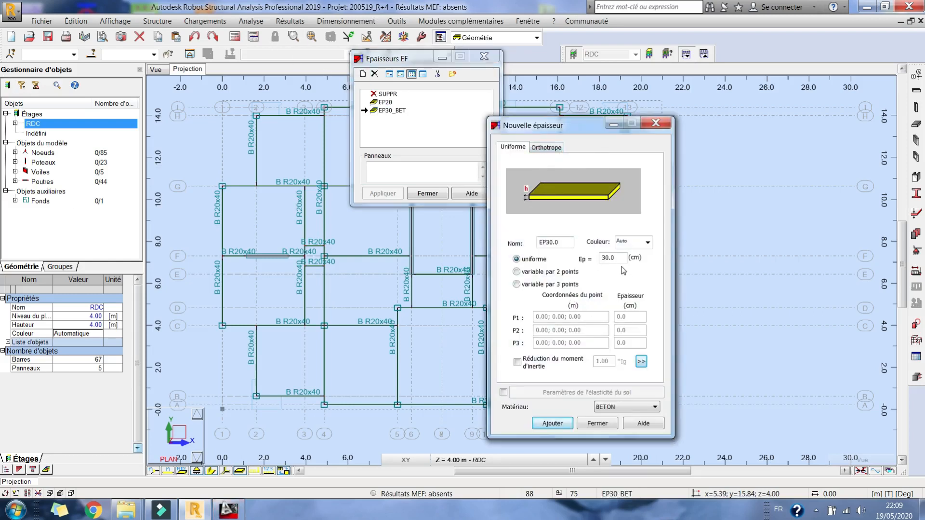
Define a uniform panel thickness named 12+4 with a thickness of 10 cm and material BETON25
double_click(554, 242)
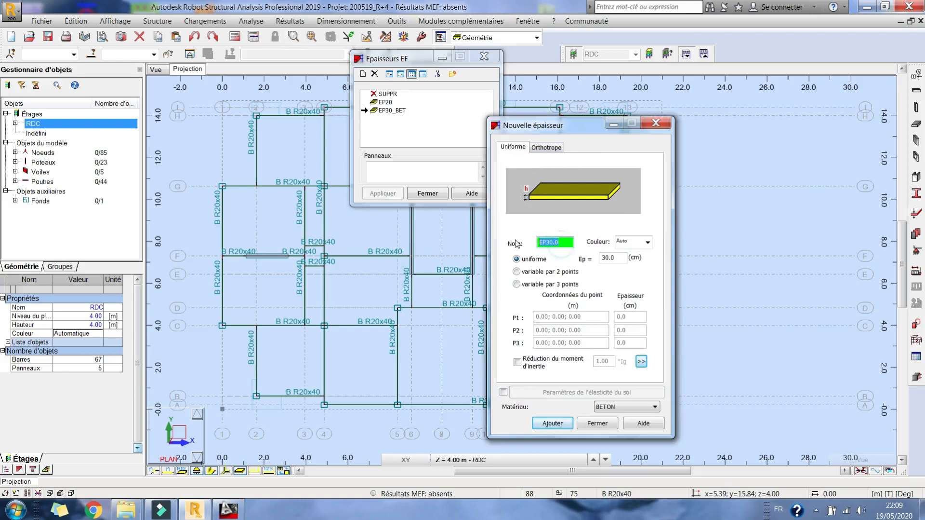
type("12+4")
left_click(624, 258)
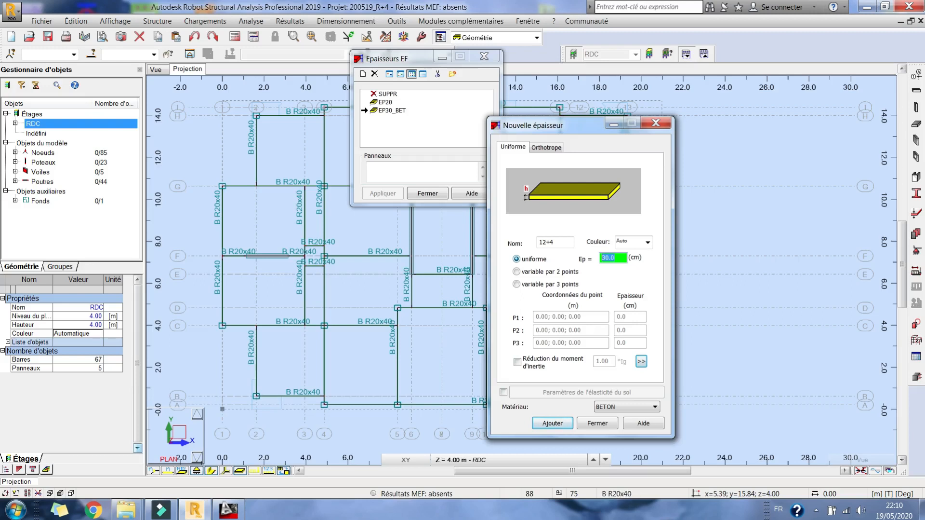
key("BackSpace")
type("10")
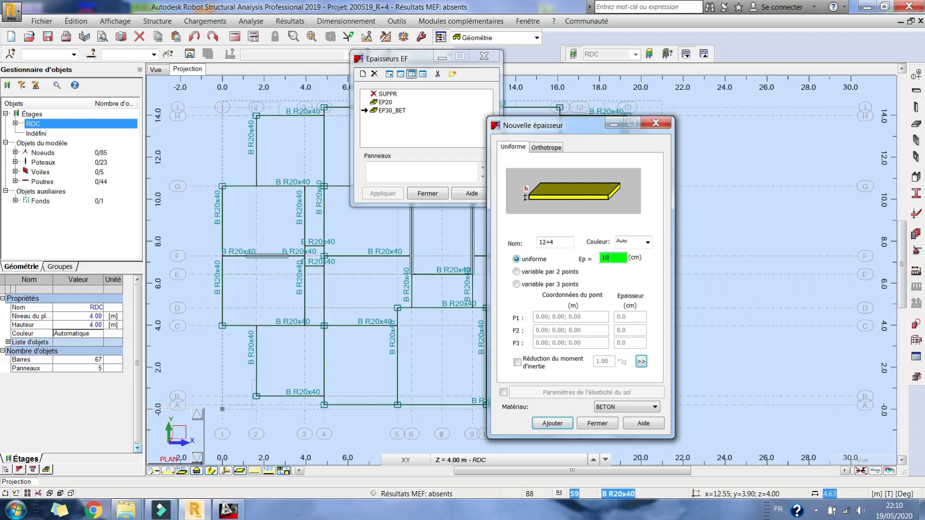
left_click(635, 407)
left_click(627, 188)
left_click(553, 422)
left_click(597, 423)
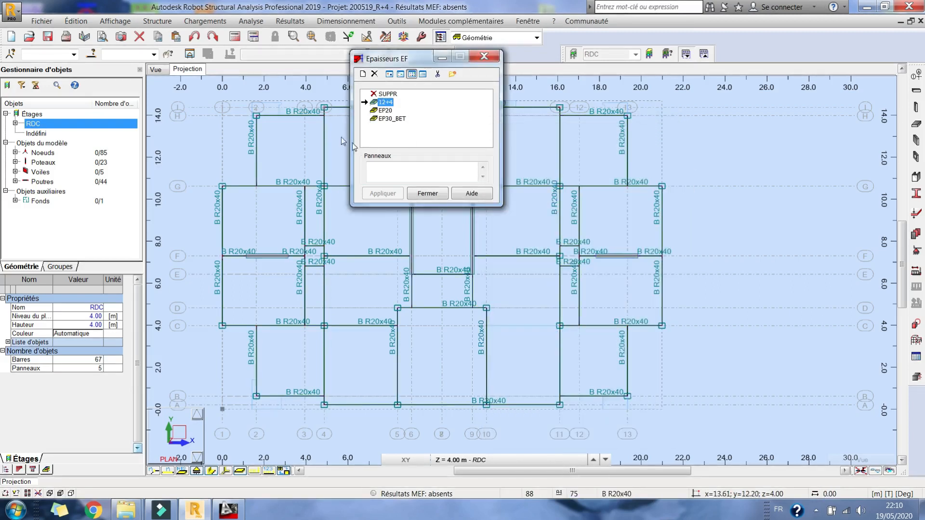
Define a uniform panel thickness named 16+4 with a thickness of 12 cm in BETON25 and close the thickness definitions
left_click(363, 73)
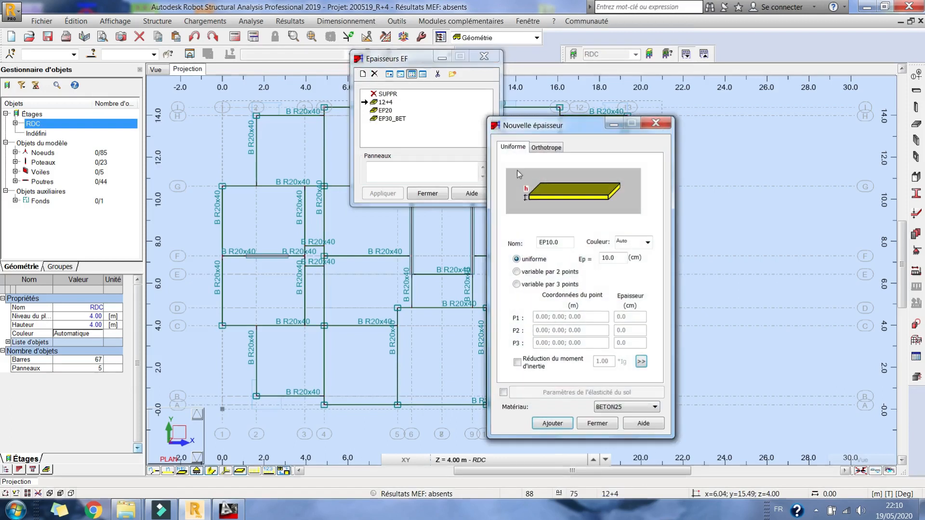
double_click(555, 242)
type("16+4")
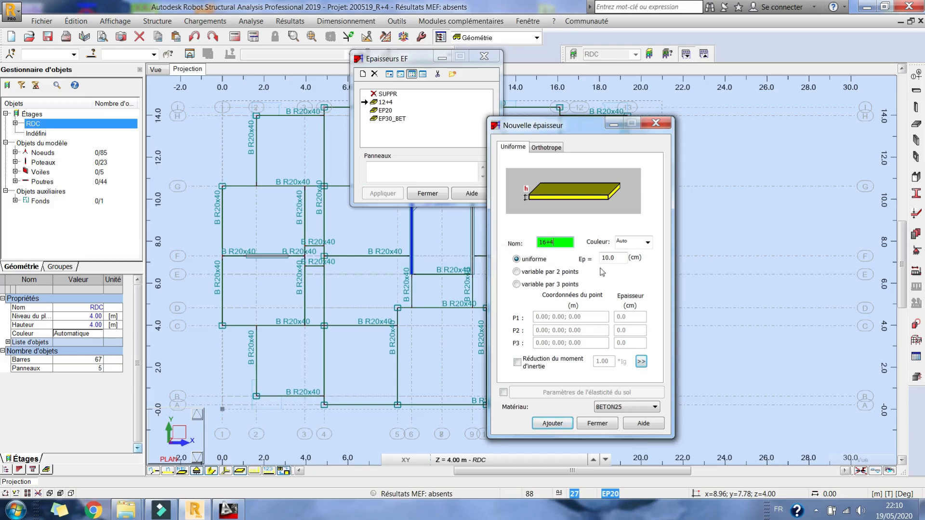
key("Tab")
type("12")
left_click(552, 423)
left_click(597, 423)
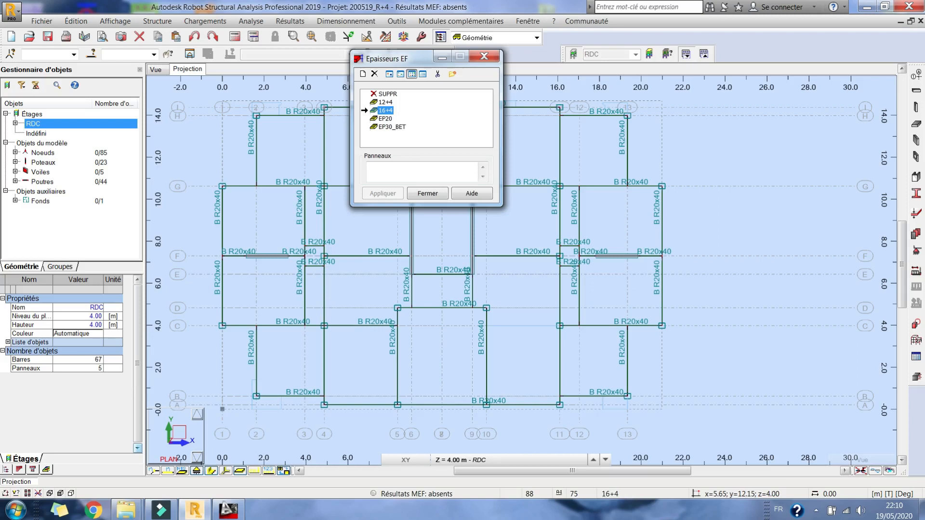
left_click(441, 194)
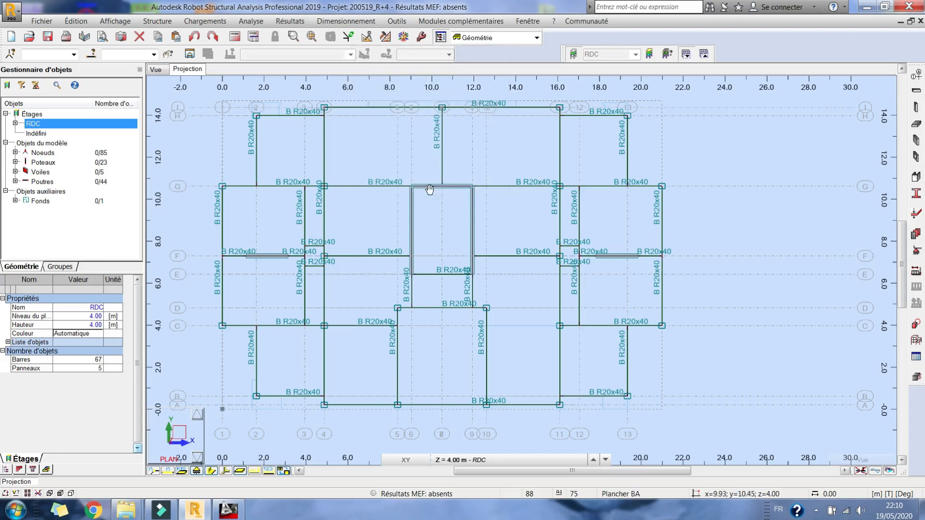
Switch to AutoCAD and examine the slab types and span directions over the whole formwork plan, then return to Robot
scroll(458, 216, "down", 2)
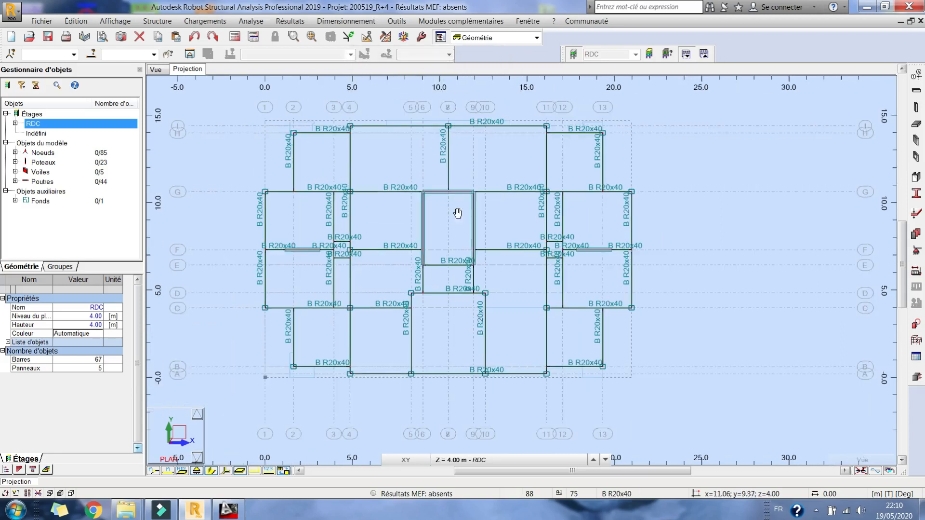
left_click(242, 512)
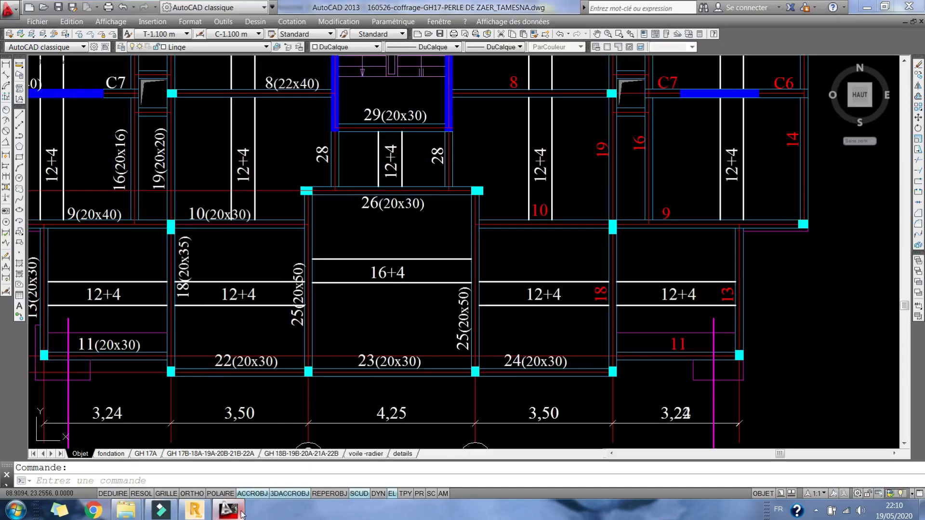
scroll(252, 291, "down", 3)
scroll(229, 186, "up", 2)
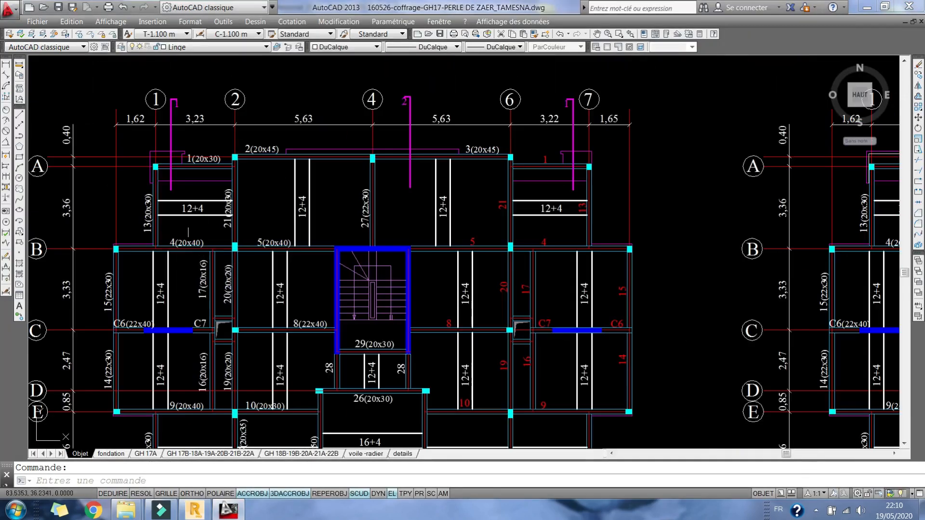
left_click(239, 513)
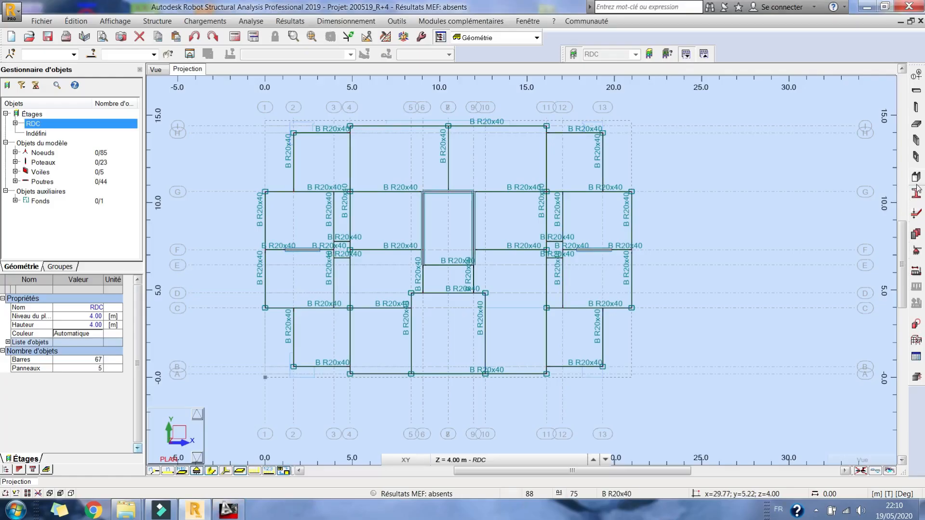
Start a floor definition with thickness 12+4 and the calculation model "tablier dans une direction"
left_click(916, 125)
left_click_drag(782, 77, 704, 77)
left_click(765, 117)
left_click(757, 142)
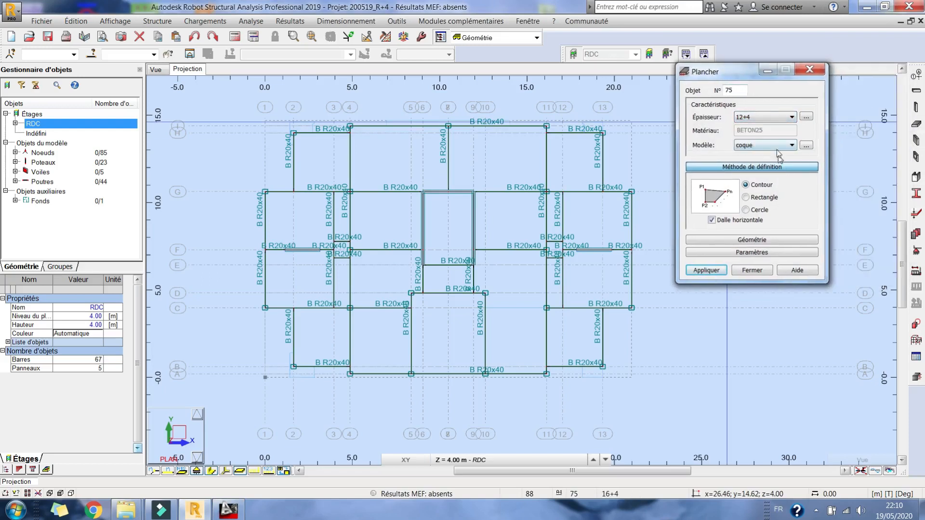
left_click(776, 145)
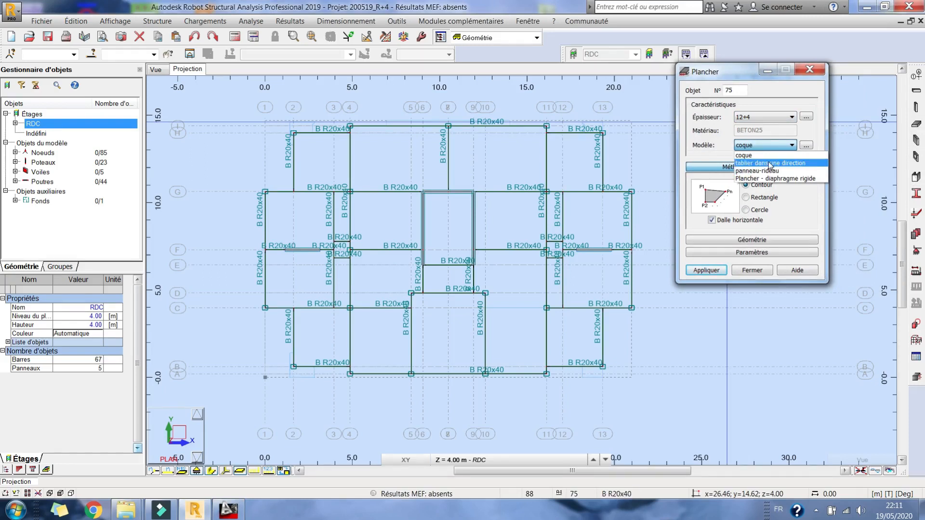
left_click(770, 164)
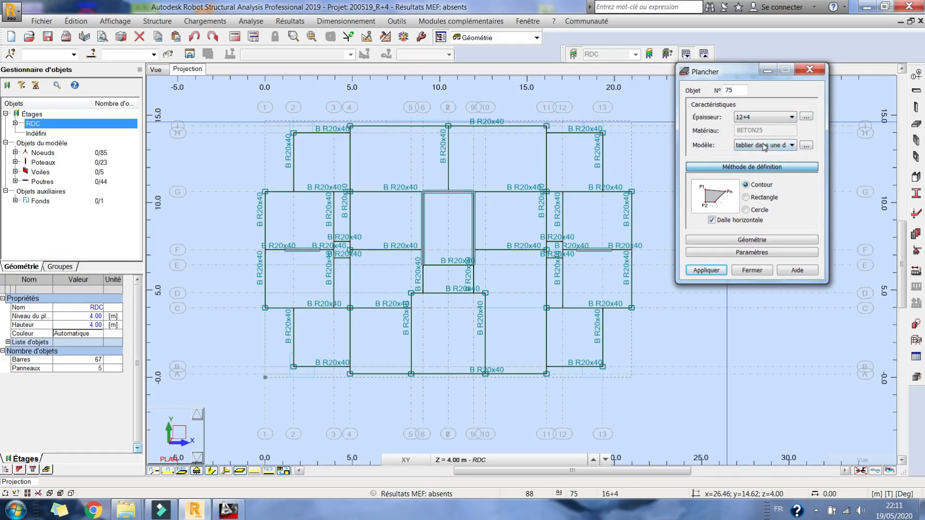
left_click(764, 145)
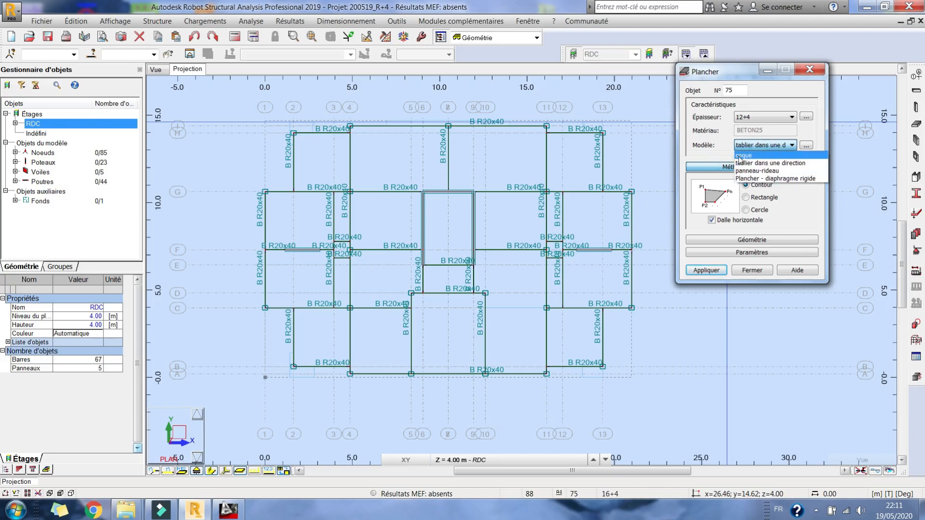
left_click(777, 164)
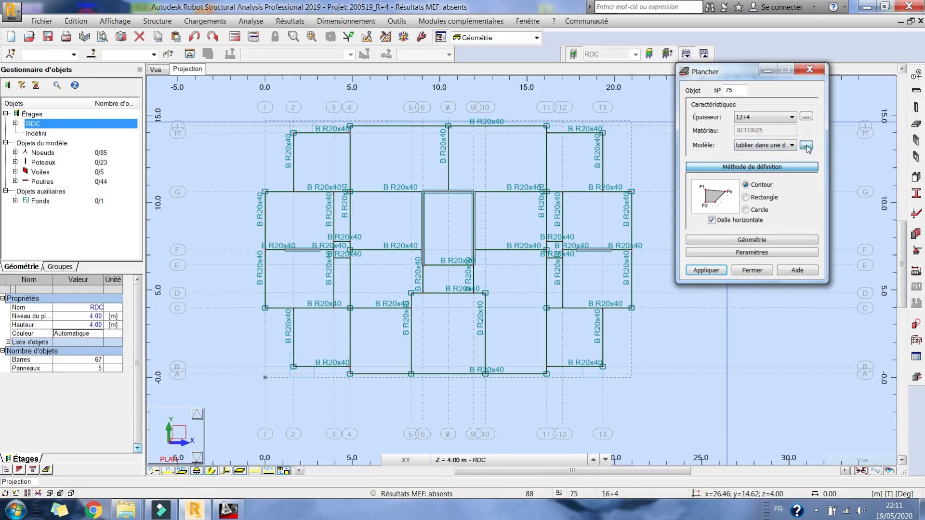
Create a panel calculation model named HOURDIS without finite elements, with partial XY diaphragm stiffening and simplified one-direction load transfer
left_click(807, 144)
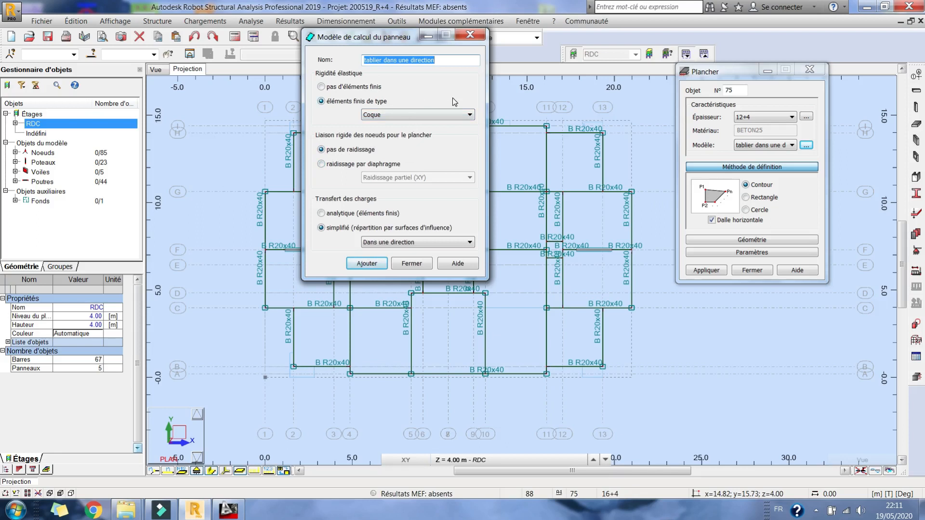
left_click(342, 164)
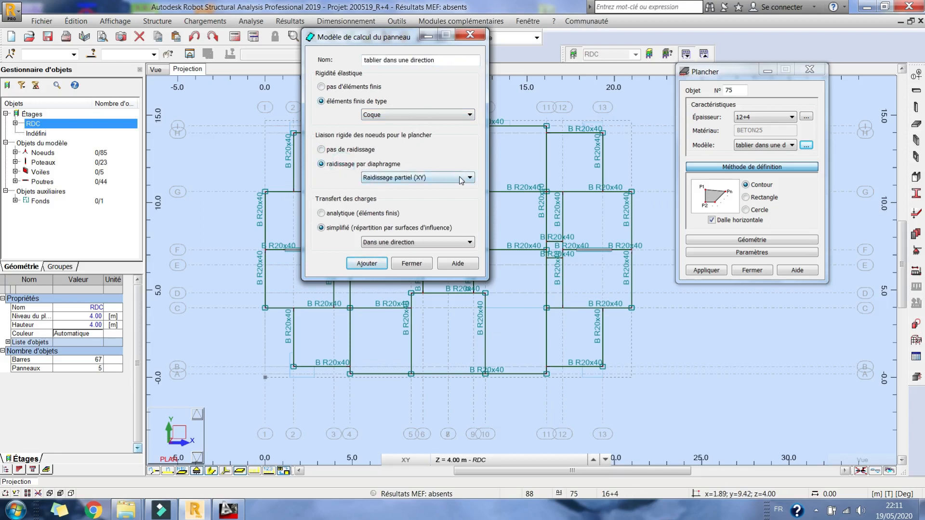
left_click(335, 89)
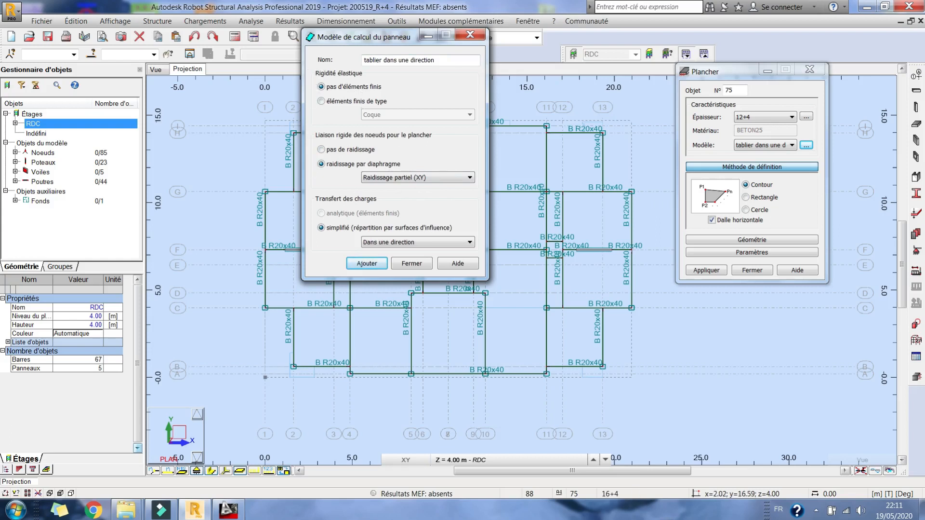
left_click(375, 268)
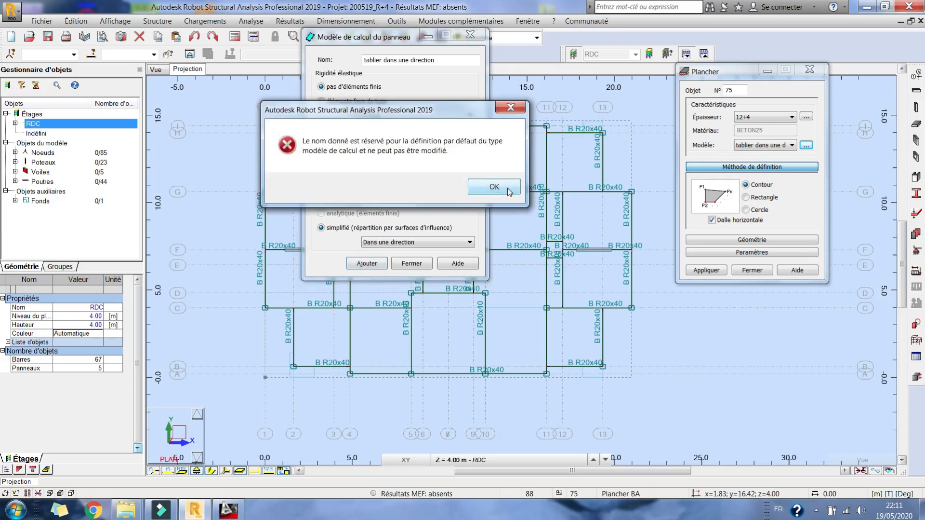
left_click(509, 192)
left_click_drag(440, 61, 220, 70)
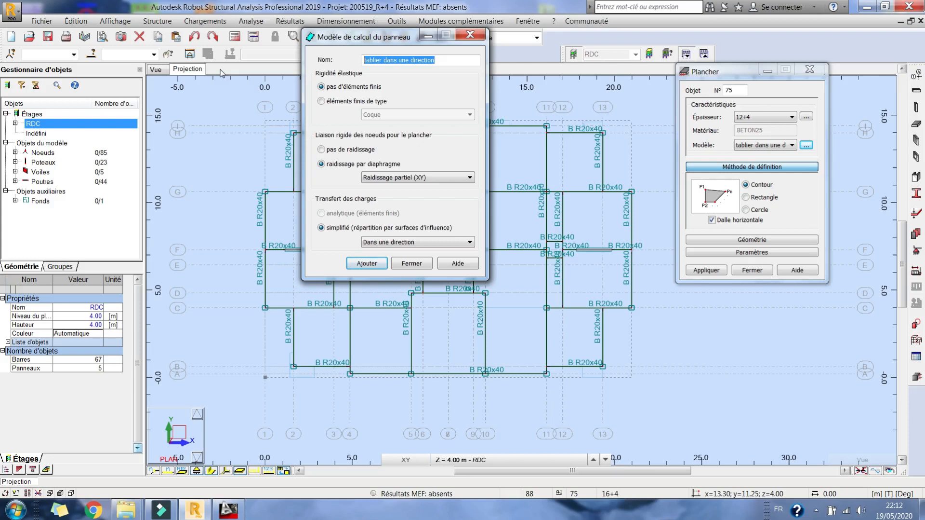
type("HOURDIS")
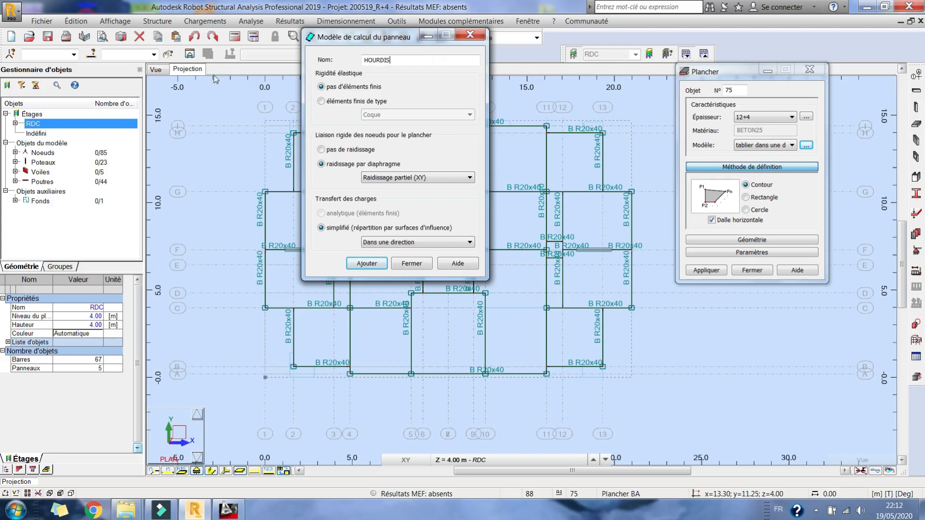
left_click(367, 263)
left_click(412, 262)
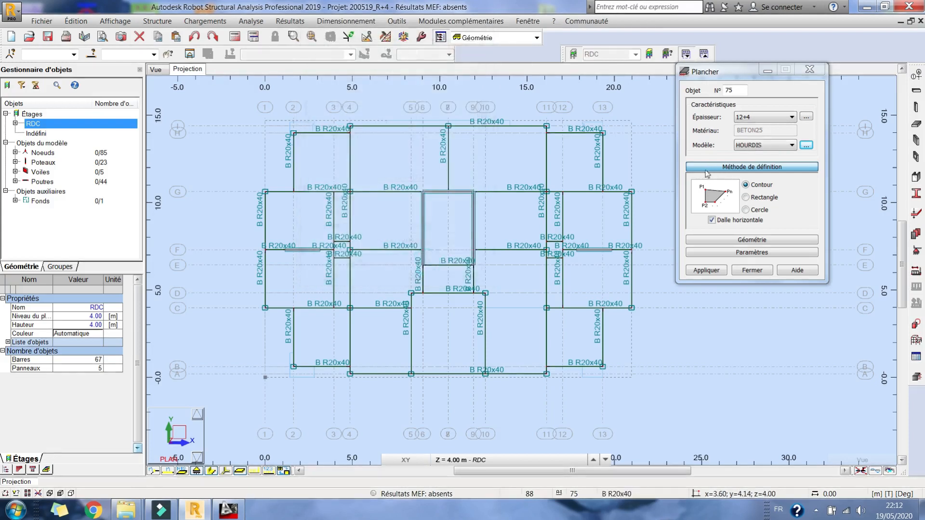
Draw a rectangular 12+4 HOURDIS floor between axes 2 and 4 and axes G and H, consulting the AutoCAD formwork plan
left_click(746, 196)
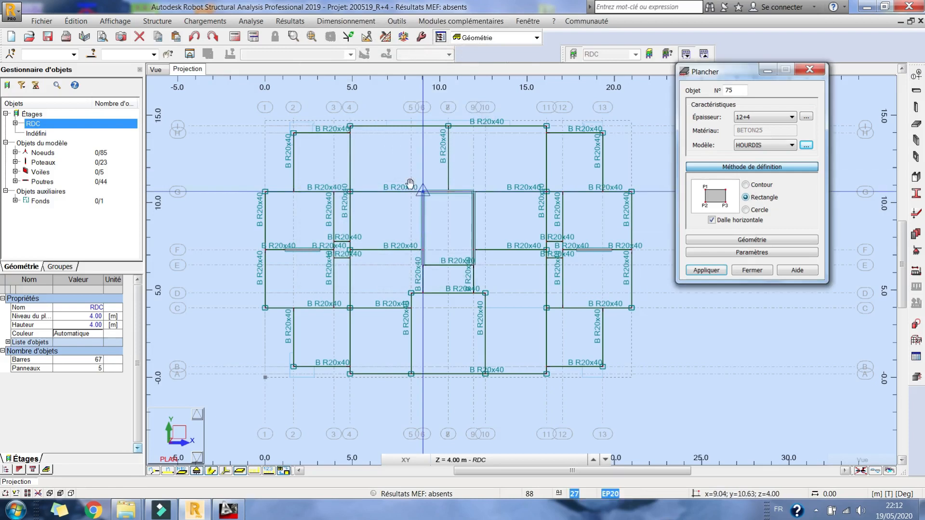
middle_click_drag(410, 183, 398, 169)
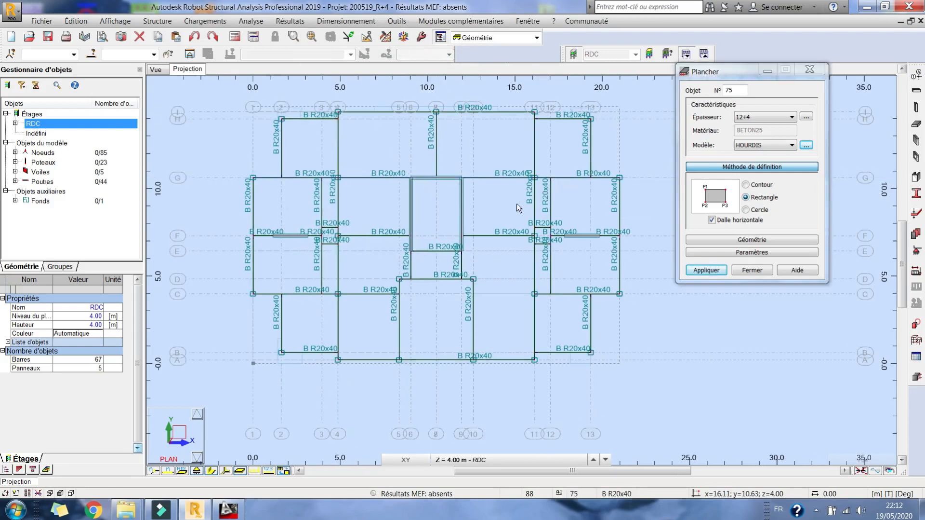
left_click(229, 510)
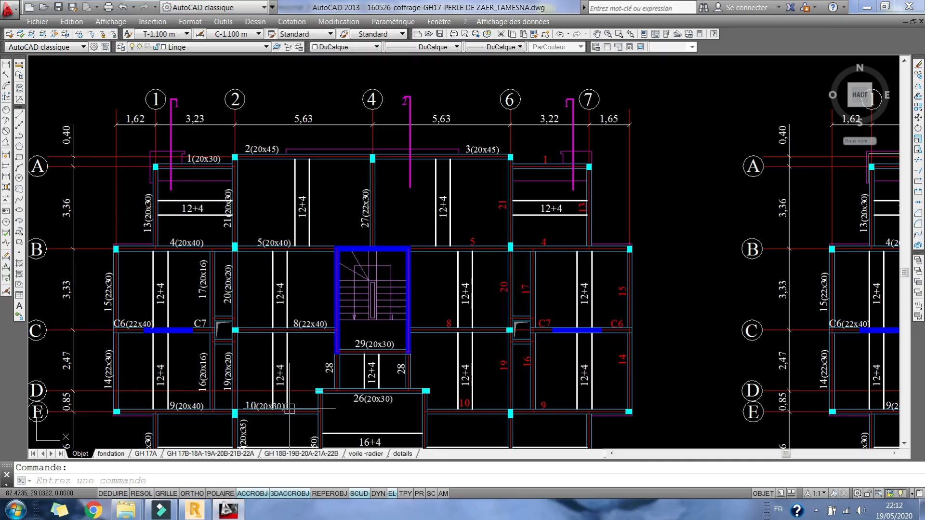
left_click(236, 513)
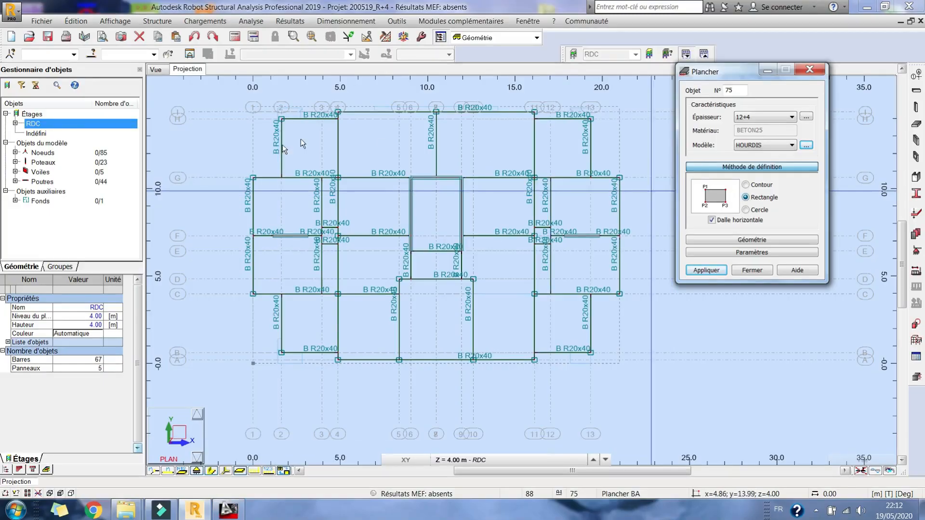
left_click(283, 179)
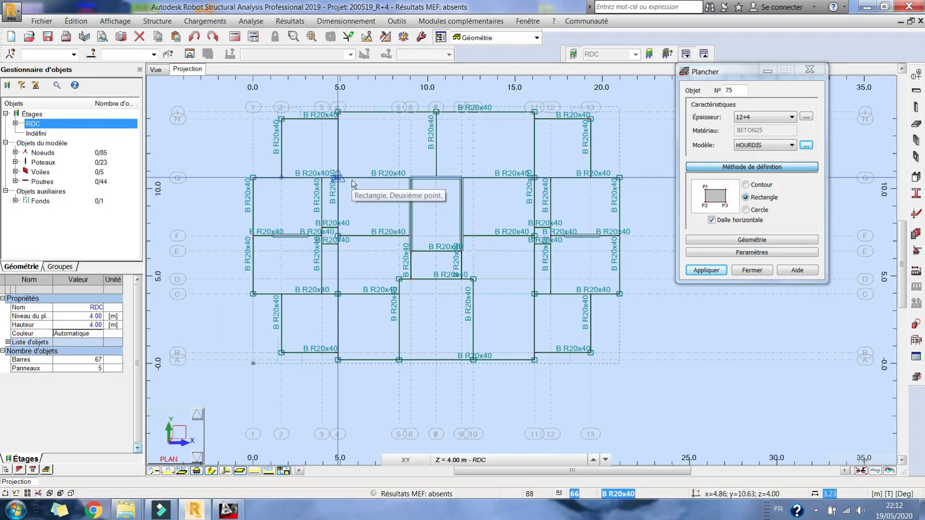
left_click(335, 122)
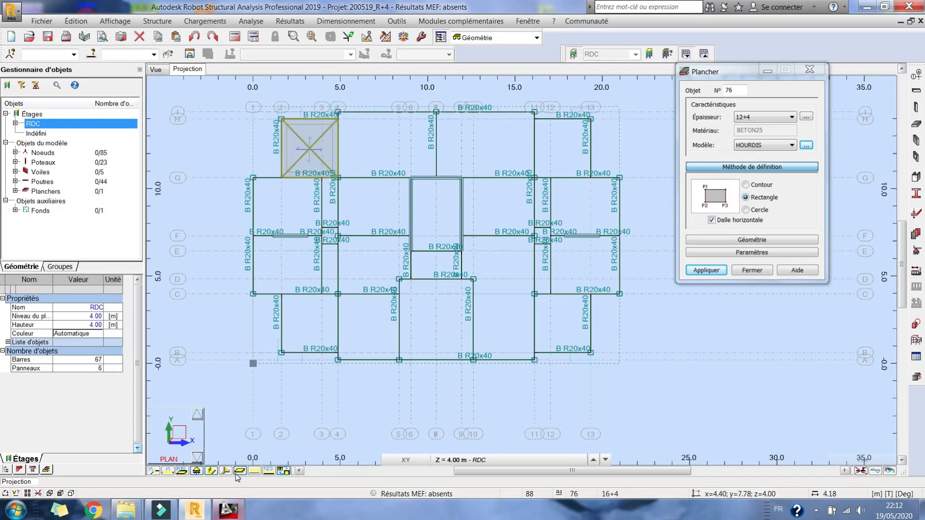
left_click(236, 511)
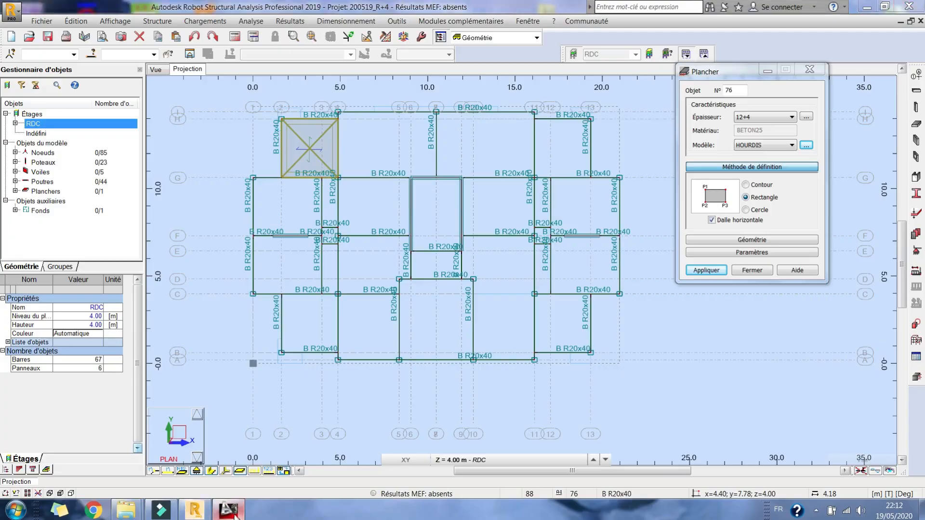
Draw a rectangular 12+4 HOURDIS floor between axes 4 and 11 and axes G and I
left_click(232, 511)
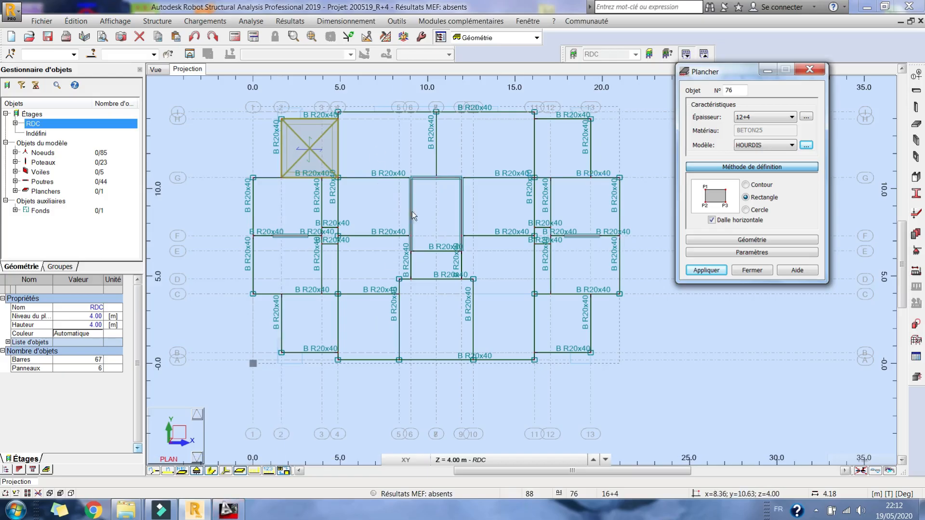
left_click(339, 178)
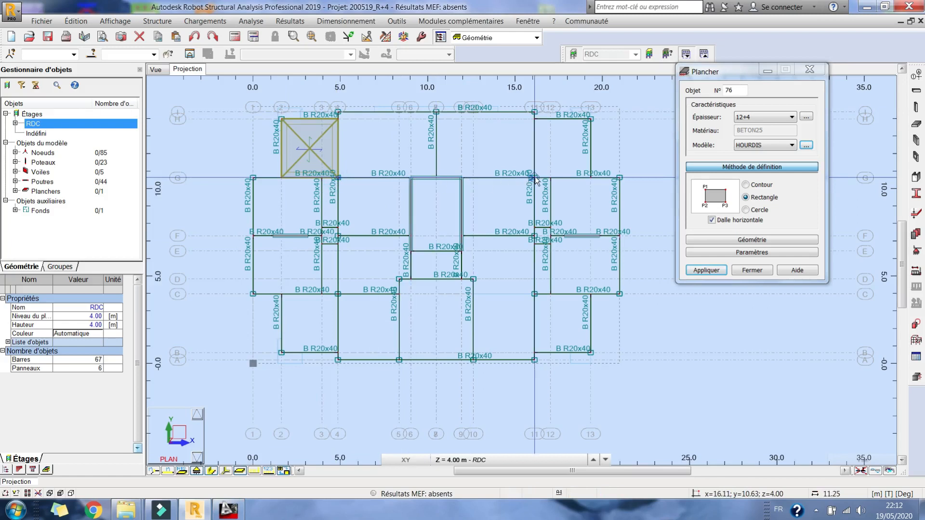
left_click(766, 197)
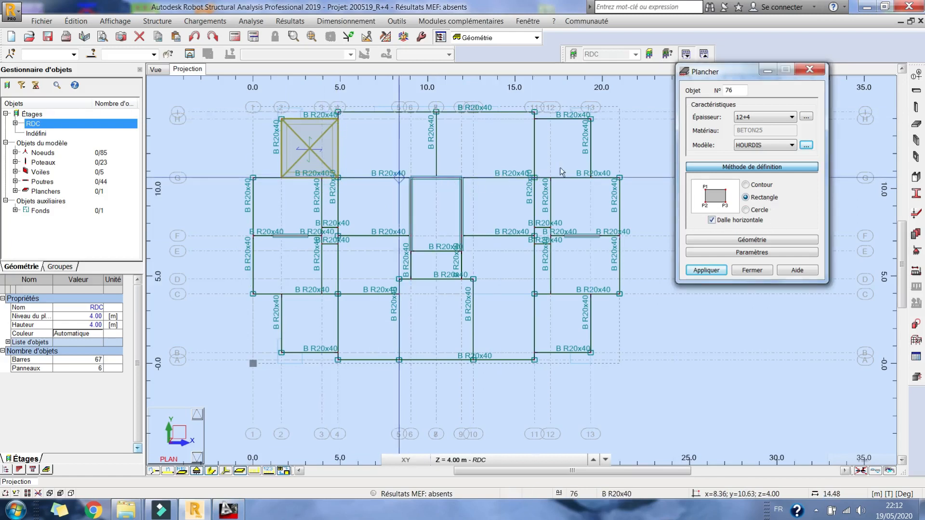
left_click(535, 179)
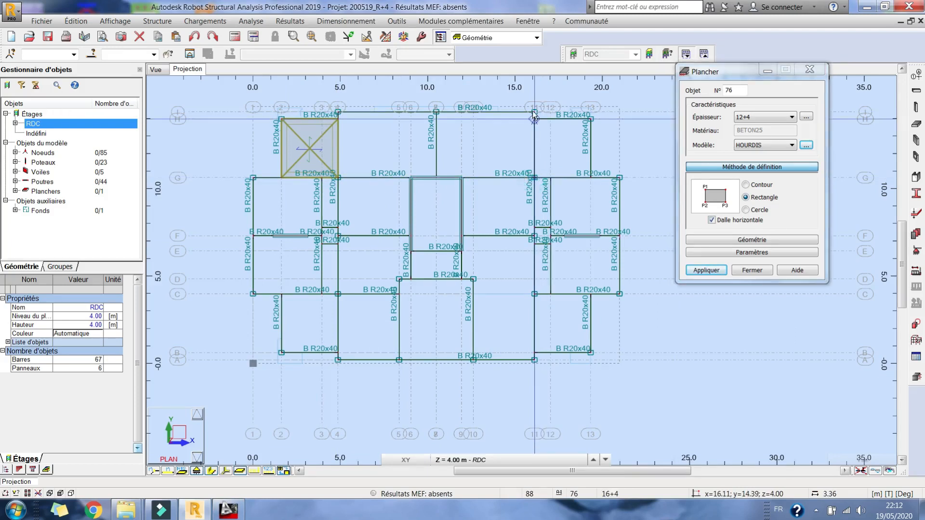
left_click(337, 113)
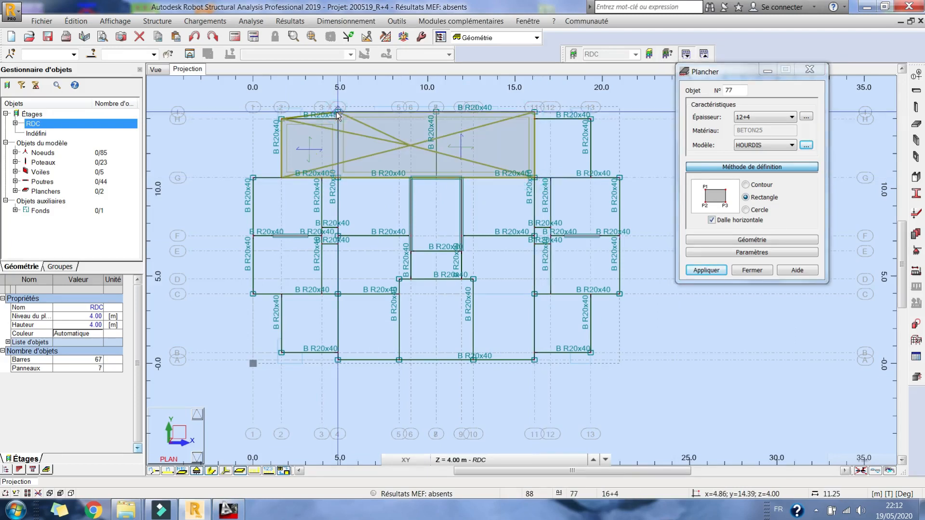
Check the slab spans in the AutoCAD formwork plan, then draw a rectangular 12+4 HOURDIS floor in Robot between axes 1 and 3 and axes C and G
left_click(229, 511)
left_click(230, 512)
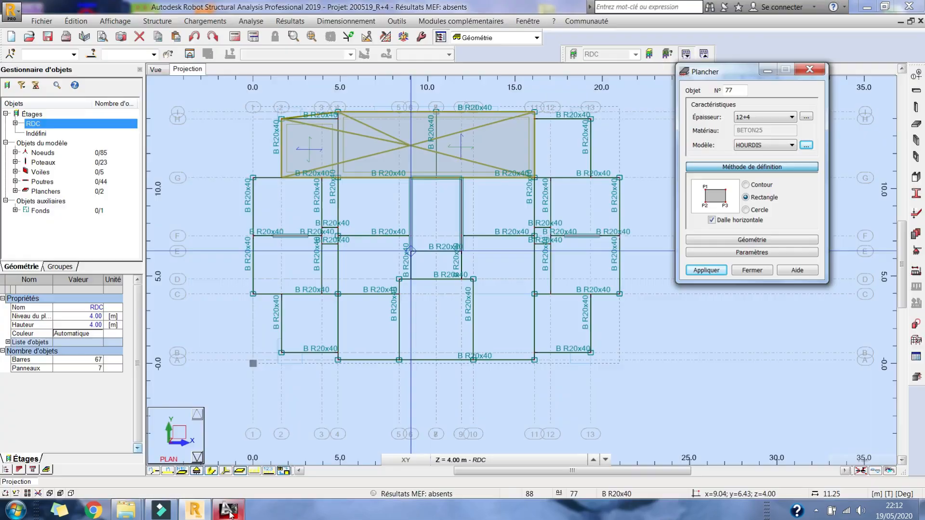
left_click(230, 512)
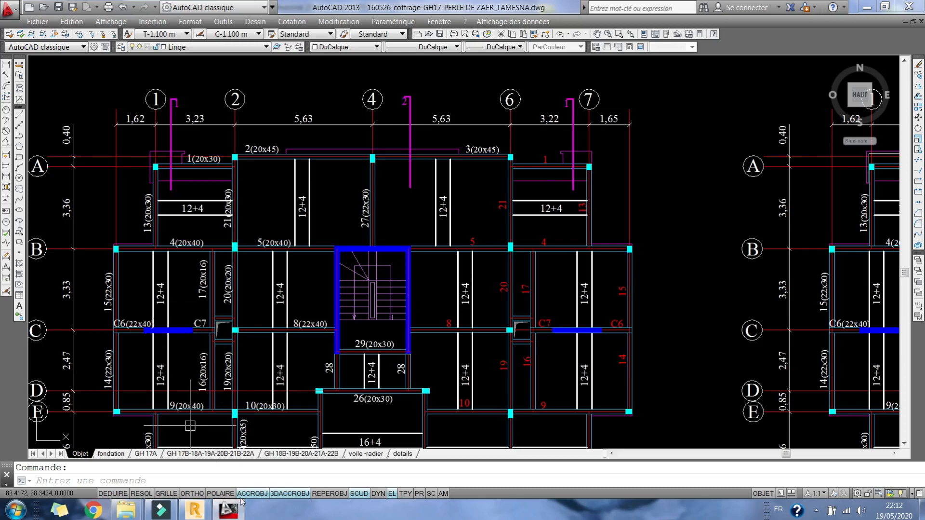
left_click(239, 512)
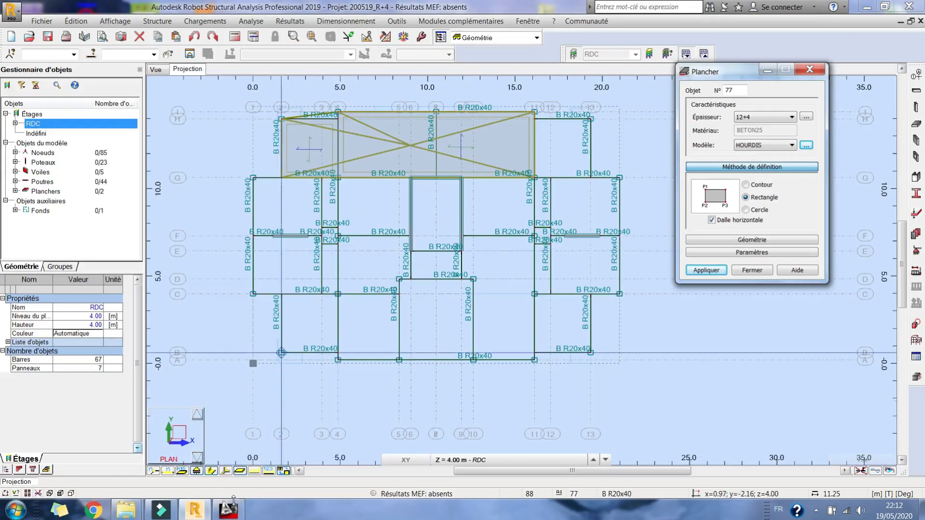
left_click(229, 511)
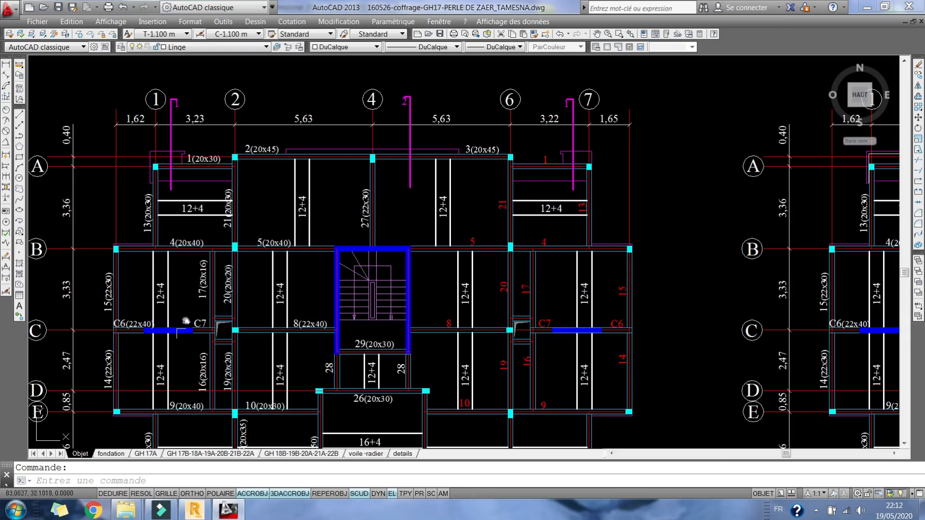
middle_click_drag(186, 321, 229, 229)
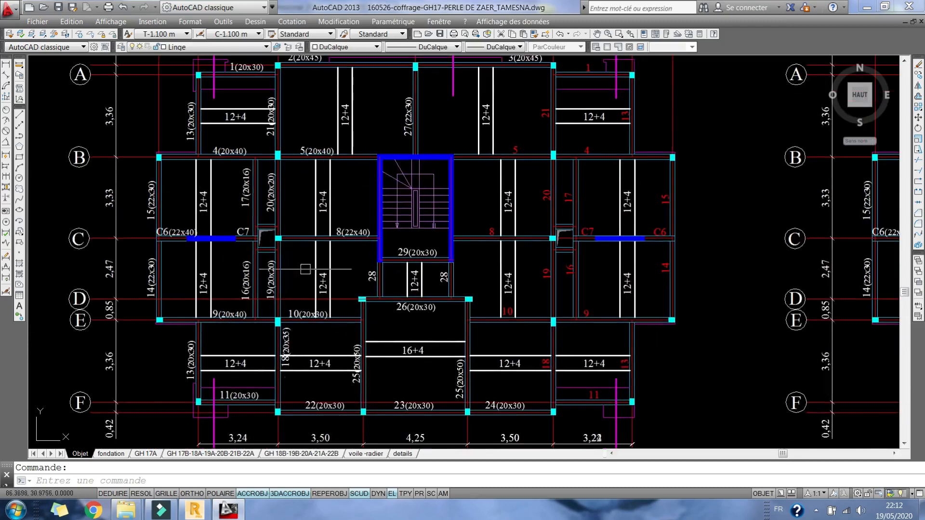
left_click(195, 509)
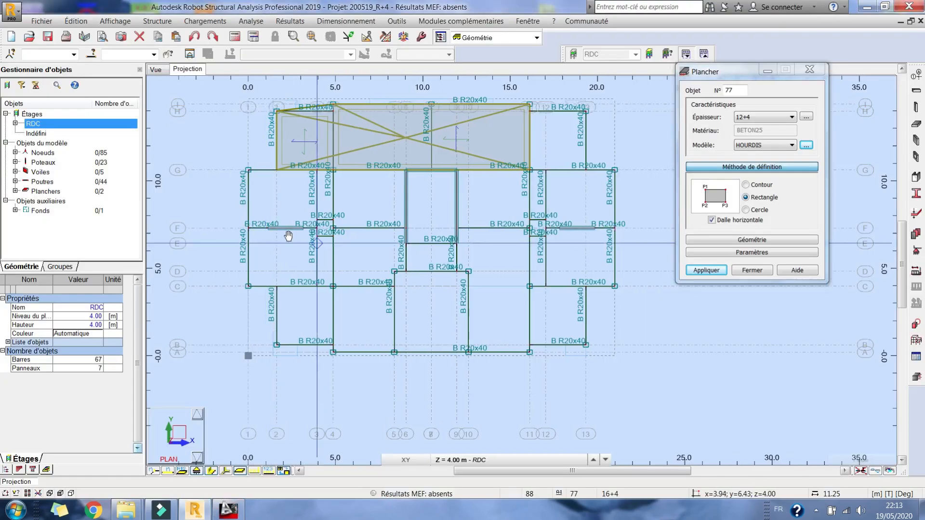
scroll(288, 235, "up", 2)
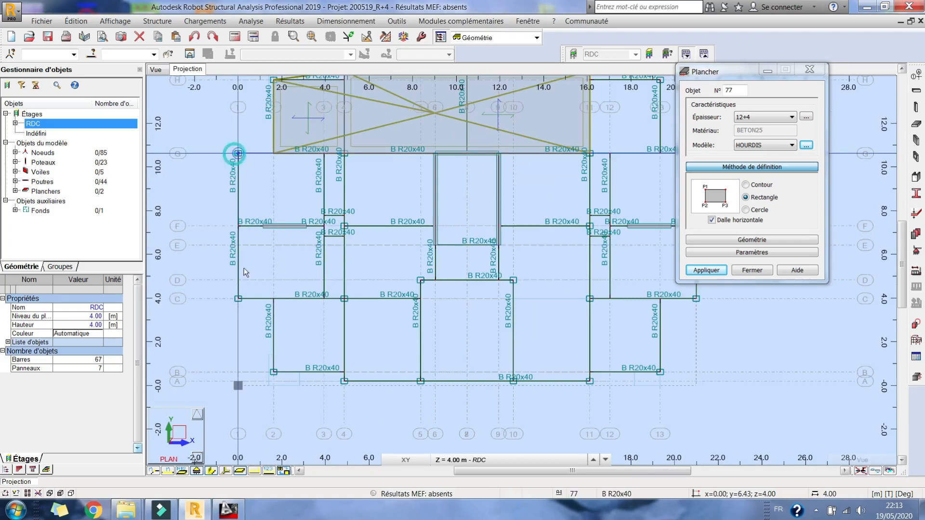
left_click(324, 299)
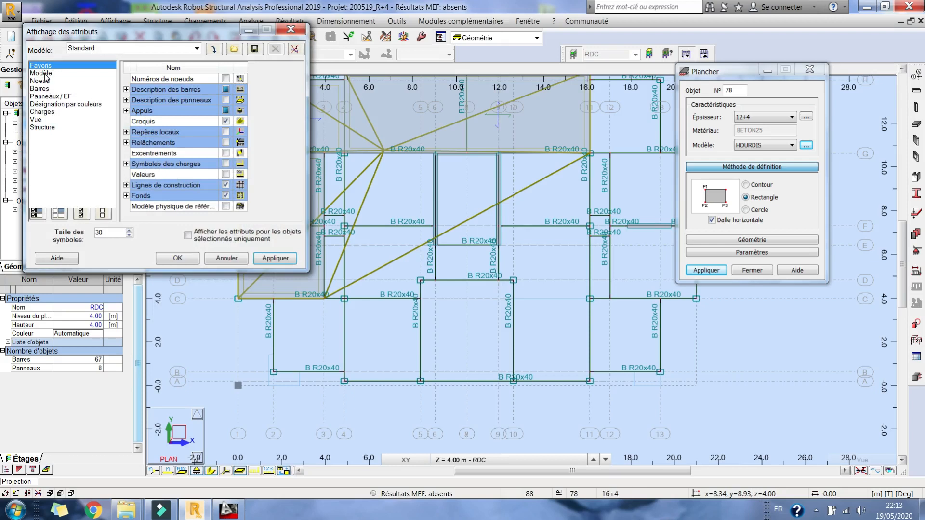
Turn off the display of rigid links and diaphragms in the model's display attributes
left_click(41, 73)
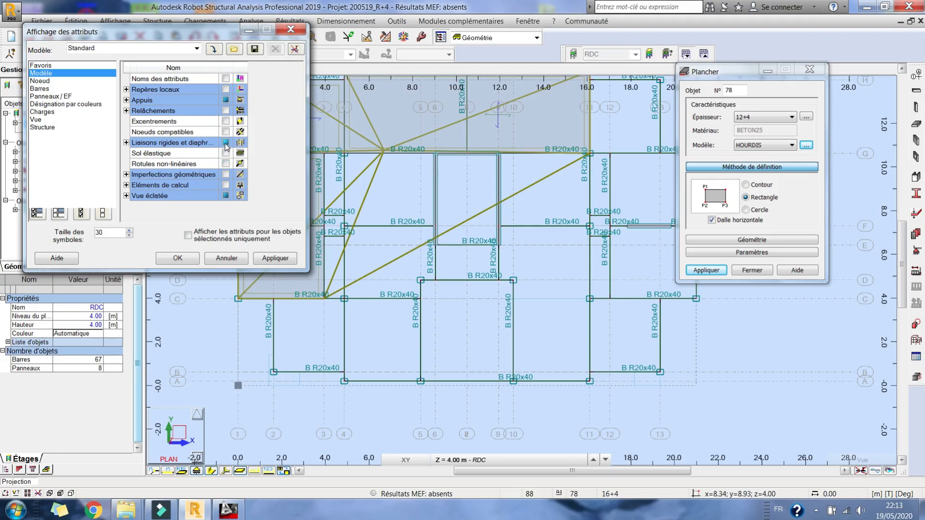
left_click(179, 257)
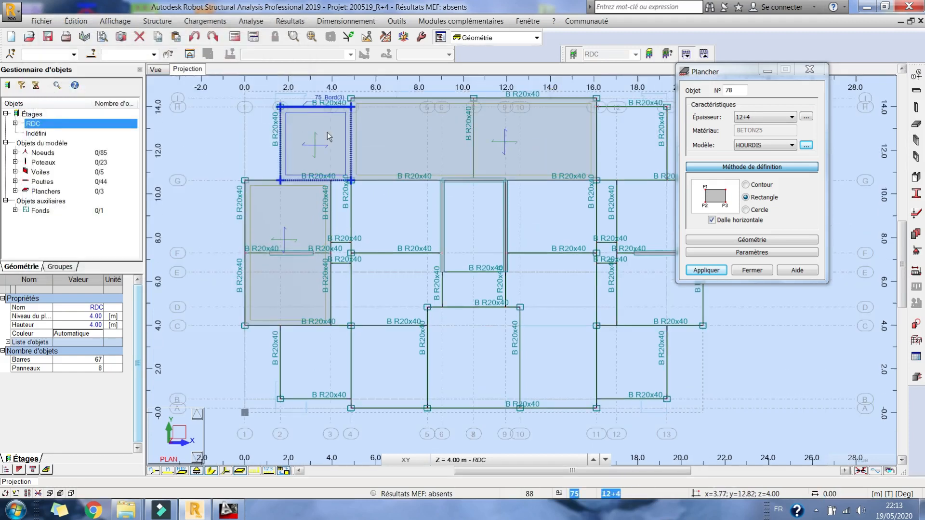
Draw a rectangular 12+4 HOURDIS floor between axes 2 and 4 and axes B and C
middle_click_drag(510, 185, 509, 164)
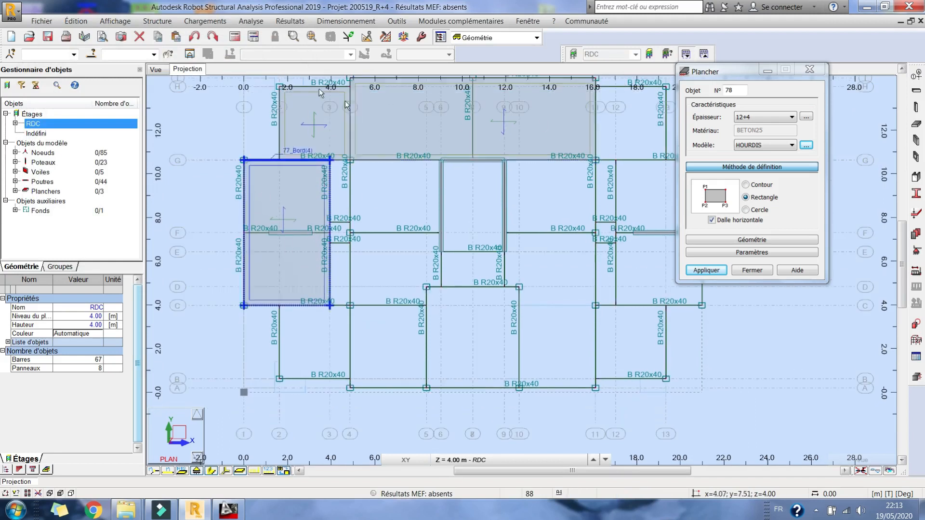
left_click(753, 202)
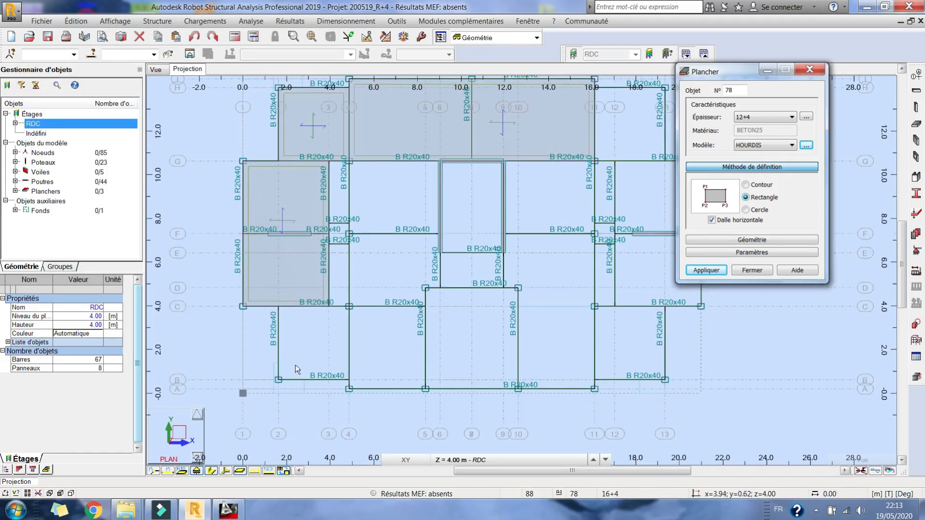
left_click(280, 383)
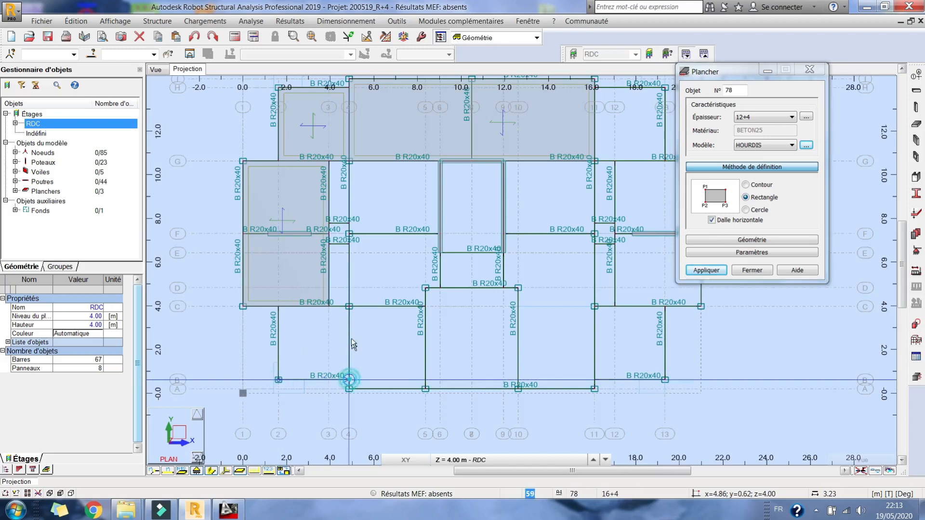
left_click(351, 306)
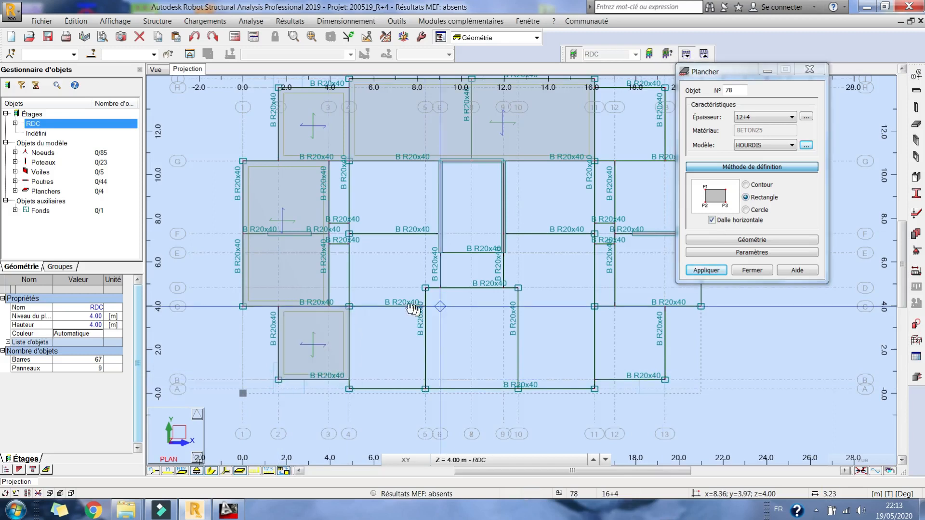
Consult the AutoCAD formwork plan, then draw a rectangular 12+4 HOURDIS floor in Robot between axes 4 and 6 and axes F and G
left_click(219, 514)
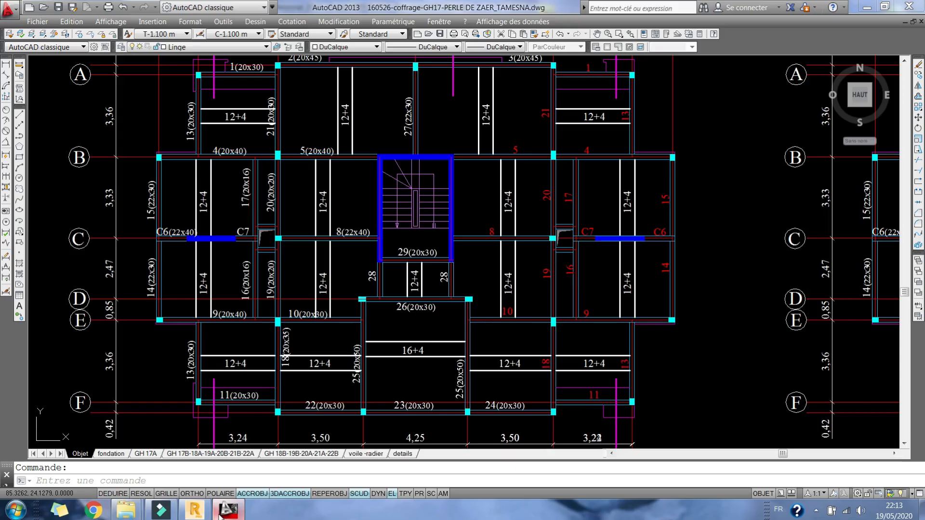
left_click(221, 515)
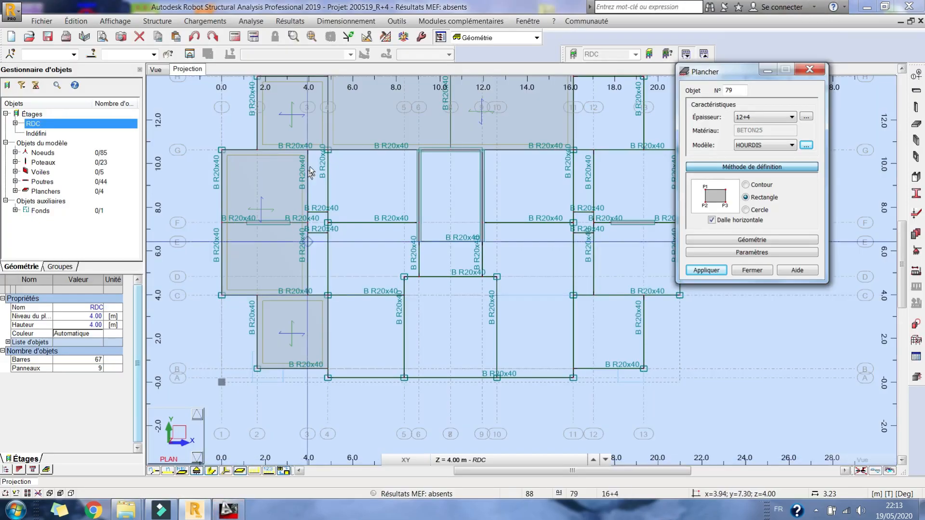
scroll(333, 251, "up", 2)
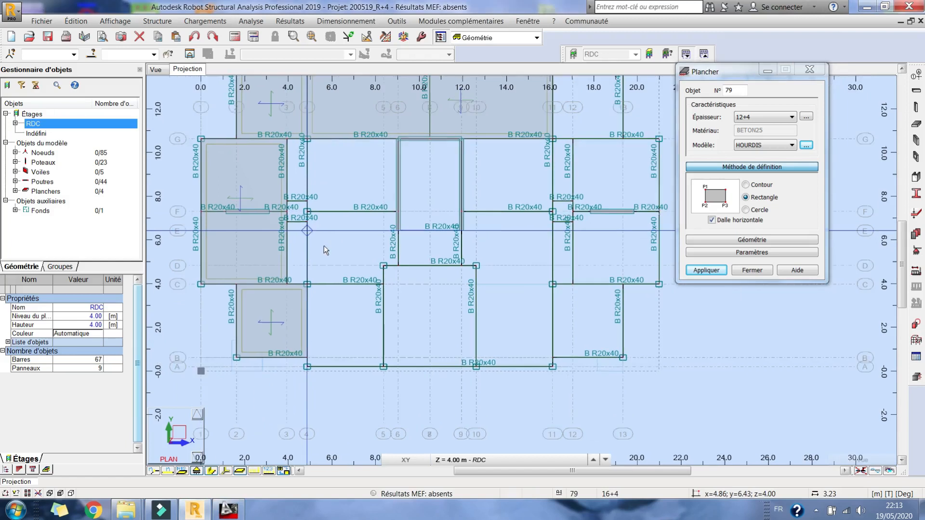
left_click(220, 515)
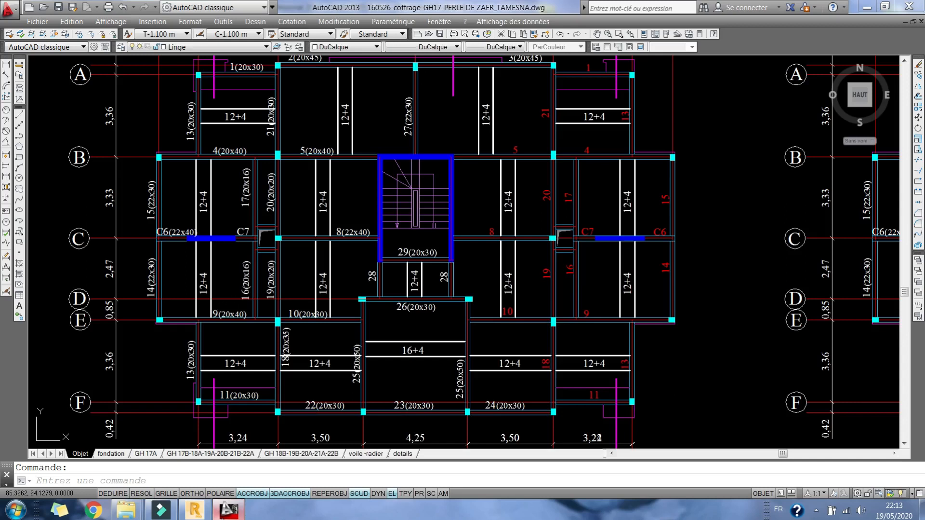
left_click(195, 510)
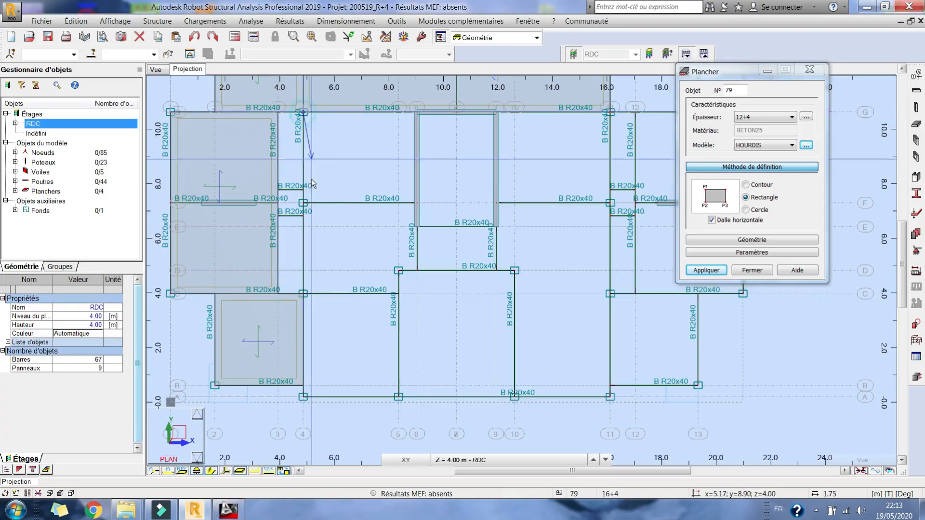
left_click(405, 215)
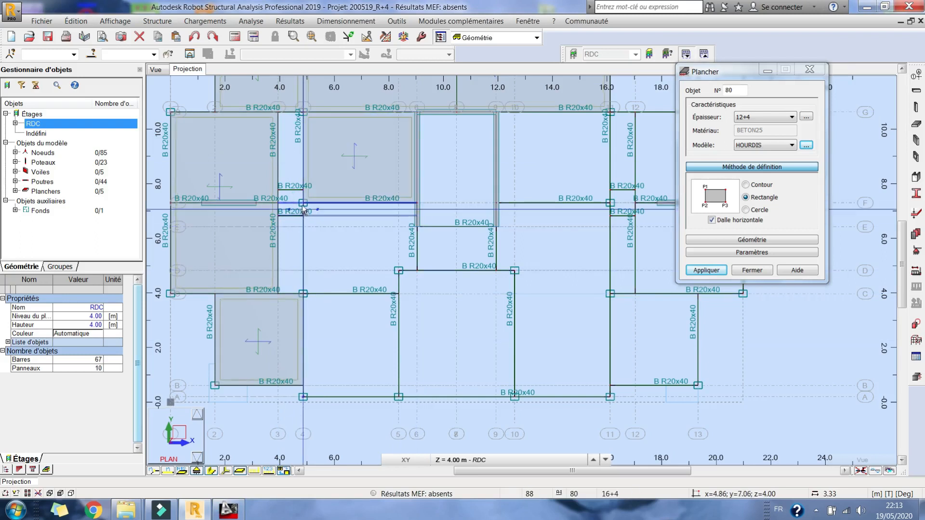
Draw a 12+4 HOURDIS floor by contour between axes 4 and 6 and axes C and F, following the notch at axes 5 and D
left_click(754, 188)
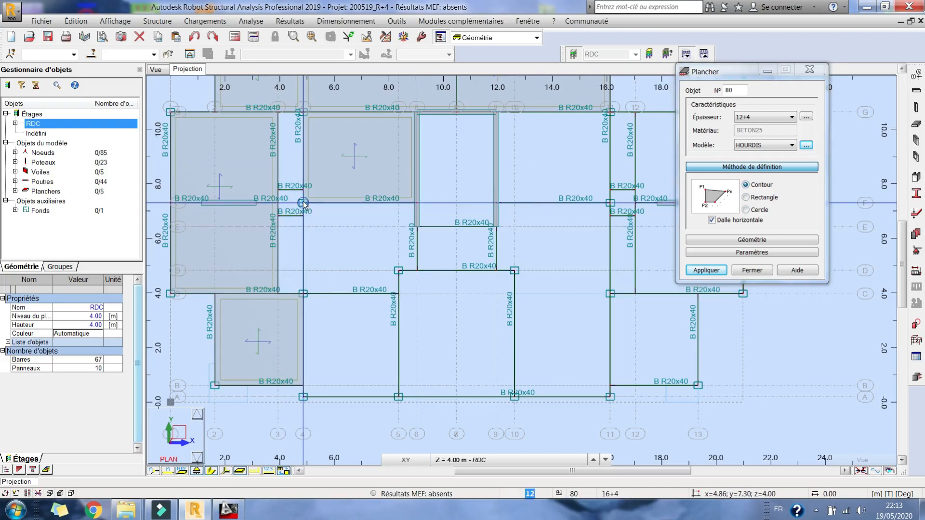
left_click(300, 298)
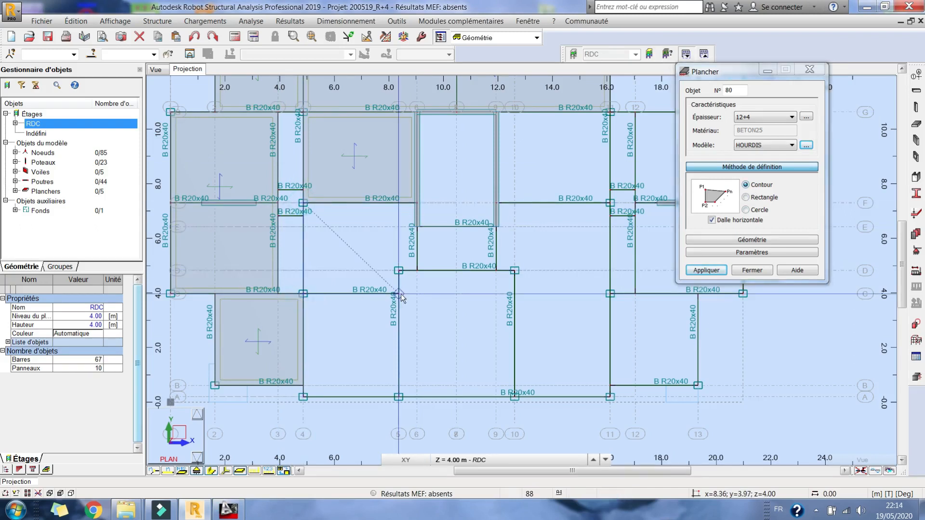
left_click(410, 273)
left_click(303, 204)
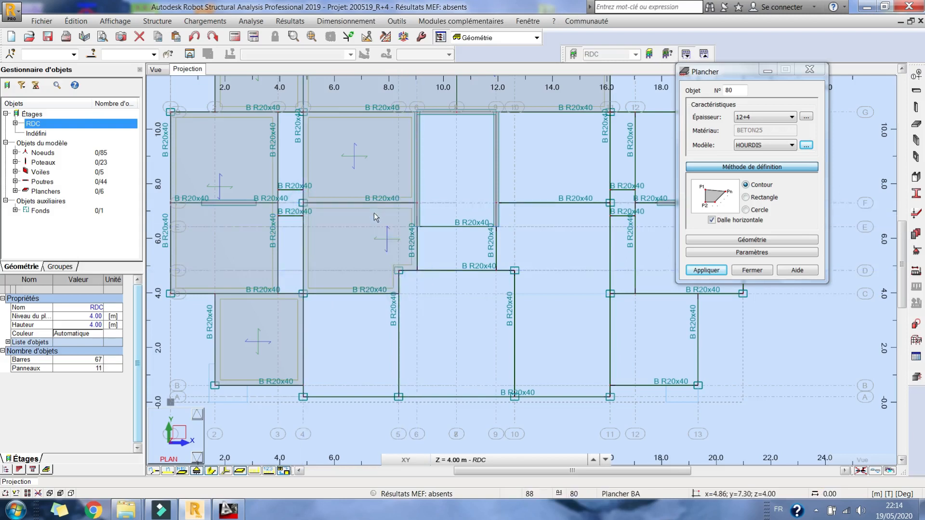
Consult the AutoCAD formwork plan, then draw a rectangular 12+4 HOURDIS floor in Robot between axes 4 and 5 and axes A and C
middle_click_drag(457, 226, 428, 205)
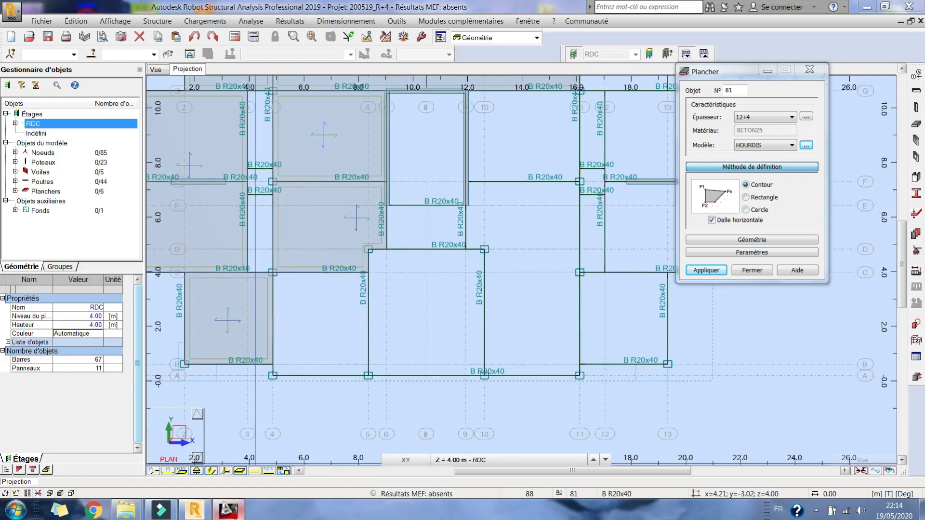
left_click(231, 507)
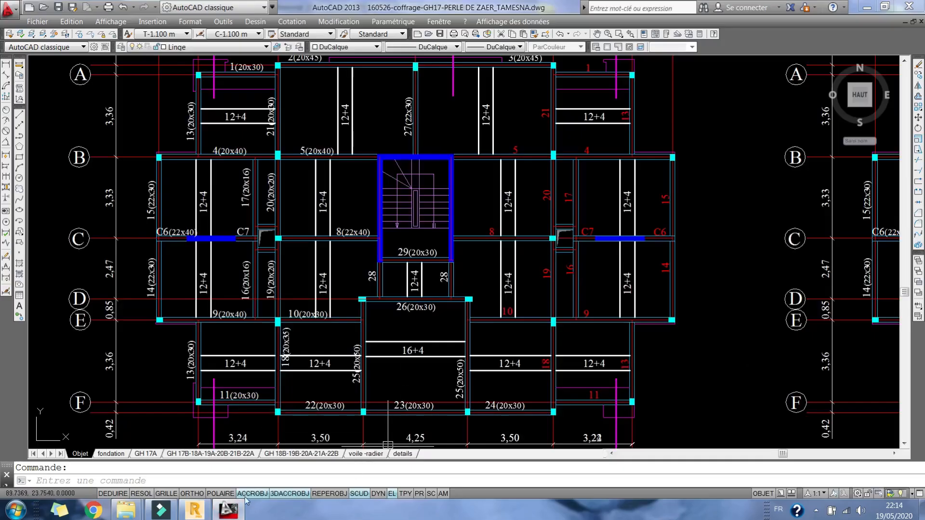
left_click(195, 508)
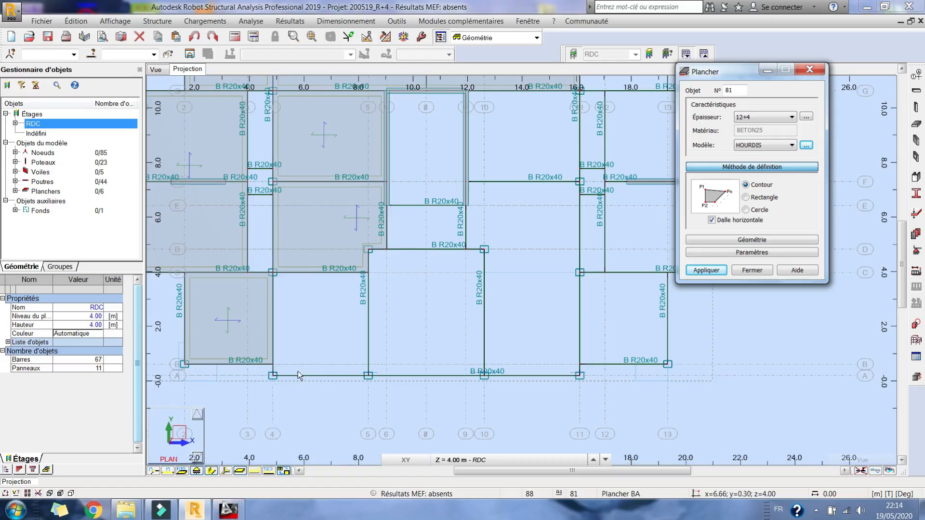
left_click(272, 375)
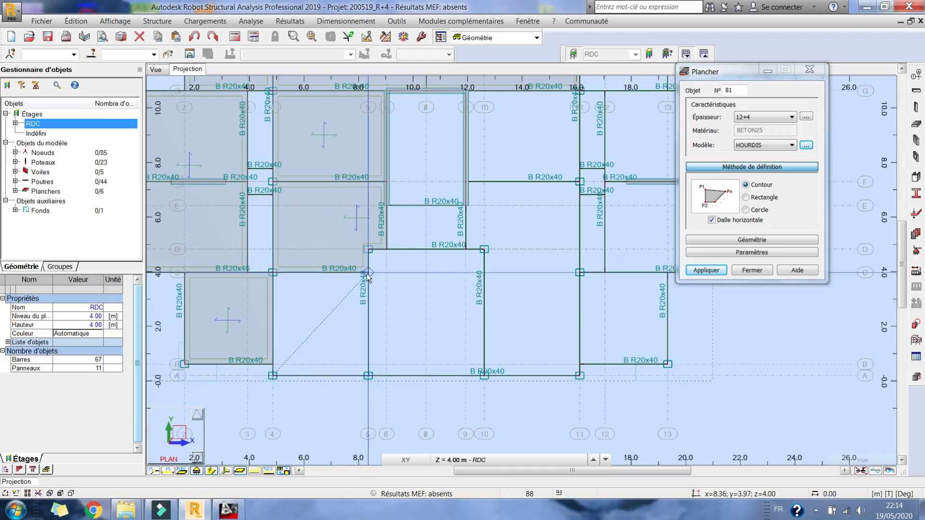
left_click(765, 197)
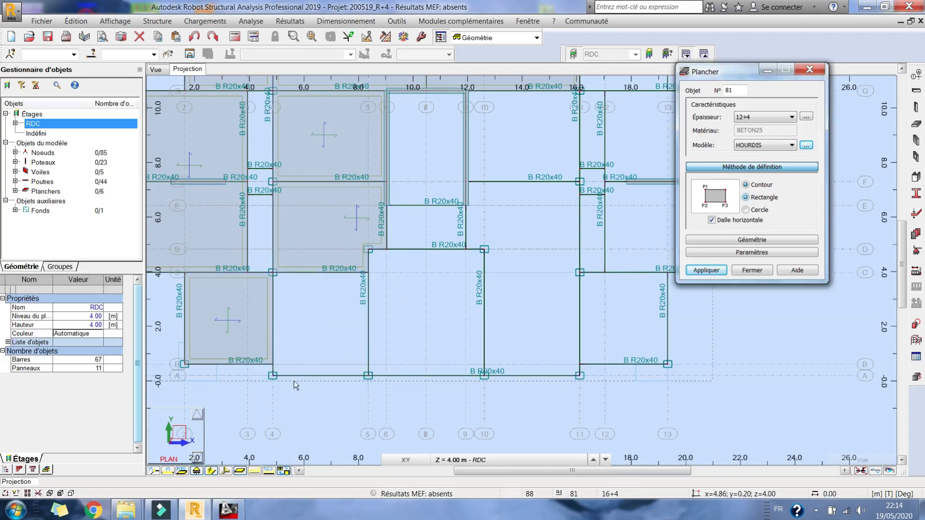
left_click(273, 376)
left_click(368, 375)
left_click(368, 273)
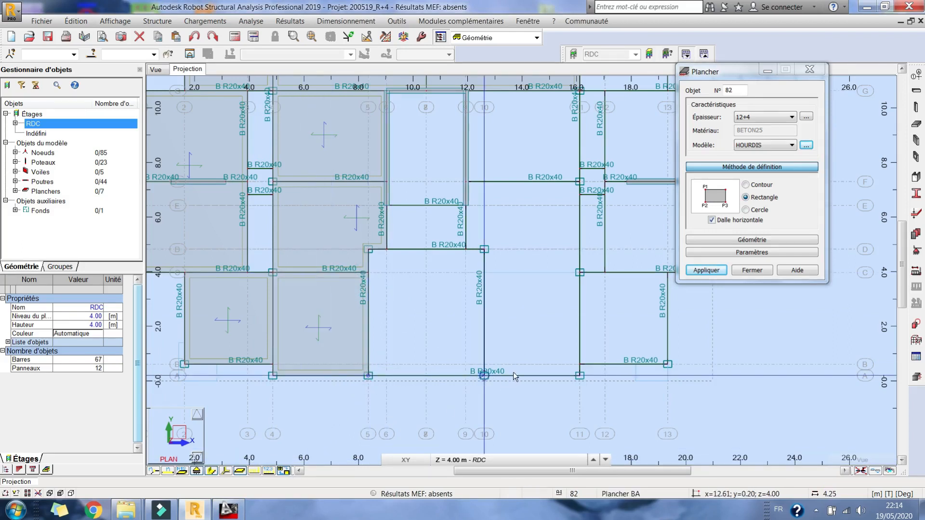
Draw a rectangular 12+4 HOURDIS floor between axes 5 and 10 and axes A and D
left_click(484, 375)
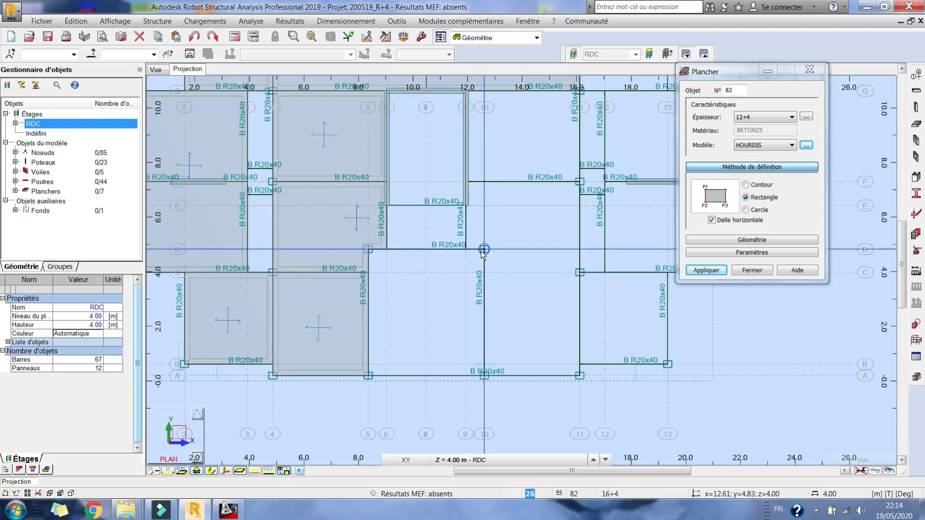
left_click(484, 249)
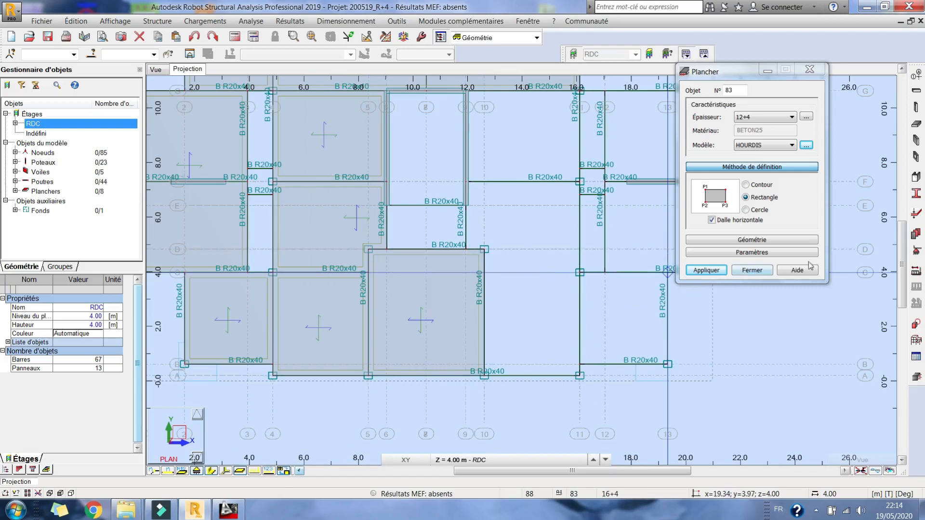
Add a reinforced-concrete beam of section B R20x40 along axis C between axes 10 and 11
left_click(917, 90)
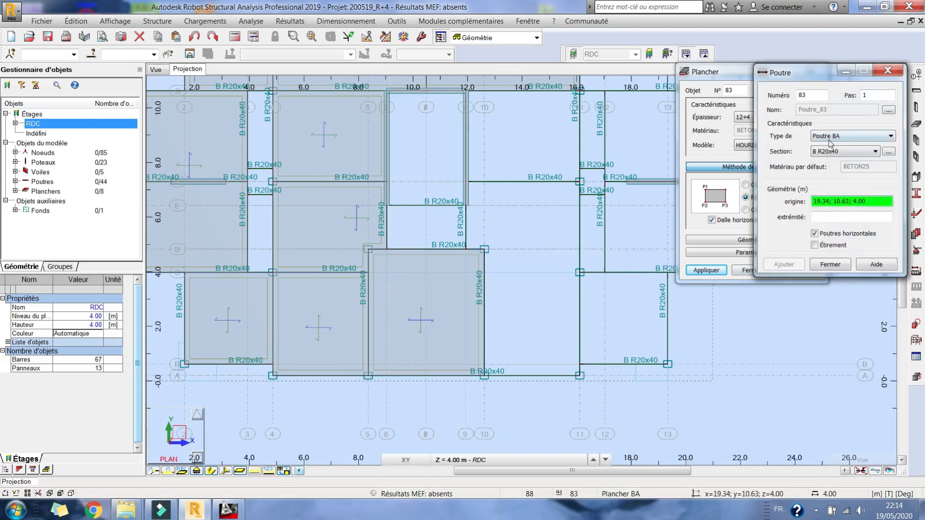
left_click(485, 273)
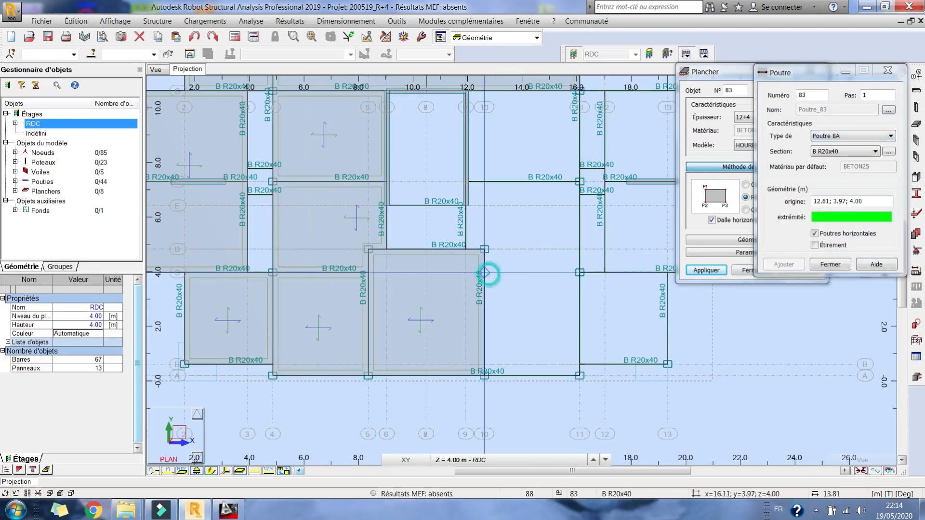
left_click(579, 273)
left_click(764, 205)
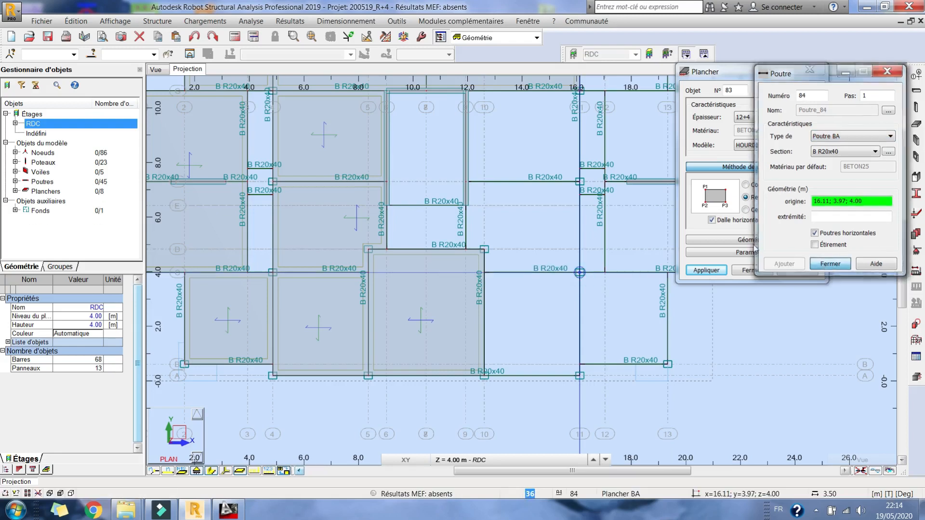
Draw rectangular 12+4 HOURDIS floors between axes 10 and 11 from A to C, and between axes 11 and 13 from B to C
left_click(484, 380)
left_click(581, 379)
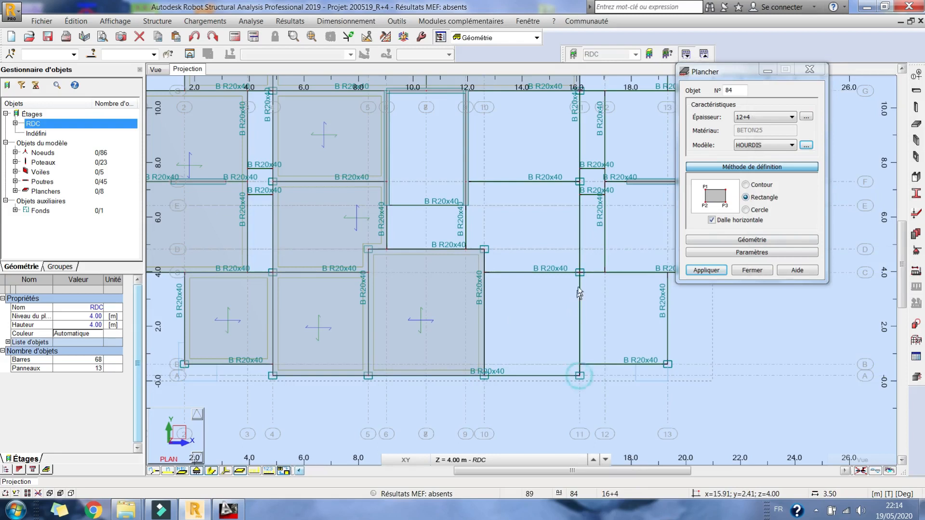
left_click(599, 347)
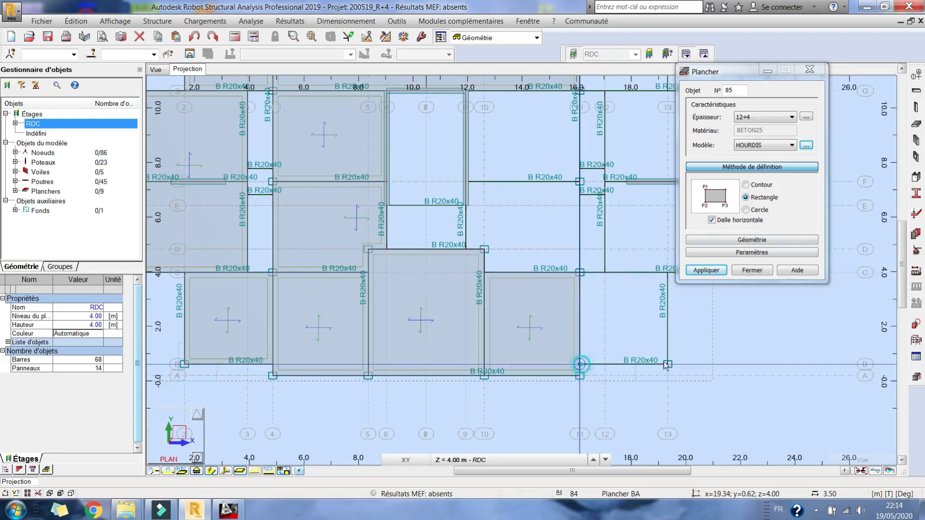
left_click(667, 275)
Consult the AutoCAD formwork plan, then draw a rectangular 12+4 HOURDIS floor in Robot from axis 12 to the outermost beam between axes C and G
middle_click_drag(587, 250, 498, 294)
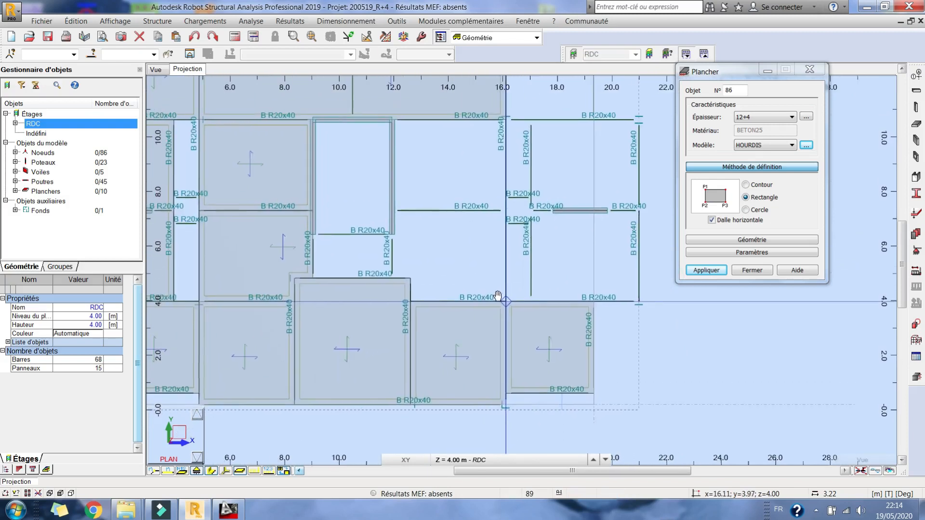
left_click(236, 513)
left_click(235, 513)
scroll(468, 322, "up", 2)
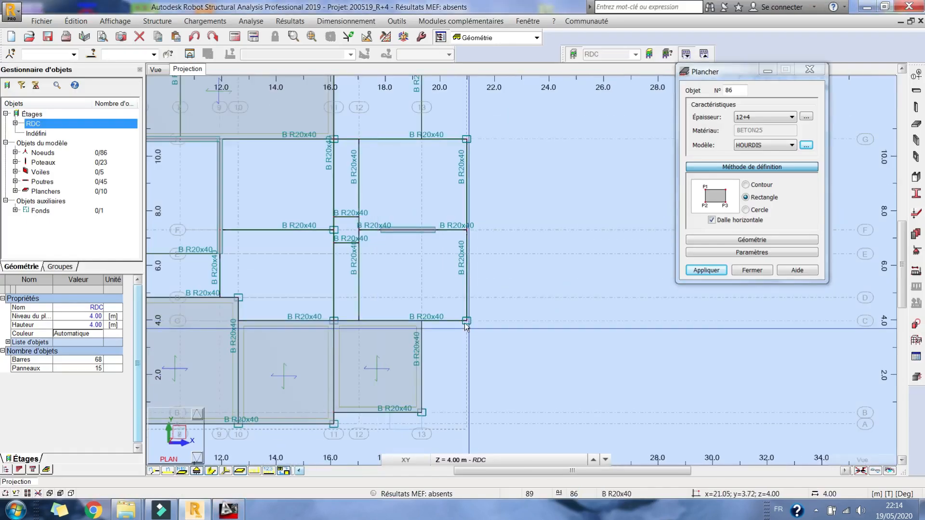
left_click(464, 320)
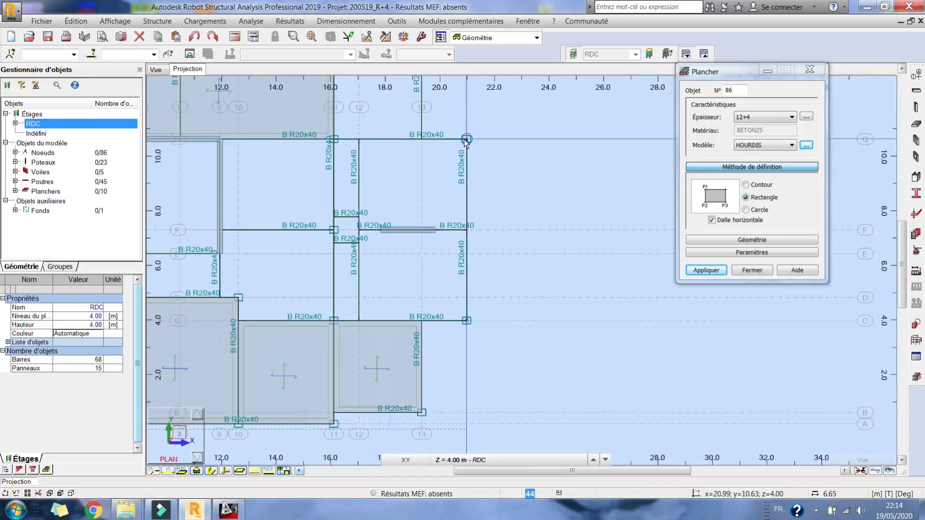
left_click(359, 139)
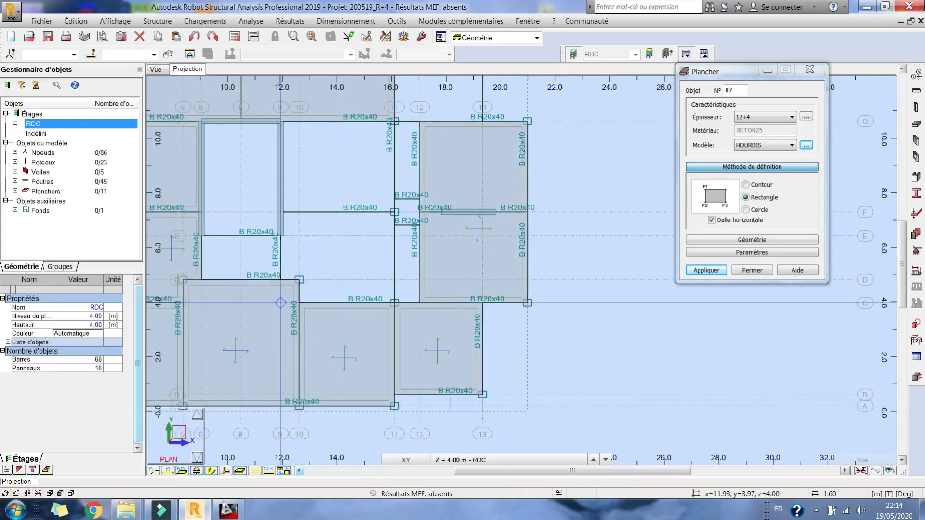
Check the AutoCAD plan, then draw rectangular 12+4 HOURDIS floors in Robot between axes 9 and 11 from F to G, and axes 11 and 13 from G to H
left_click(219, 516)
left_click(218, 517)
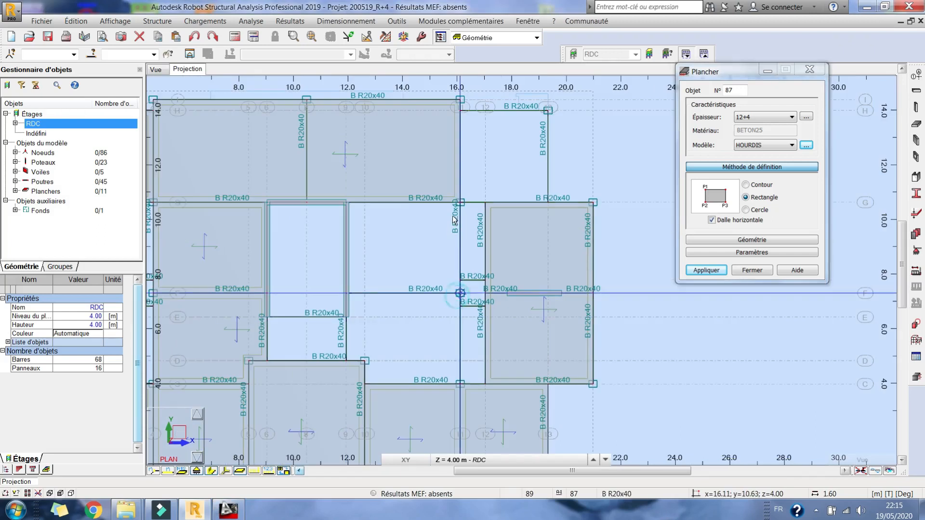
left_click(347, 202)
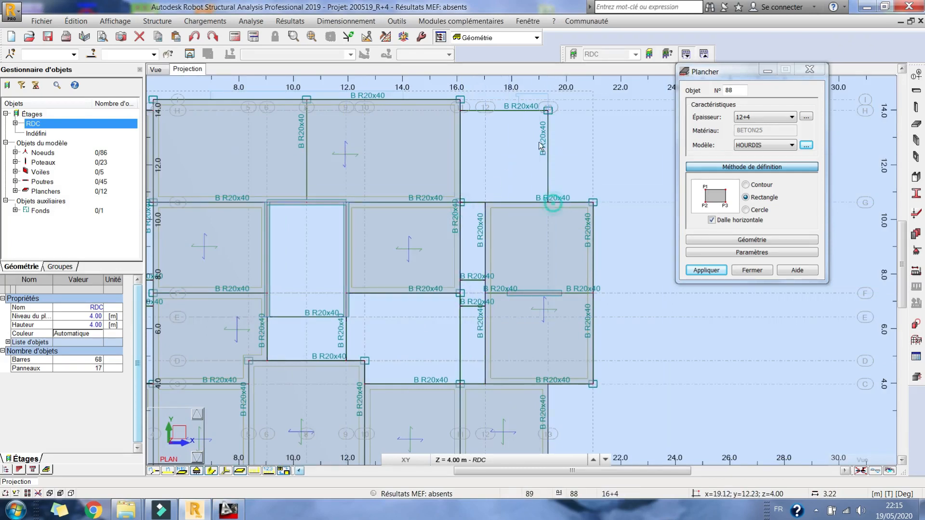
left_click(548, 110)
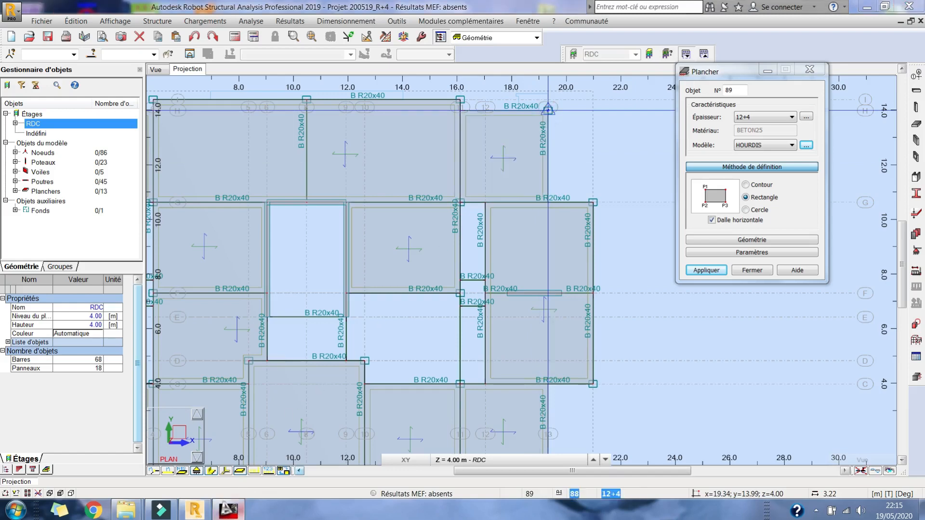
Consult the AutoCAD formwork plan around the stairwell, then draw a rectangular 12+4 HOURDIS floor in Robot between axes 6 and 9 and axes D and E
left_click(228, 509)
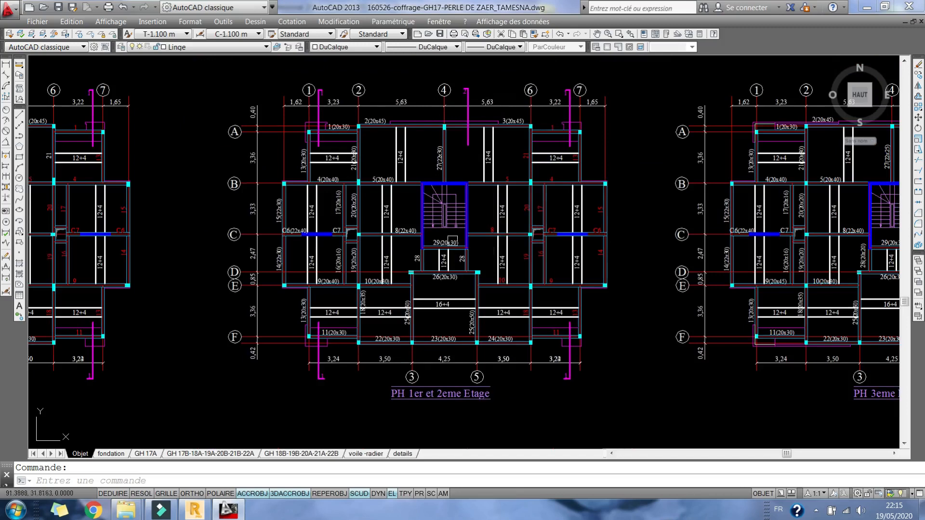
left_click(220, 515)
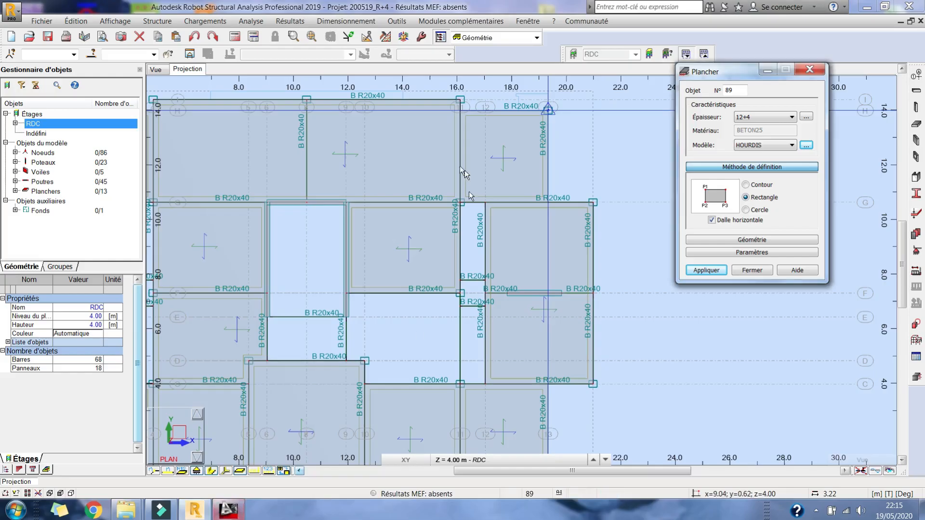
left_click(219, 515)
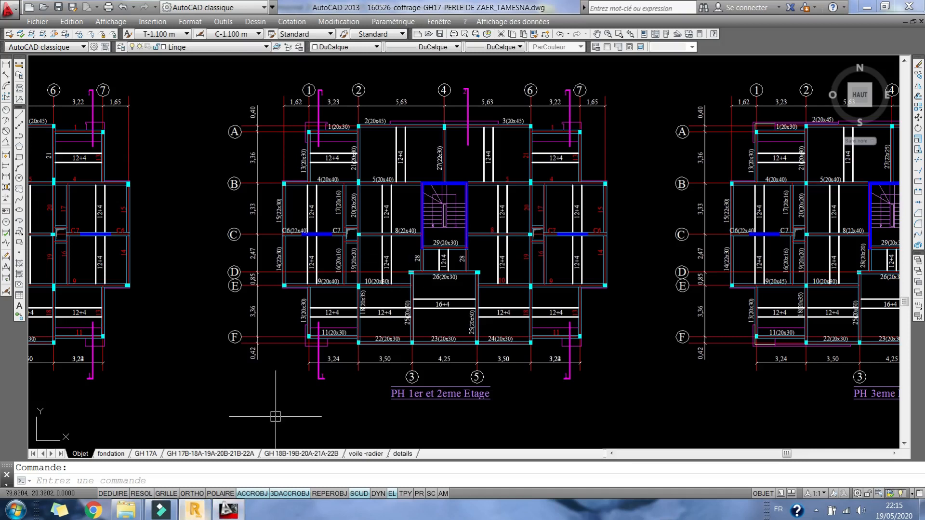
left_click(224, 508)
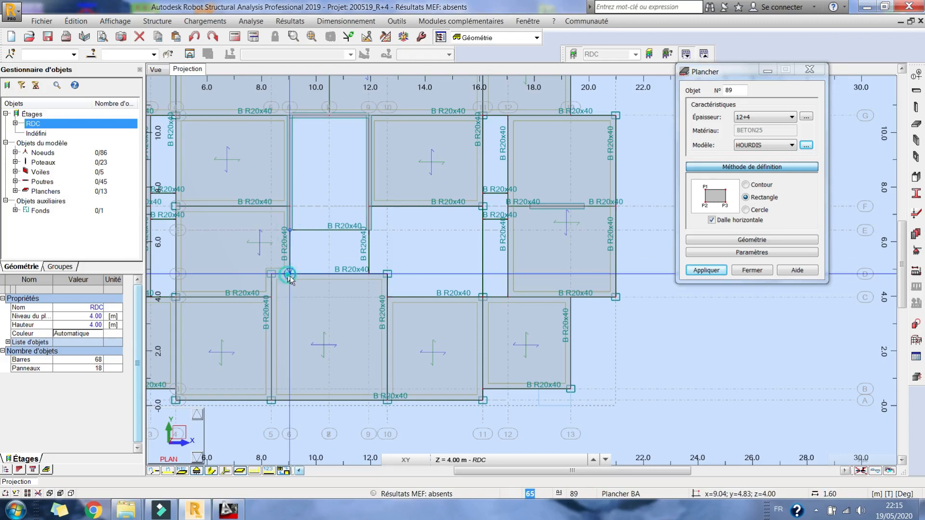
left_click(369, 277)
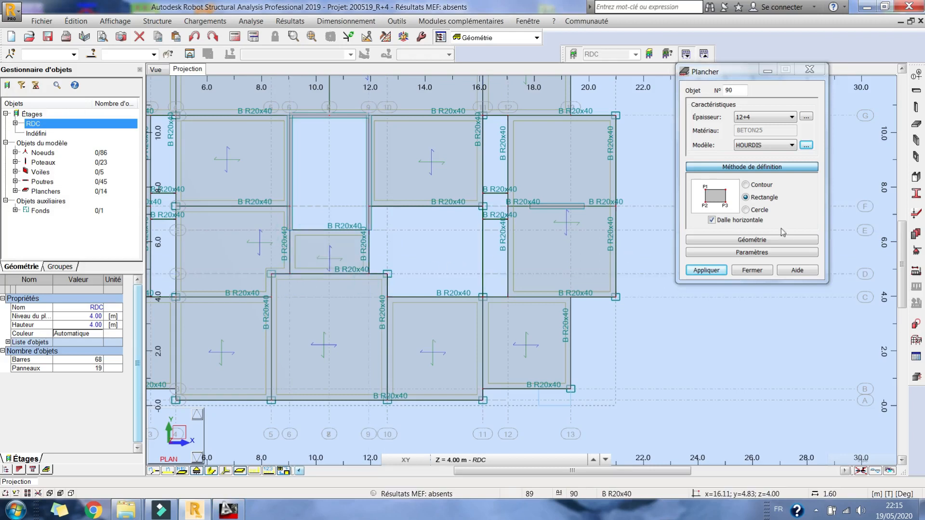
Draw a 12+4 HOURDIS floor by contour between axes 9 and 11 and axes C and F, following the notch at axes 10 and D
left_click(763, 188)
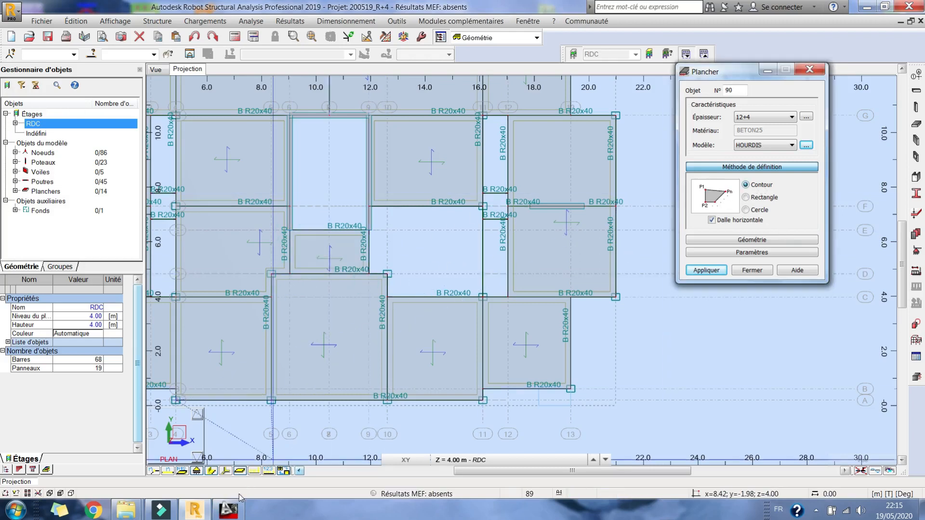
left_click(226, 511)
left_click(226, 511)
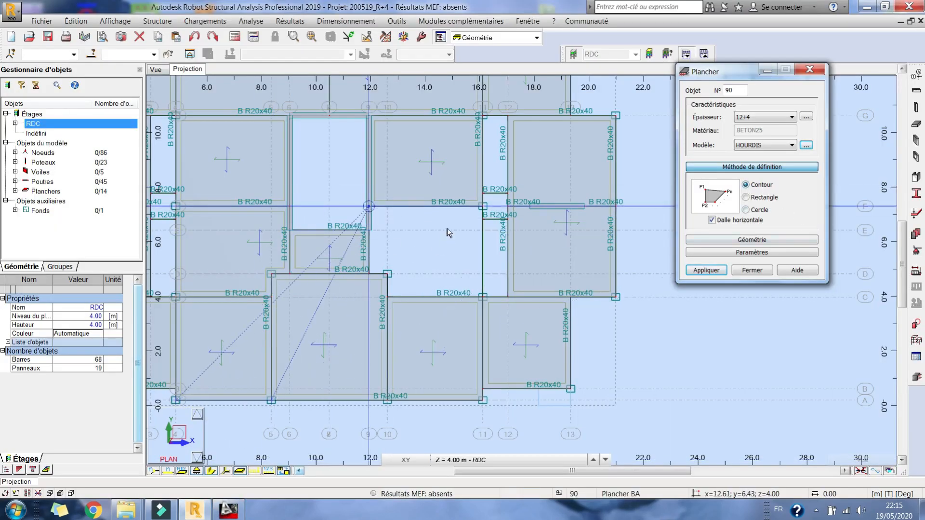
right_click(379, 248)
left_click(439, 258)
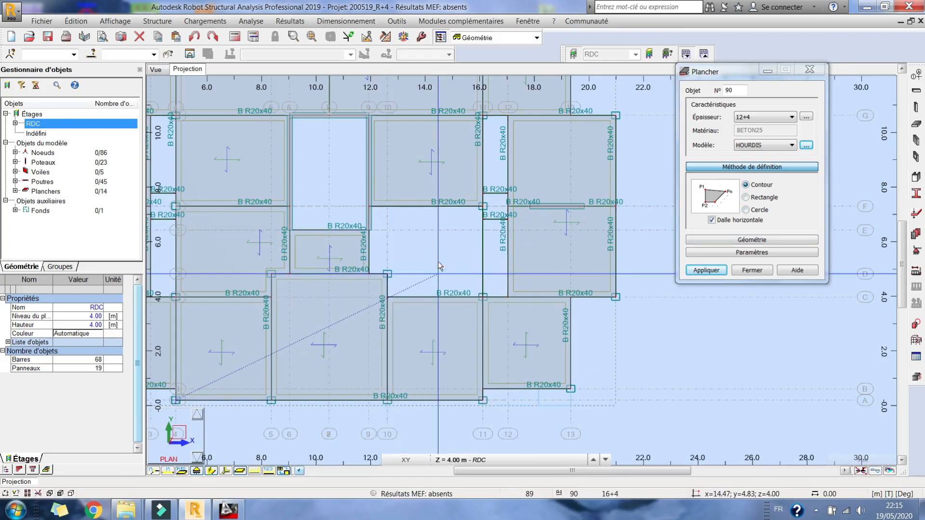
right_click(433, 277)
left_click(435, 283)
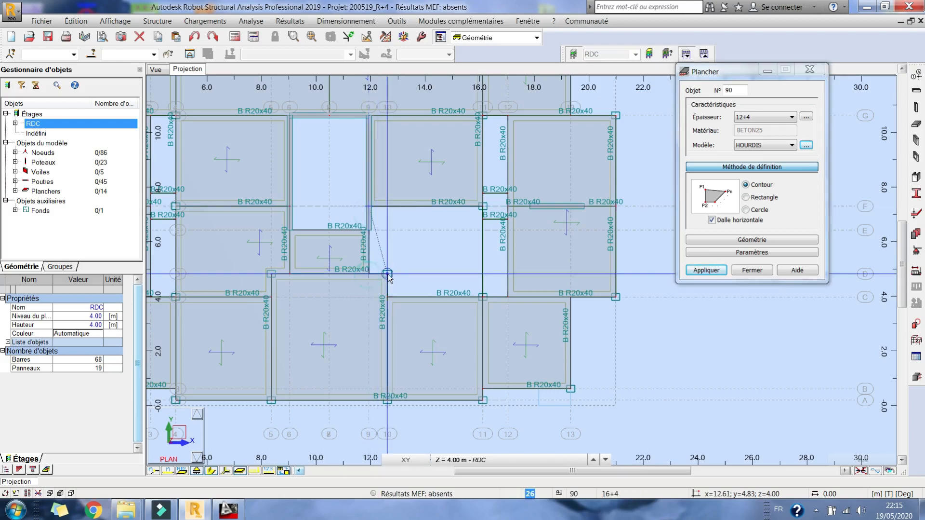
left_click(485, 297)
left_click(482, 207)
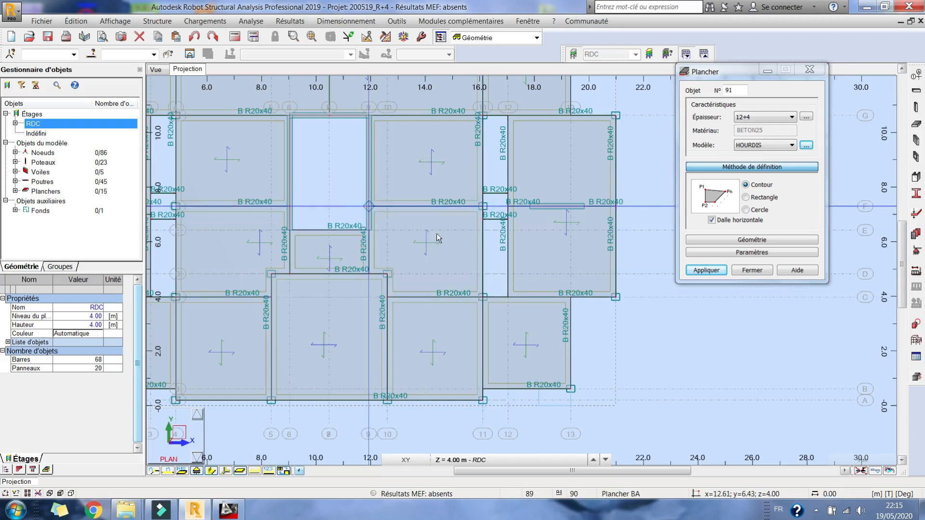
Consult the AutoCAD formwork plan, then draw two rectangular 12+4 HOURDIS floors in Robot between axes 3 and 4, leaving the shaft near axis F open
middle_click_drag(395, 212, 546, 240)
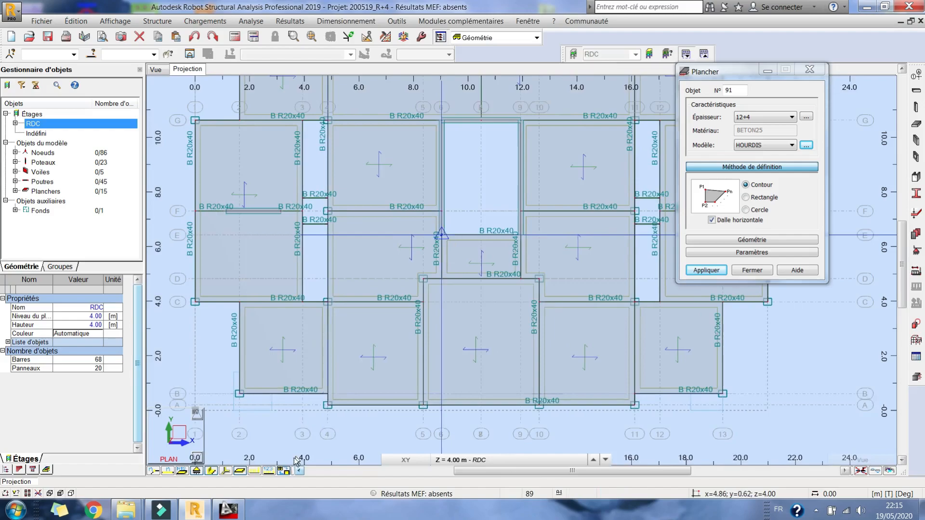
left_click(228, 509)
scroll(247, 369, "up", 6)
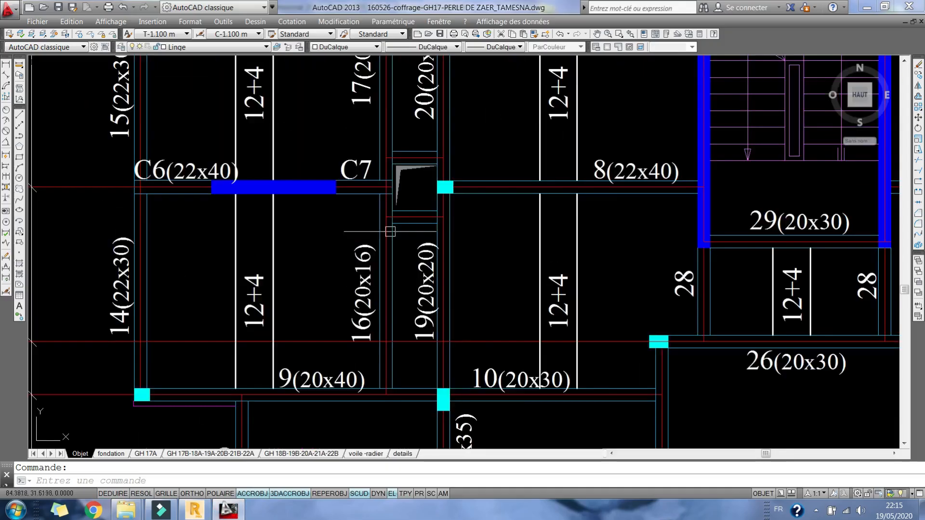
scroll(253, 379, "down", 2)
left_click(195, 509)
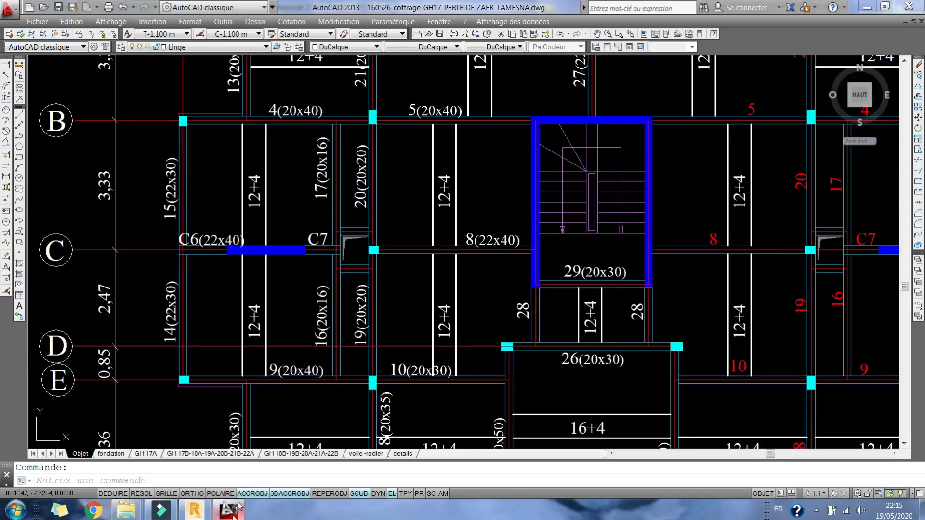
left_click(763, 199)
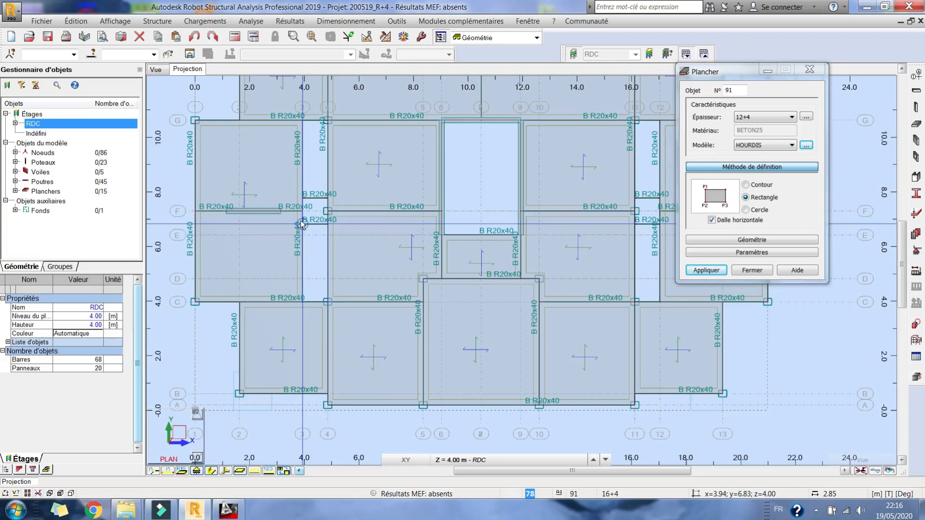
left_click(302, 222)
left_click(328, 302)
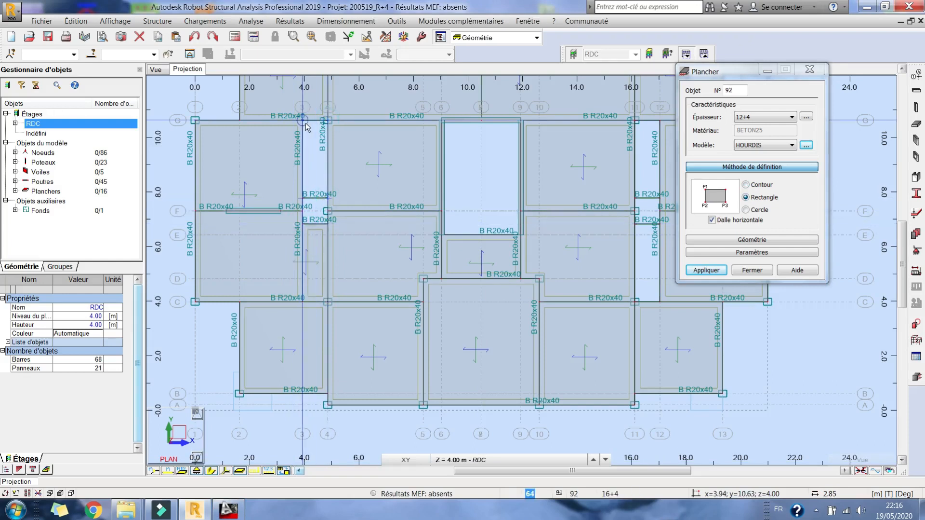
Draw two rectangular 12+4 HOURDIS floors between axes 11 and 12 from C to G, leaving the shaft near axis F open, and finish the floor command
middle_click_drag(528, 239, 377, 285)
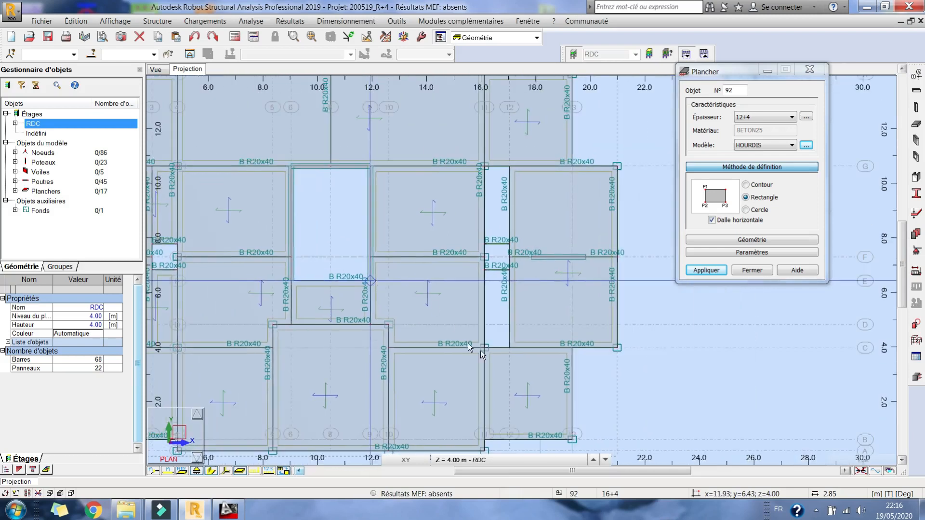
left_click(514, 345)
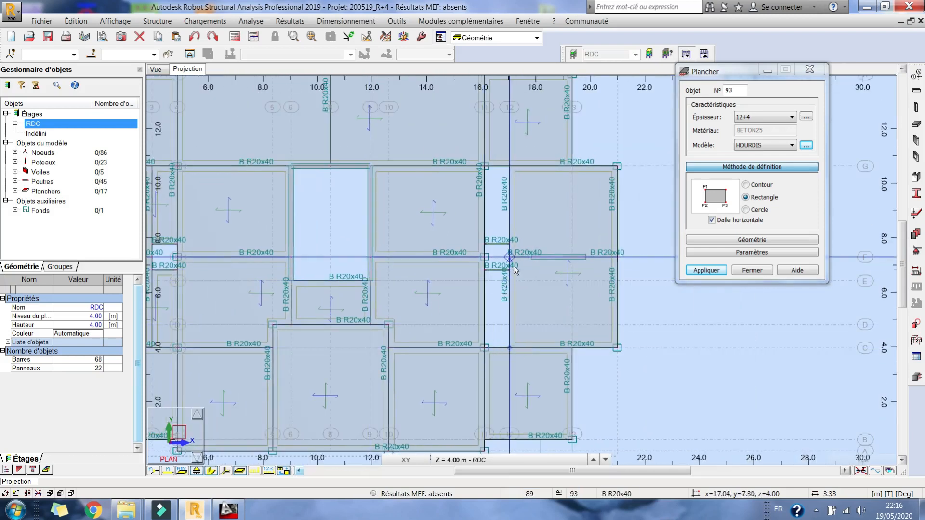
left_click(484, 265)
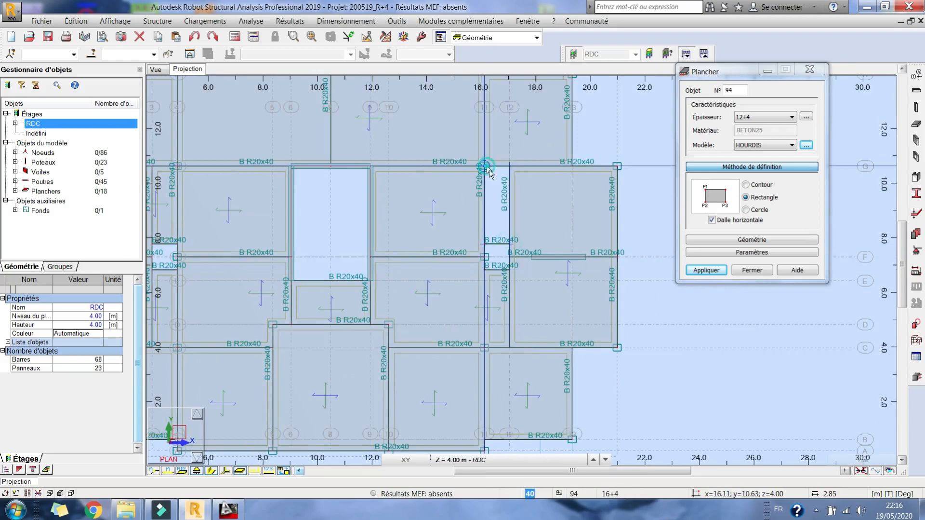
left_click(752, 270)
Run the structural calculation on the completed RDC floor model
scroll(559, 238, "down", 2)
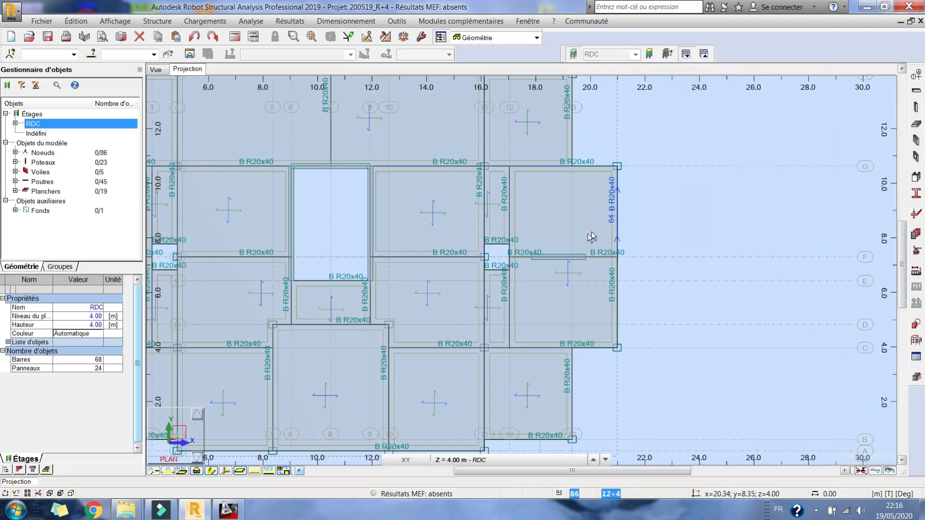
scroll(428, 227, "down", 1)
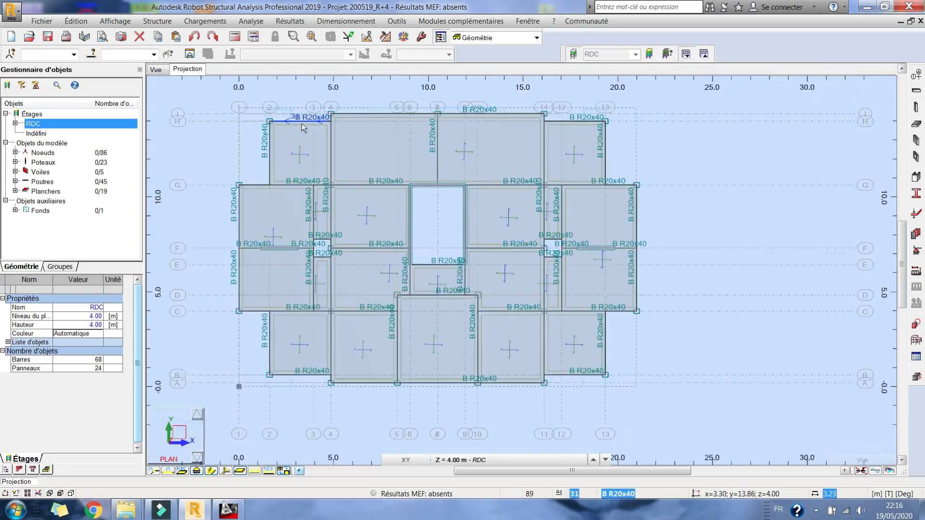
left_click(234, 38)
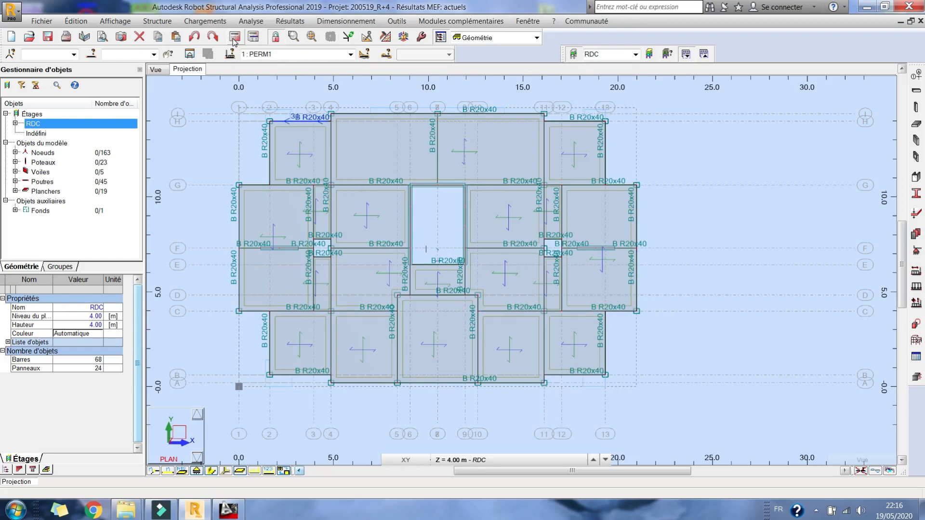
Display the load distribution zones on the model and examine how the floor panels share their loads
right_click(641, 175)
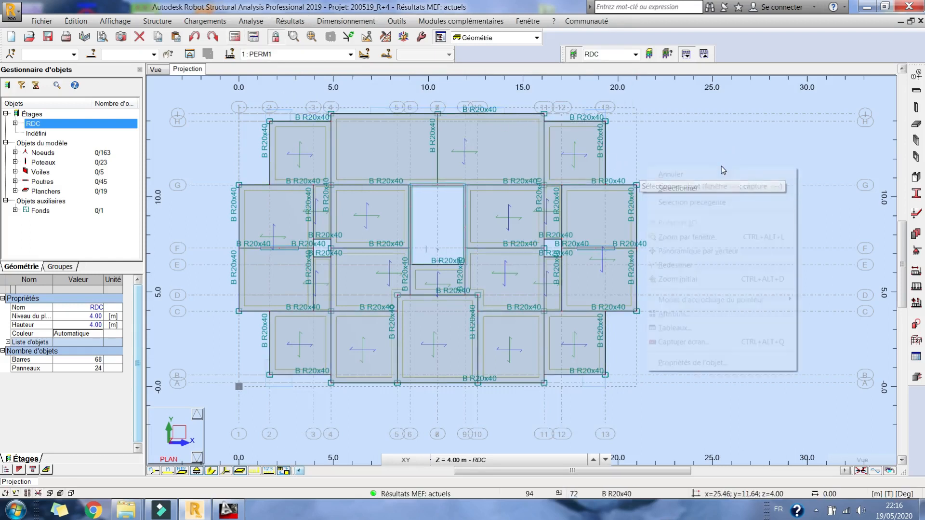
left_click(684, 316)
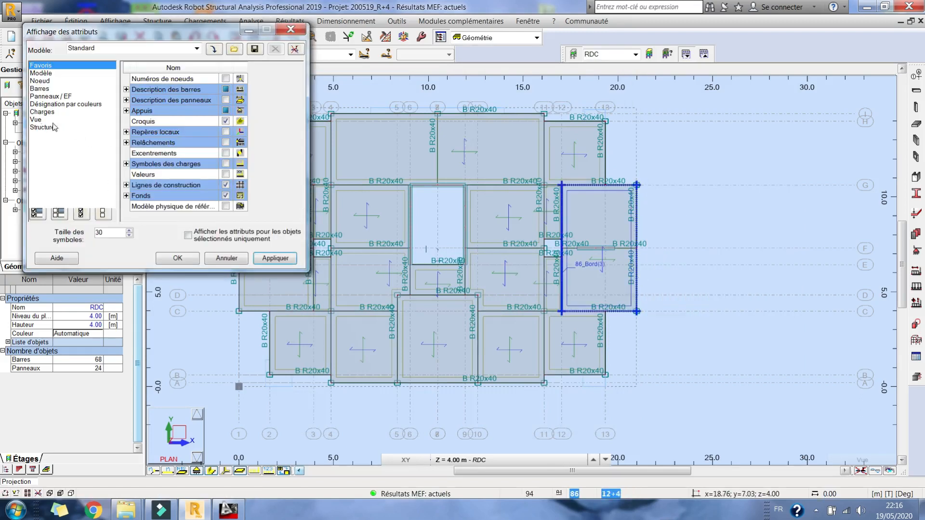
left_click(42, 111)
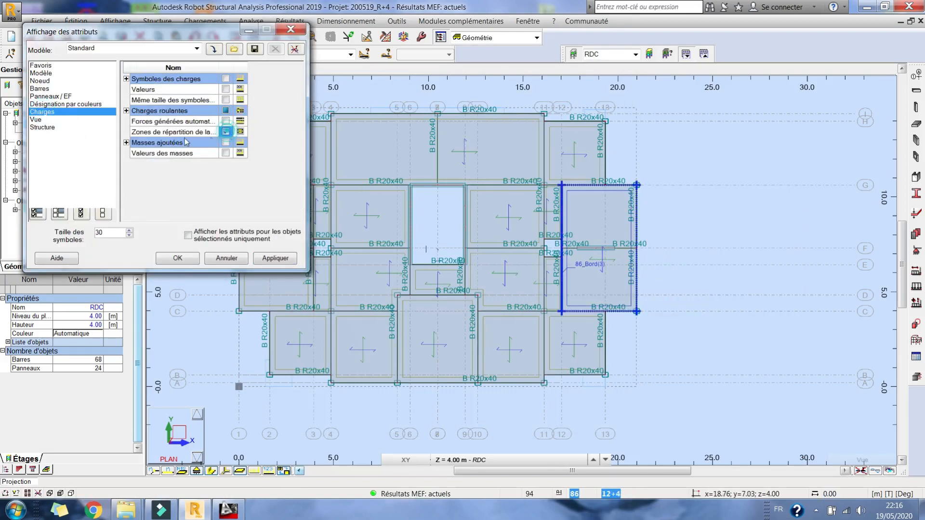
left_click(226, 131)
left_click(264, 258)
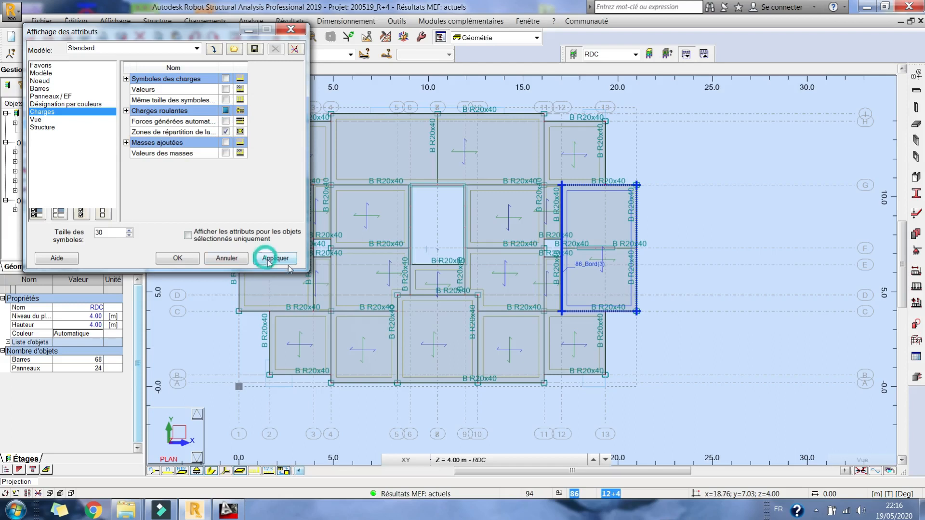
scroll(542, 254, "up", 1)
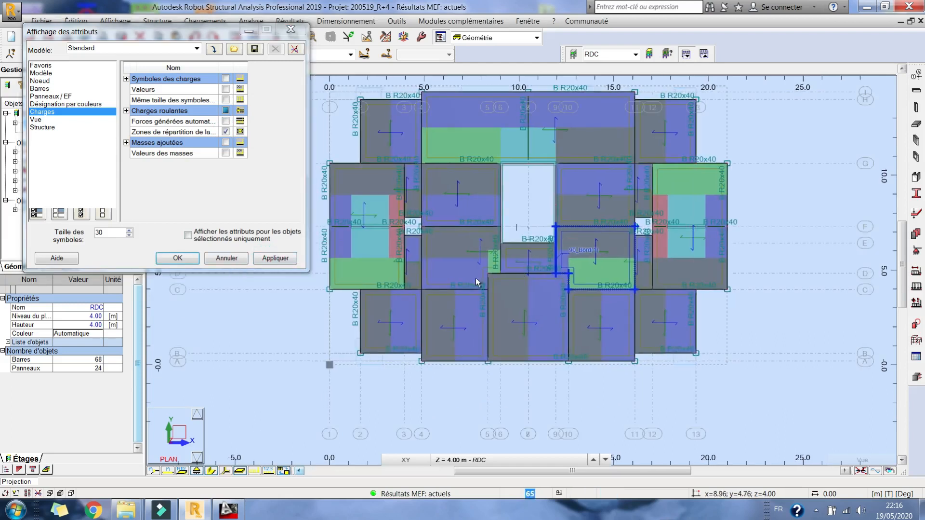
scroll(480, 268, "up", 2)
scroll(480, 268, "up", 1)
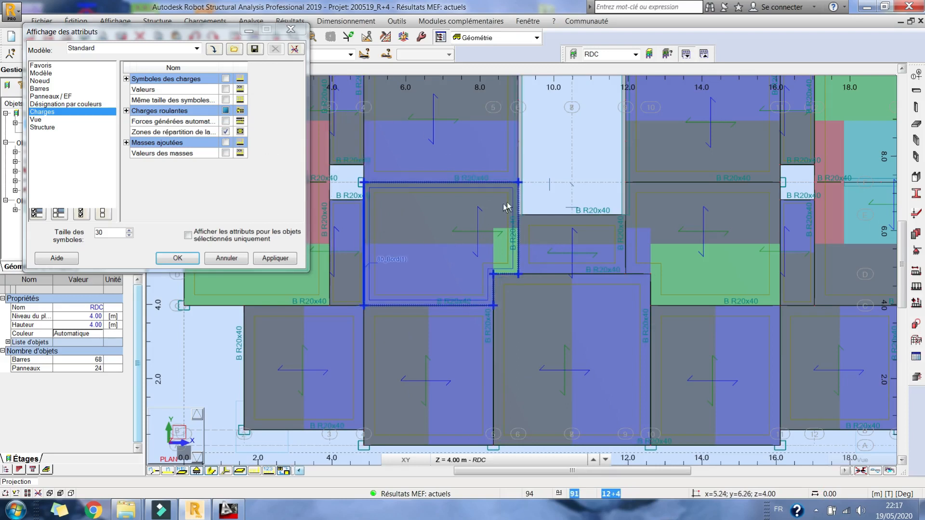
middle_click_drag(504, 203, 498, 237)
scroll(493, 217, "down", 2)
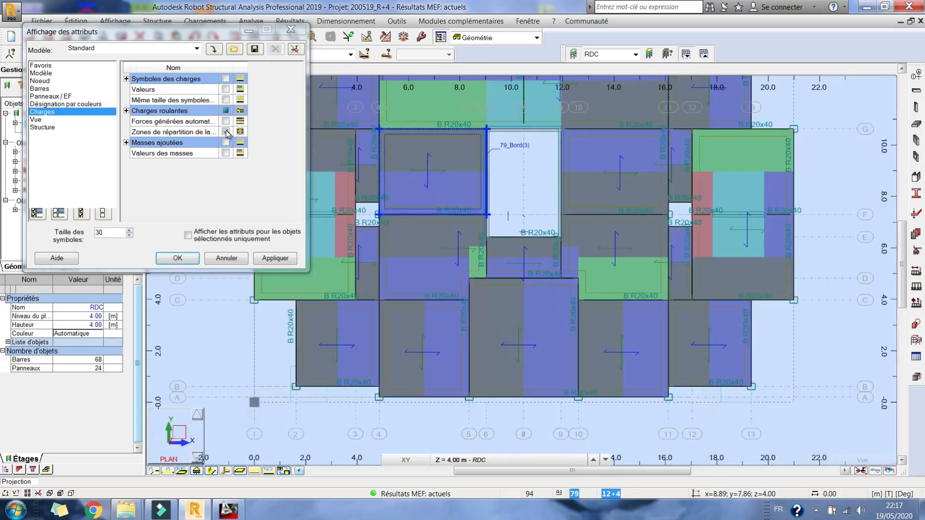
Turn off the display of the load distribution zones and close the display attributes
left_click(226, 131)
left_click(175, 259)
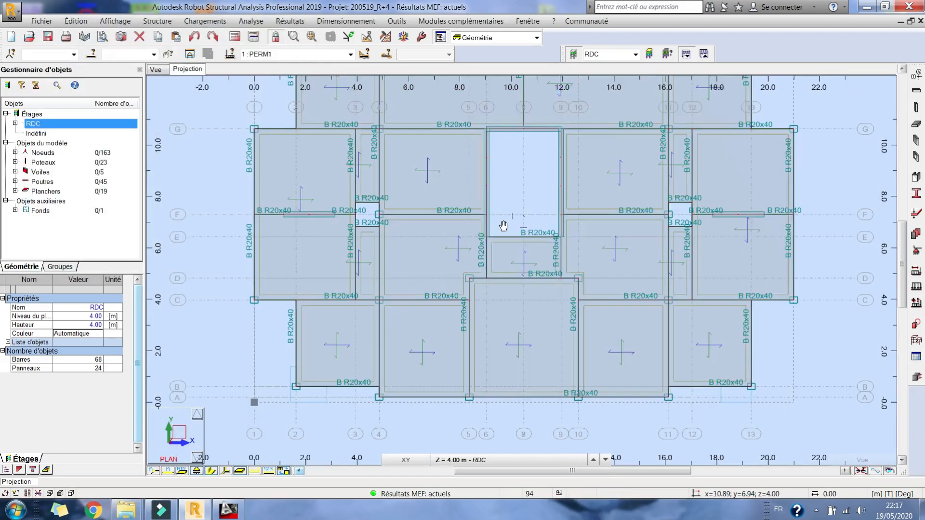
middle_click_drag(503, 226, 457, 220)
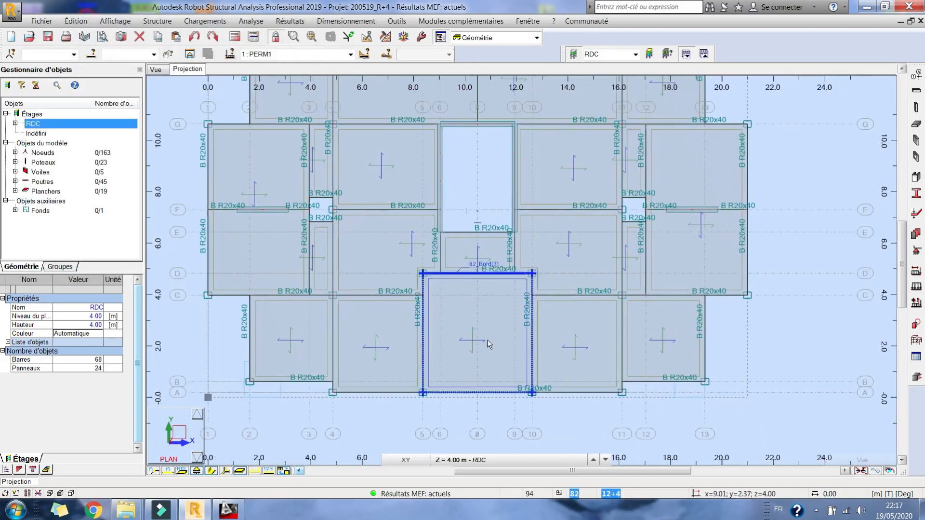
Assign the 16+4 thickness to the floor between axes 5–10 and A–D, and check the properties of the floor between axes 4–6 and F–G
left_click(917, 213)
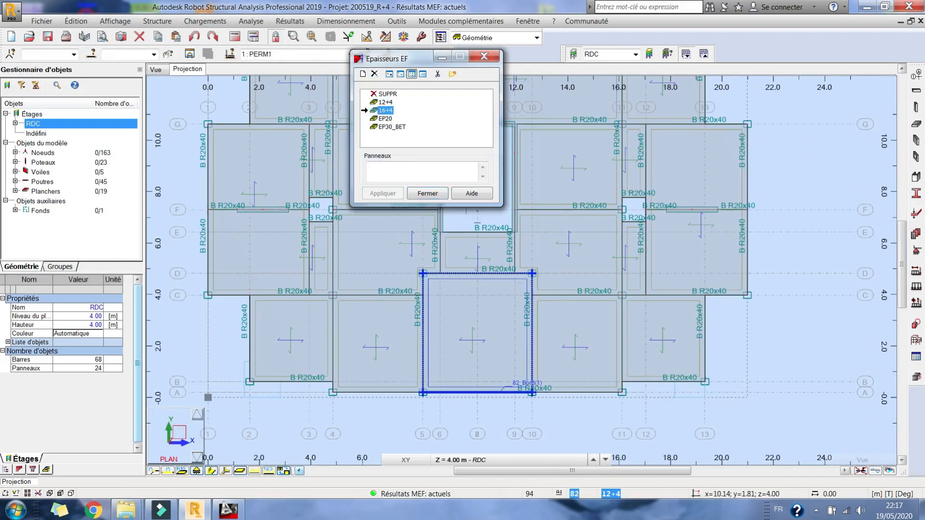
left_click(470, 354)
left_click(506, 288)
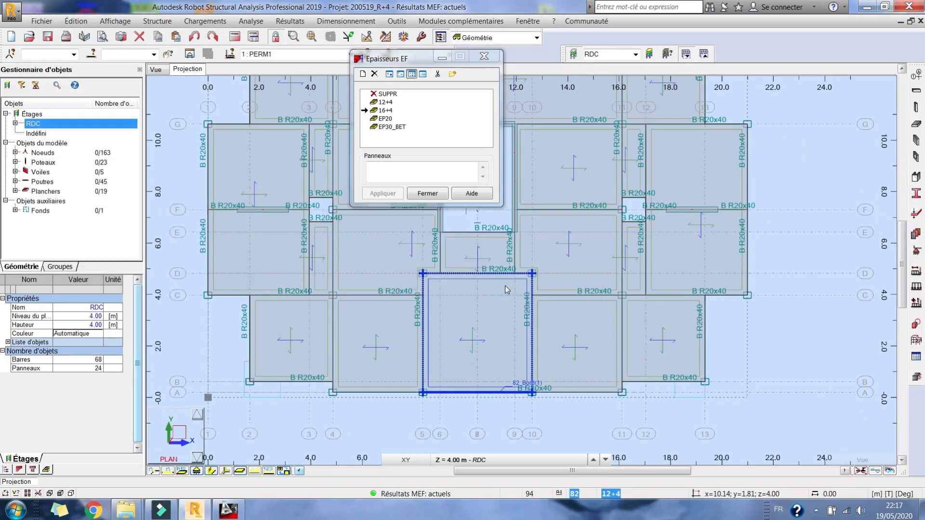
left_click(428, 192)
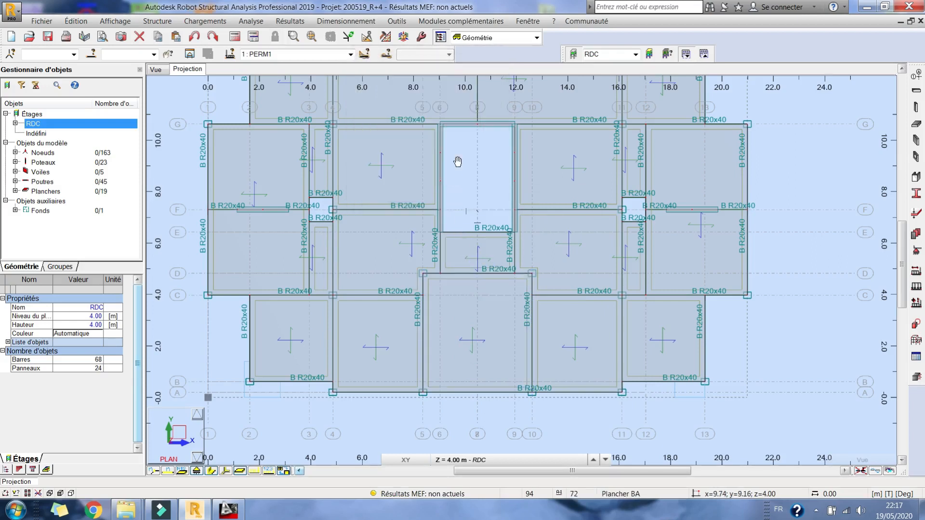
left_click(413, 177)
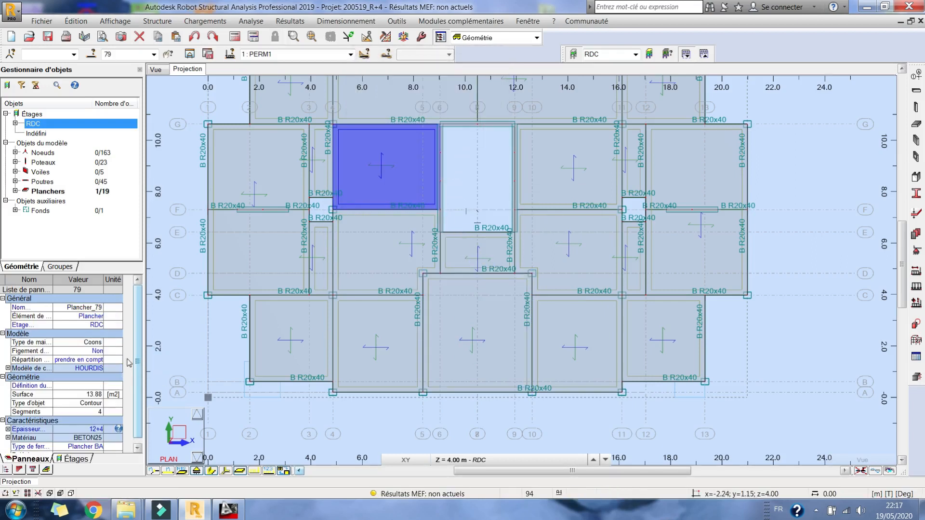
scroll(139, 344, "down", 1)
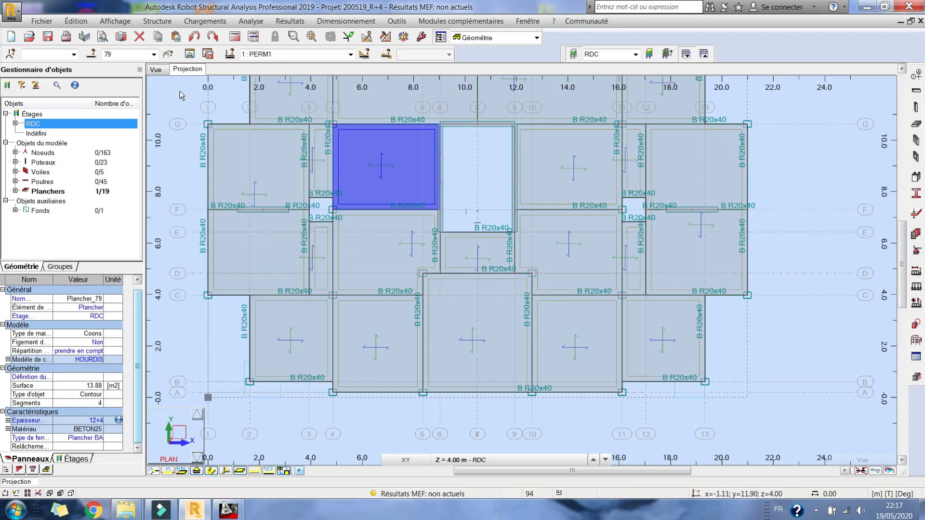
Start the floor command near axes 2 and H and add a uniform 12 cm thickness named EP12 in BETON25
middle_click_drag(476, 244, 460, 269)
middle_click_drag(449, 237, 474, 343)
scroll(247, 185, "up", 3)
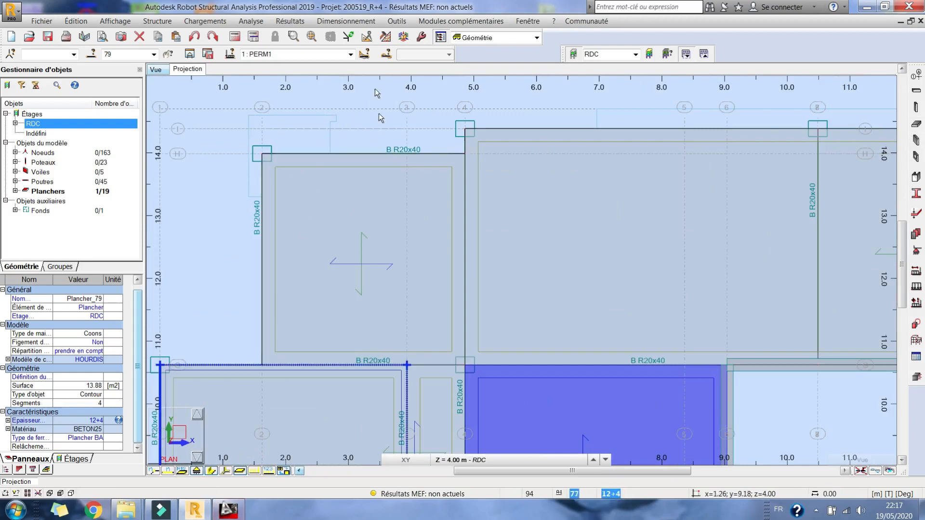
left_click(917, 124)
left_click(755, 119)
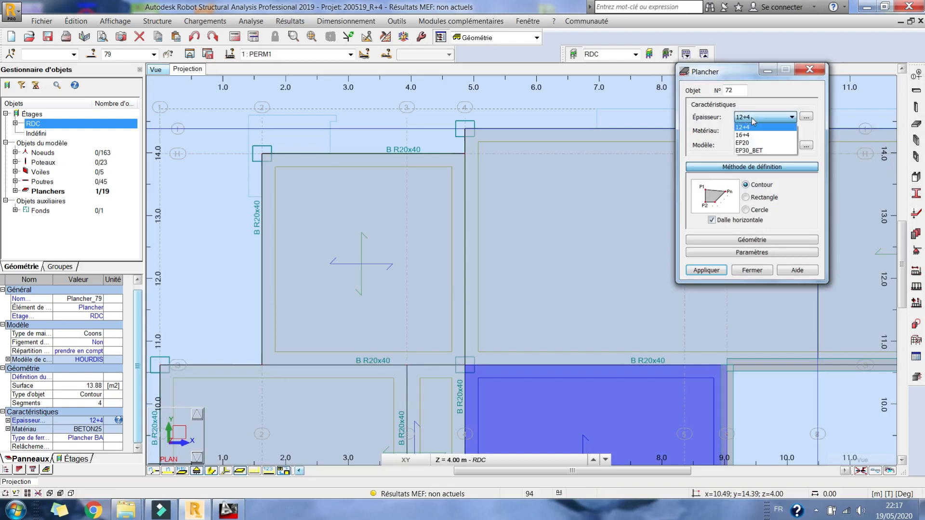
left_click(752, 127)
left_click(806, 116)
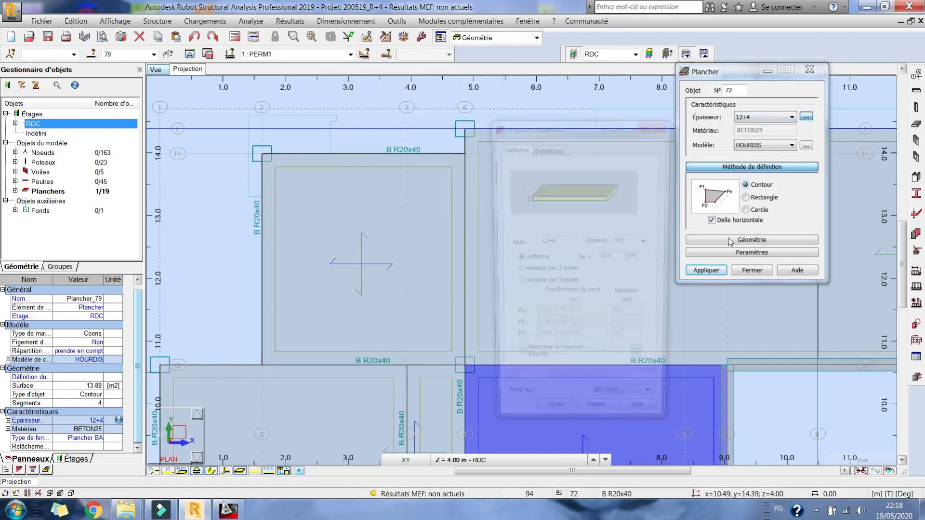
left_click(616, 256)
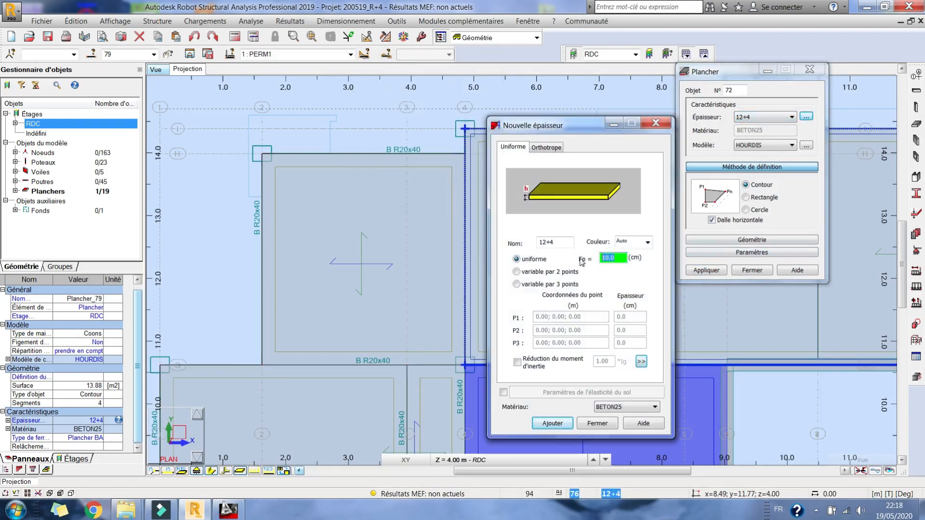
left_click(562, 242)
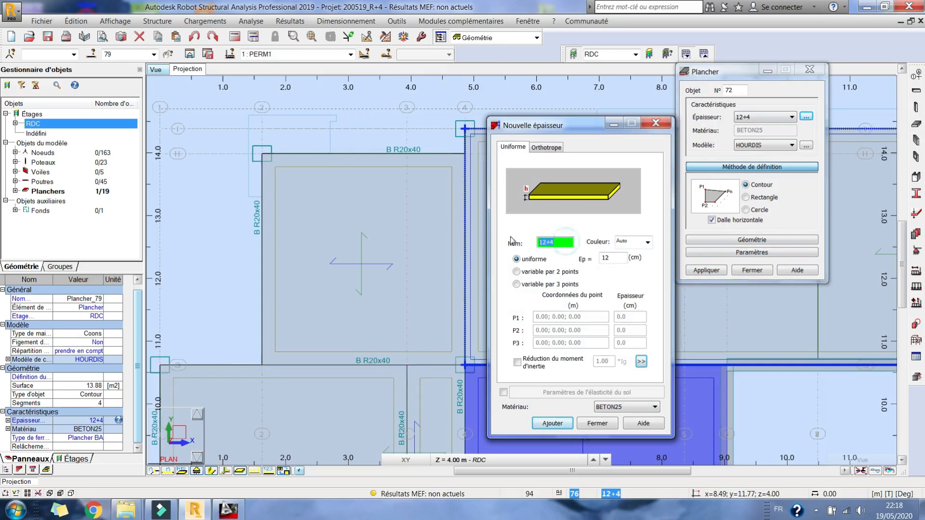
left_click(572, 424)
Set the floor definition method to Contour and its calculation model to coque
left_click(756, 187)
middle_click_drag(241, 111, 254, 170)
scroll(254, 171, "up", 2)
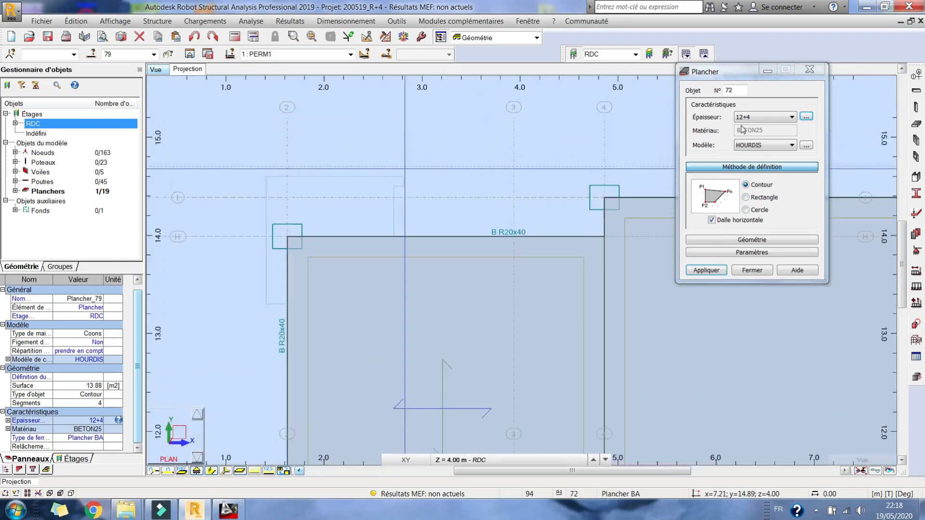
left_click(766, 145)
left_click(752, 152)
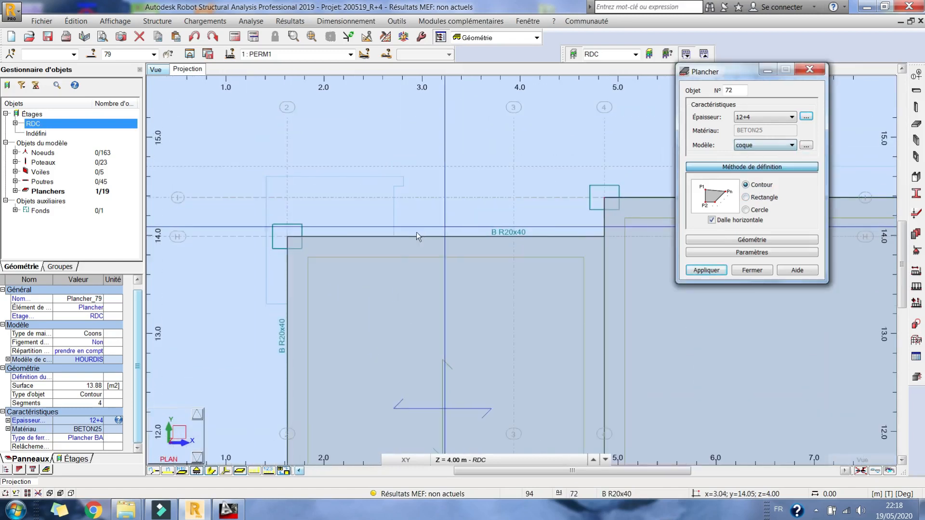
Start the balcony contour on axis H at x 2.71 m, tracing its stepped end up to y 14.60 m at x 2.81 m
middle_click_drag(380, 210, 379, 233)
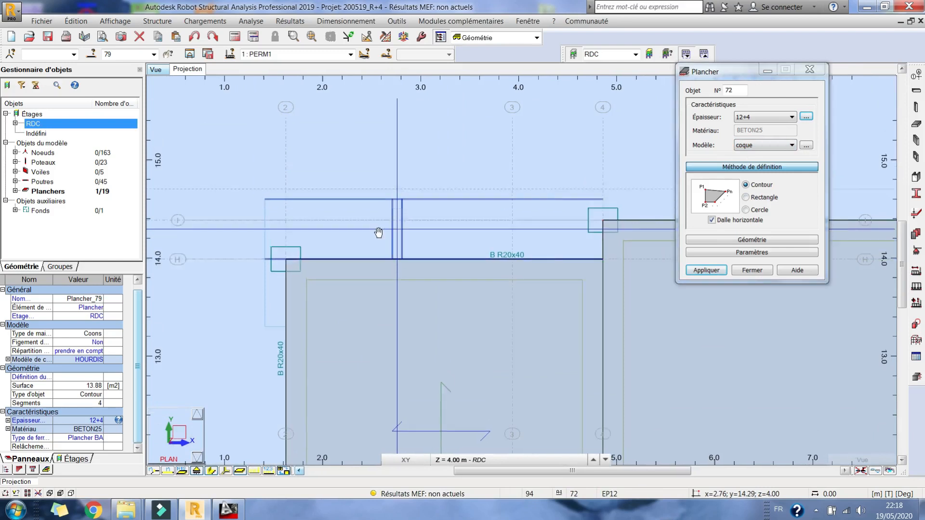
scroll(379, 233, "up", 2)
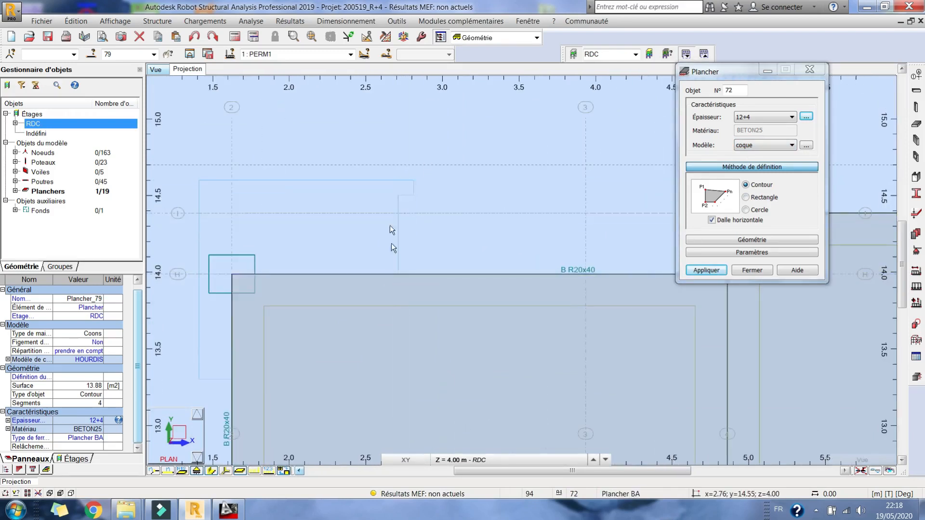
scroll(391, 273, "up", 2)
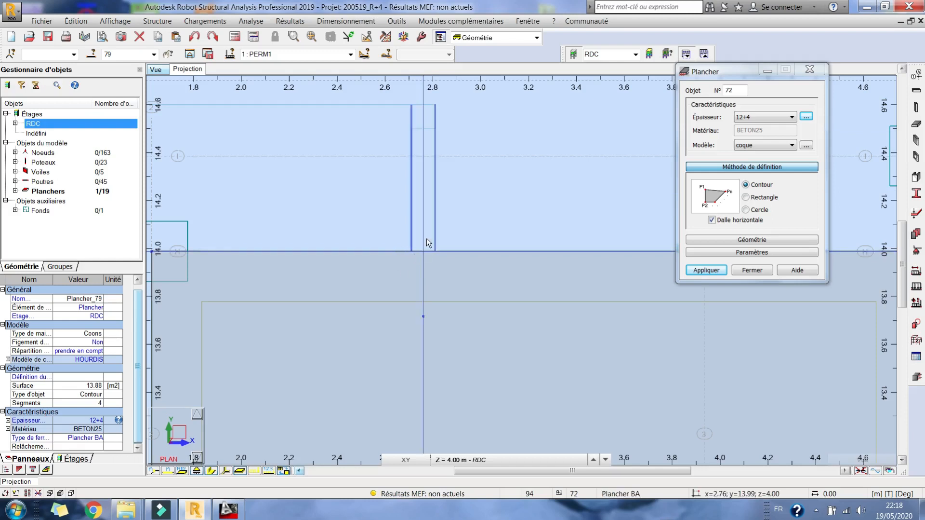
scroll(419, 248, "up", 3)
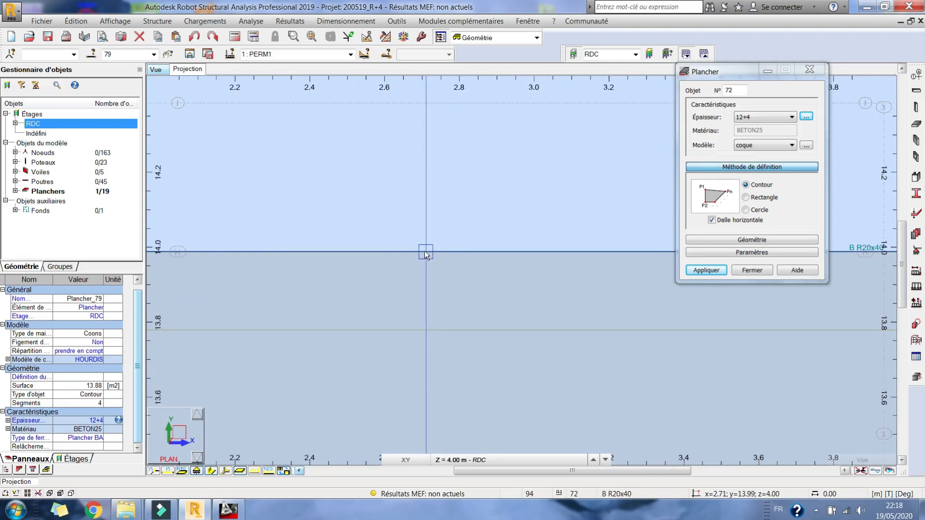
middle_click_drag(421, 161, 426, 282)
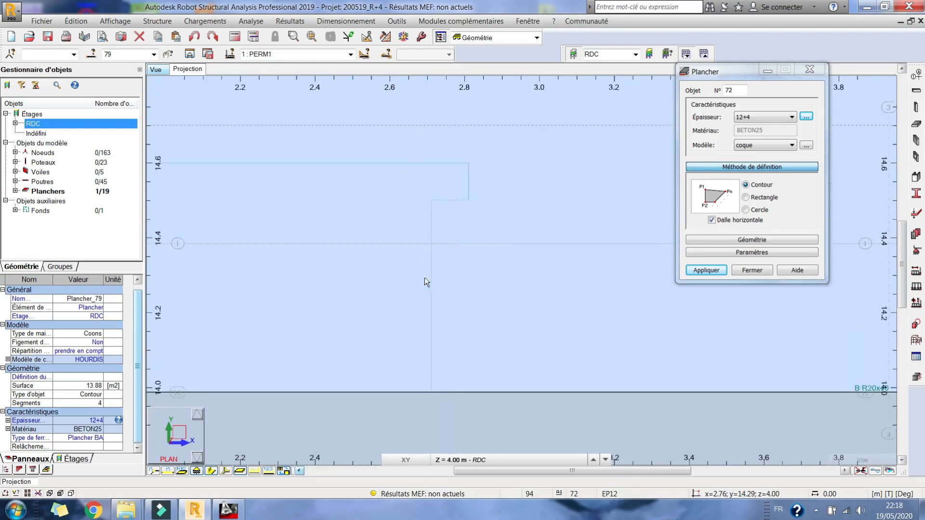
left_click(432, 200)
left_click(469, 200)
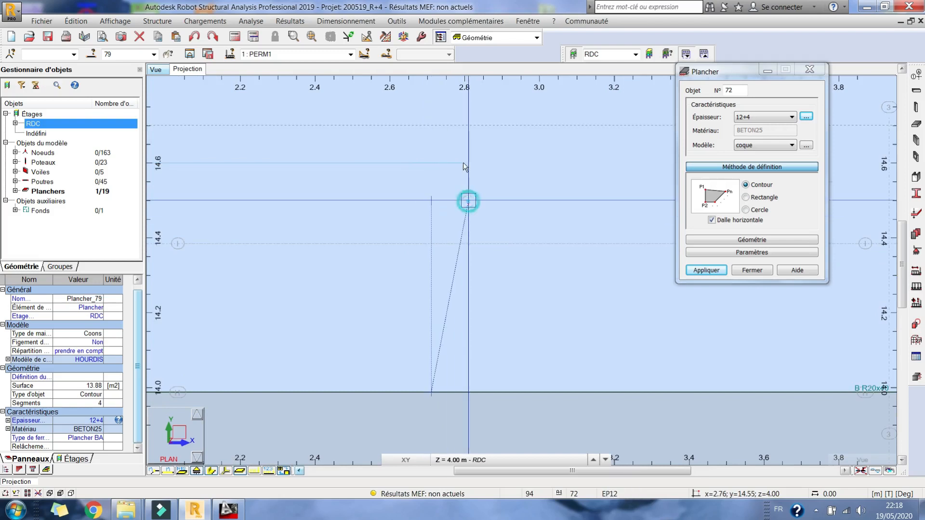
left_click(469, 163)
Complete the balcony contour through (1.41, 14.60) and (1.41, 13.30), return along axis 2 to axis H, and close it at its start point
middle_click_drag(368, 194, 752, 153)
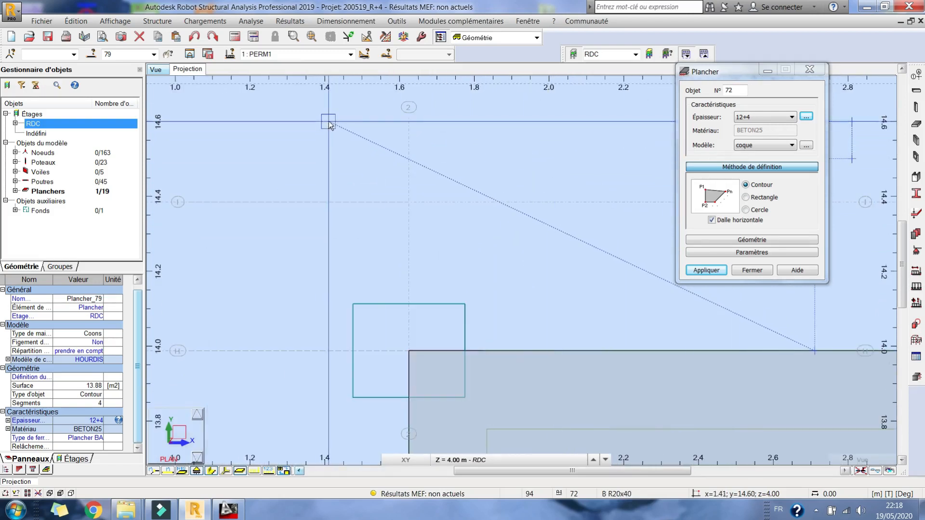
middle_click_drag(325, 264, 324, 247)
middle_click_drag(295, 373, 304, 253)
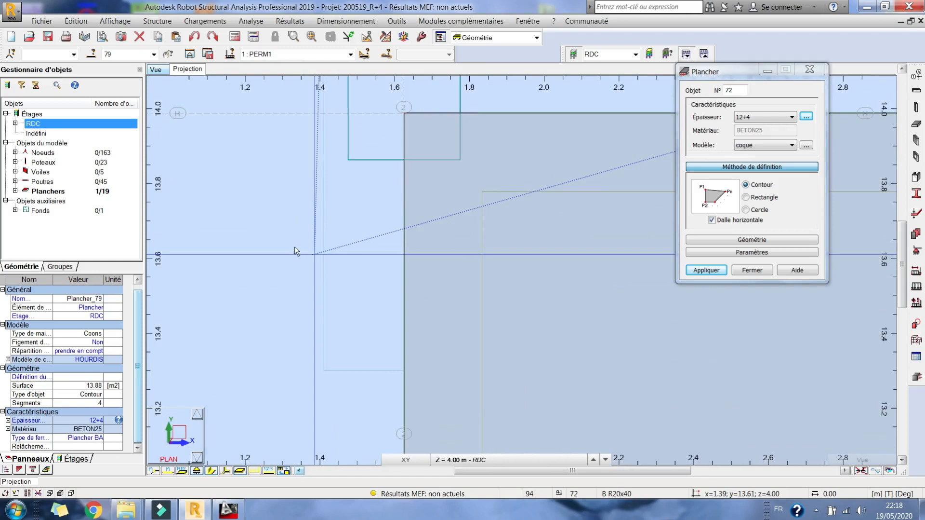
left_click(324, 368)
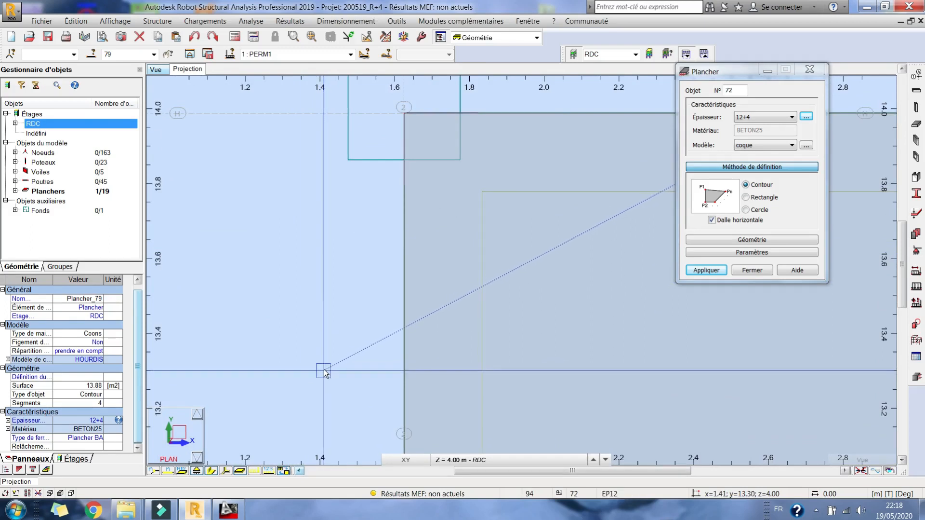
left_click(405, 370)
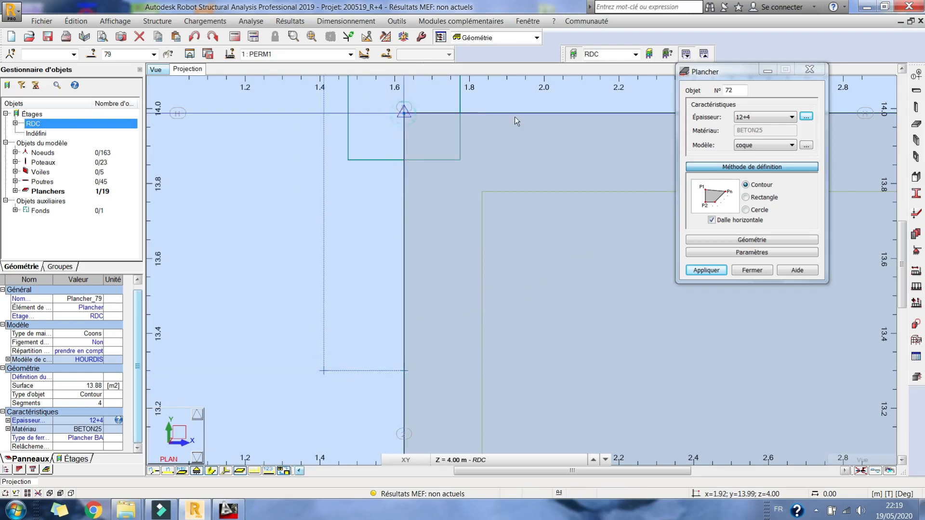
middle_click_drag(516, 121, 200, 309)
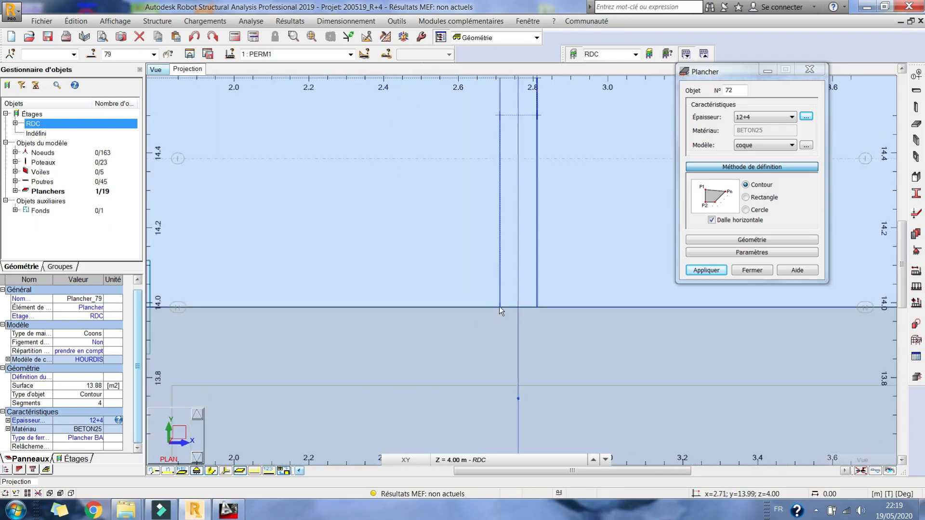
scroll(453, 264, "down", 5)
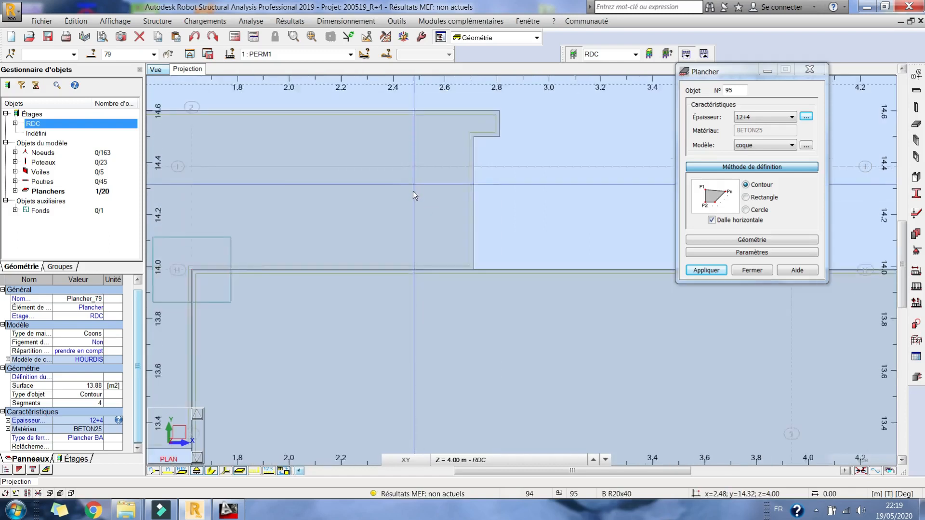
scroll(393, 229, "down", 3)
middle_click_drag(564, 233, 370, 234)
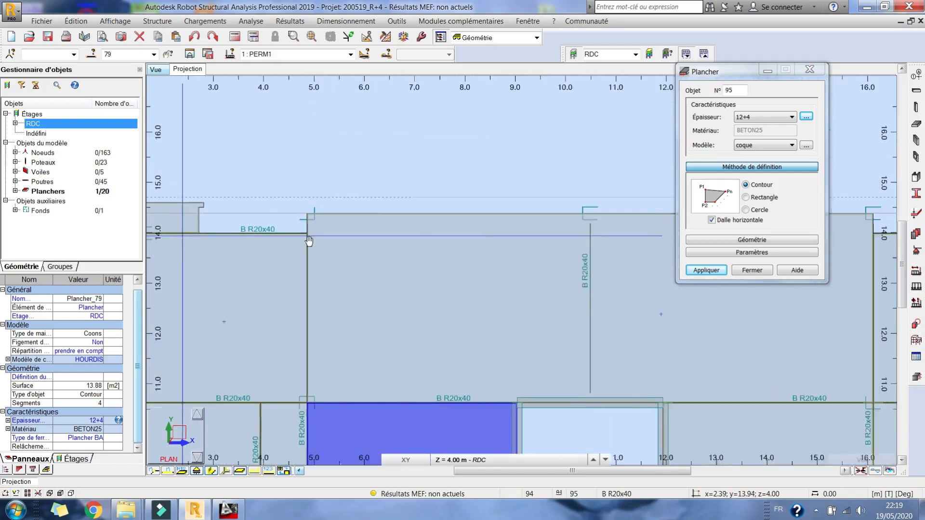
left_click(746, 197)
middle_click_drag(386, 213, 361, 239)
scroll(361, 238, "up", 2)
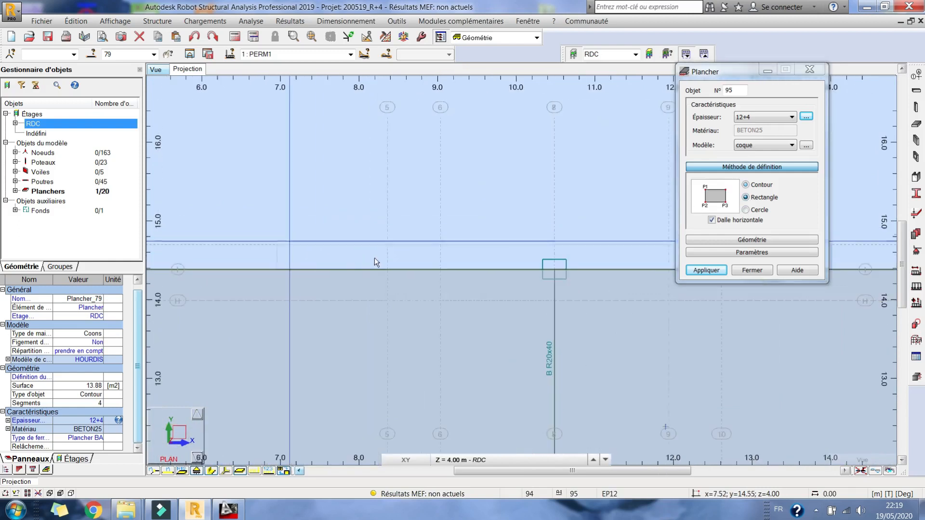
left_click(275, 245)
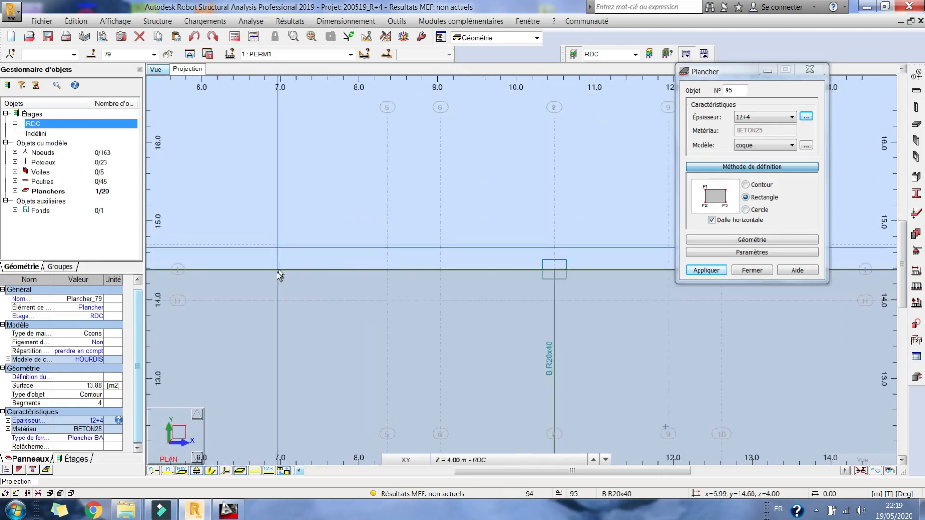
middle_click_drag(494, 286, 269, 308)
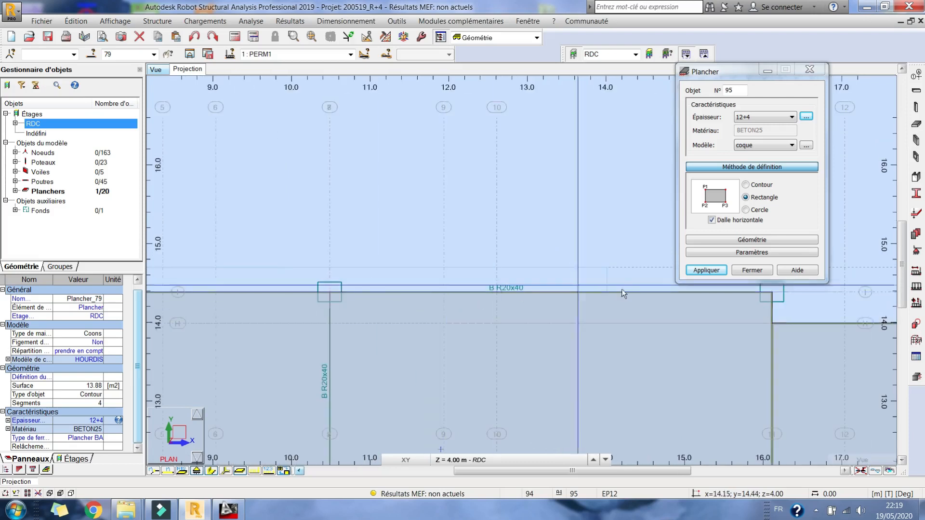
left_click(607, 267)
middle_click_drag(336, 264, 626, 276)
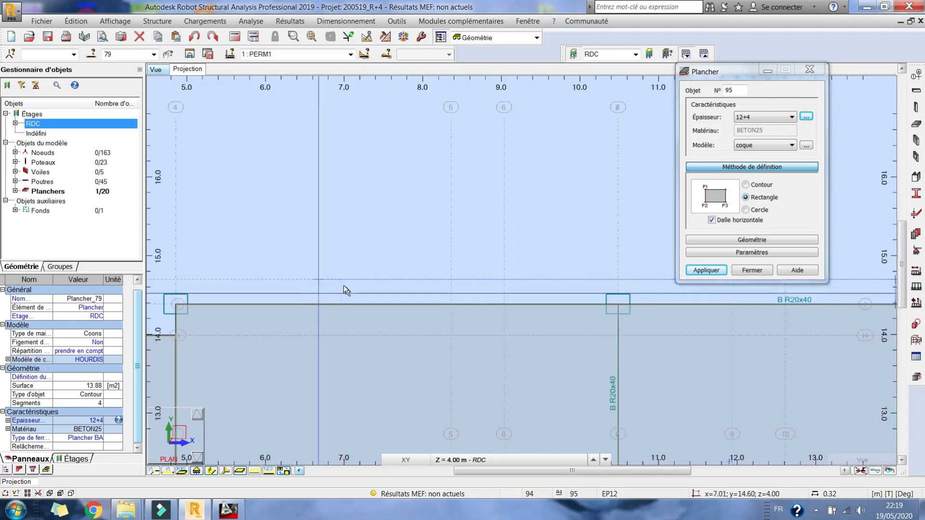
Restart the Rectangle floor definition and draw the balcony strip from axis I up to y 14.70 m, between x 6.96 and 14.01 m
left_click(763, 197)
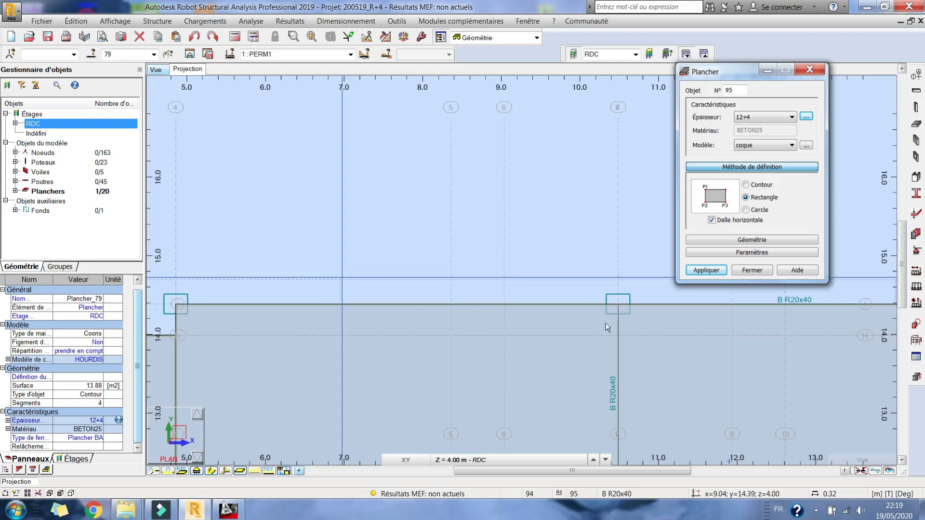
middle_click_drag(628, 321, 423, 346)
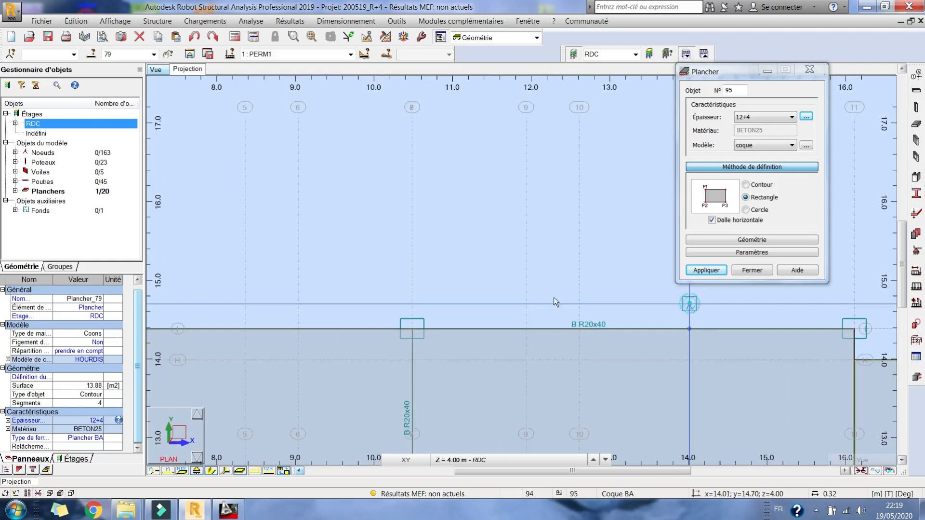
middle_click_drag(157, 310, 472, 289)
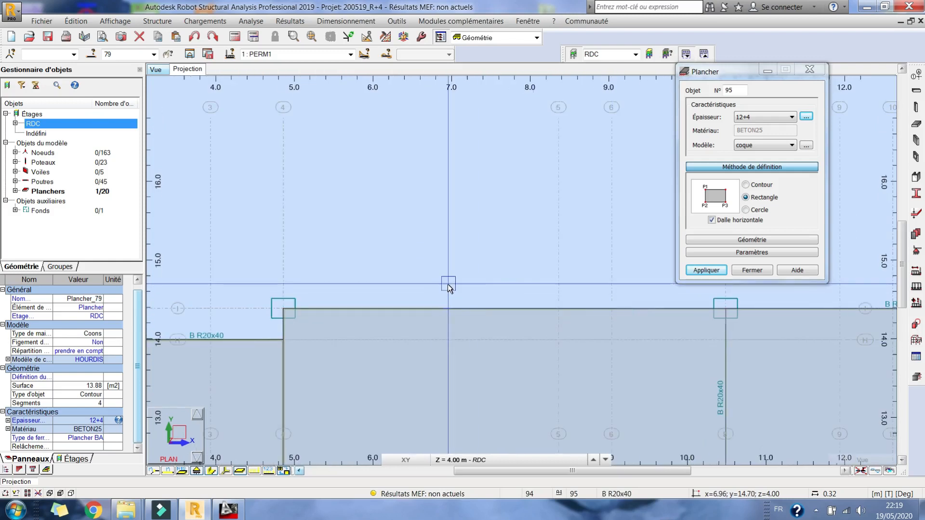
left_click(448, 285)
scroll(323, 269, "down", 3)
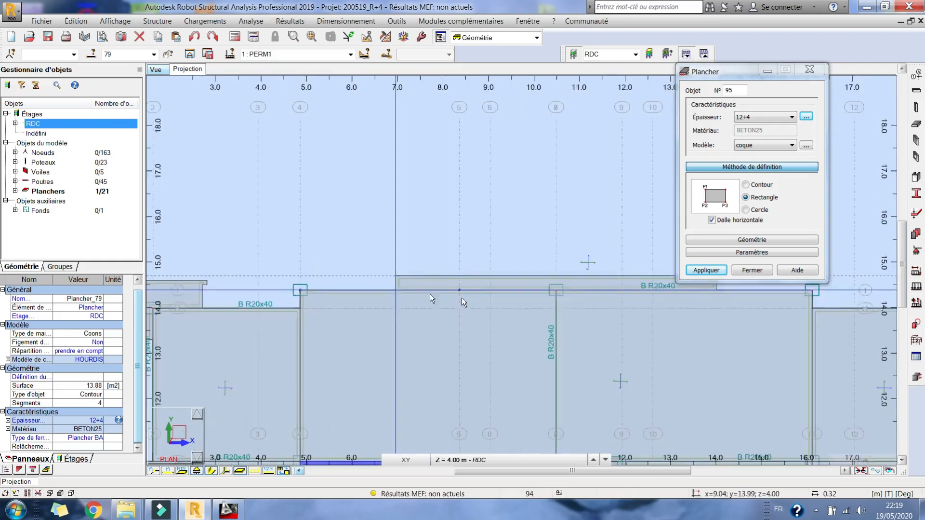
Switch to the AutoCAD formwork plan and examine the balcony outlines along the front edge near beams 22, 23, 24 and 11
middle_click_drag(489, 308, 288, 257)
middle_click_drag(593, 261, 361, 265)
middle_click_drag(510, 242, 646, 29)
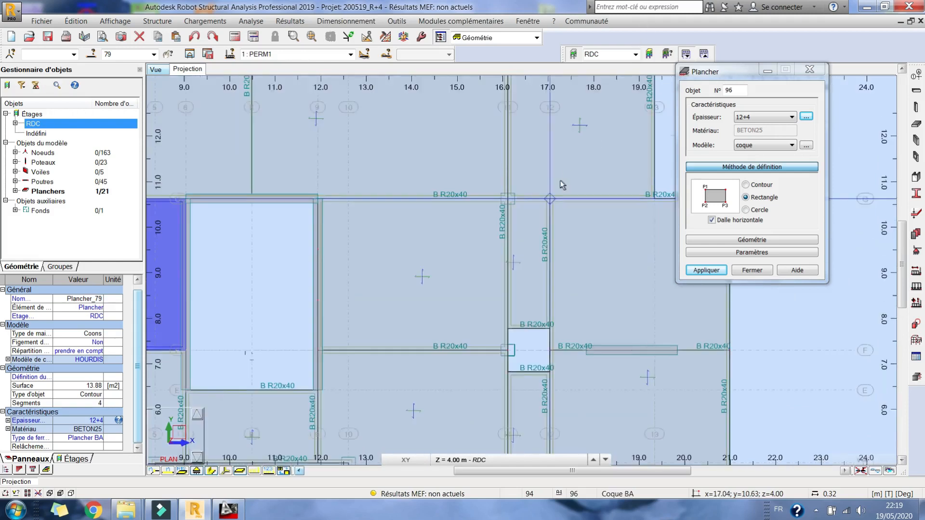
scroll(549, 183, "down", 3)
scroll(520, 205, "down", 1)
middle_click_drag(489, 222, 488, 142)
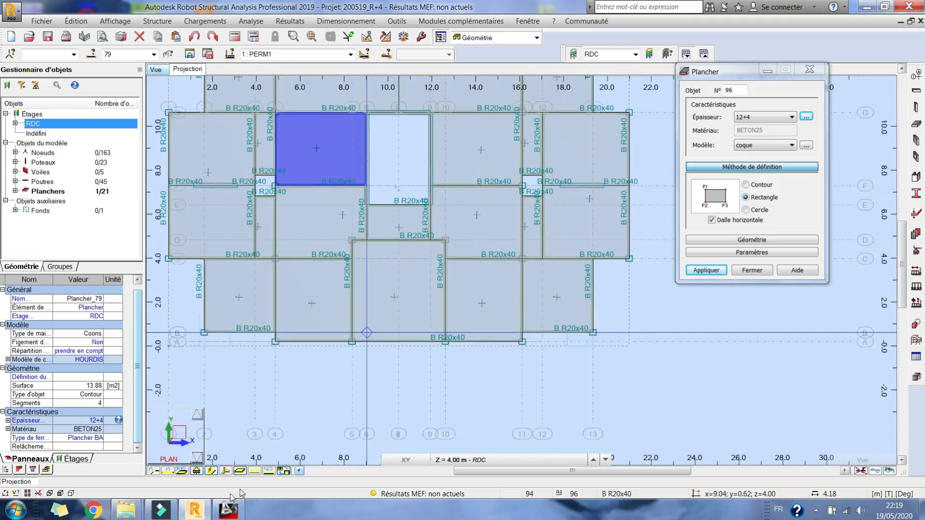
left_click(228, 513)
middle_click_drag(322, 238, 295, 100)
middle_click_drag(398, 294, 385, 266)
middle_click_drag(561, 319, 379, 275)
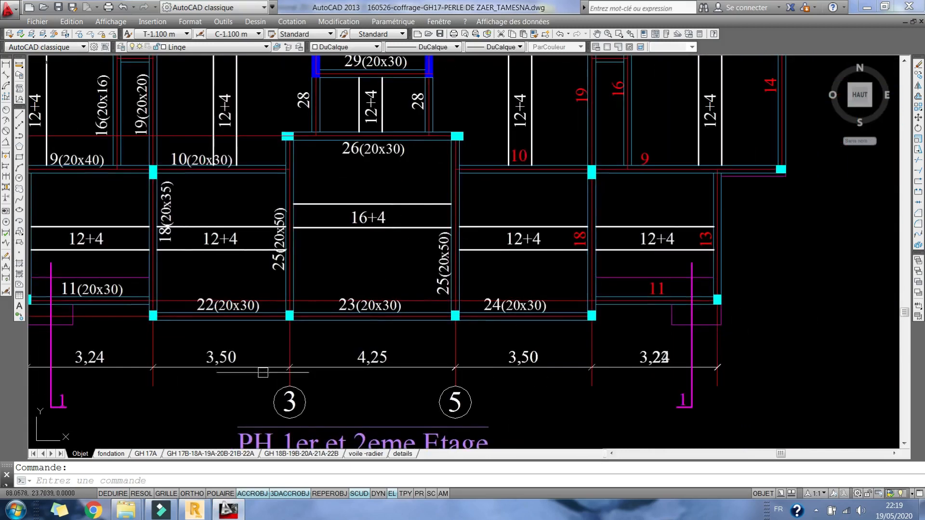
Return to Robot and draw a rectangular balcony slab below axis B, from x 18.16 m to axis 13, down to y 0.00 m
left_click(228, 511)
middle_click_drag(681, 404, 543, 361)
scroll(543, 360, "up", 5)
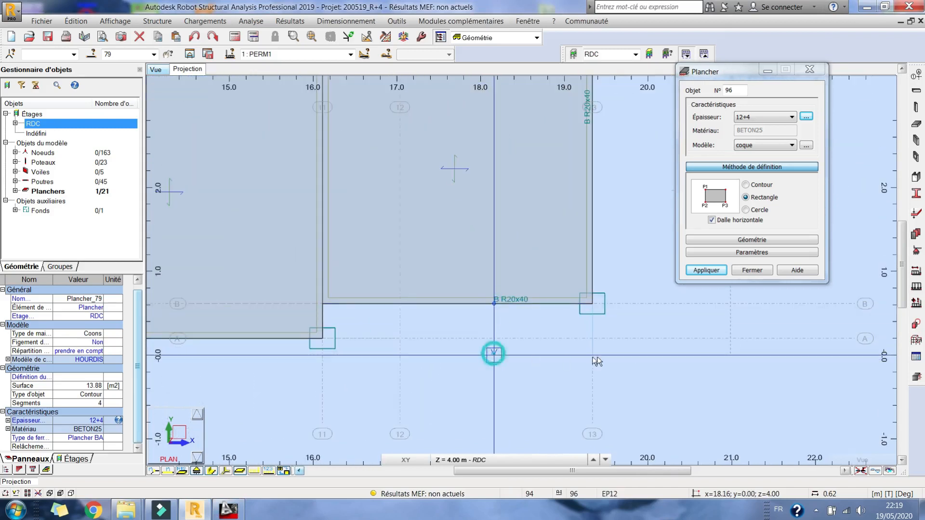
left_click(596, 355)
scroll(588, 350, "down", 5)
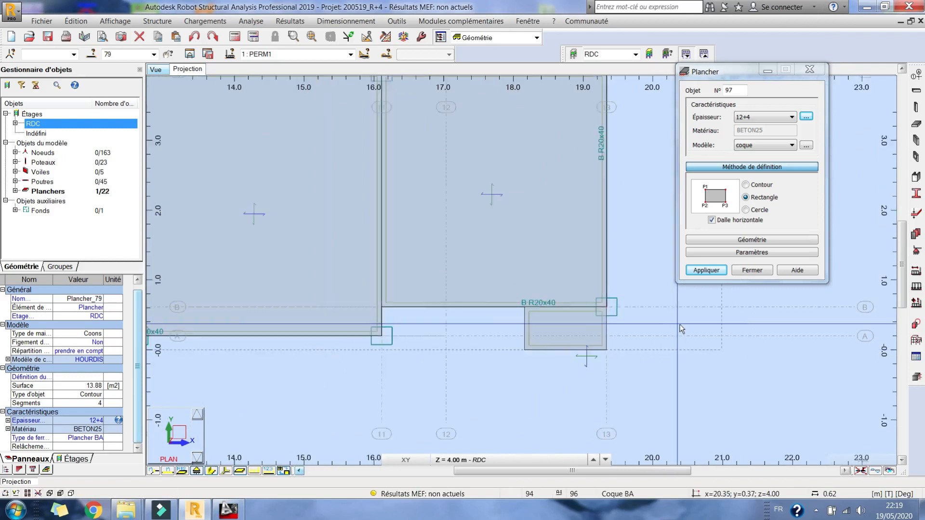
Compare the balcony outline at the corner of axes 2 and B with the AutoCAD plan around beams 11 and 13, then the rear facade
middle_click_drag(582, 349, 830, 329)
scroll(461, 324, "up", 4)
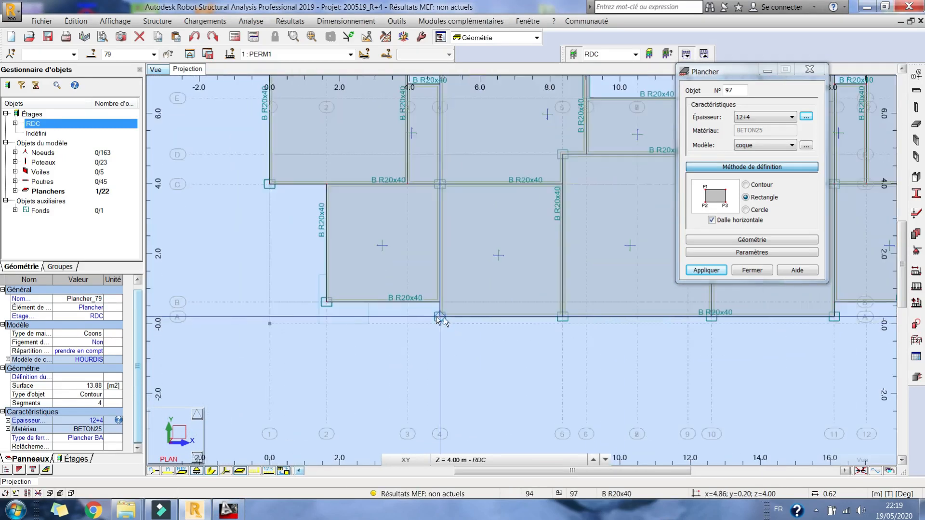
middle_click_drag(392, 327, 259, 326)
middle_click_drag(544, 394, 654, 380)
scroll(415, 351, "down", 1)
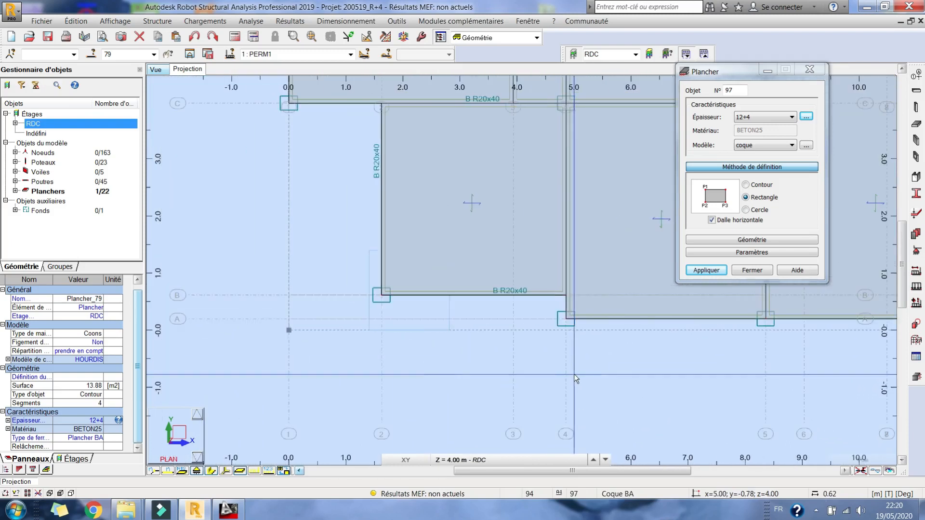
left_click(240, 511)
middle_click_drag(320, 350, 497, 349)
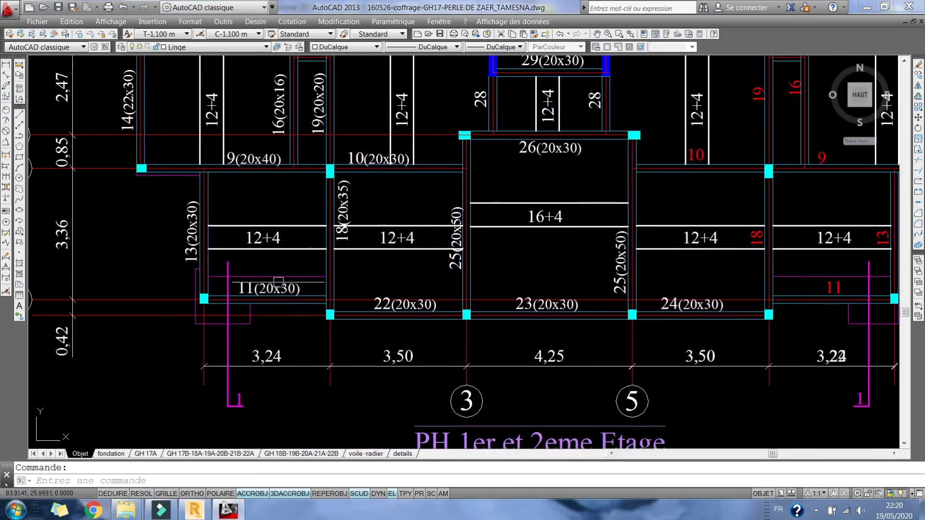
scroll(204, 367, "down", 2)
middle_click_drag(631, 80, 589, 286)
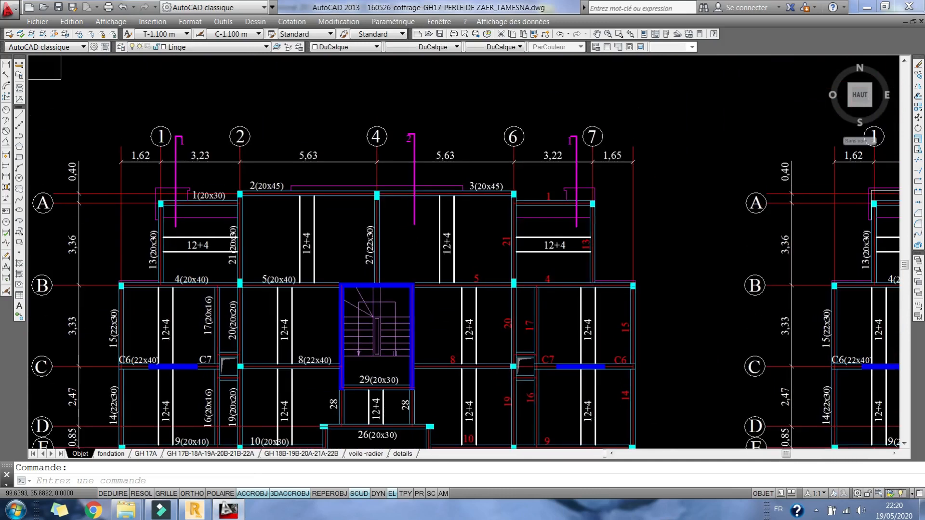
Return to Robot and set the floor definition method to Contour with thickness EP12
left_click(239, 514)
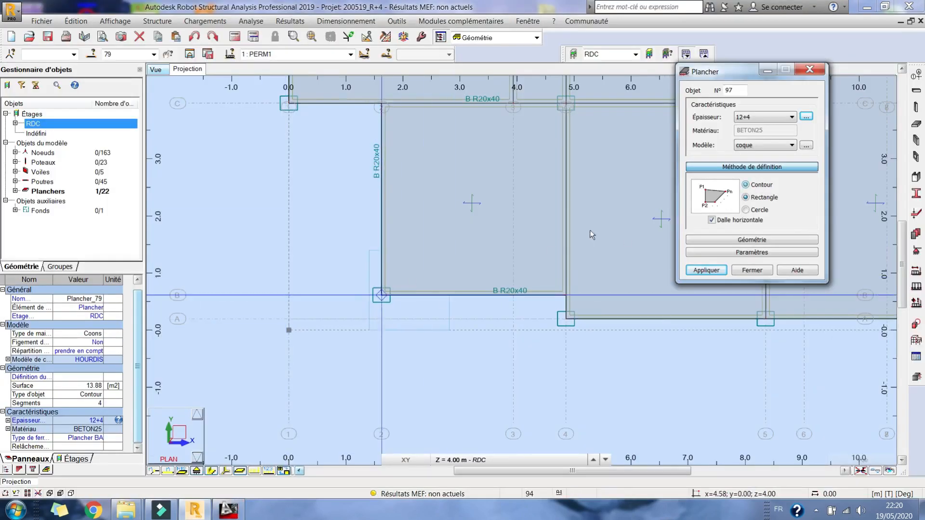
left_click(758, 118)
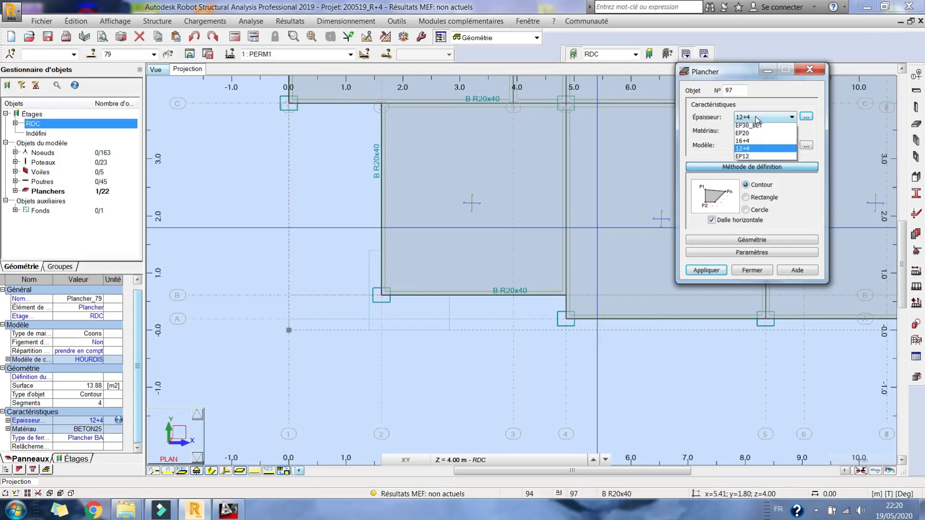
left_click(753, 158)
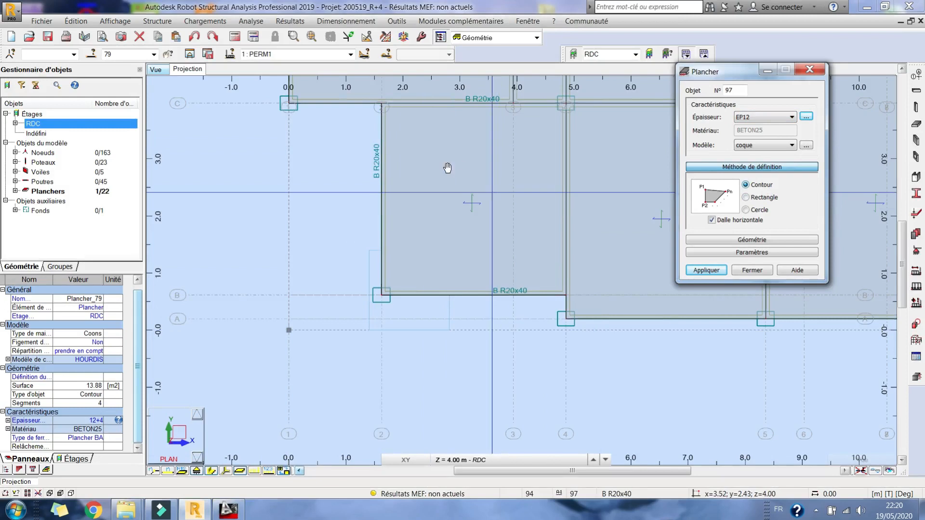
Draw the L-shaped balcony contour from (1.62, 1.40) around the corner of axes 2 and B, reaching y 0.00 m and about x 2.81 m, and close it
scroll(475, 198, "up", 4)
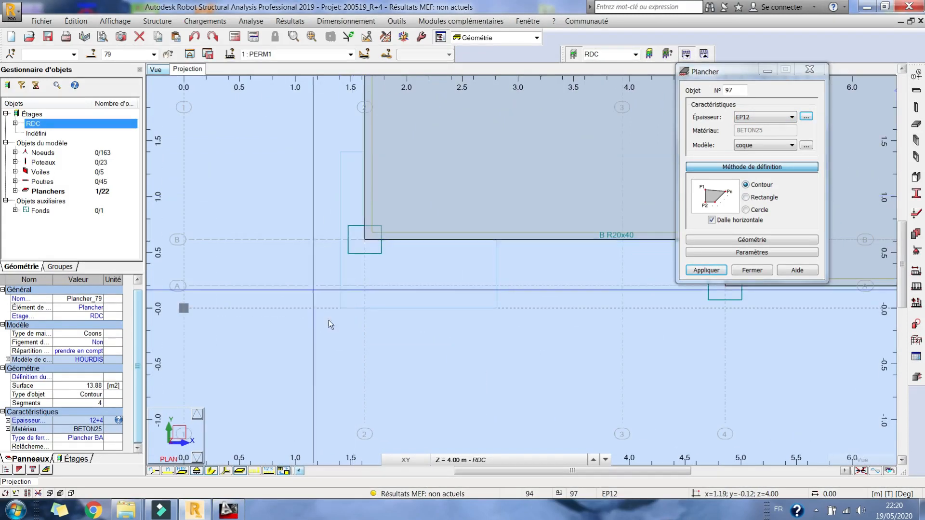
left_click(363, 153)
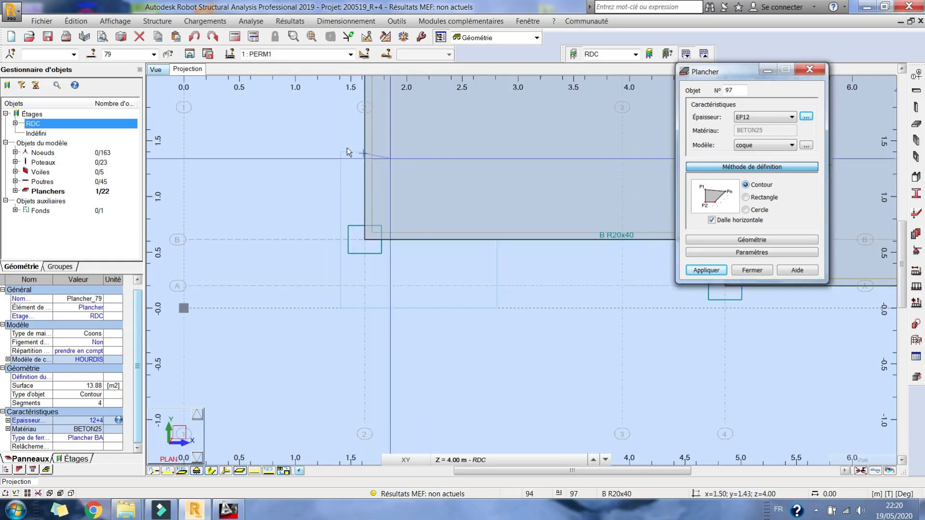
right_click(393, 196)
left_click(393, 198)
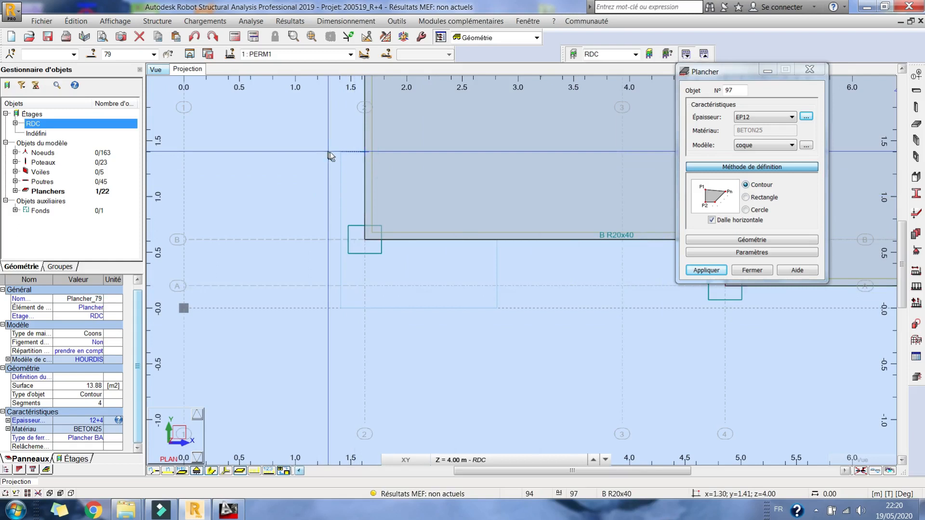
left_click(340, 308)
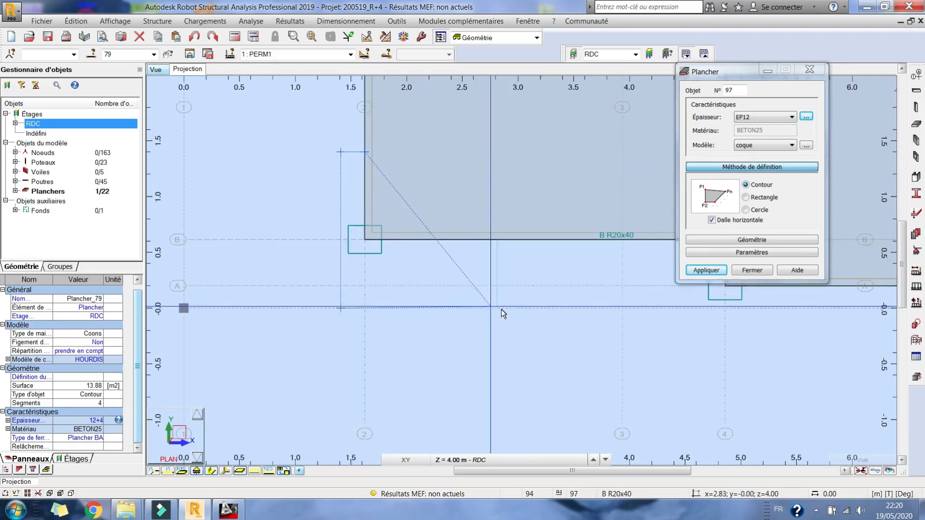
left_click(500, 271)
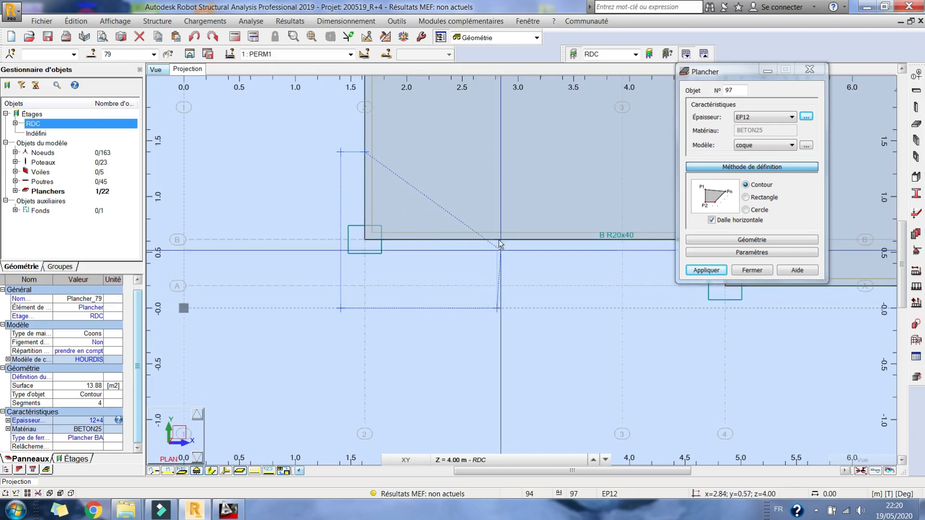
left_click(498, 240)
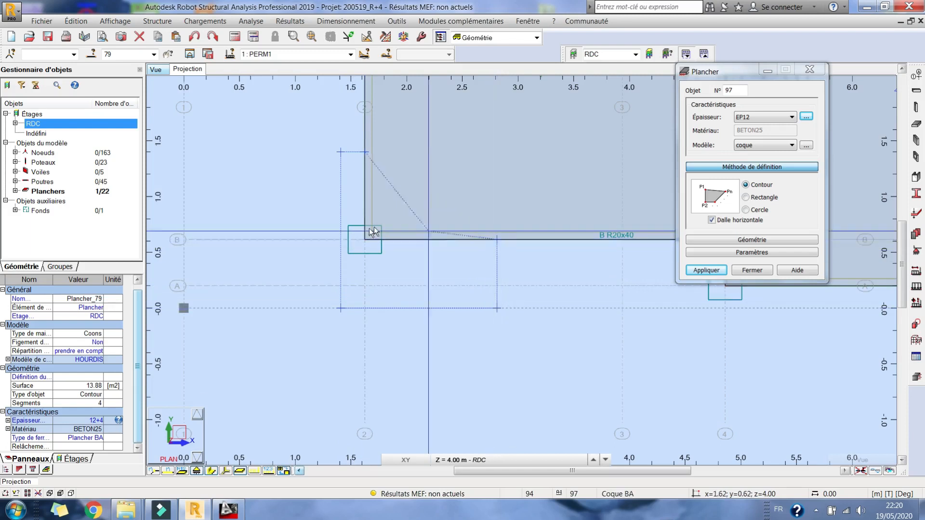
left_click(365, 239)
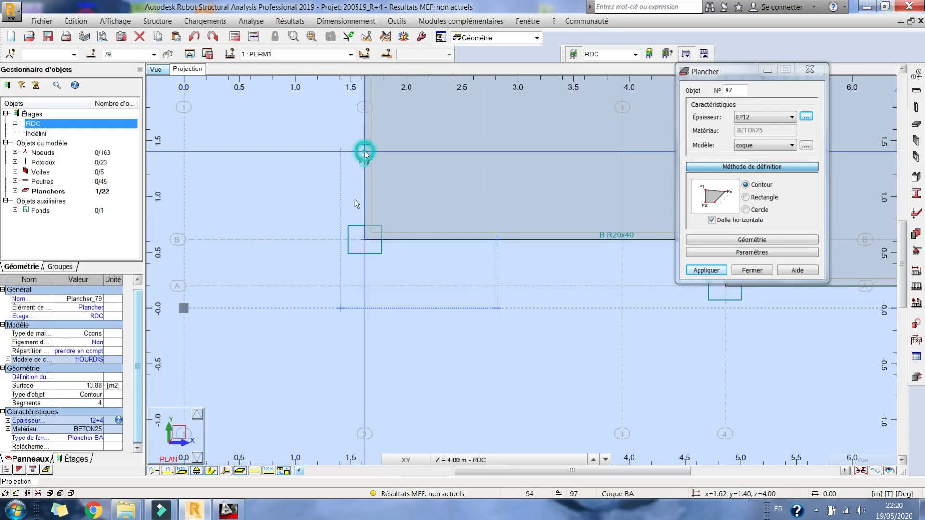
left_click(365, 152)
Start a balcony contour at axes 13 and H, going up to y 14.60 m, across to x 18.16 m and down to y 14.50 m
scroll(390, 251, "down", 5)
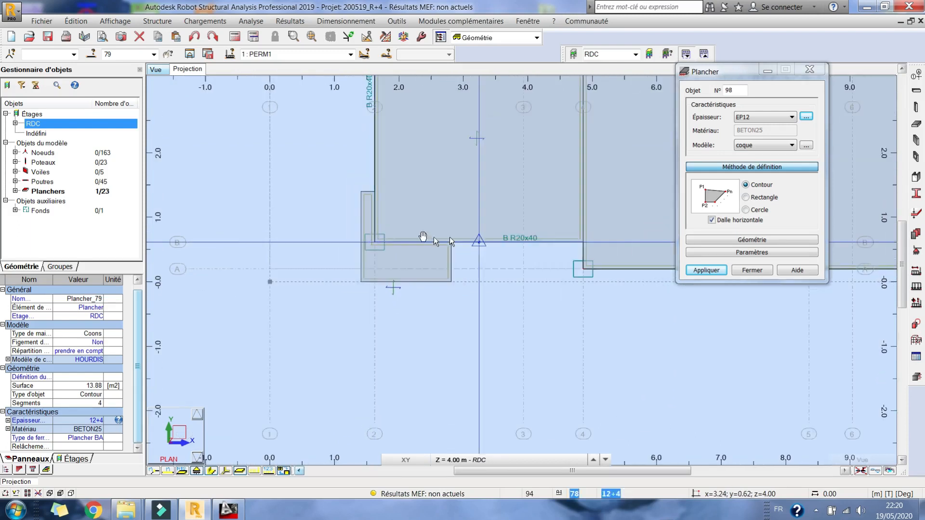
middle_click_drag(567, 274, 419, 267)
scroll(424, 268, "down", 1)
scroll(544, 281, "down", 1)
middle_click_drag(545, 281, 248, 267)
middle_click_drag(579, 127, 541, 367)
scroll(525, 290, "up", 5)
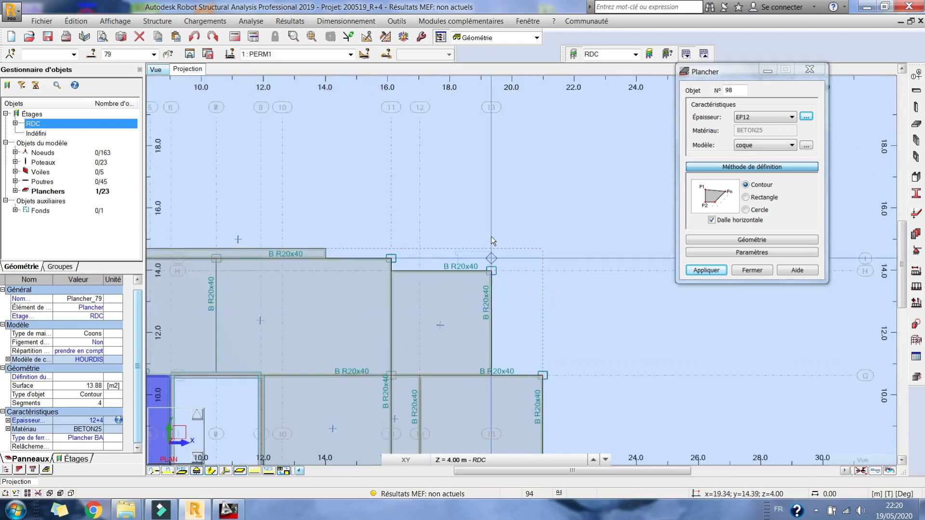
scroll(473, 288, "up", 1)
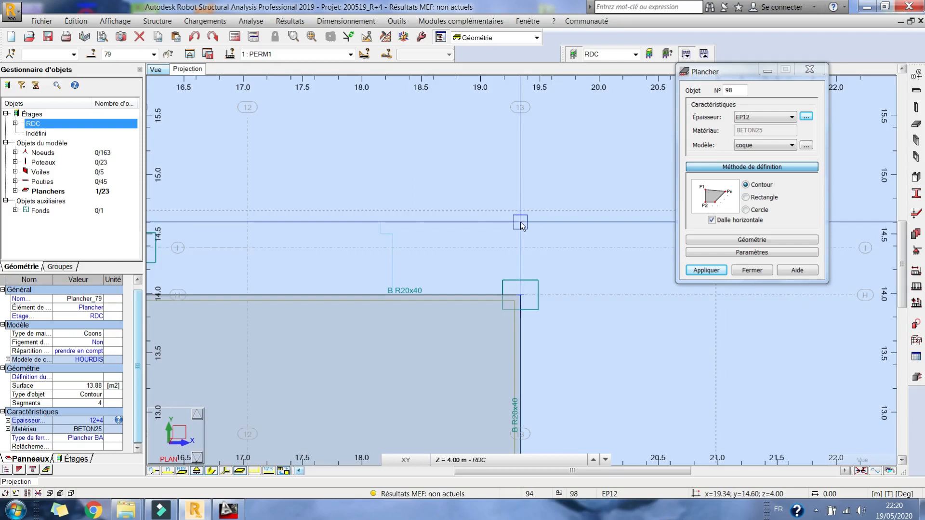
scroll(393, 224, "up", 1)
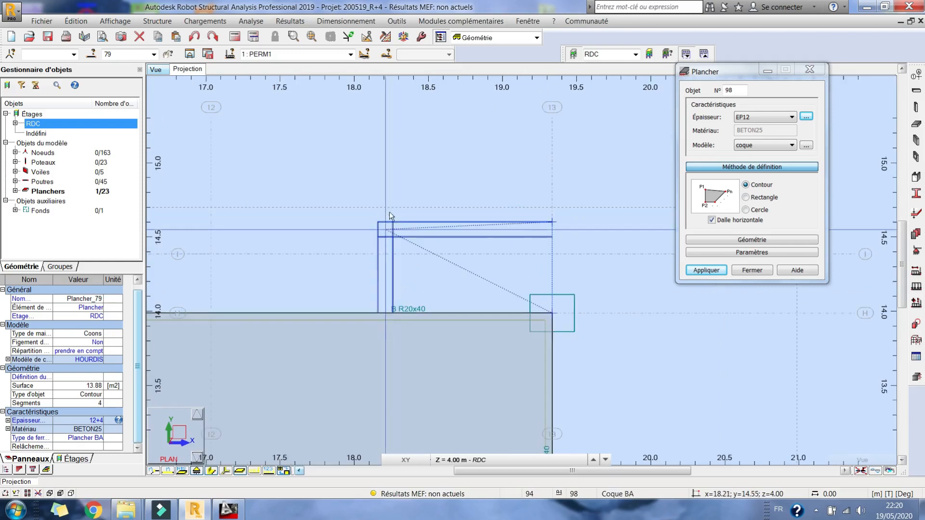
scroll(361, 228, "up", 1)
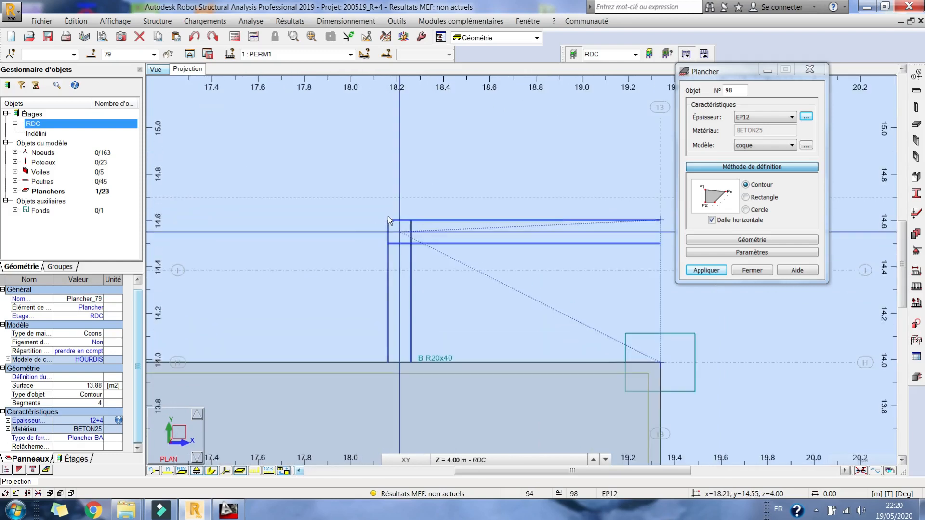
scroll(370, 194, "up", 2)
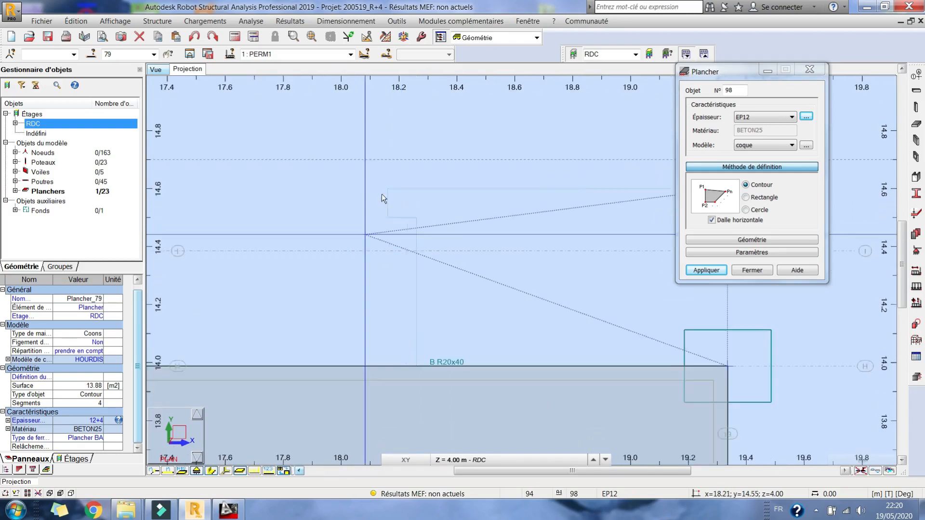
left_click(389, 185)
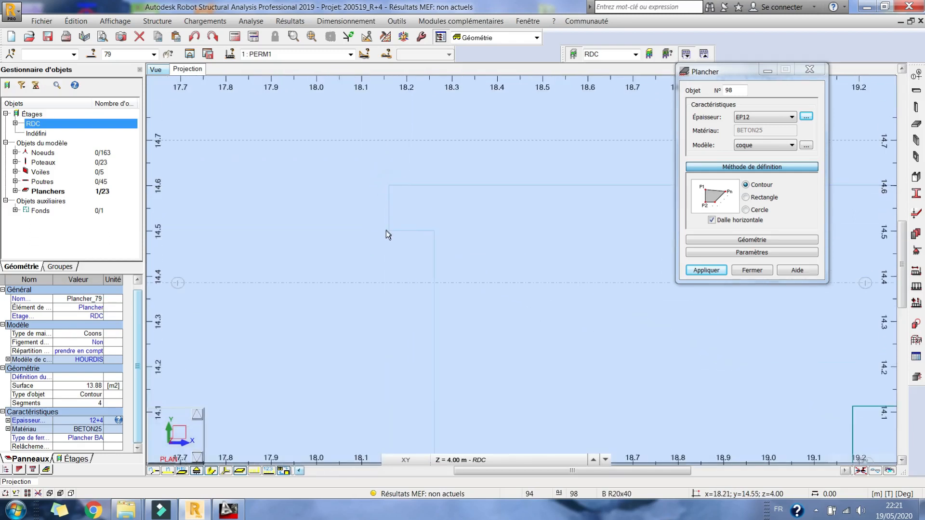
left_click(434, 230)
middle_click_drag(426, 382, 382, 17)
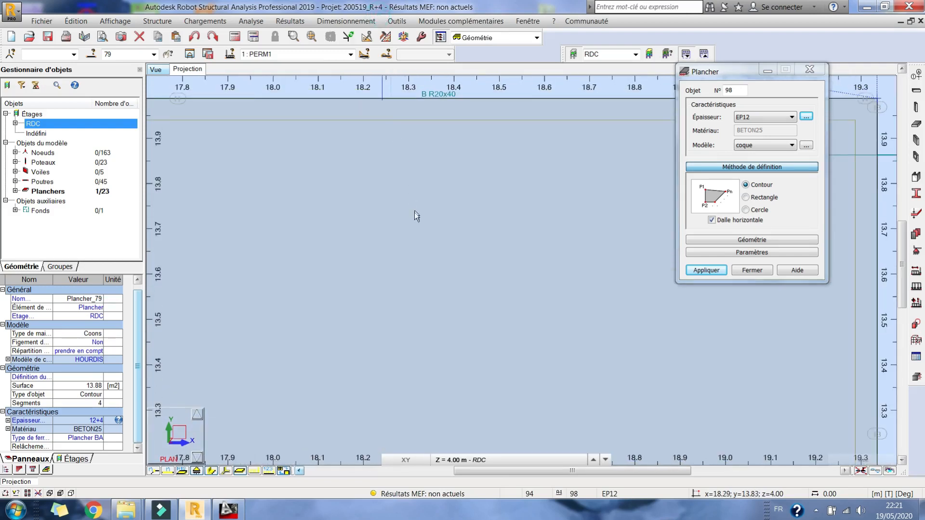
middle_click_drag(414, 231, 420, 377)
scroll(448, 299, "down", 3)
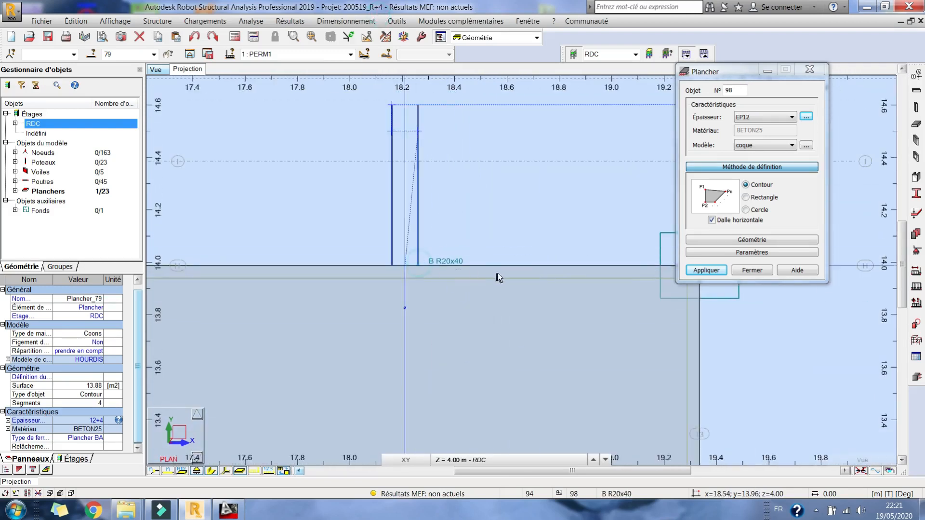
right_click(471, 226)
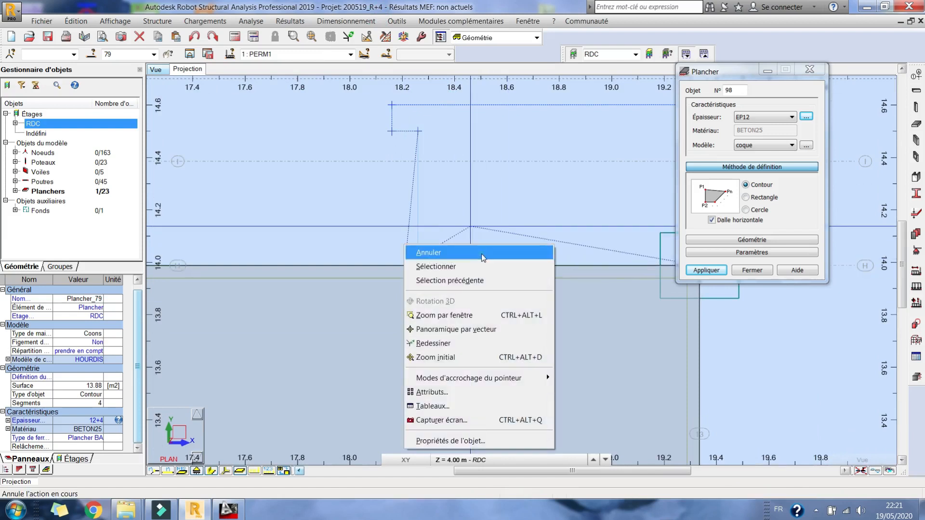
left_click(482, 253)
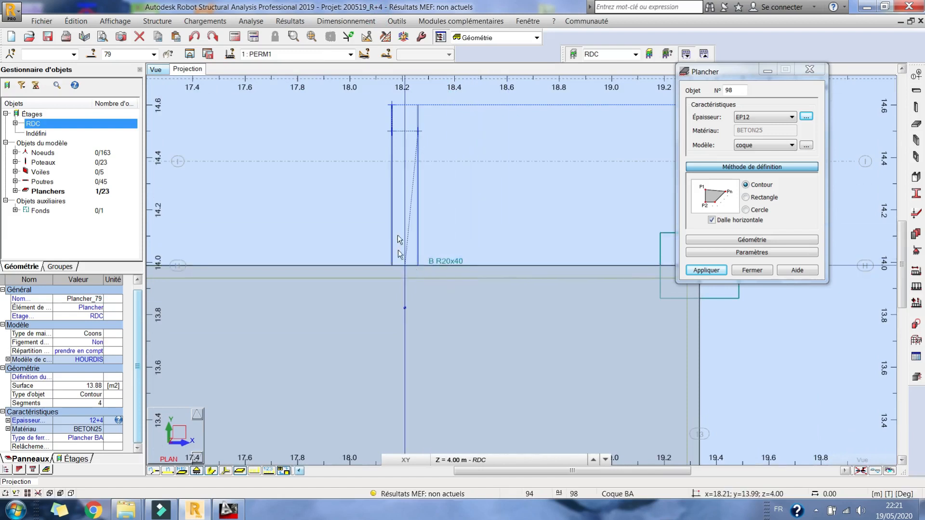
right_click(422, 235)
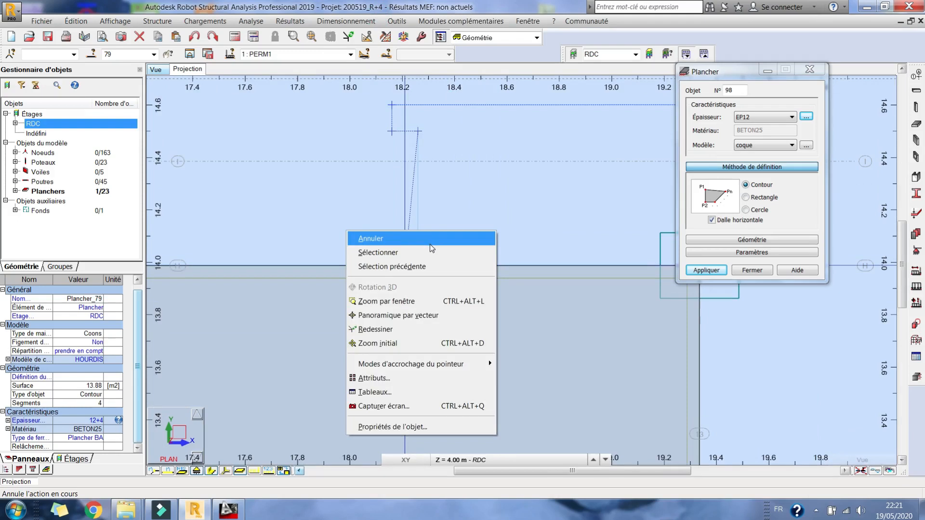
left_click(414, 239)
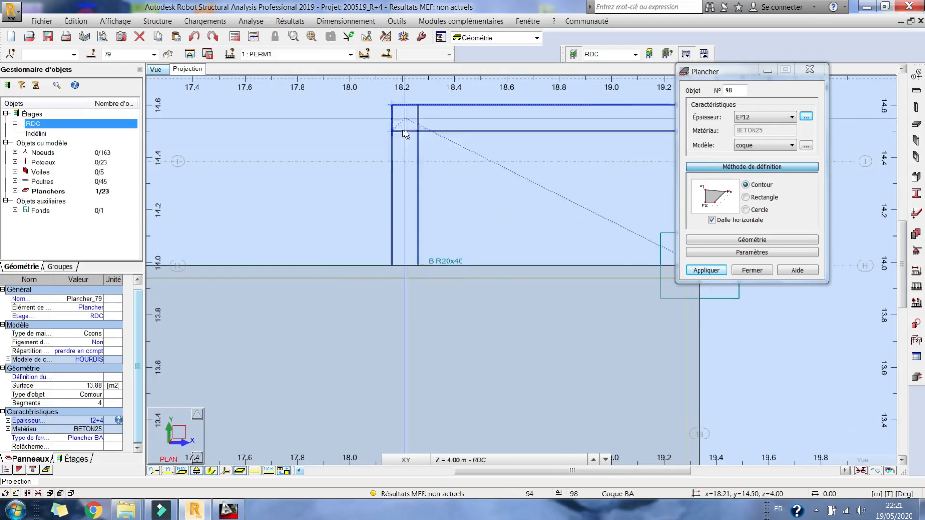
Continue the balcony contour through (18.26, 14.50) down to axis H, close it at axis 13, and end floor definition
scroll(420, 137, "up", 3)
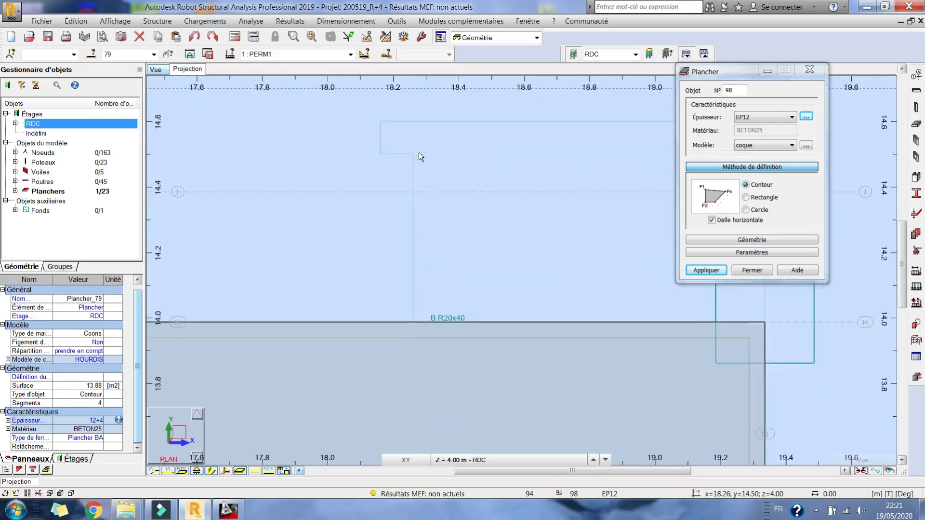
left_click(410, 154)
left_click(411, 367)
middle_click_drag(411, 367, 172, 350)
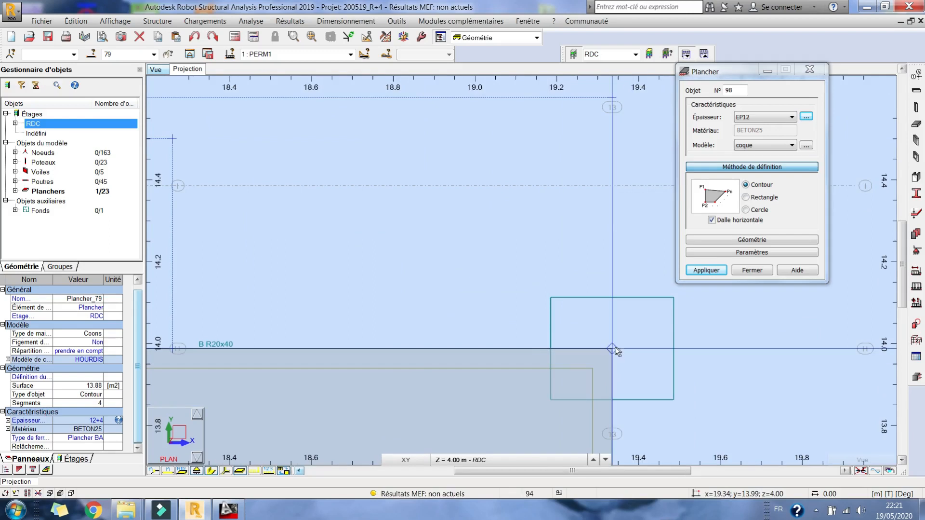
left_click(717, 267)
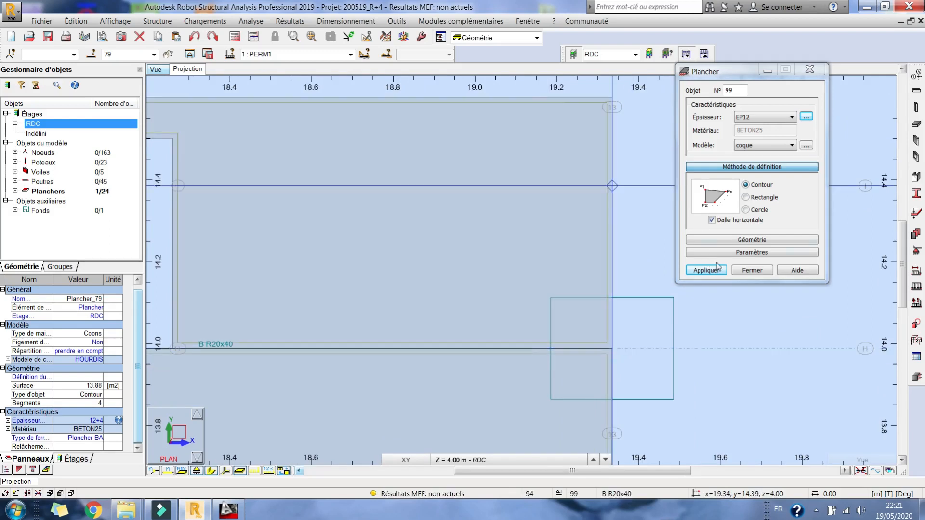
left_click(752, 270)
Set the thickness of the long balcony slab above axis I, ending at x 14.0 m, to EP12
scroll(779, 192, "down", 5)
scroll(530, 217, "down", 2)
middle_click_drag(358, 189, 625, 215)
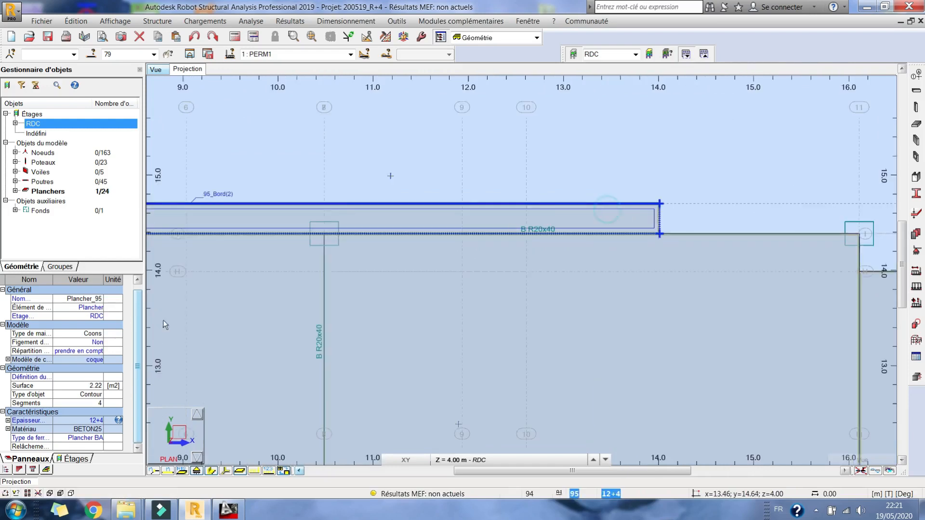
left_click(98, 421)
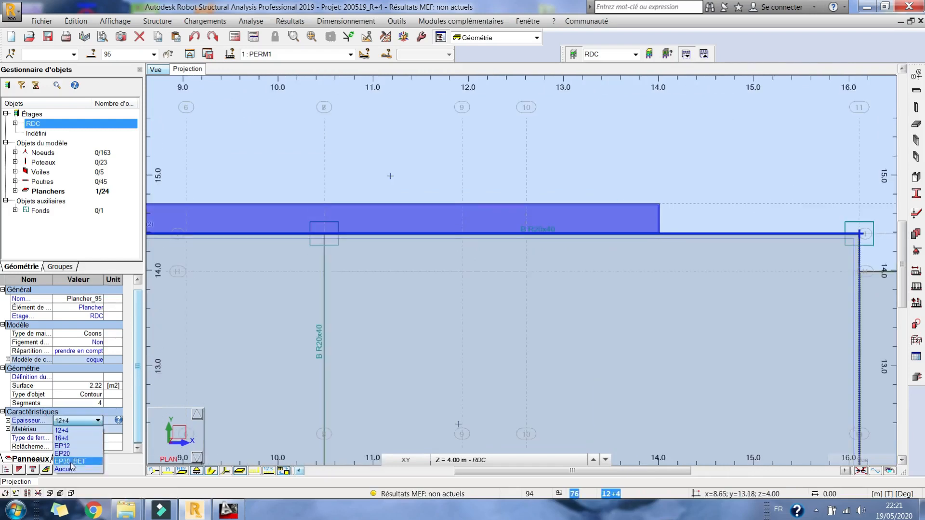
left_click(71, 445)
left_click(250, 192)
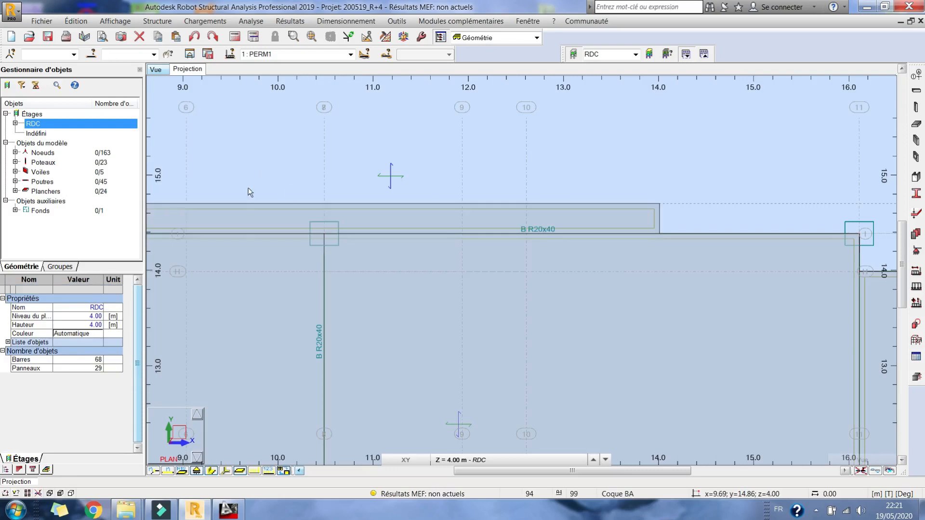
Set the thickness of the L-shaped balcony slab around the corner of axes 2 and H to EP12
middle_click_drag(250, 192, 864, 181)
middle_click_drag(430, 206, 727, 183)
left_click(447, 205)
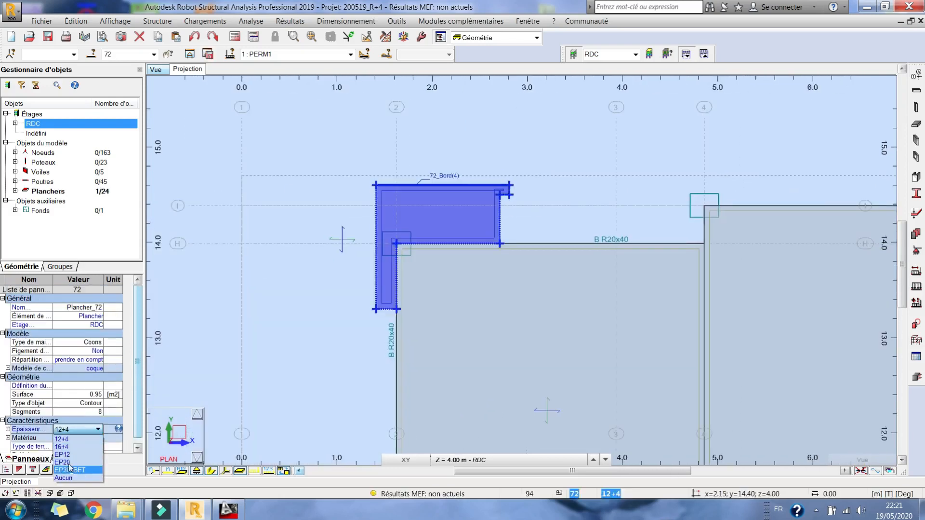
left_click(71, 455)
left_click(289, 244)
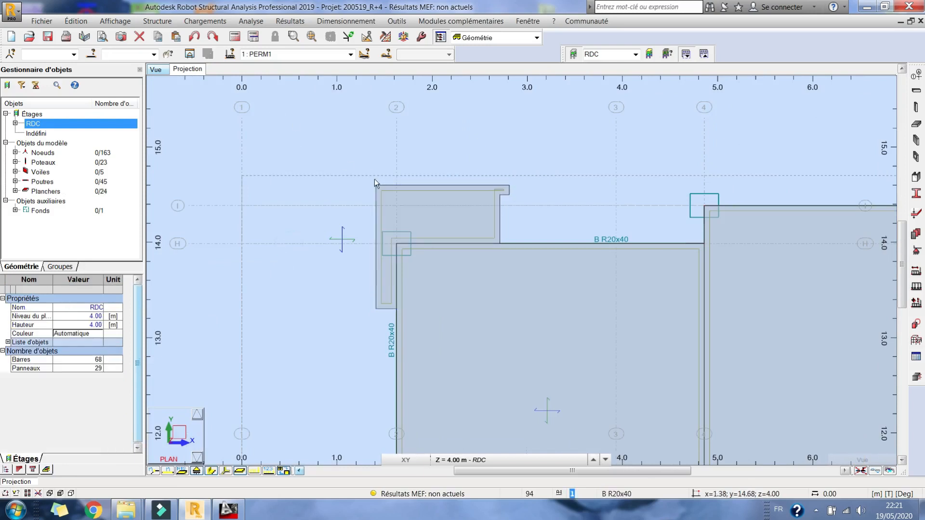
Set the rectangular balcony slab below axis B at axis 13 to EP12 and check the thickness of the L-shaped slab at axis 2
middle_click_drag(309, 155, 291, 123)
scroll(334, 172, "down", 7)
middle_click_drag(589, 273, 471, 45)
left_click(703, 410)
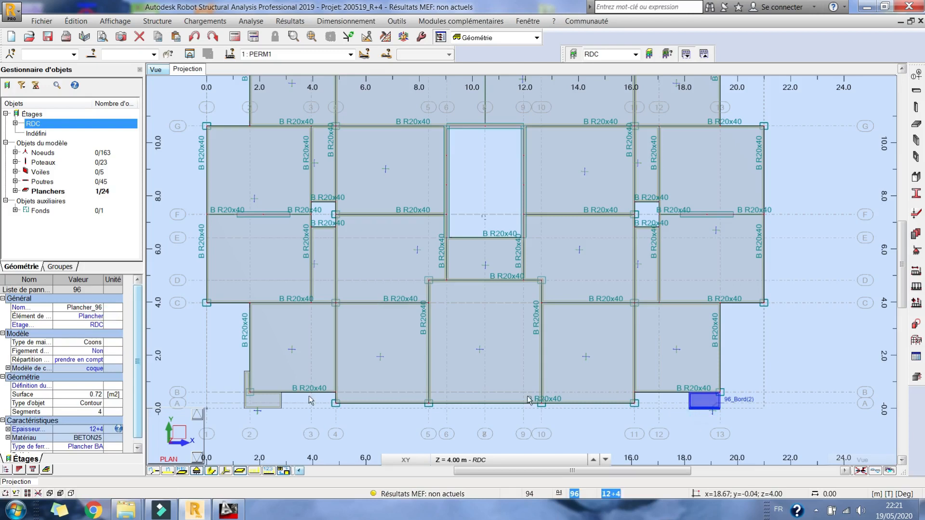
left_click(99, 428)
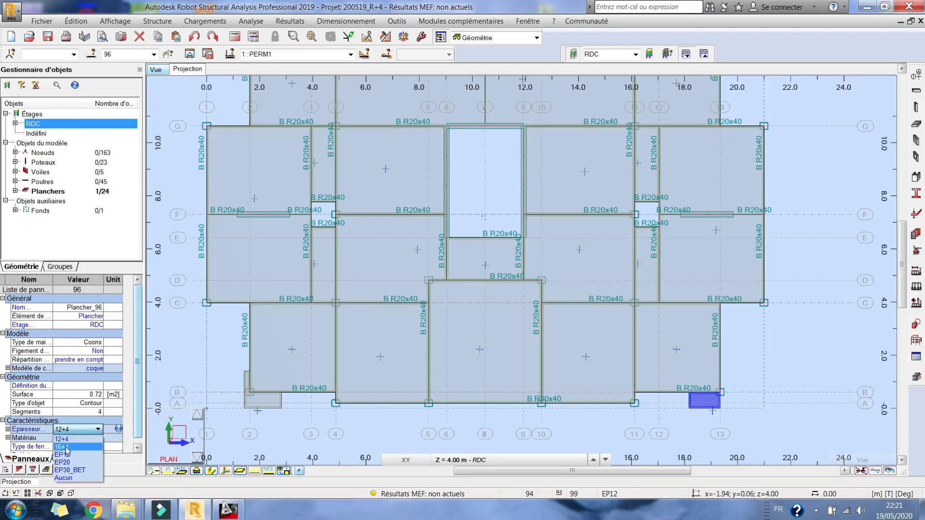
left_click(63, 461)
left_click(355, 443)
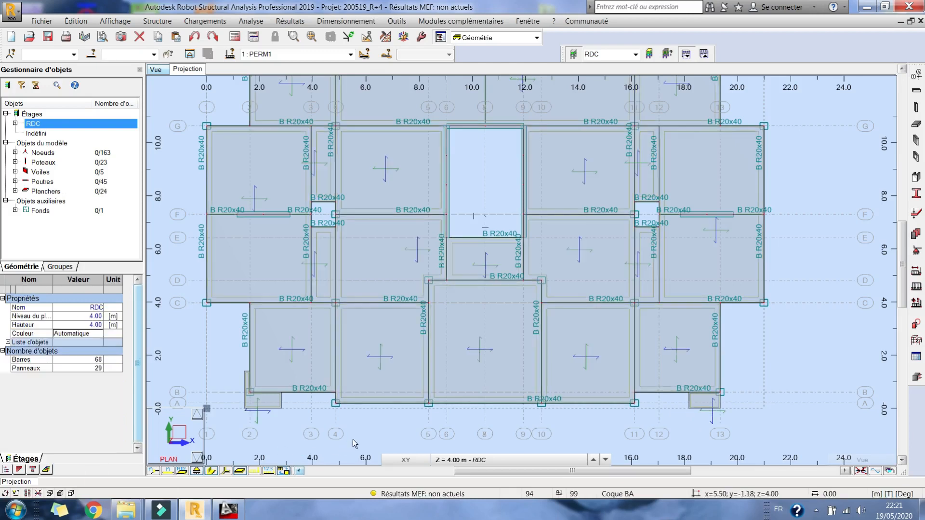
left_click(262, 409)
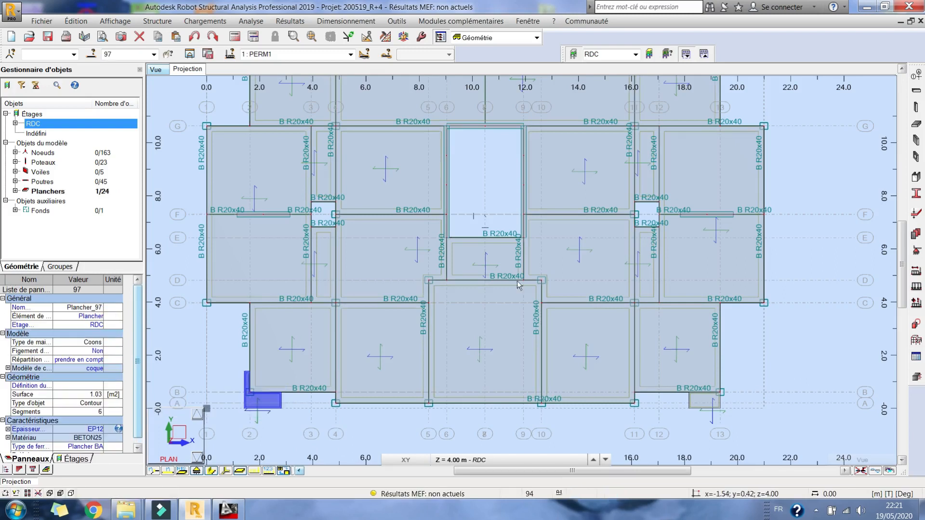
left_click(428, 321)
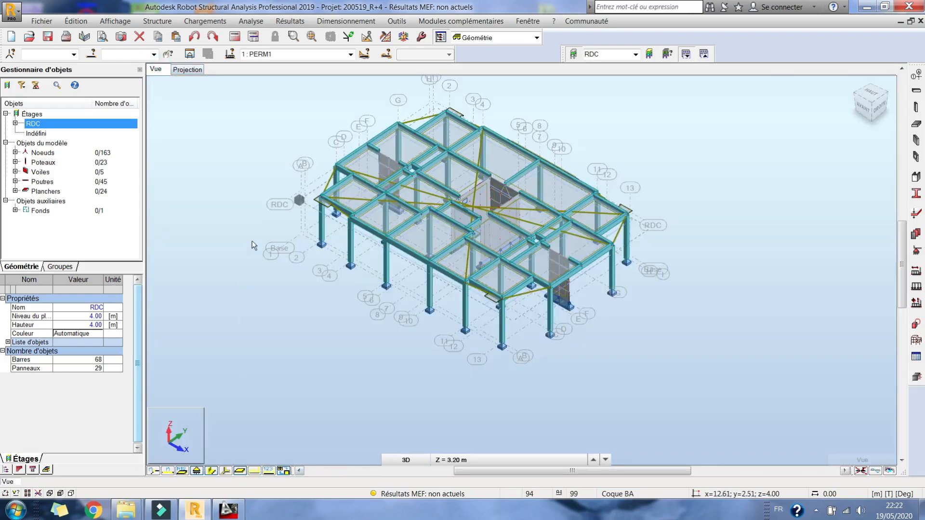
Hide the rigid links and diaphragms in the model's 3D view
right_click(254, 245)
left_click(209, 390)
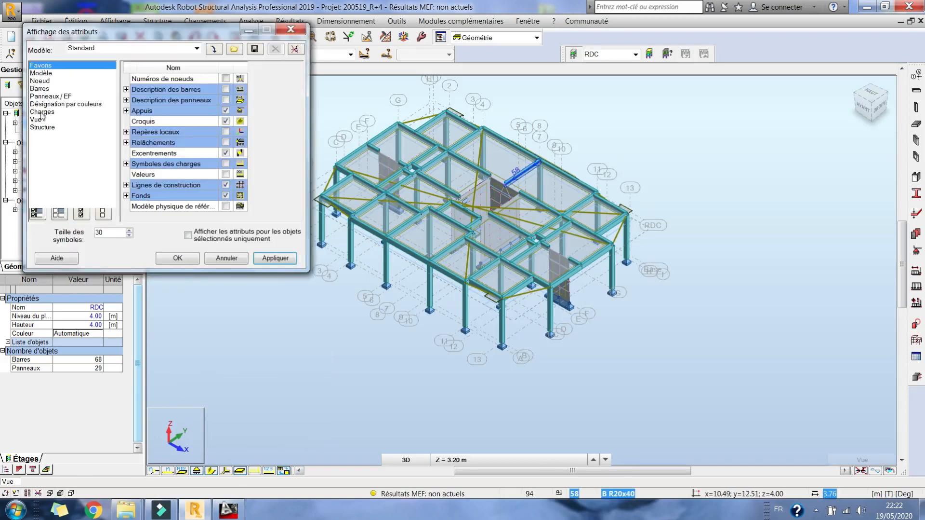
left_click(41, 73)
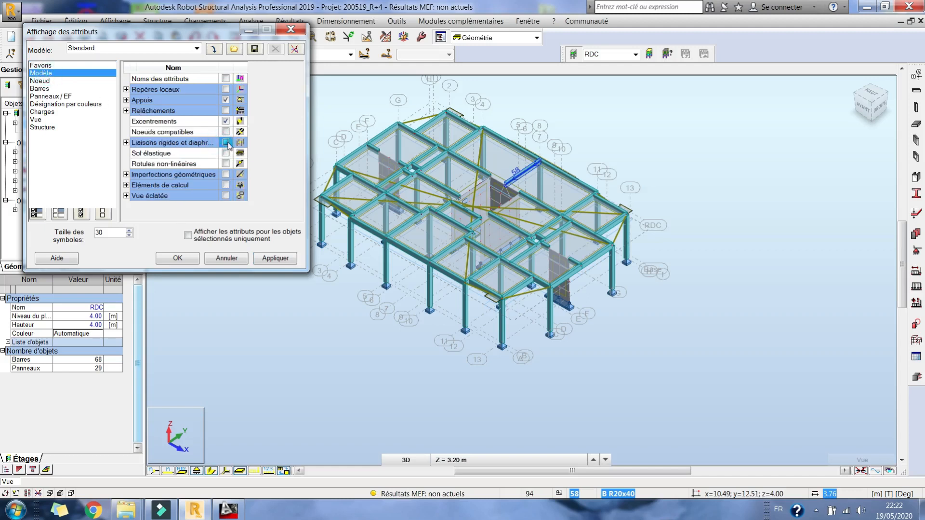
left_click(178, 258)
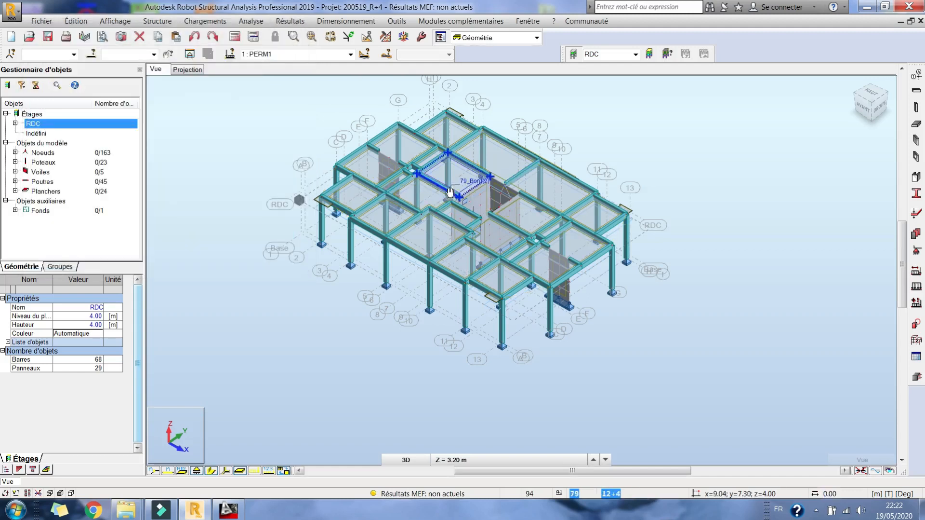
Rotate the 3D model and inspect the floor panels, beams and walls around the stairwell opening
right_click(562, 151)
left_click(597, 208)
left_click_drag(597, 207, 482, 265)
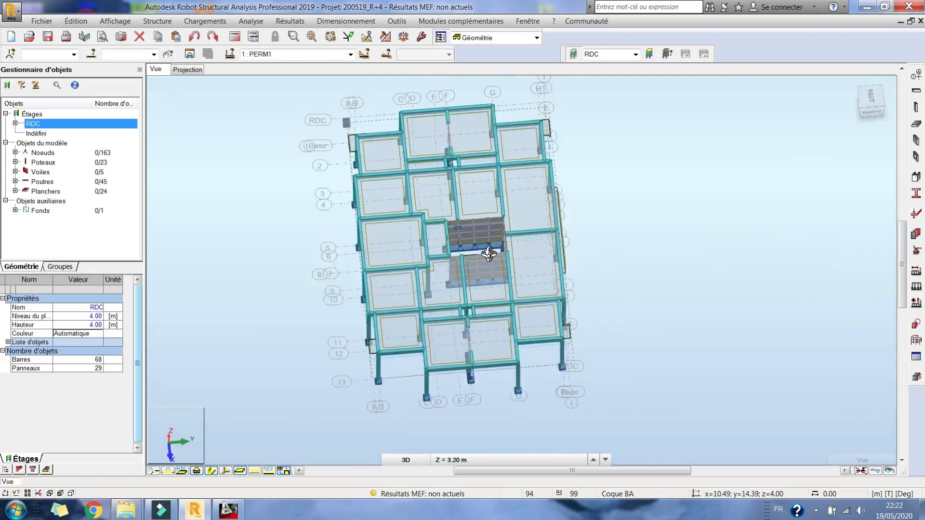
scroll(433, 277, "up", 5)
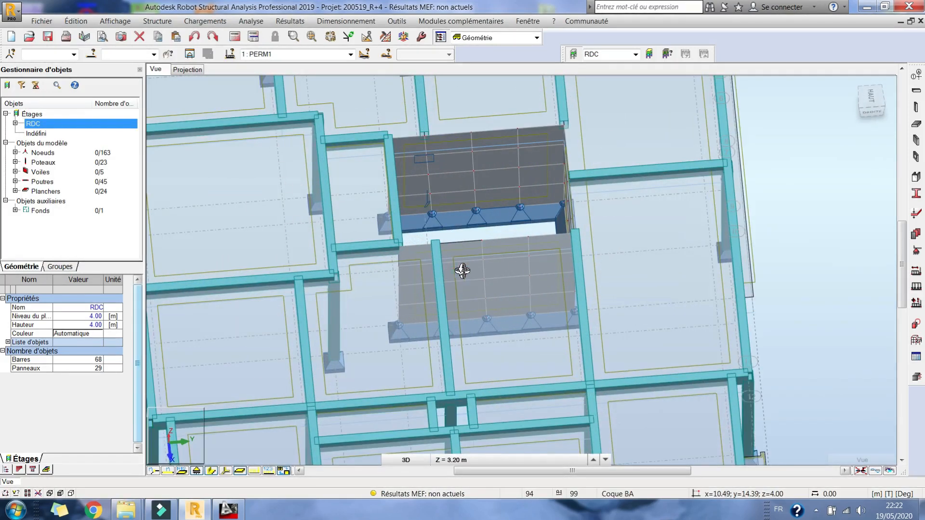
left_click_drag(463, 271, 181, 124)
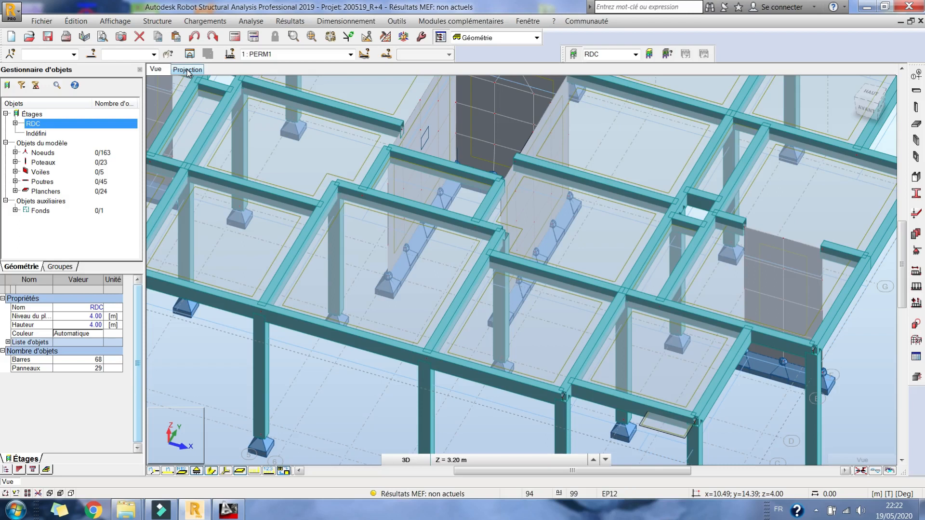
Show the RDC floor in plan and examine stair section Coupe C-C in AutoCAD against the stairwell opening in Robot
left_click(187, 70)
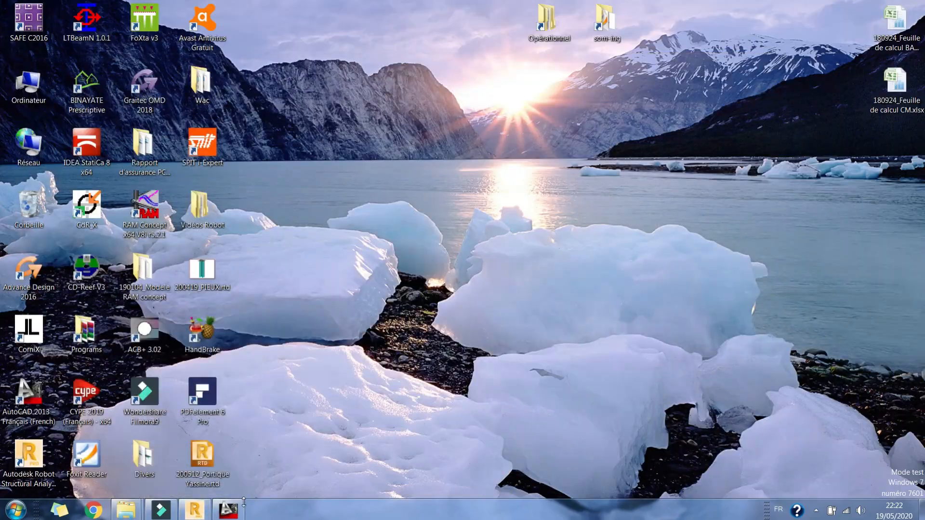
left_click(231, 509)
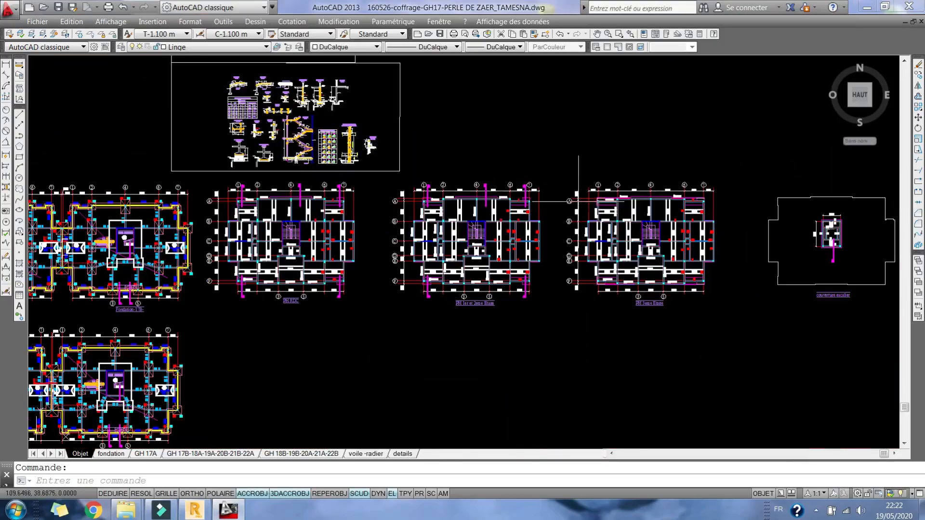
scroll(349, 188, "up", 12)
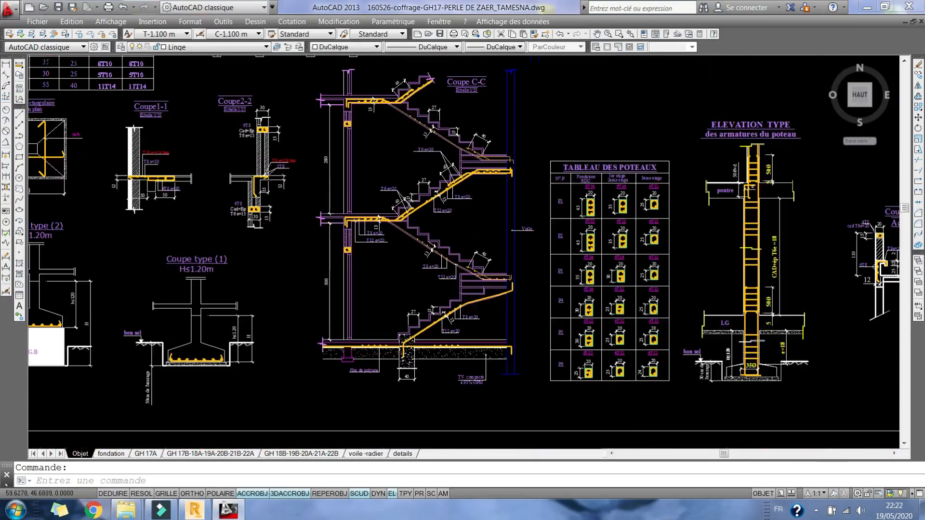
middle_click_drag(750, 121, 608, 185)
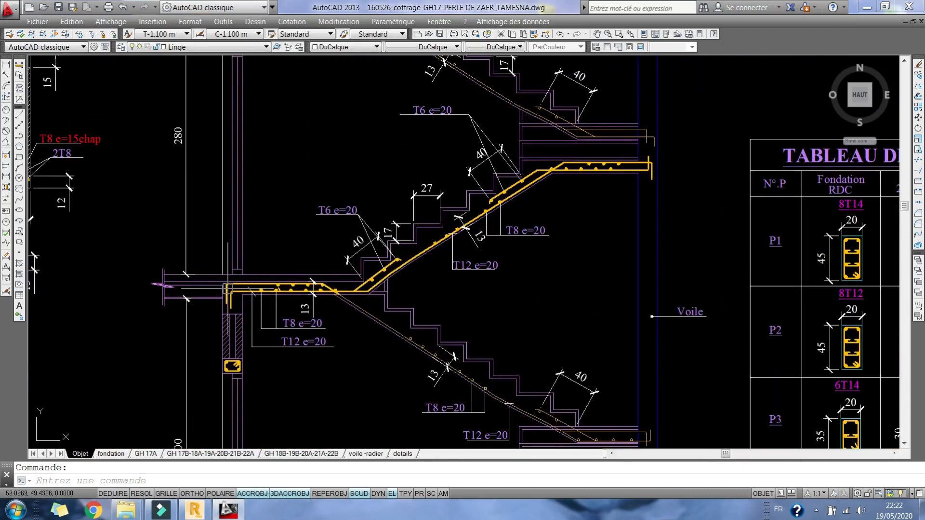
left_click(194, 510)
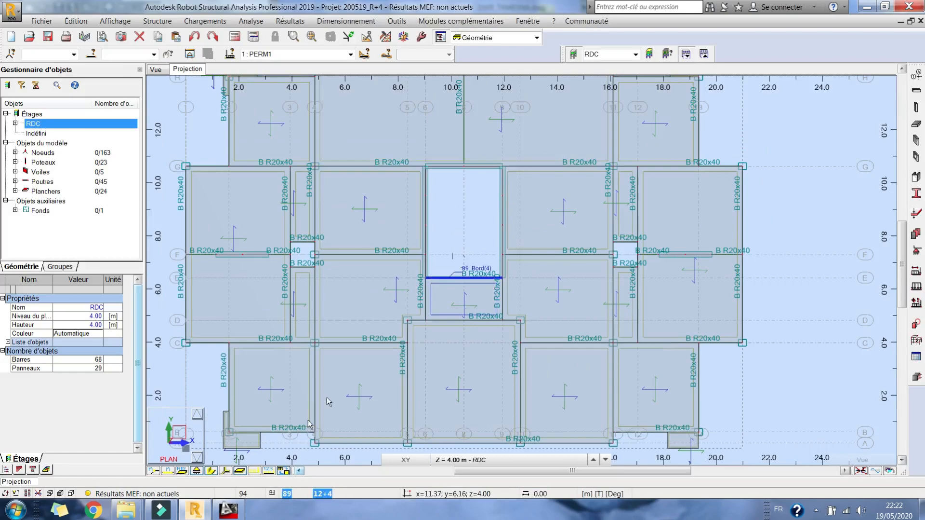
key("alt+Tab")
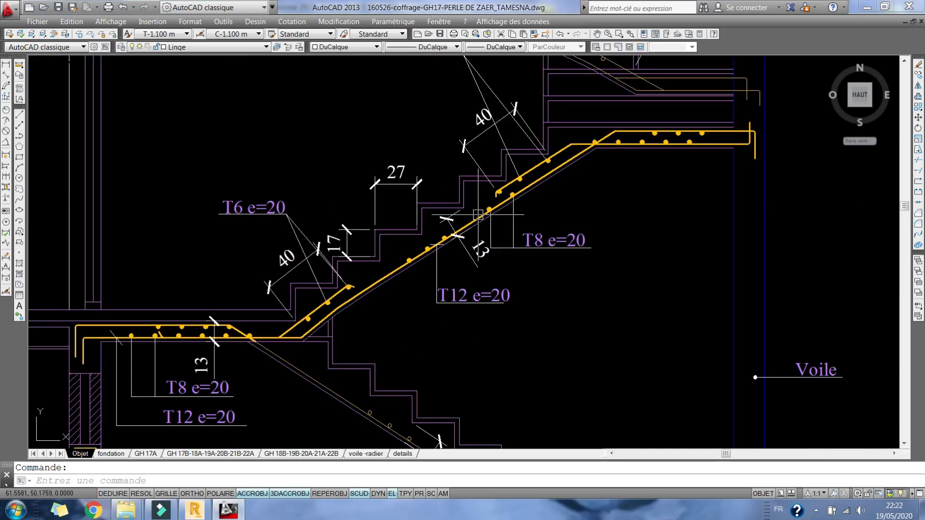
scroll(401, 240, "down", 5)
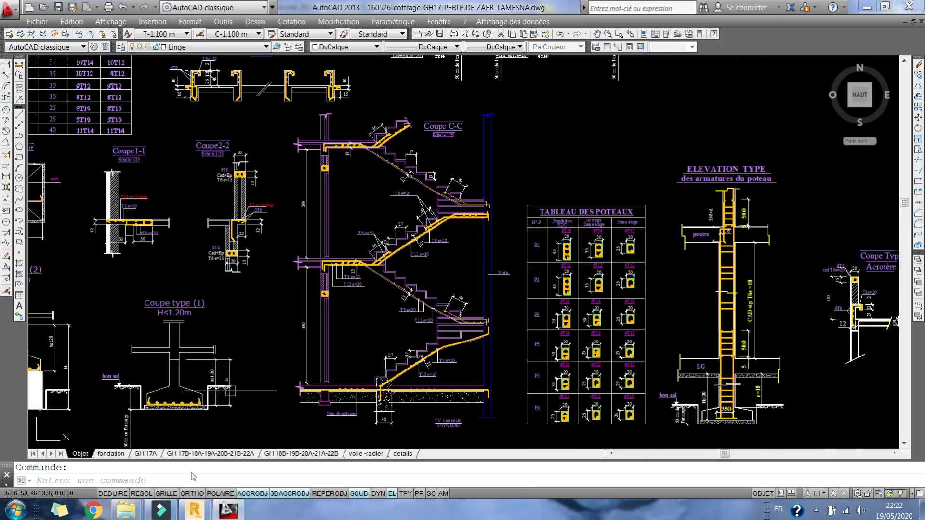
left_click(195, 508)
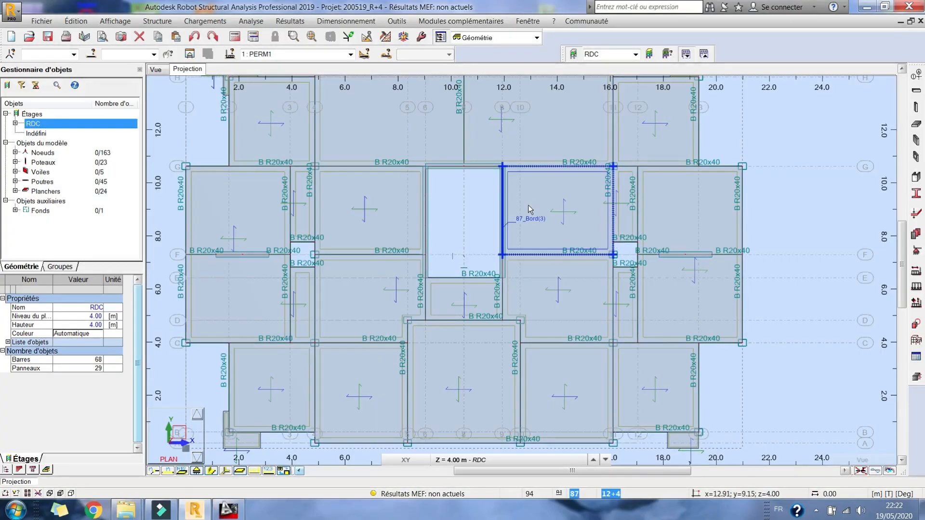
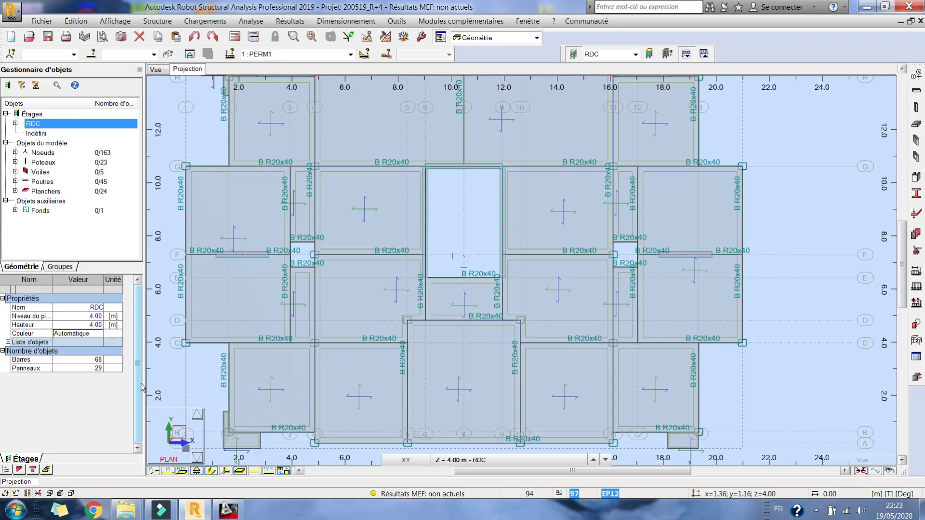
Find and open Paint for an explanatory sketch of the stair flight
key("super")
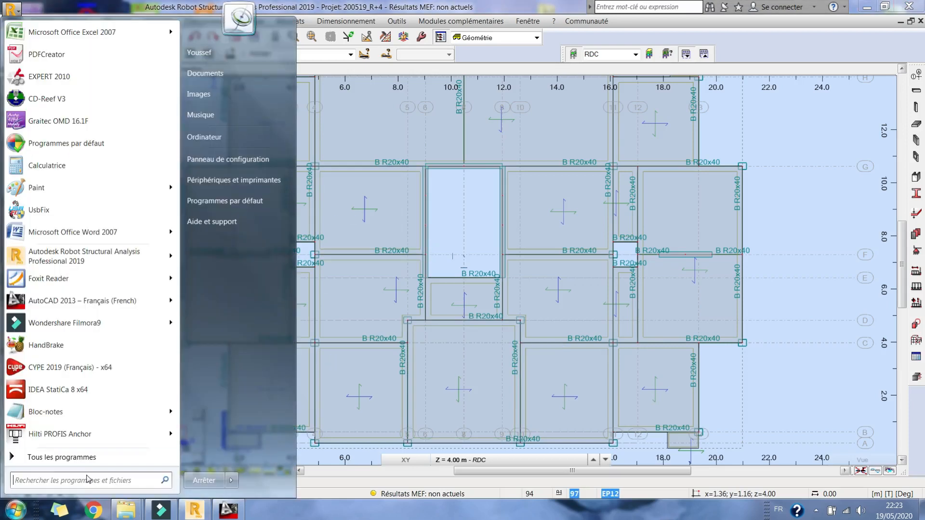
left_click(87, 479)
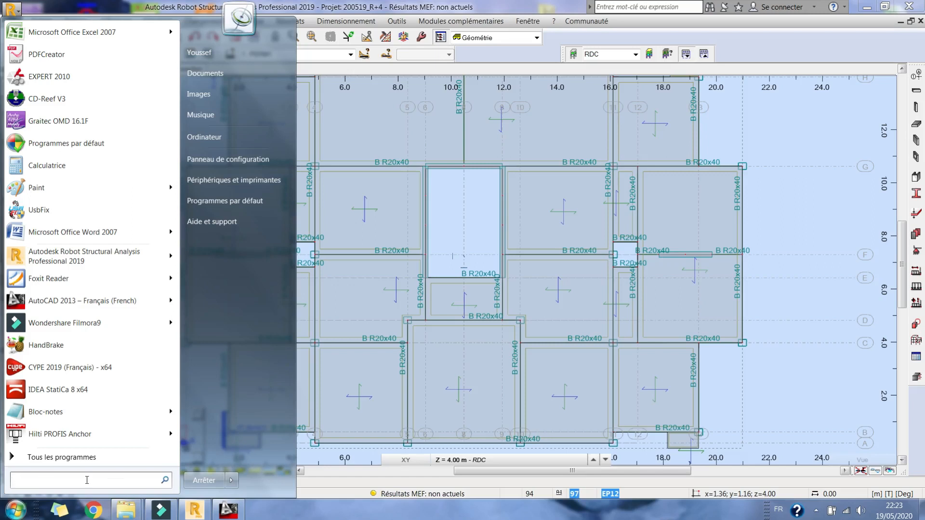
type("PAINT")
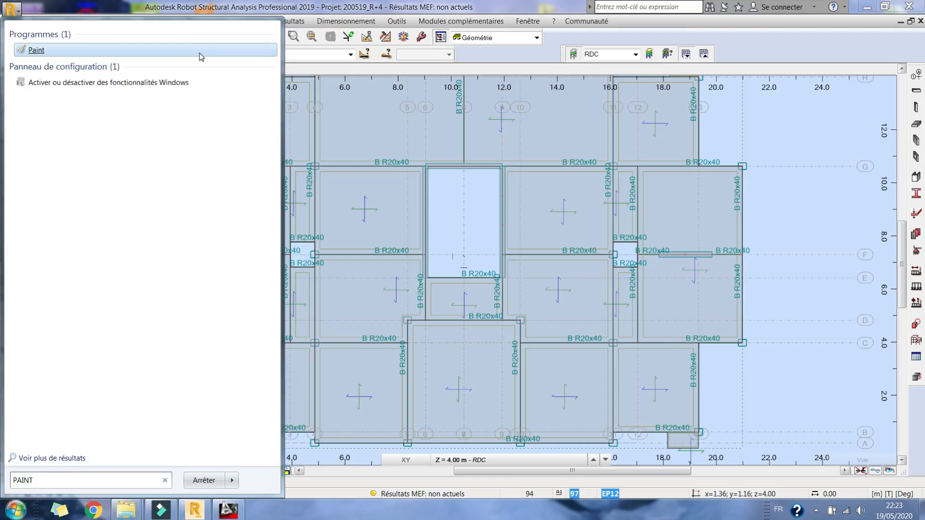
left_click(199, 53)
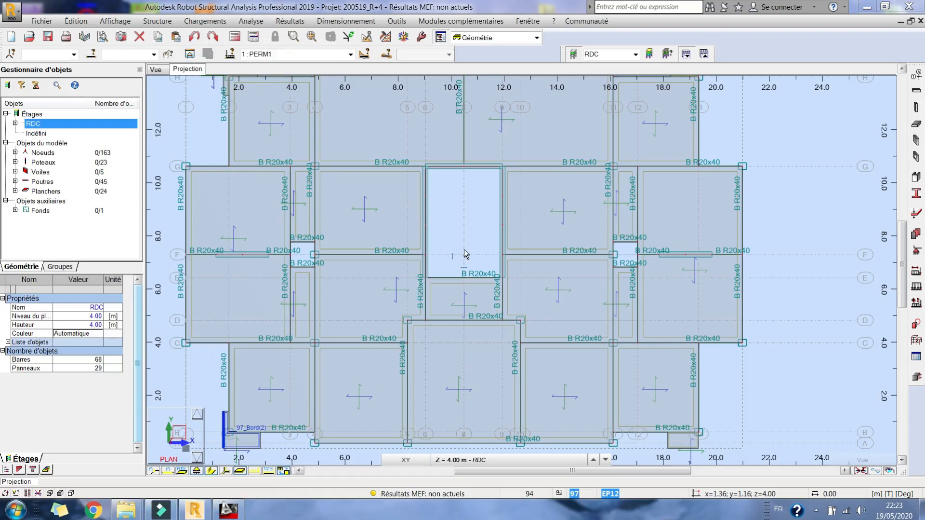
left_click(816, 511)
left_click(796, 452)
left_click(771, 488)
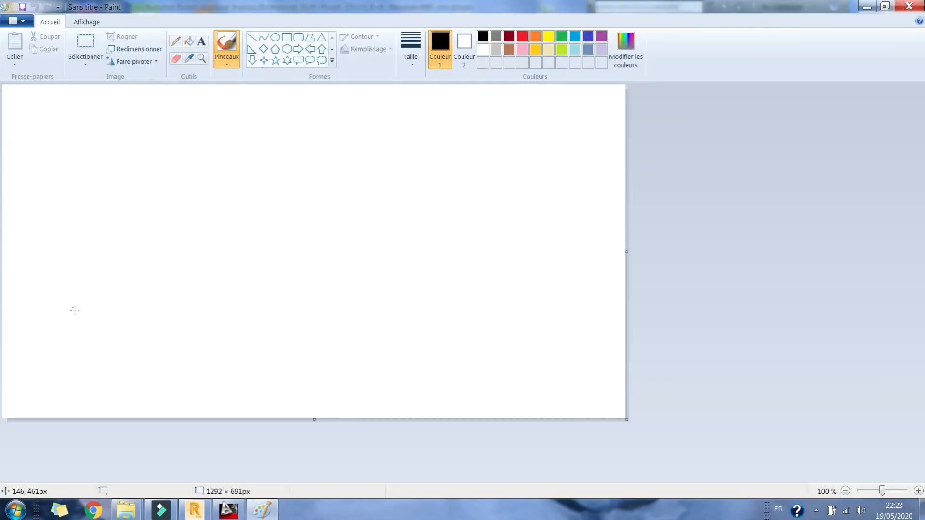
Sketch the stair flight's rising slope as a freehand line and draw four steps above its lower part
left_click_drag(94, 337, 408, 190)
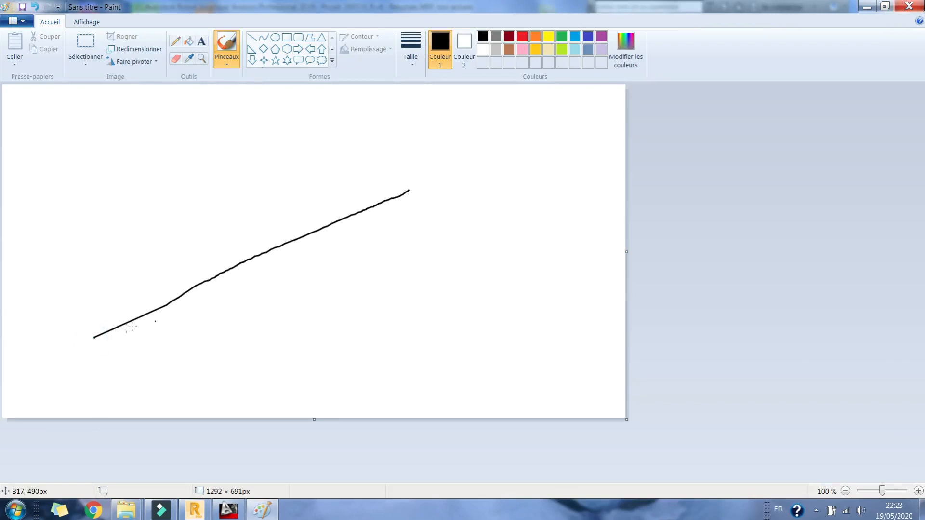
mouse_move(100, 336)
left_mouse_down()
mouse_move(108, 336)
mouse_move(94, 297)
mouse_move(143, 299)
mouse_move(178, 262)
mouse_move(207, 265)
mouse_move(257, 216)
mouse_move(305, 191)
mouse_move(366, 189)
left_mouse_up()
key("ctrl+z")
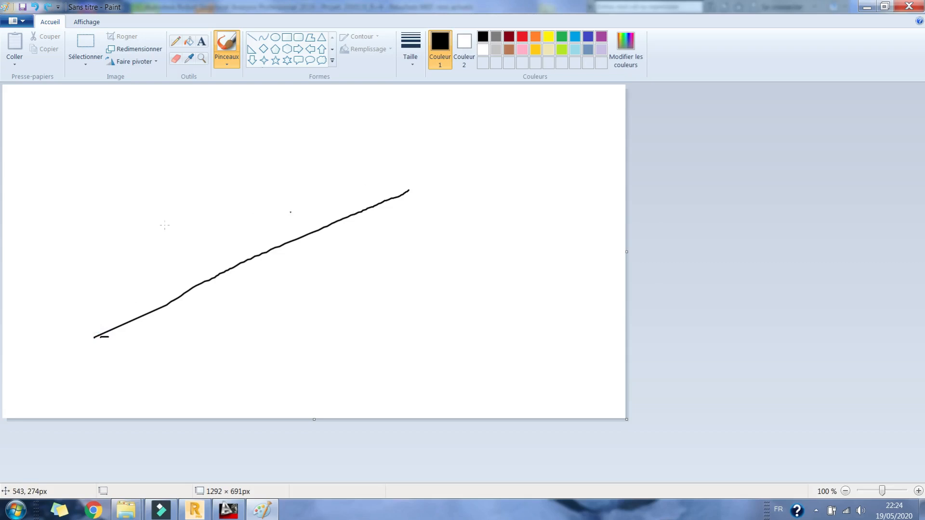
mouse_move(93, 336)
left_mouse_down()
mouse_move(96, 300)
mouse_move(146, 272)
mouse_move(200, 265)
mouse_move(204, 236)
mouse_move(247, 235)
mouse_move(247, 214)
mouse_move(302, 214)
left_mouse_up()
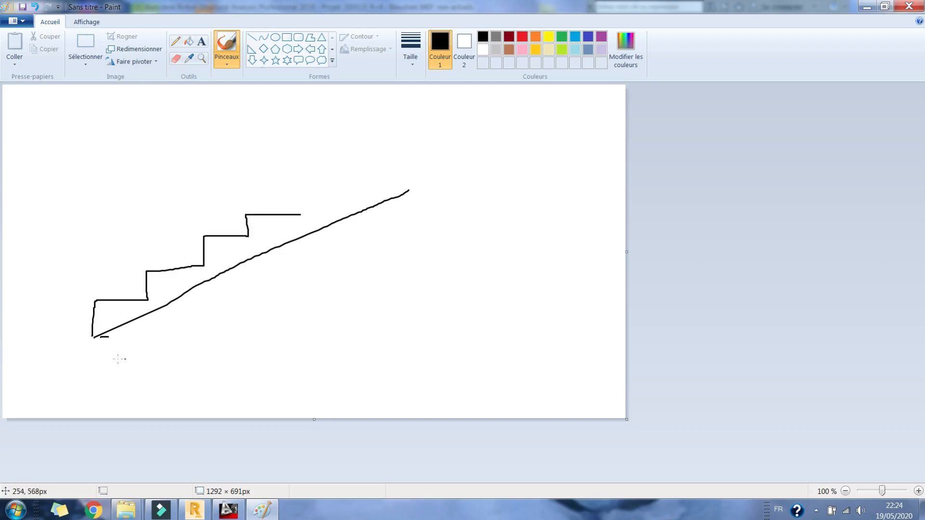
Add a horizontal base line and an angle arc at the foot of the slope and label the angle 30°
left_click_drag(105, 336, 226, 327)
left_click_drag(168, 303, 170, 331)
mouse_move(198, 297)
left_mouse_down()
mouse_move(217, 309)
mouse_move(196, 323)
mouse_move(243, 305)
mouse_move(226, 302)
mouse_move(242, 285)
left_mouse_up()
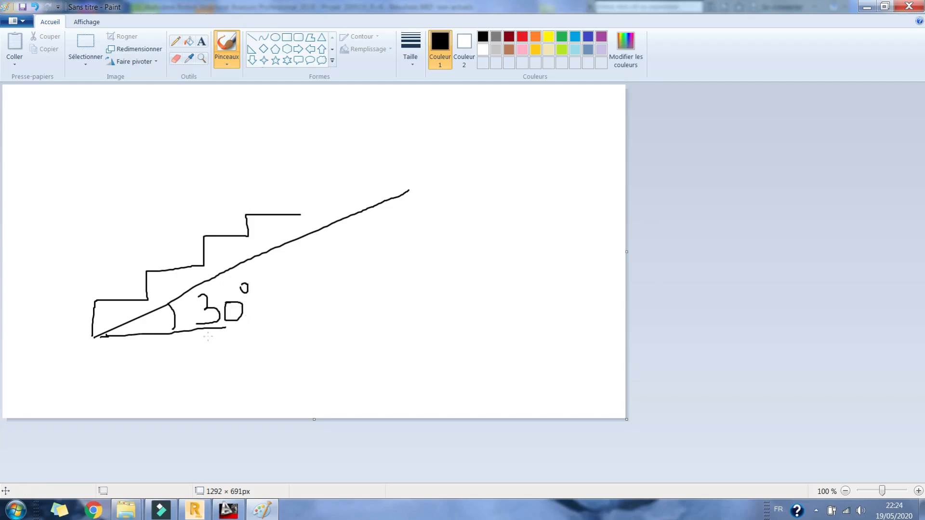
Draw a horizontal dimension line with end ticks above the stair sketch and label it d
mouse_move(441, 174)
left_mouse_down()
mouse_move(426, 186)
mouse_move(145, 169)
mouse_move(84, 190)
left_mouse_up()
left_click_drag(437, 152, 406, 179)
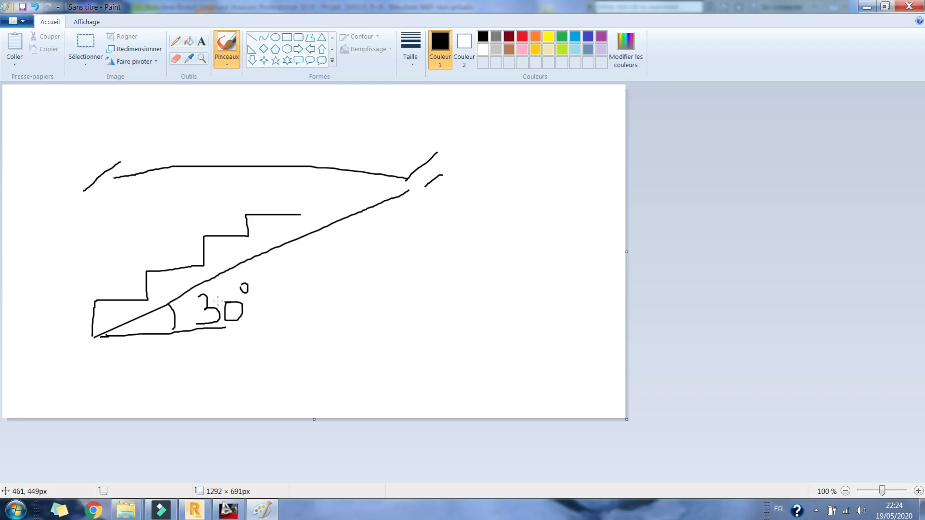
mouse_move(244, 145)
left_mouse_down()
mouse_move(271, 145)
mouse_move(239, 143)
left_mouse_up()
left_click_drag(278, 111, 273, 168)
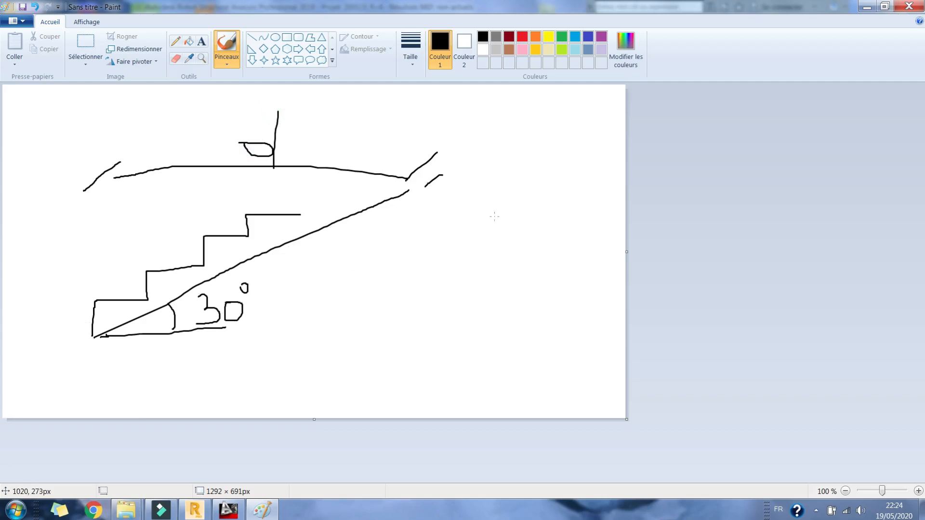
Draw a sloped dimension line with end ticks below the flight and label it L
mouse_move(492, 205)
left_mouse_down()
mouse_move(203, 385)
mouse_move(202, 403)
left_mouse_up()
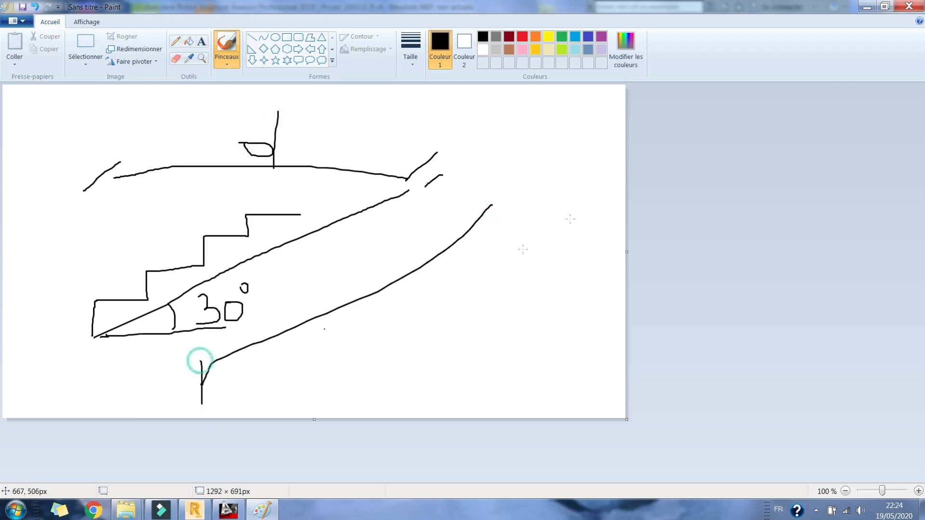
left_click_drag(501, 192, 502, 247)
mouse_move(393, 313)
left_mouse_down()
mouse_move(409, 328)
mouse_move(483, 319)
left_mouse_up()
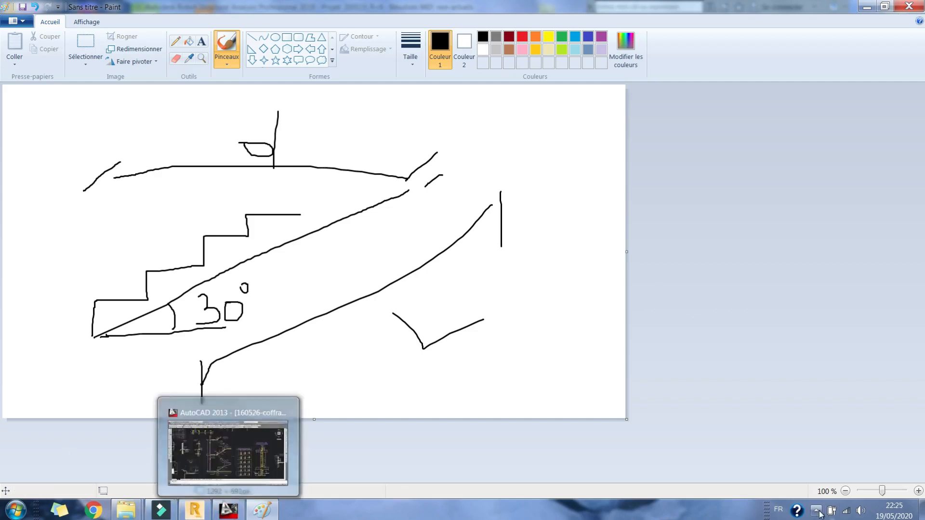
left_click(820, 511)
left_click(844, 451)
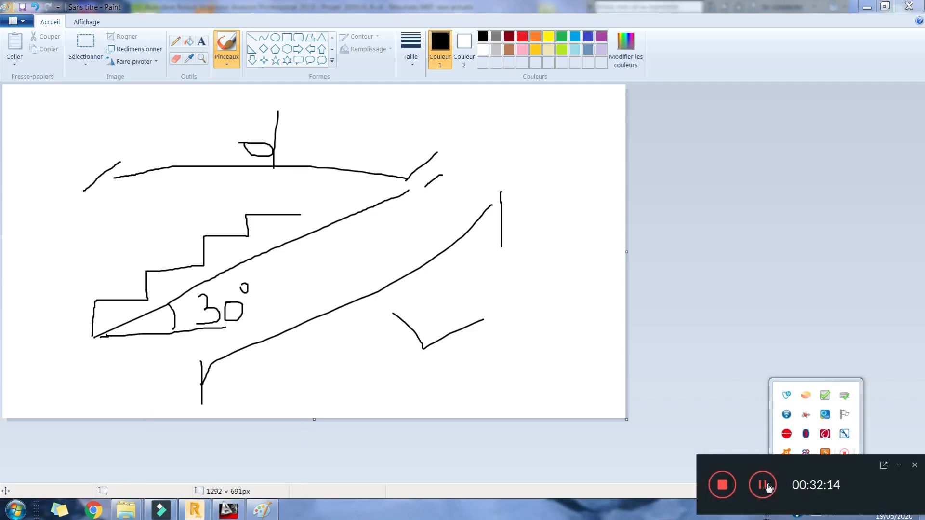
left_click(763, 485)
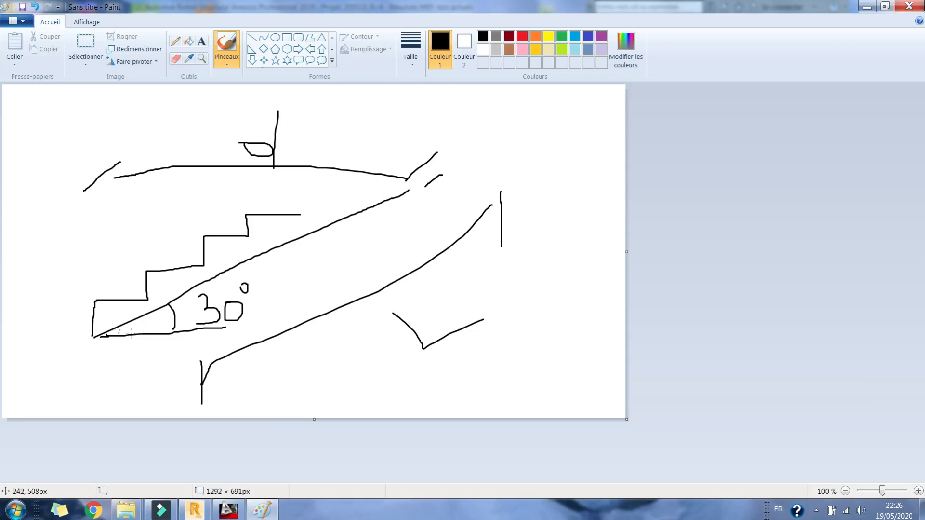
Undo the upper end tick and the L label of the sloped dimension line and redraw both
left_click(254, 298)
key("ctrl+z")
key("ctrl+z")
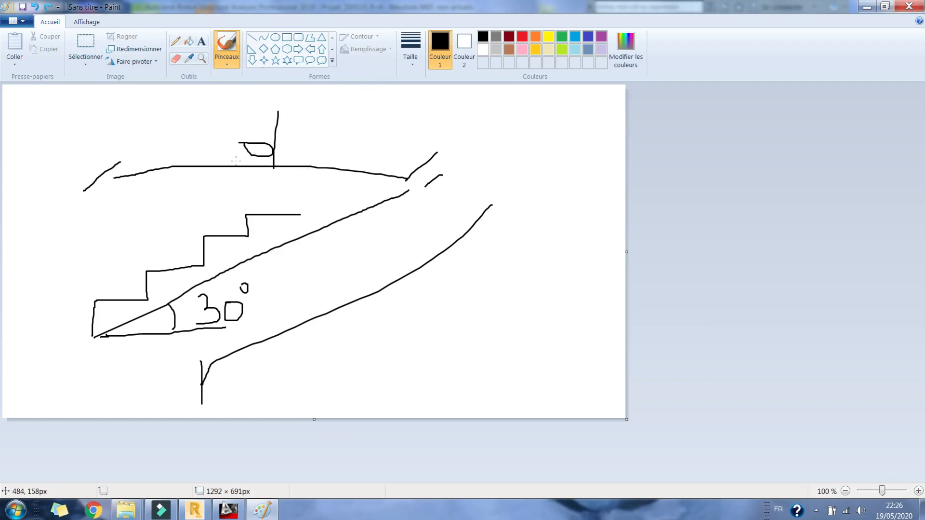
left_click_drag(490, 190, 490, 232)
mouse_move(402, 304)
left_mouse_down()
mouse_move(426, 364)
mouse_move(468, 358)
left_mouse_up()
Extend the d label above the horizontal dimension line to the formula d = L cos α
left_click_drag(296, 138, 299, 148)
mouse_move(312, 113)
left_mouse_down()
mouse_move(341, 155)
mouse_move(392, 163)
mouse_move(417, 136)
mouse_move(426, 156)
left_mouse_up()
mouse_move(461, 120)
left_mouse_down()
mouse_move(470, 150)
mouse_move(479, 140)
left_mouse_up()
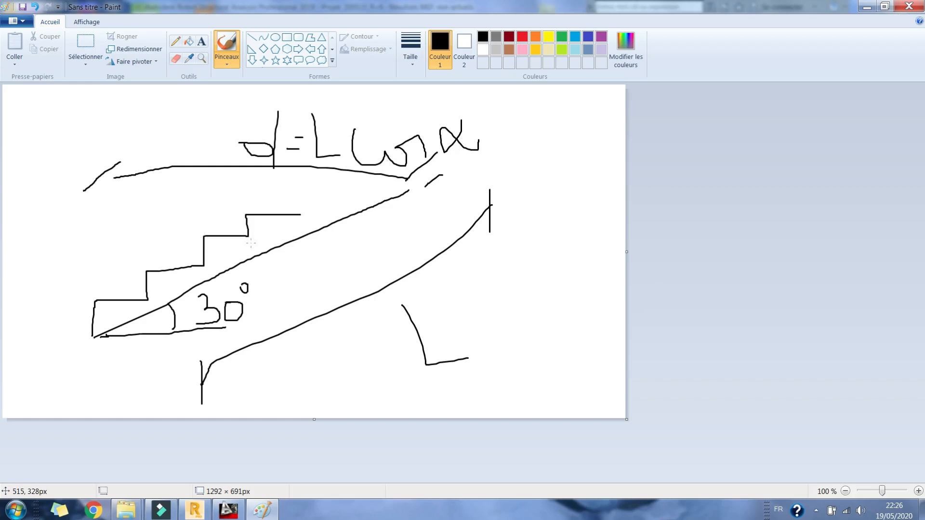
Open a maximized Notepad and write the formulas Lxe=Lx cos x e', e=e'x cos and e'=e/cos
left_click(15, 509)
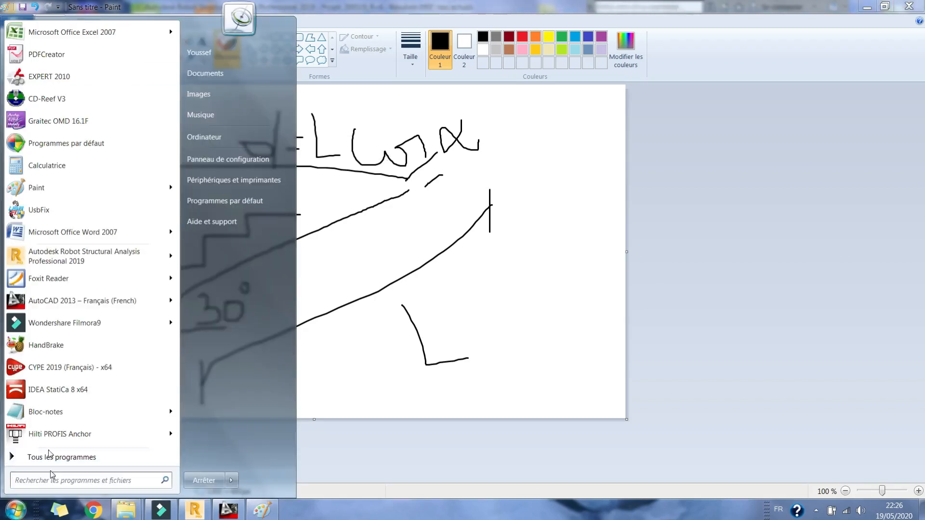
left_click(45, 411)
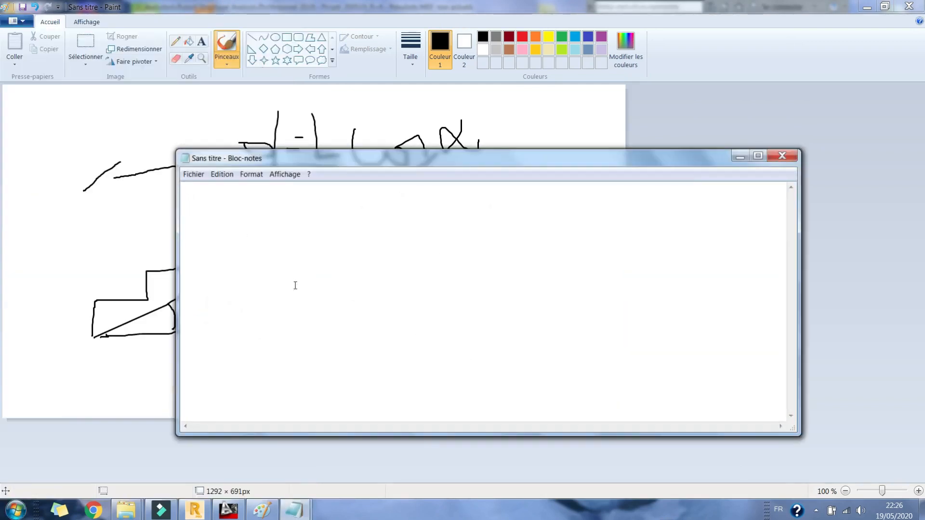
left_click(761, 153)
left_click(210, 181)
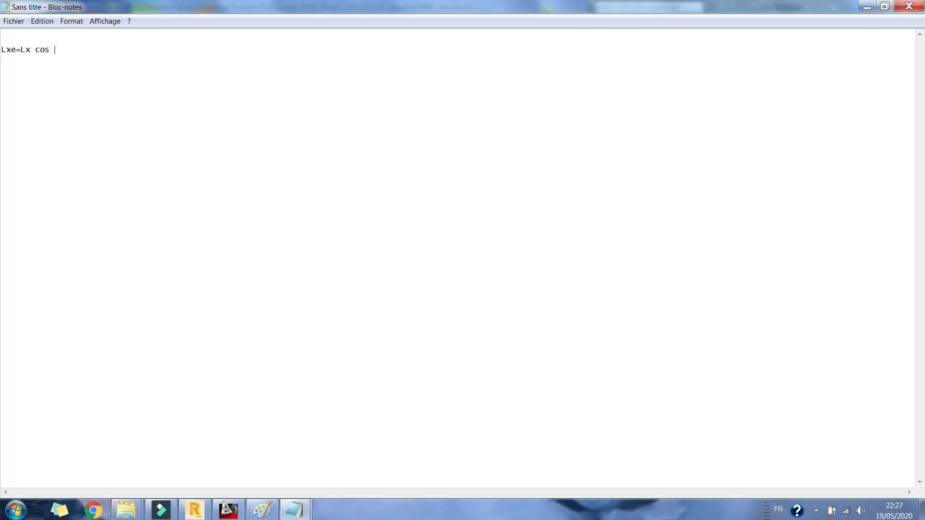
type("x e")
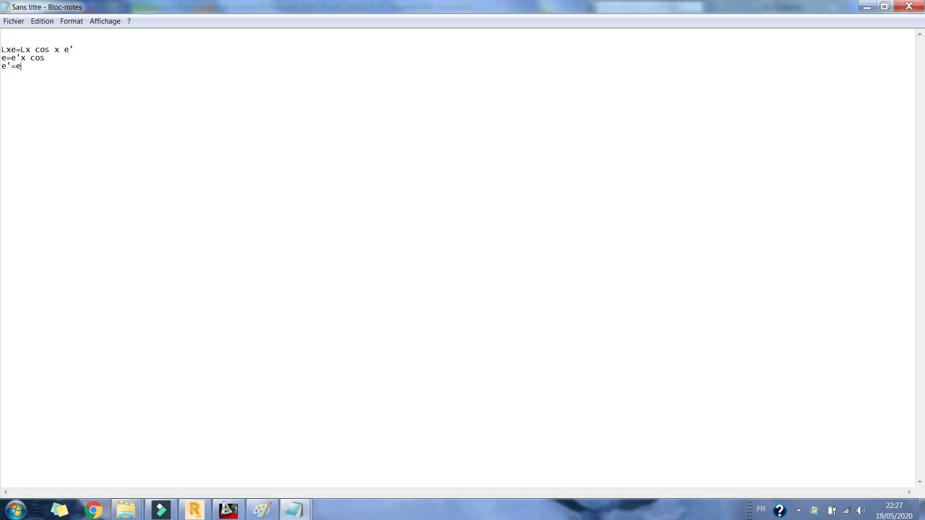
type("os")
Switch to AutoCAD and draw a horizontal line with Ortho on from the lower end of the stair flight's underside
left_click(229, 509)
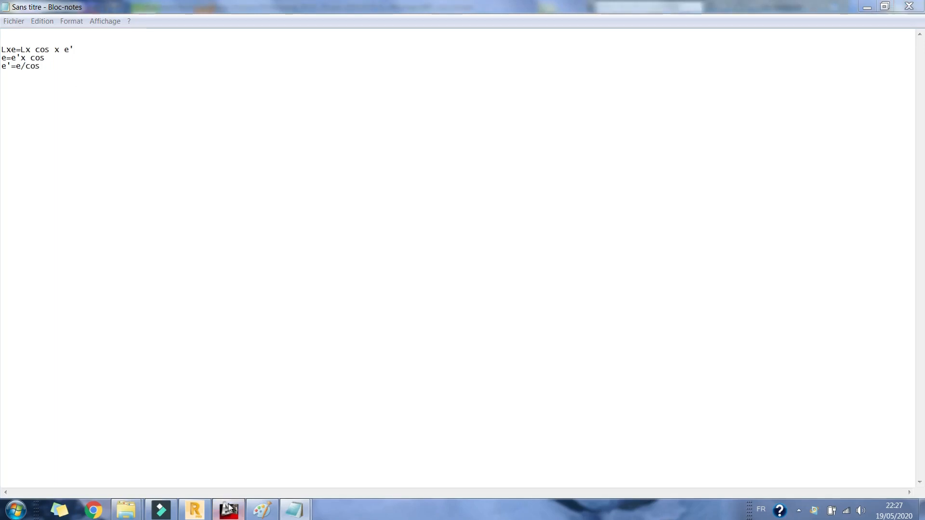
scroll(410, 242, "up", 8)
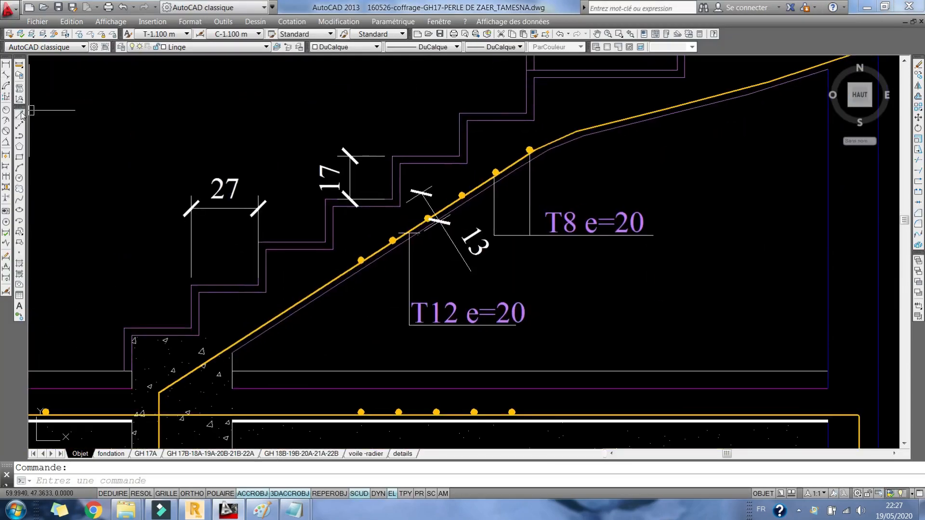
left_click(19, 114)
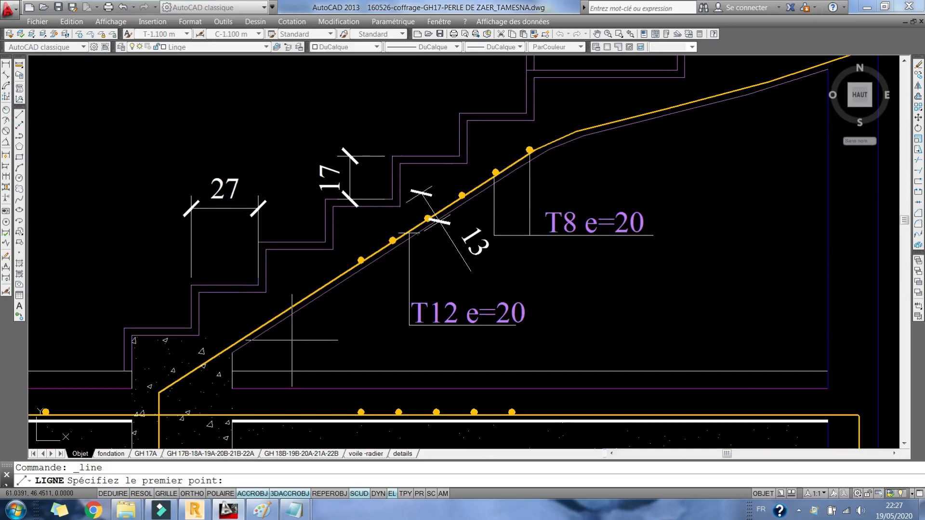
left_click(232, 352)
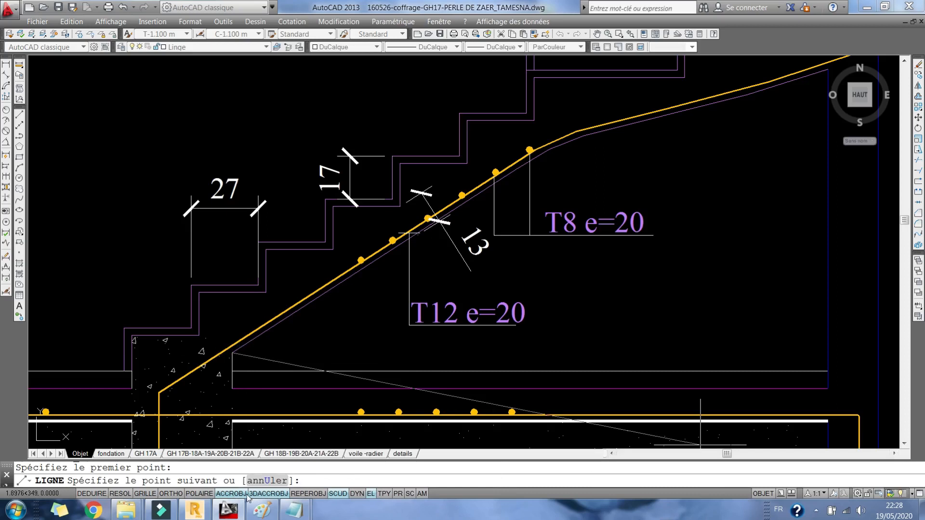
left_click(170, 493)
left_click(372, 343)
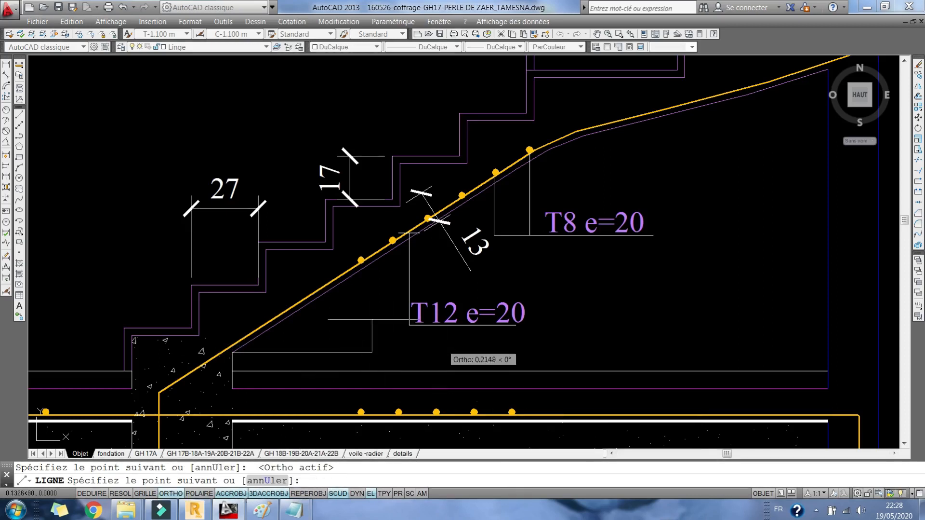
key("Escape")
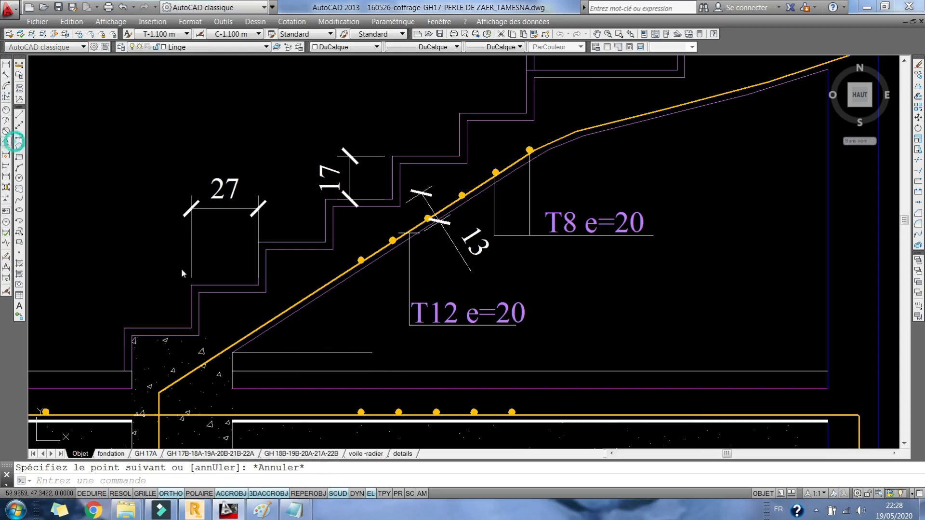
Try to dimension the angle between the horizontal line and the underside of the stair flight
left_click(6, 142)
left_click(260, 334)
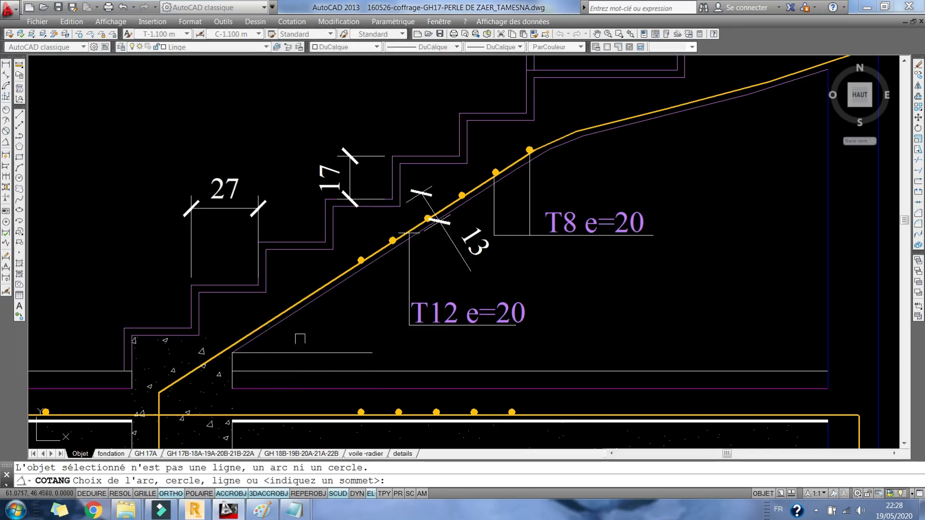
left_click(299, 350)
left_click(273, 329)
key("Escape")
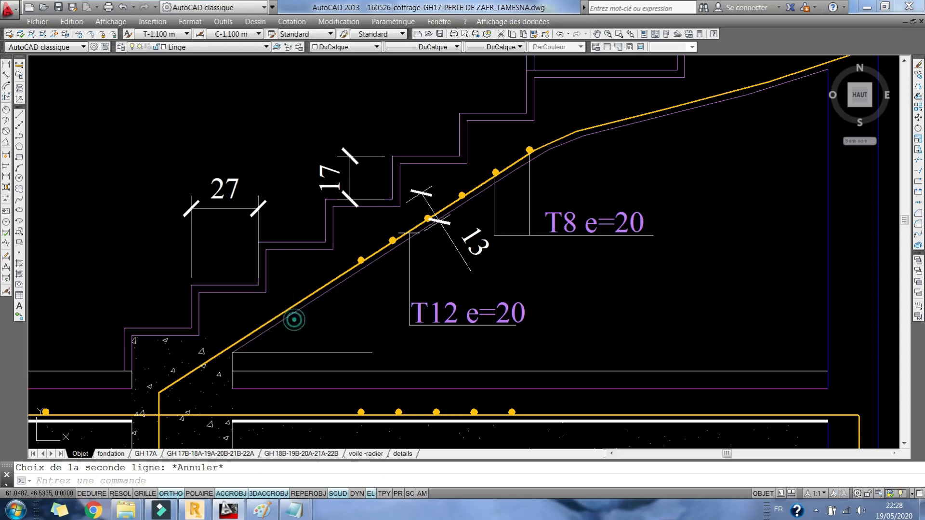
Try to explode the stair flight's curve and restart the angular dimension from the horizontal line
left_click(292, 313)
left_click(919, 247)
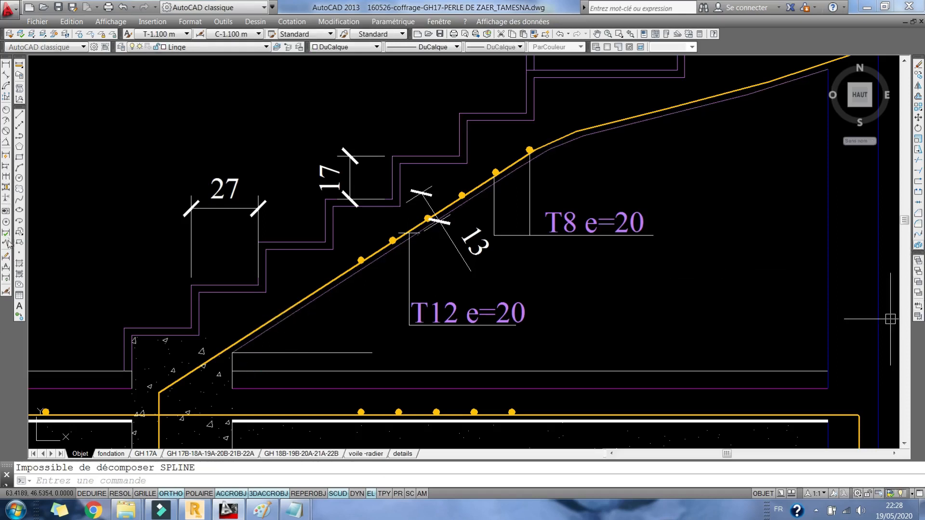
key("Escape")
left_click(6, 143)
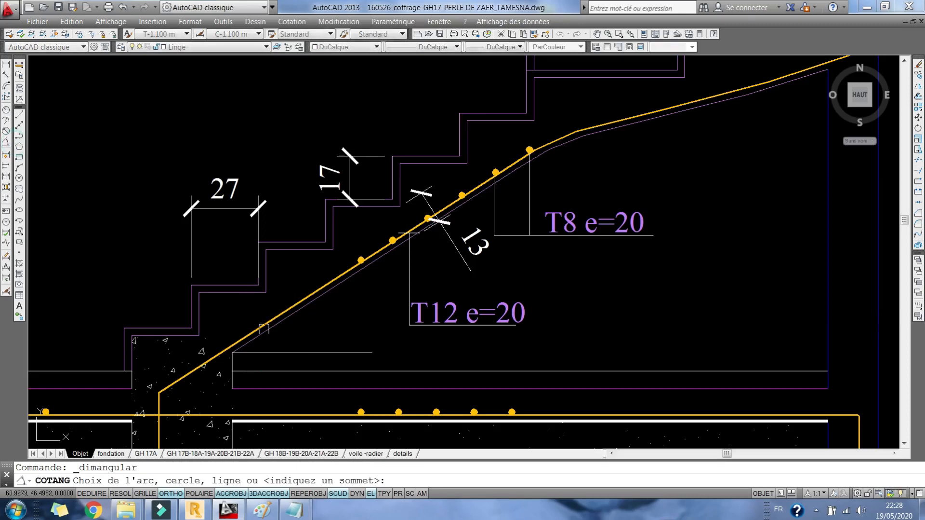
left_click(268, 352)
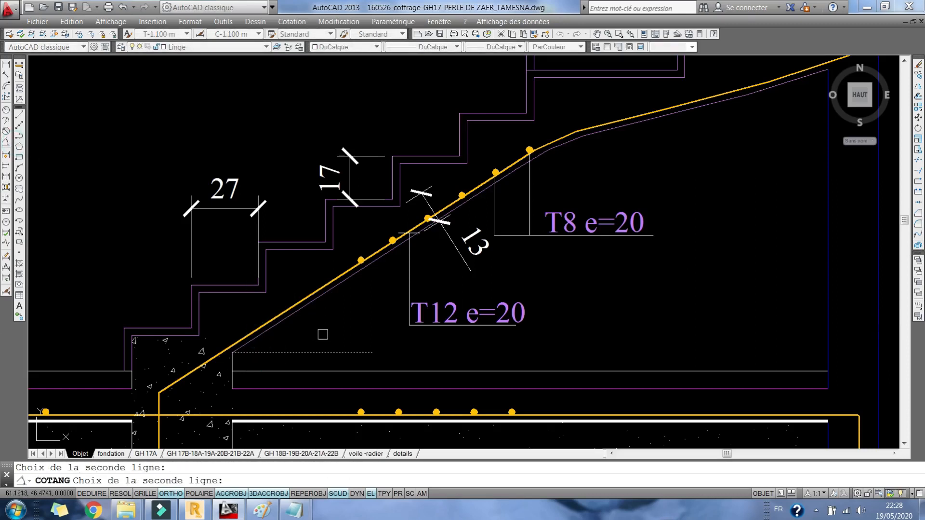
key("Escape")
Draw a sloped line along the flight's underside, starting from the end of the horizontal line
left_click(19, 115)
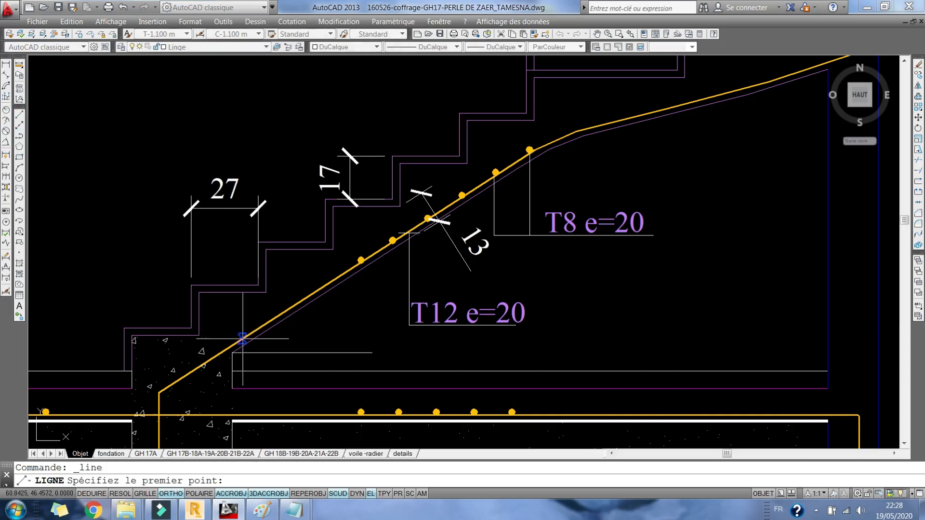
left_click(233, 352)
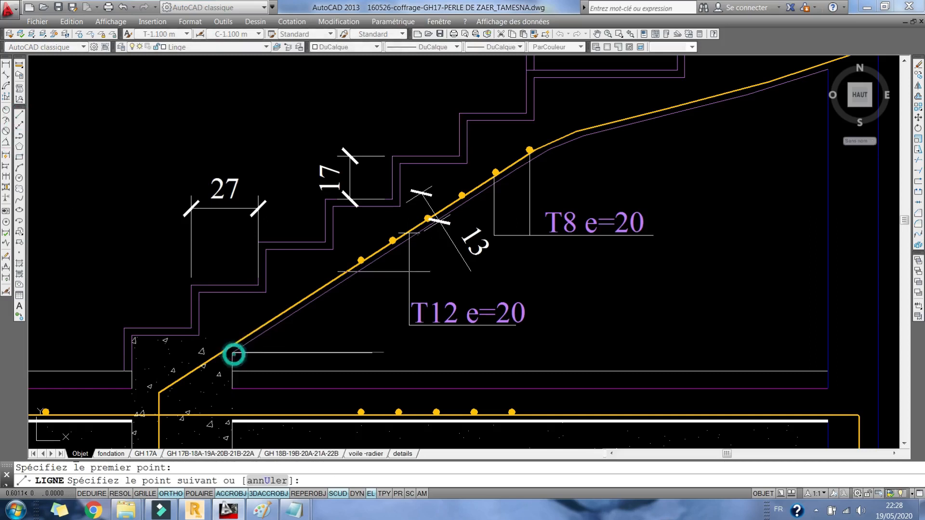
left_click(410, 240)
key("Escape")
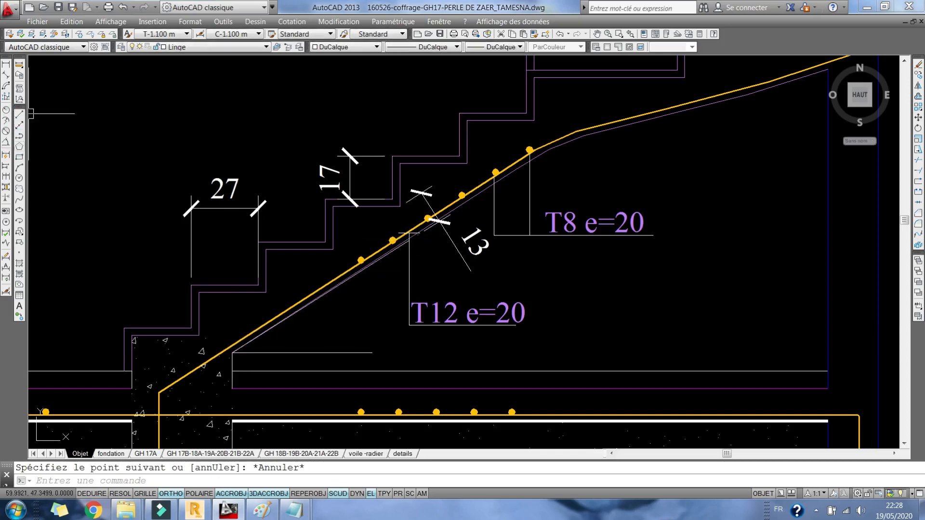
Measure the angle between the horizontal and sloped lines with an angular dimension, and delete the dimension
left_click(6, 142)
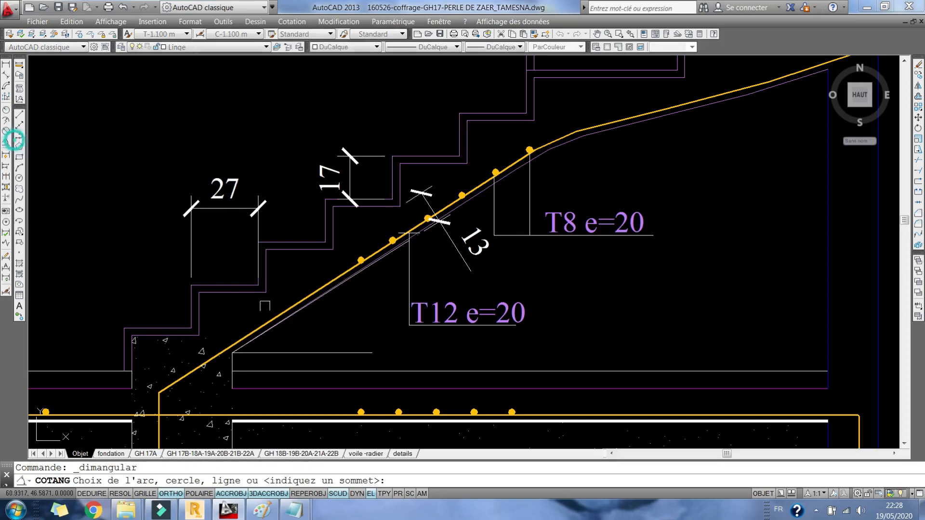
left_click(268, 353)
left_click(266, 333)
left_click(366, 328)
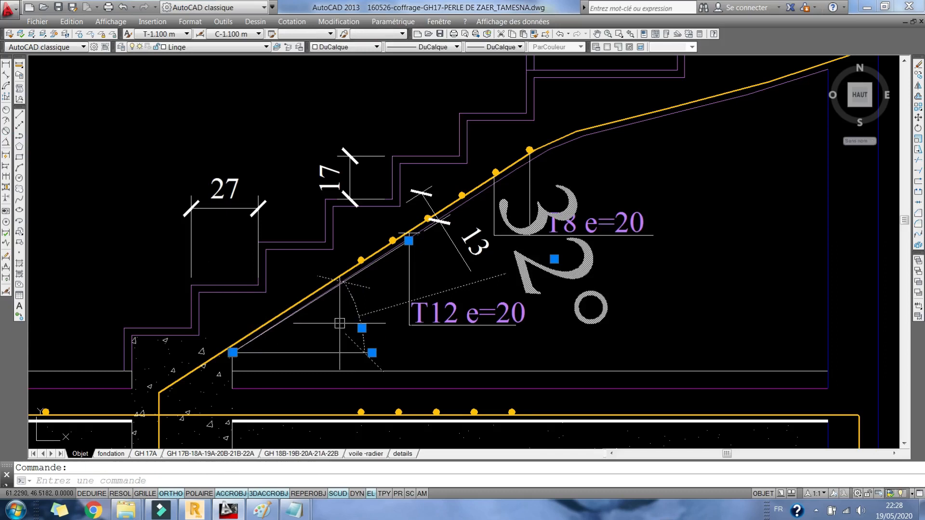
key("Delete")
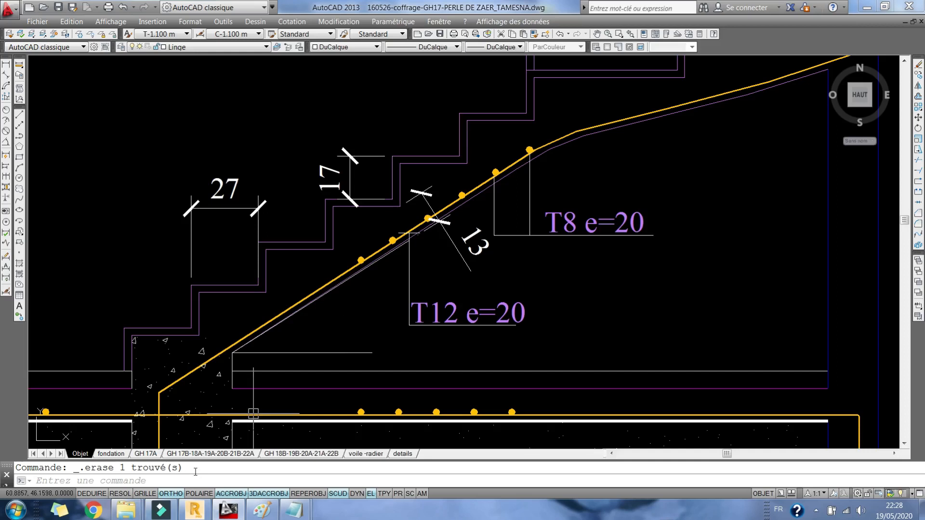
Switch to Robot and add a uniform slab thickness of 15 cm in BETON25 from the floor slab settings
left_click(195, 509)
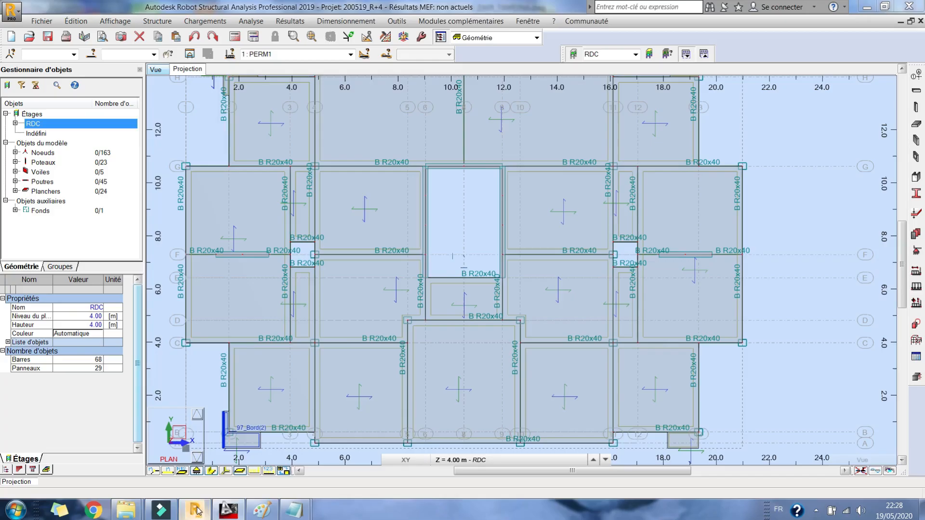
left_click(917, 124)
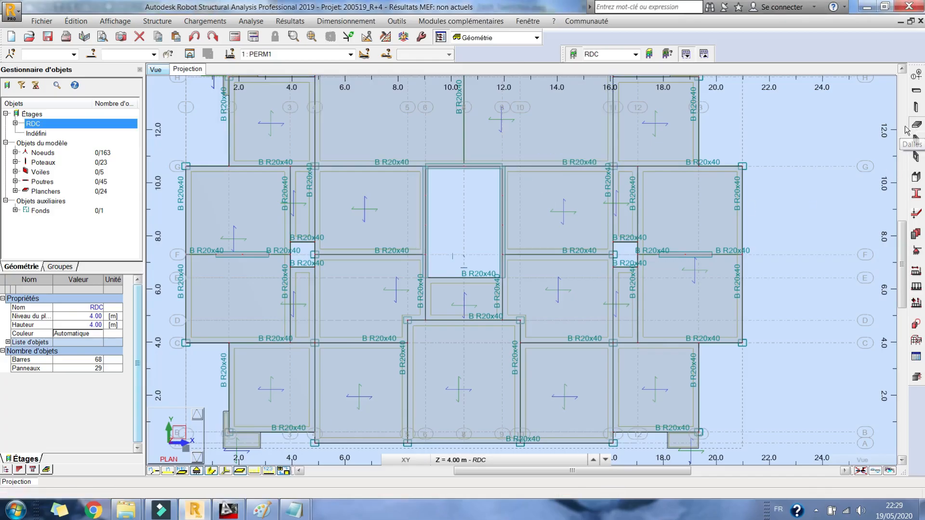
left_click(759, 118)
left_click(759, 118)
left_click(759, 118)
left_click(759, 118)
left_click(806, 116)
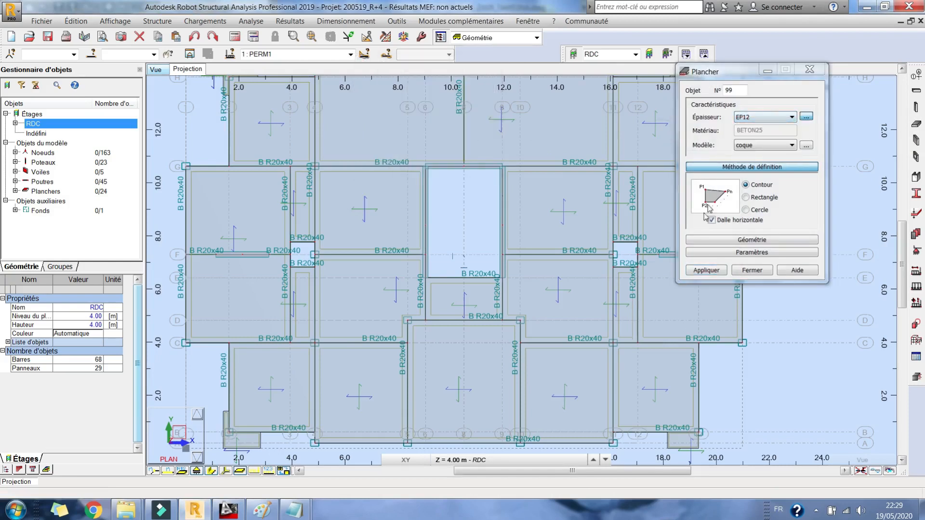
double_click(619, 257)
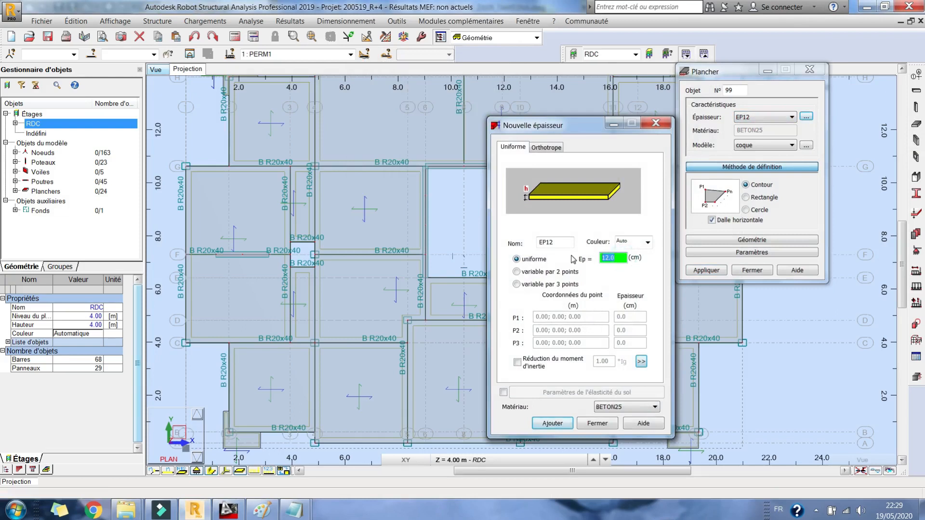
type("15")
left_click(552, 242)
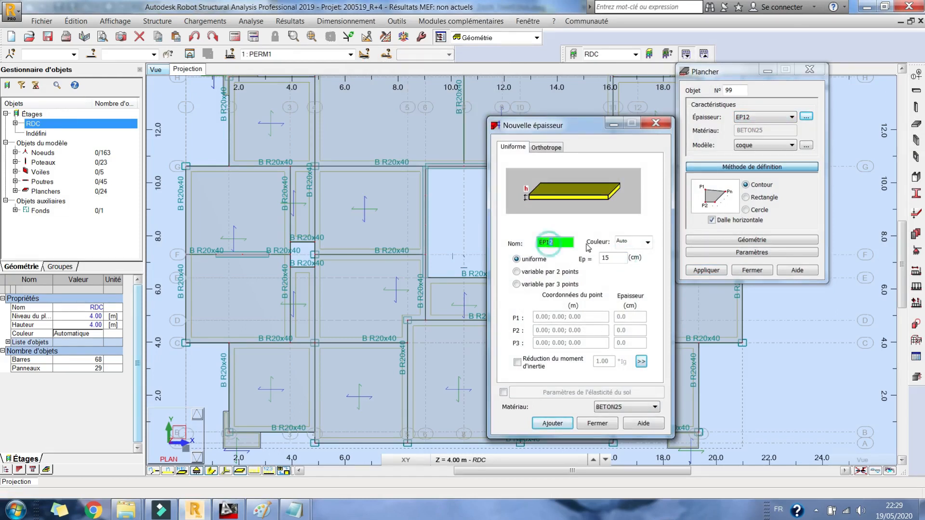
left_click(552, 422)
left_click(598, 423)
Create a rectangular horizontal slab with thickness EP12 and model HOURDIS over the central stairwell opening, and save the project
left_click(754, 198)
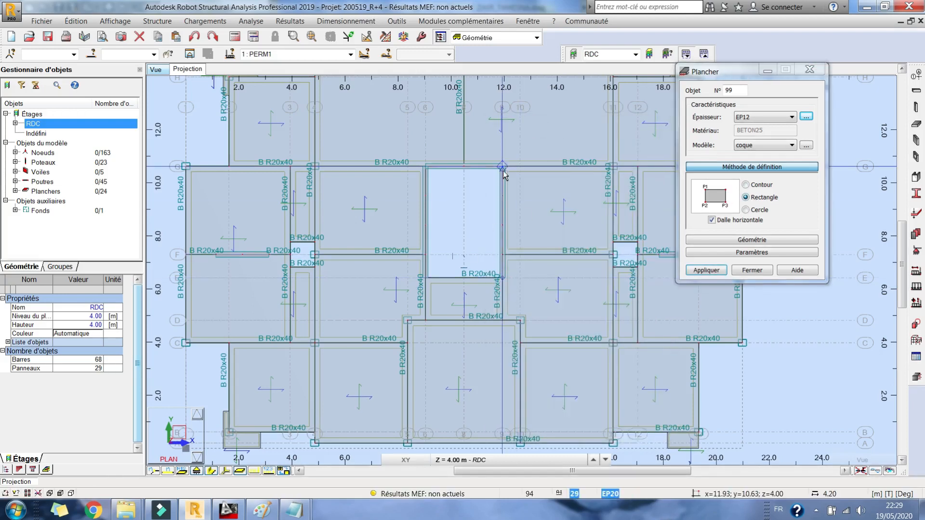
left_click(760, 146)
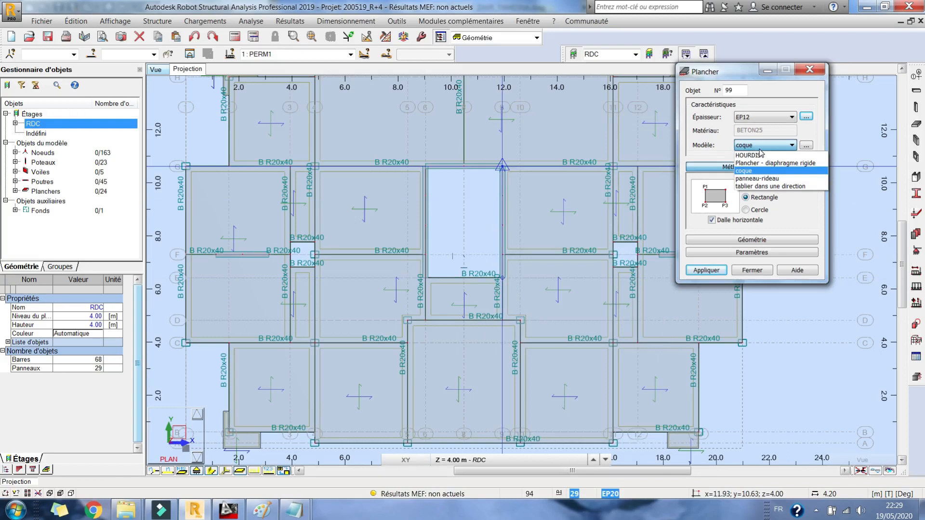
left_click(756, 155)
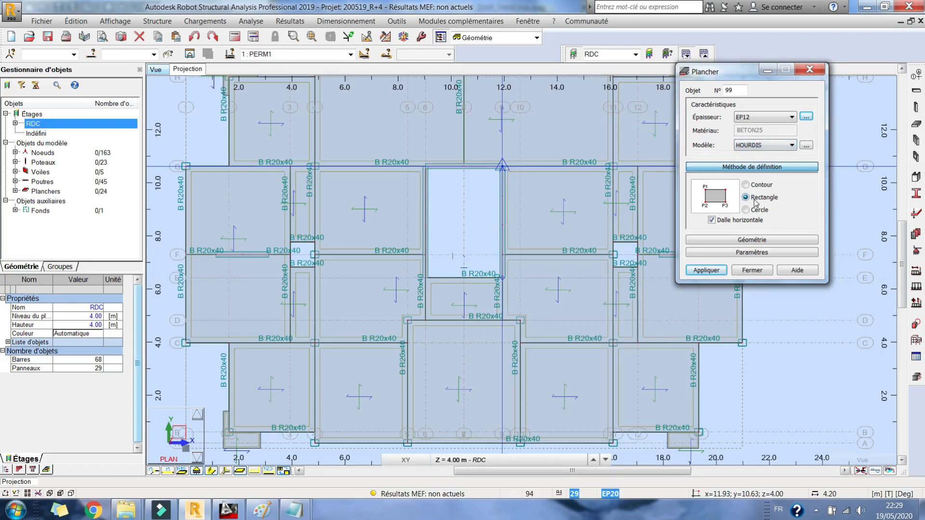
left_click(501, 165)
left_click(431, 166)
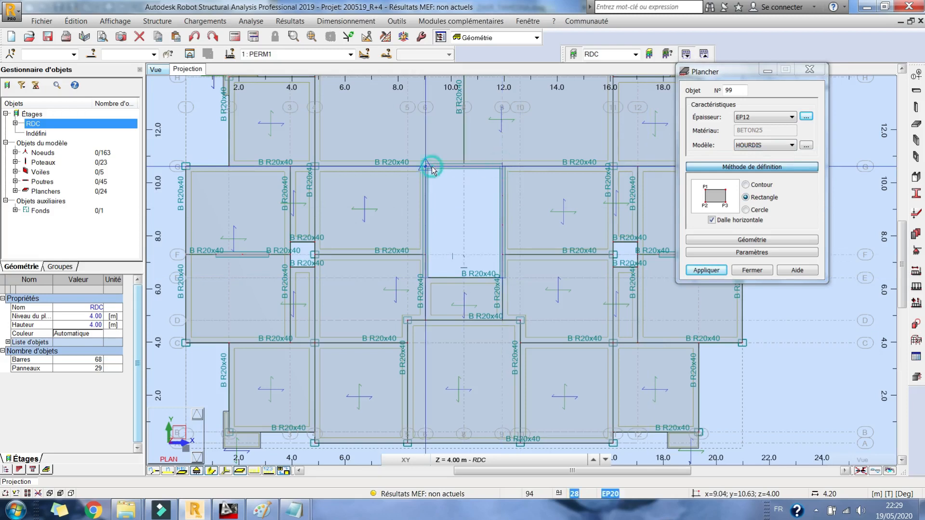
left_click(707, 270)
left_click(753, 270)
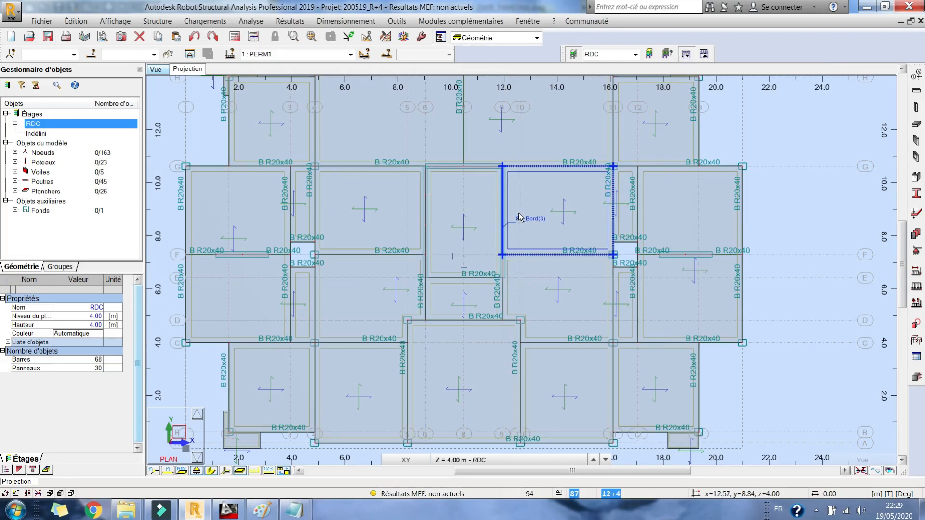
scroll(519, 217, "down", 2)
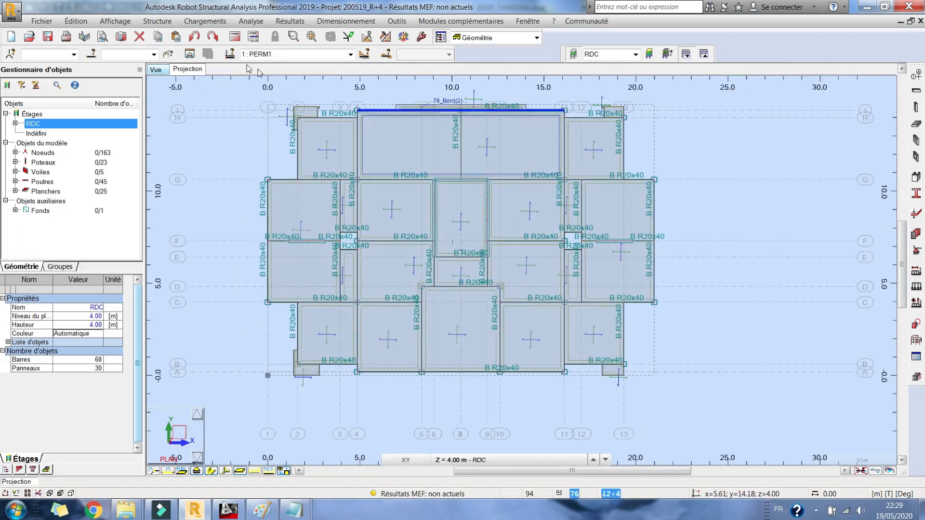
left_click(48, 37)
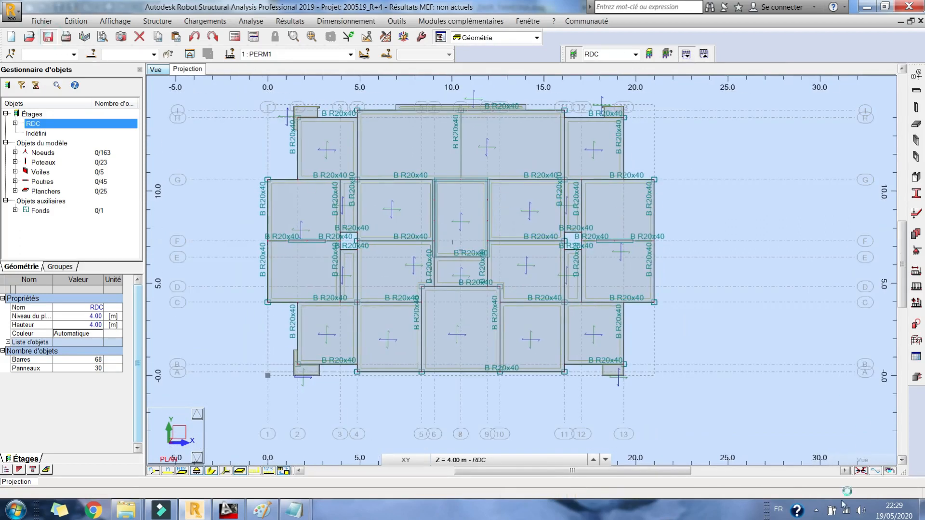
left_click(816, 510)
left_click(796, 450)
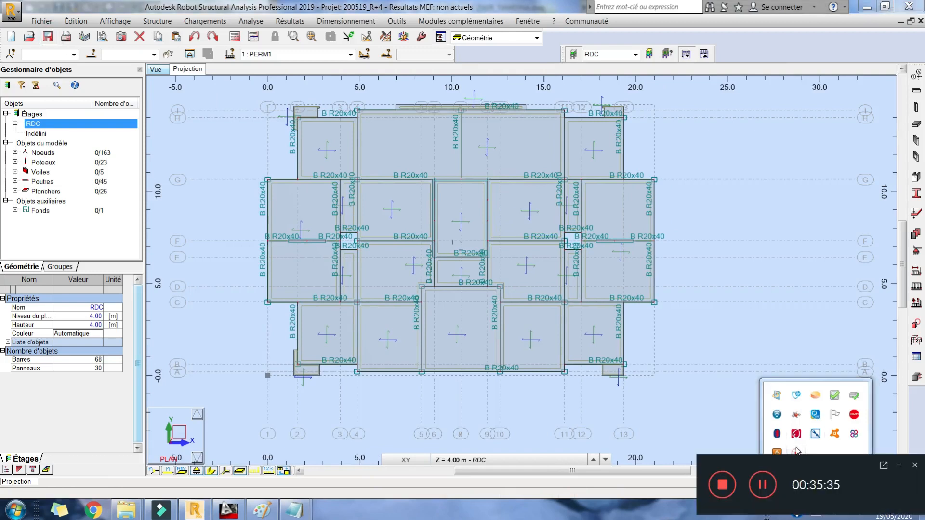